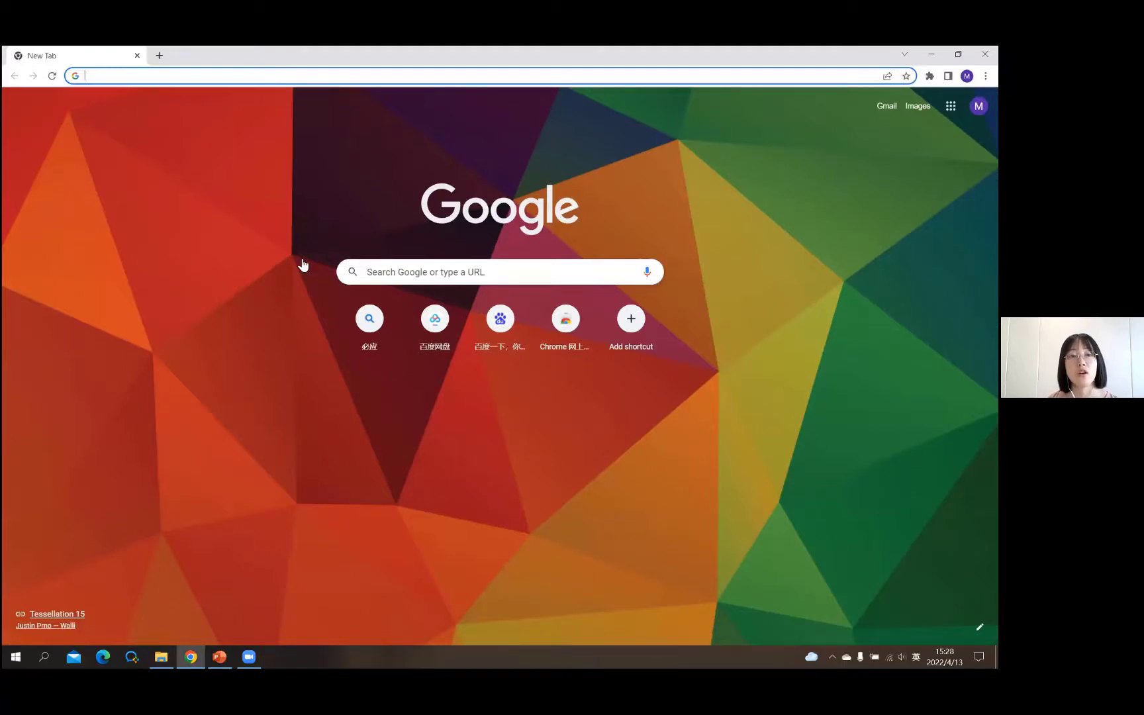
- Load the down.html Download & Online Help page and expand the iDesktop 10i(2021) downloads
text(https://www.supermap.com/en-us/html/down.html)
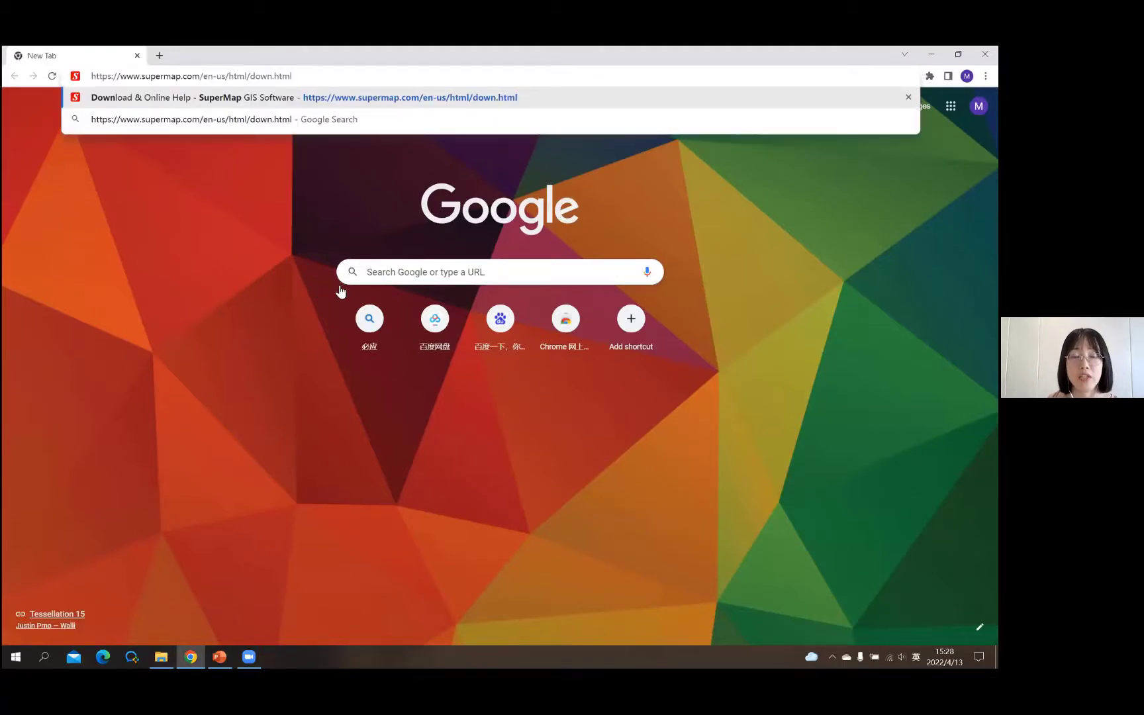
key(Return)
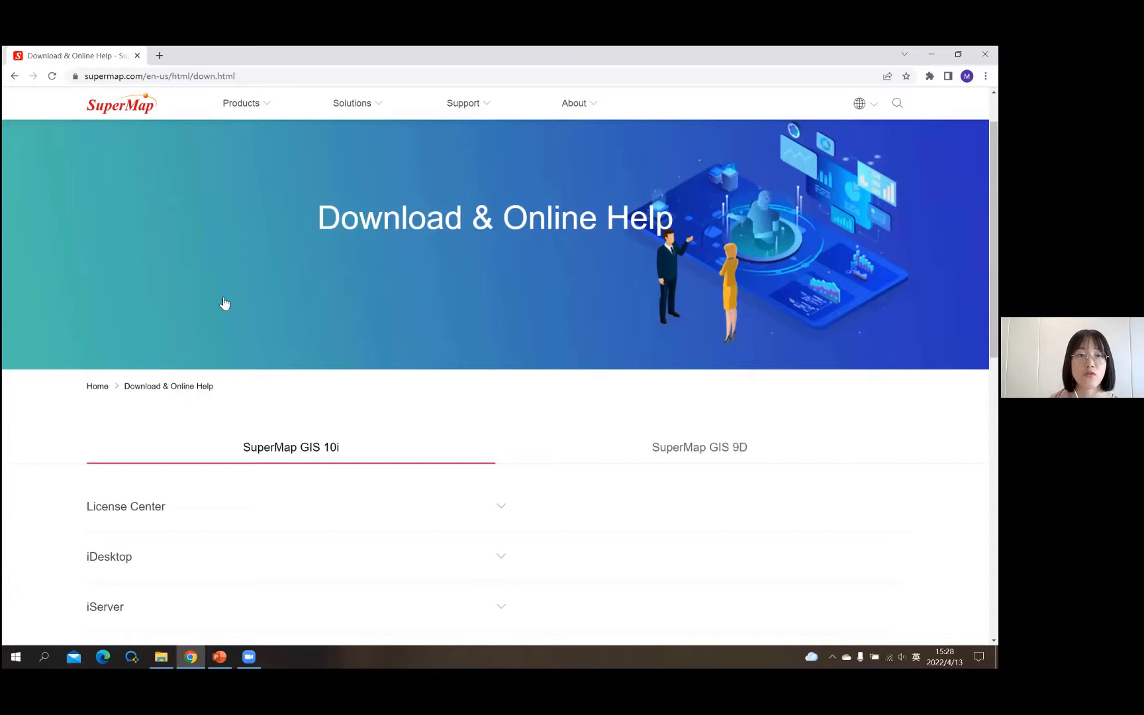
scroll(224, 304, down, 3)
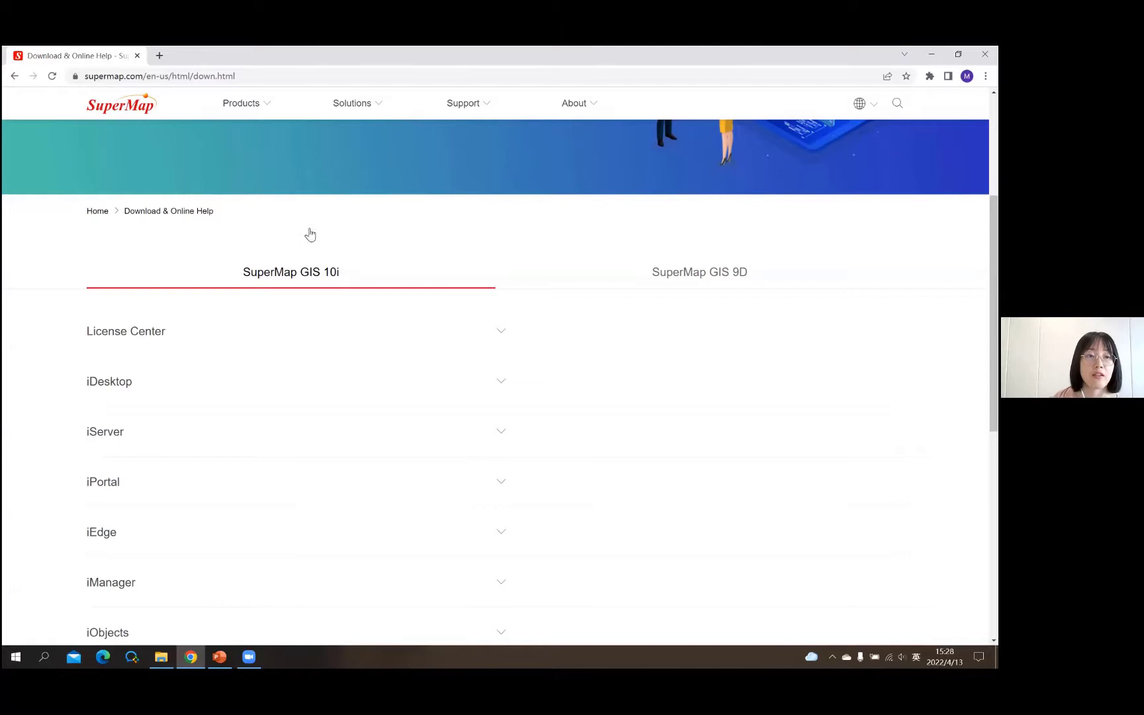
scroll(310, 233, down, 1)
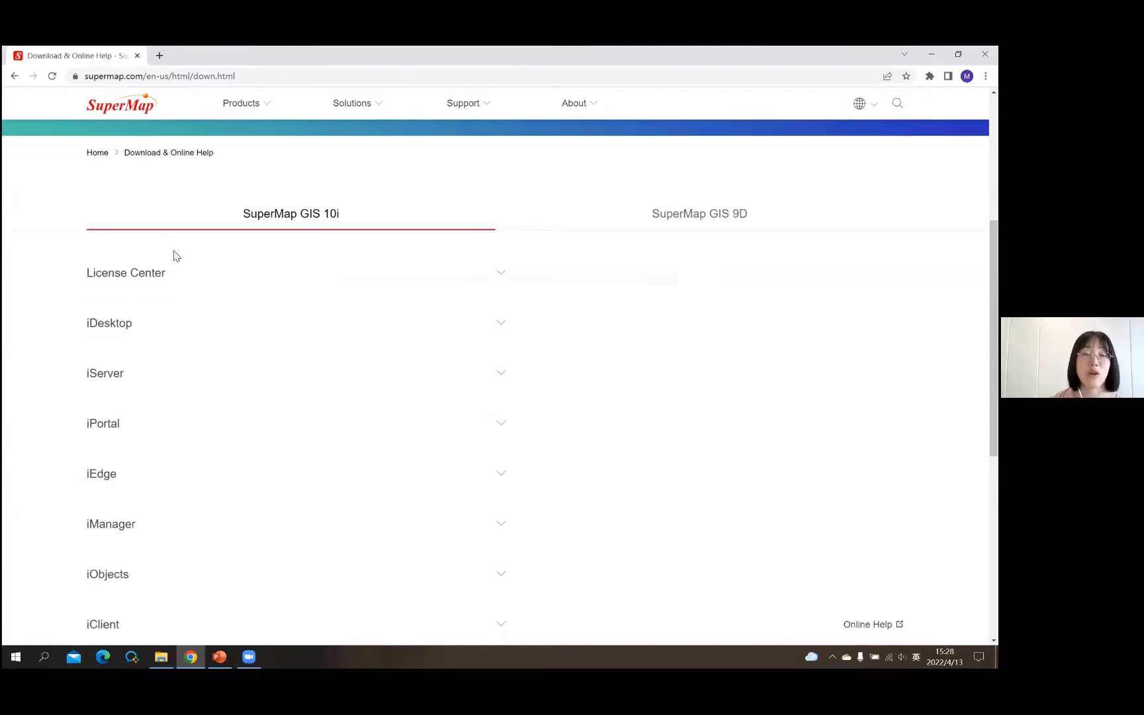
click(255, 275)
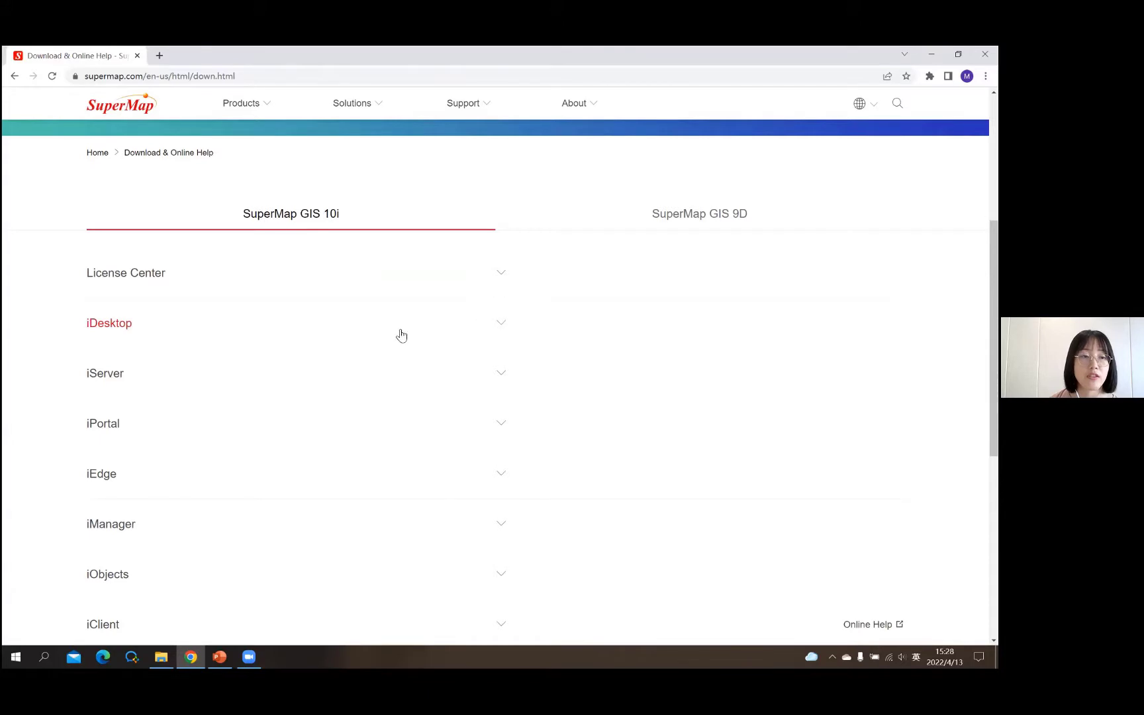
click(425, 326)
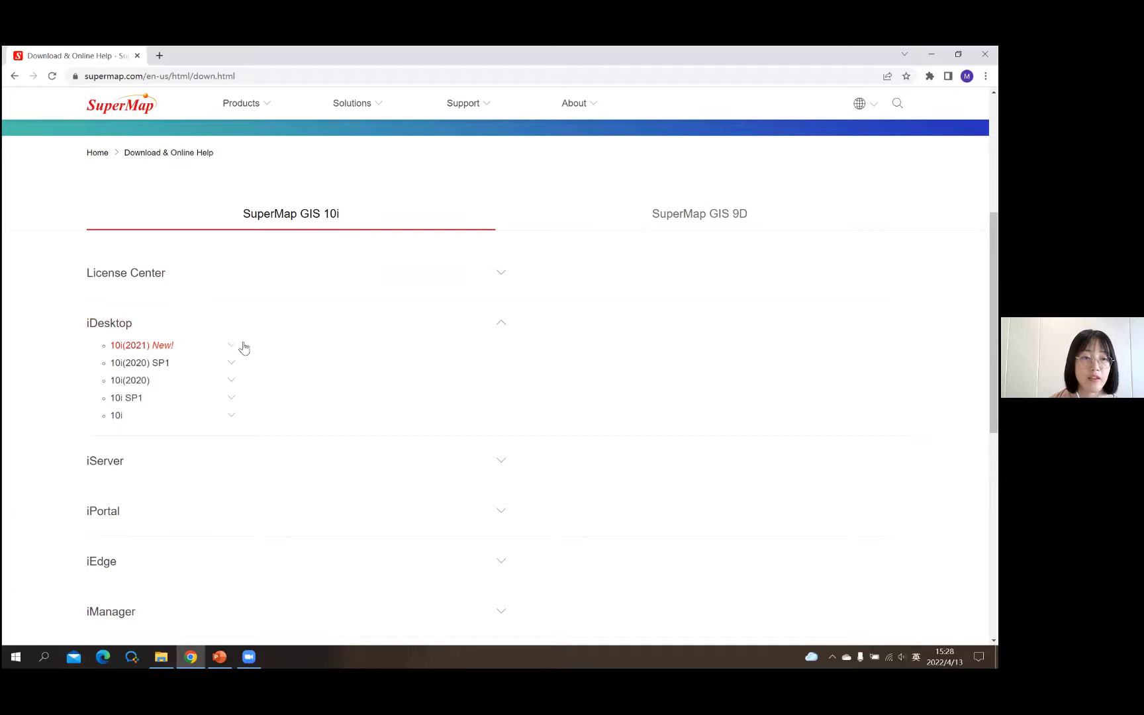
click(222, 342)
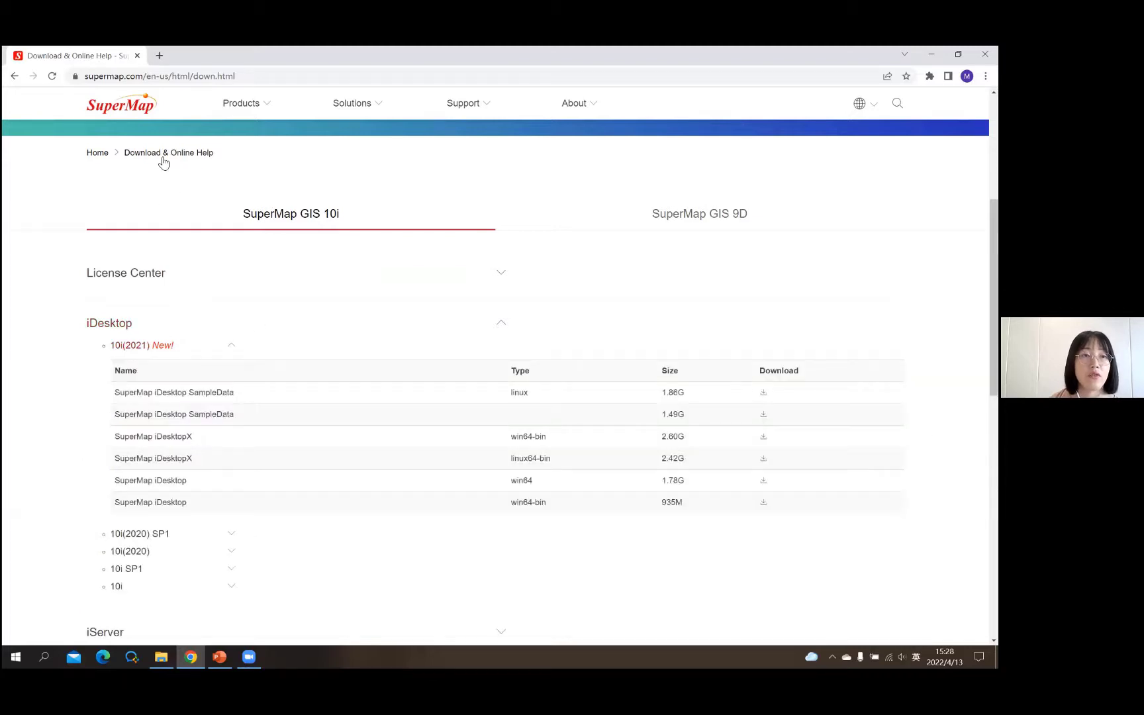
scroll(132, 174, down, 3)
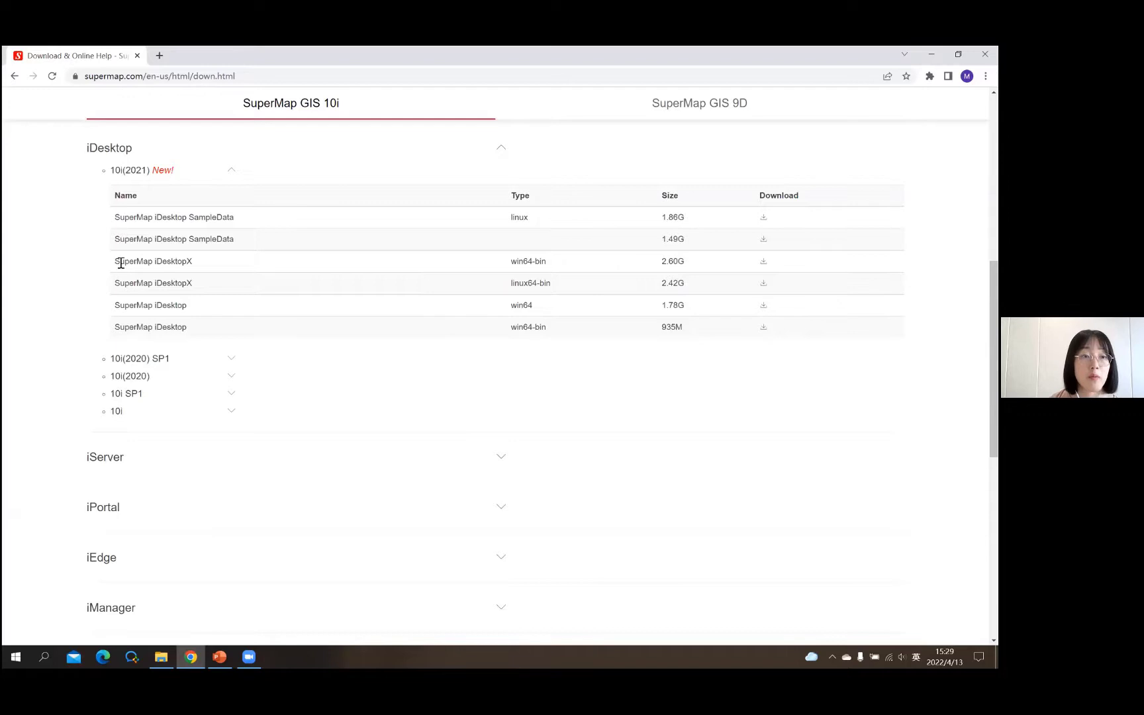
triple_click(194, 263)
click(192, 263)
drag(192, 263, 187, 262)
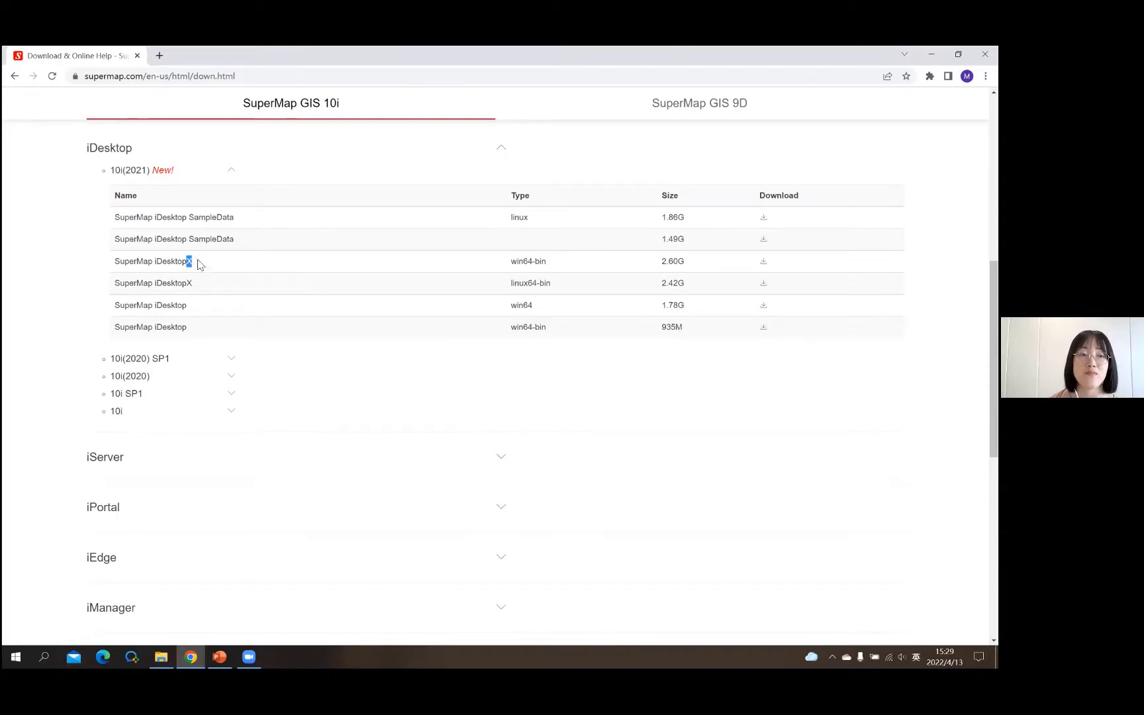
click(124, 264)
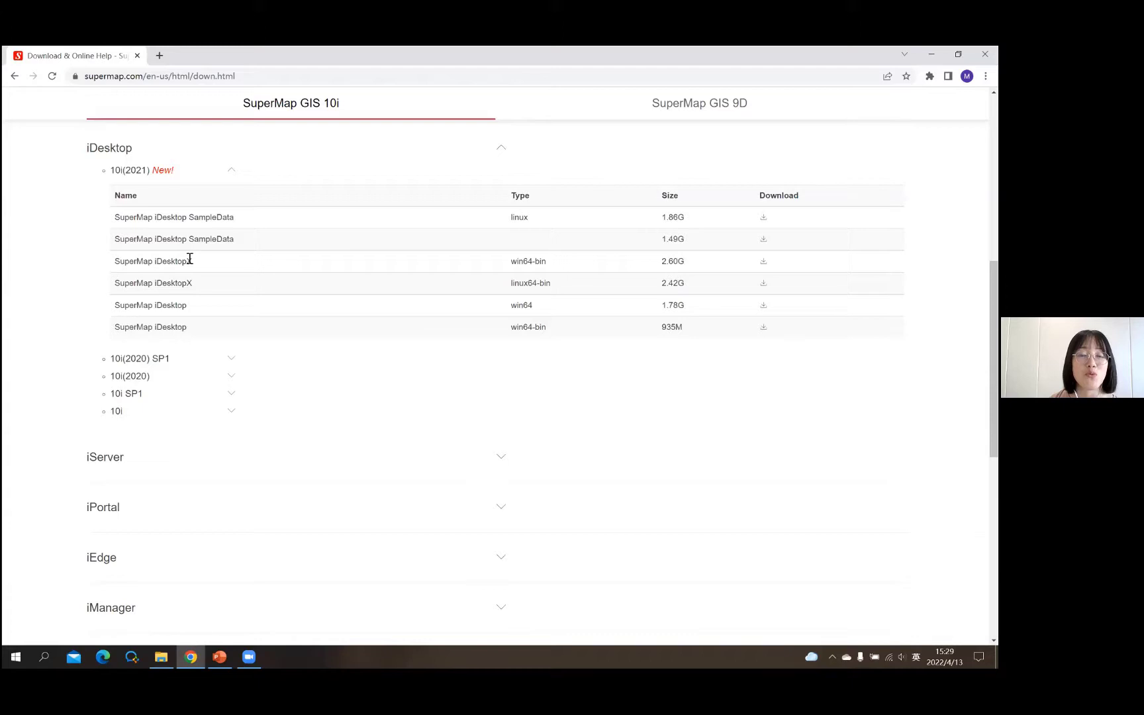
triple_click(212, 262)
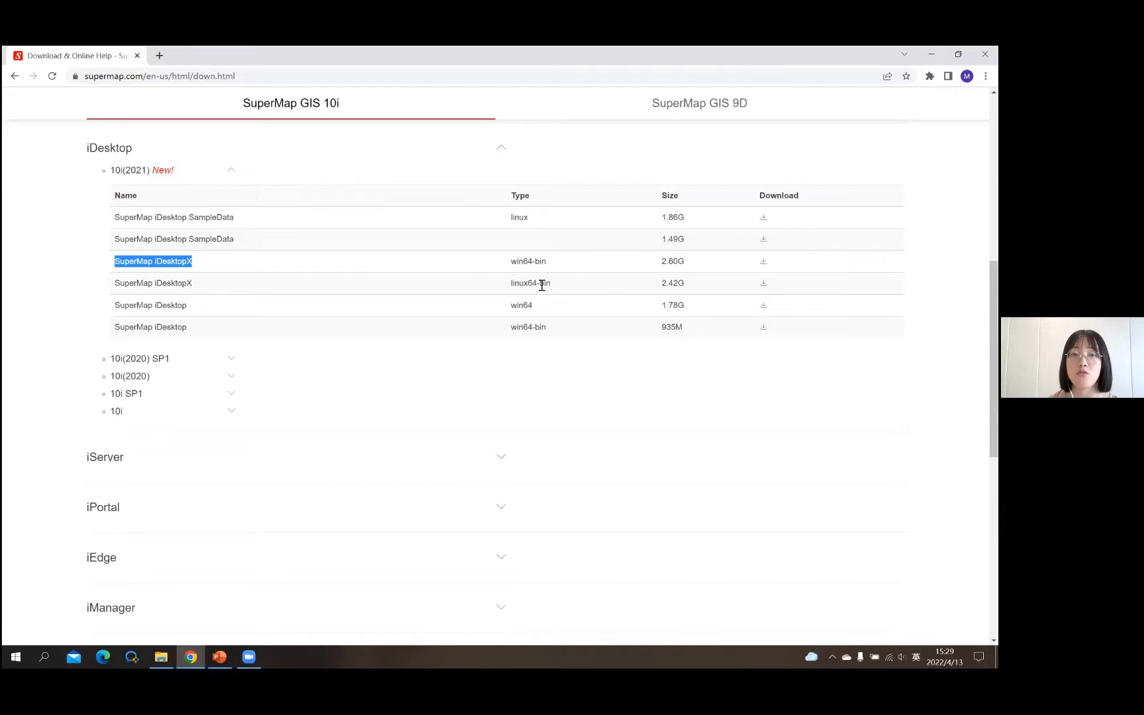
click(559, 265)
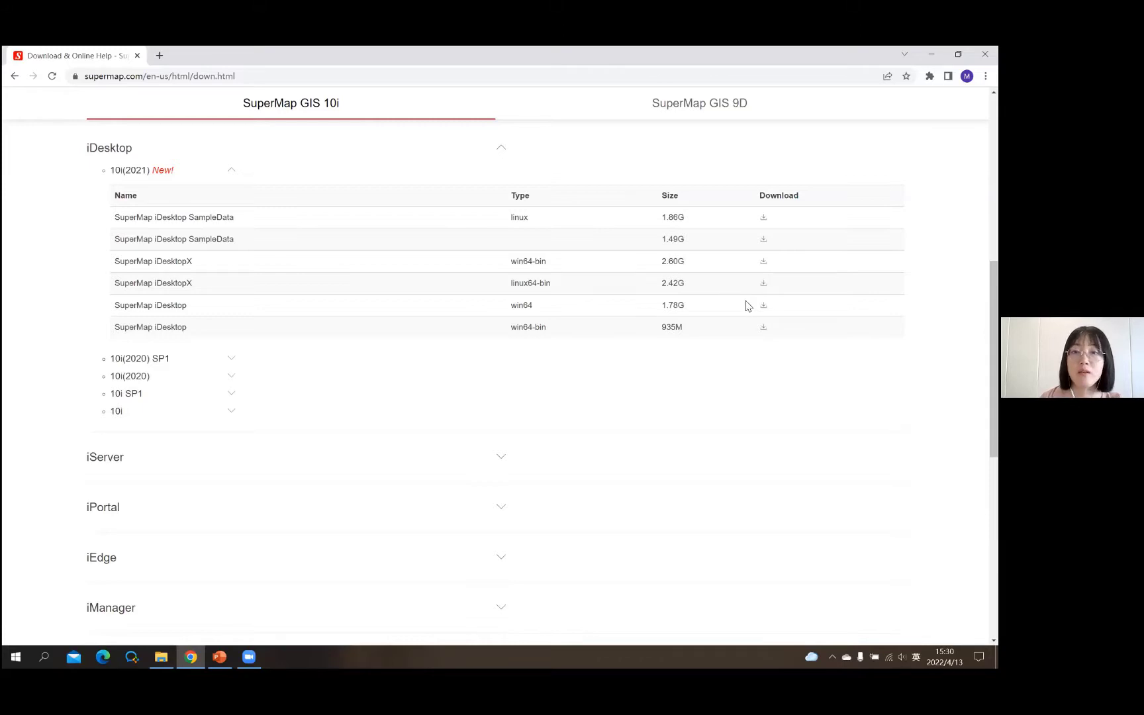
key(alt+Tab)
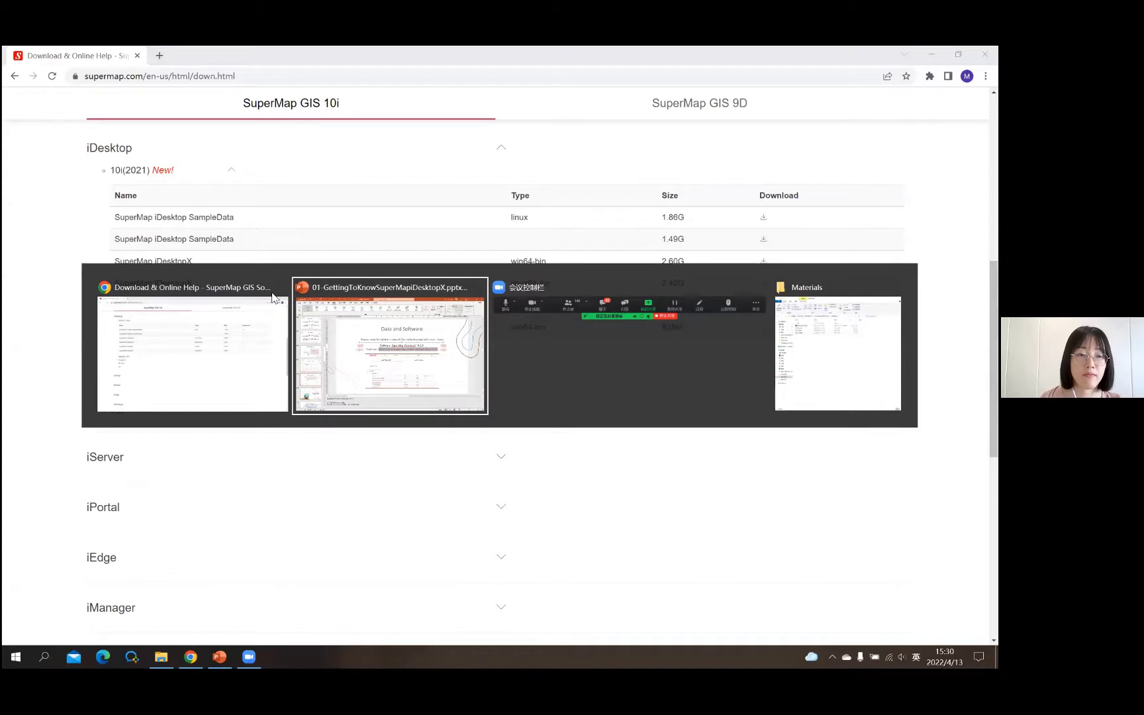
- Browse to Data (D:) > SuperMap_iDesktopX, open the English 10.2.0 win64 folder and select SuperMap iDesktopX.exe
key(Tab)
key(Tab)
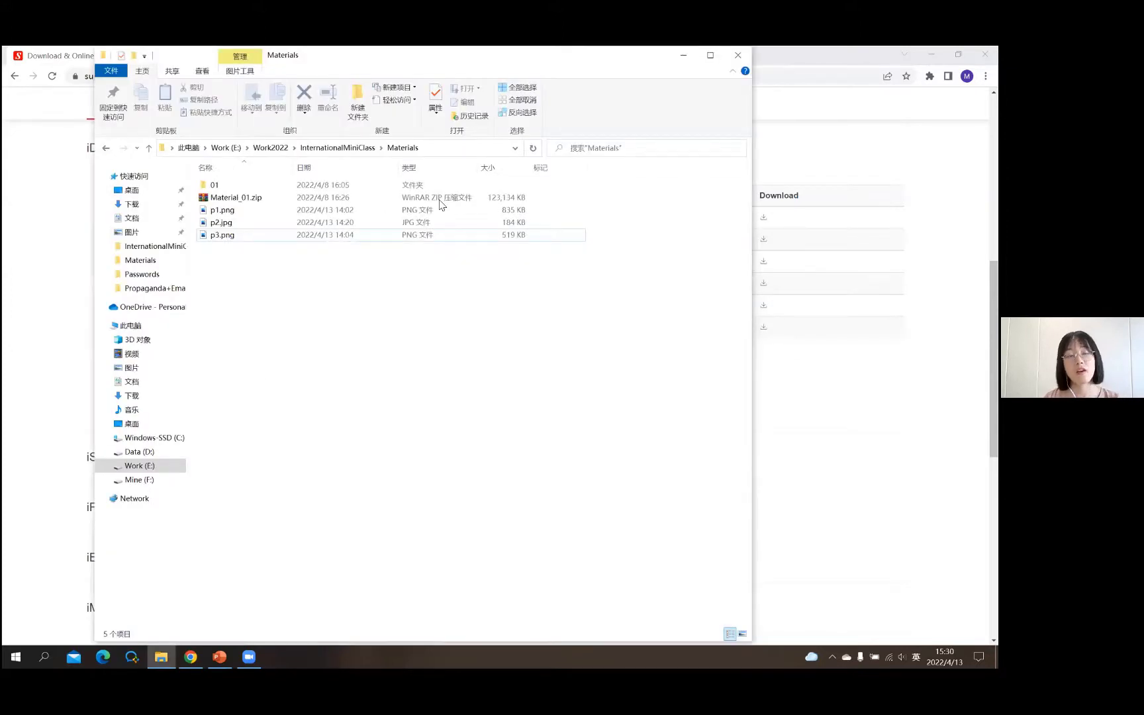
key(Up)
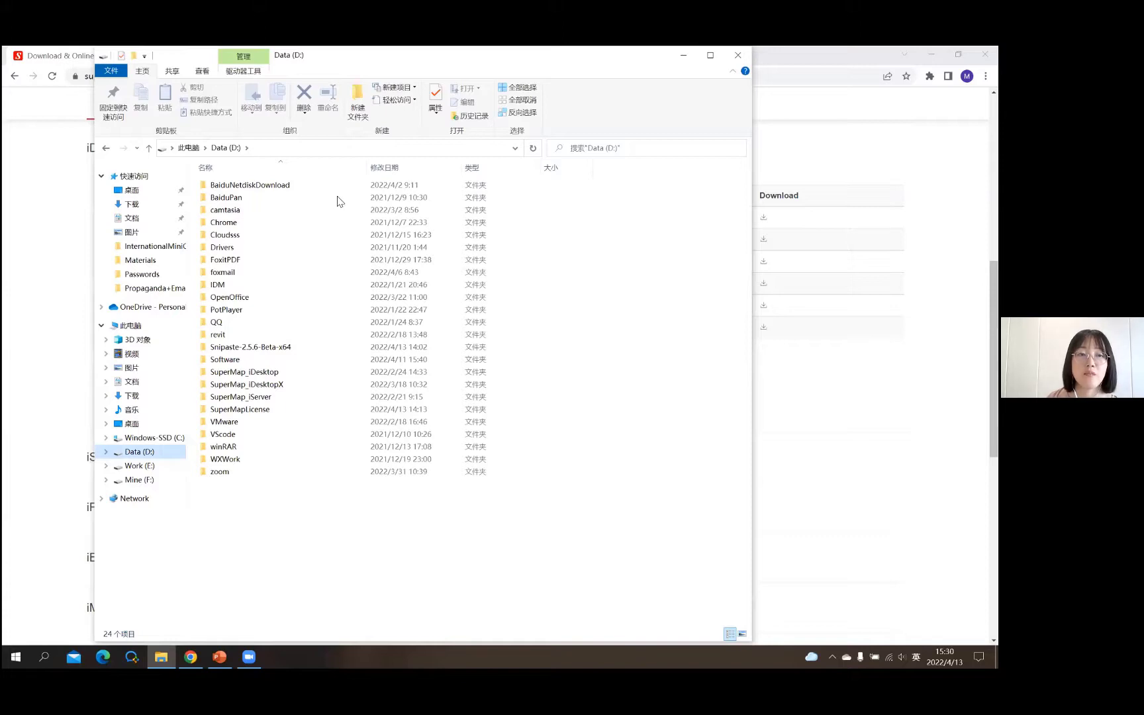
key(Return)
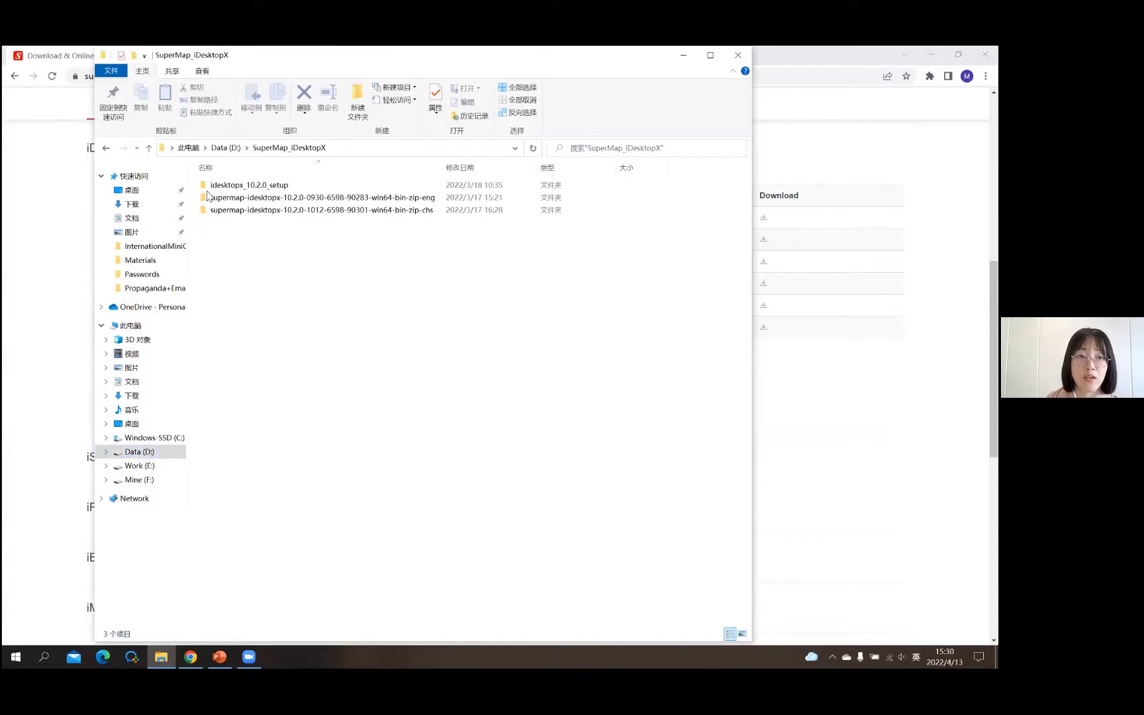
click(208, 197)
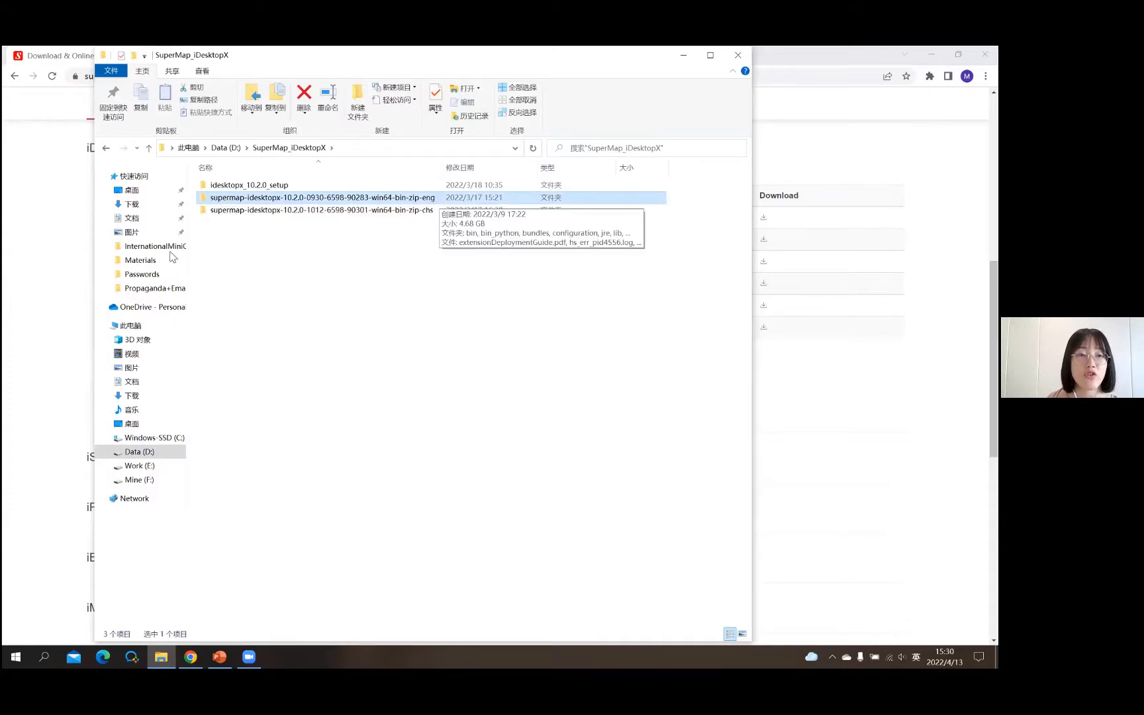
key(Return)
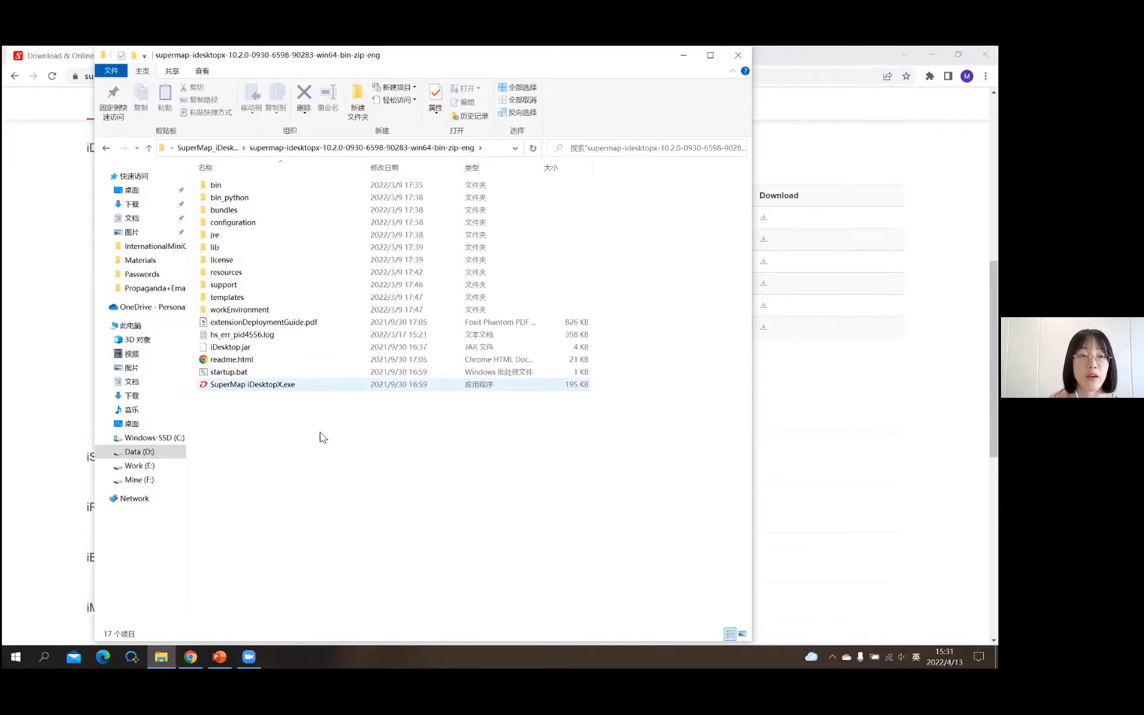
click(333, 384)
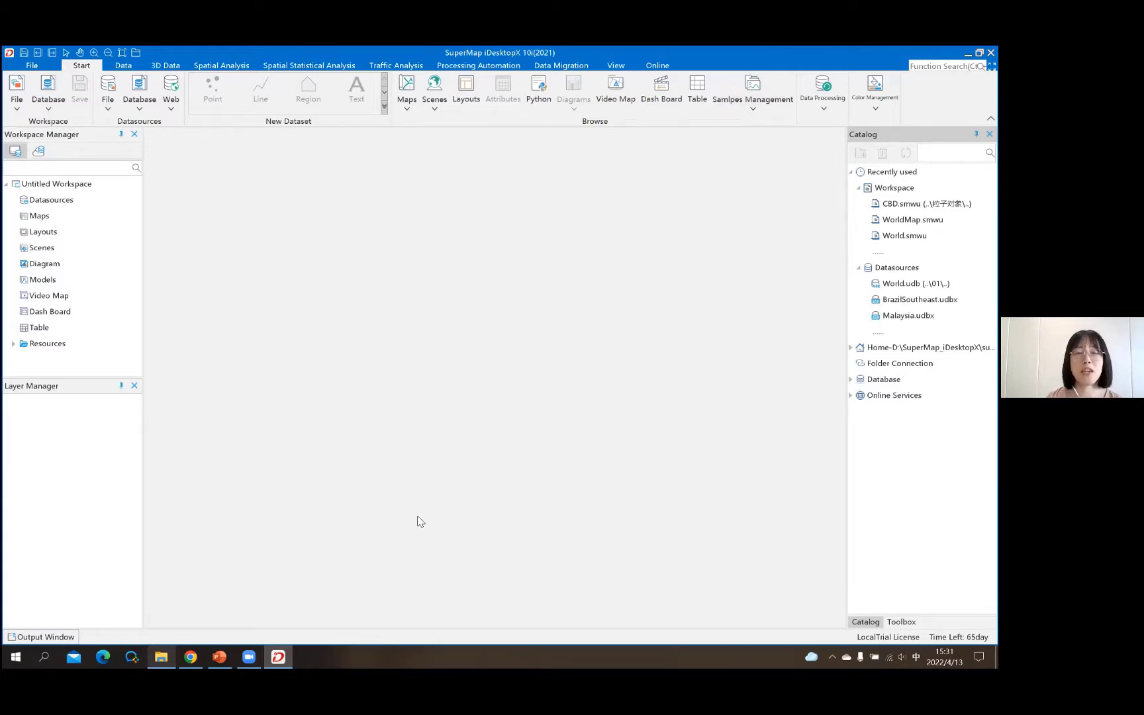
- Launch SuperMap iDesktopX into an empty Untitled Workspace, then return to the install folder window
mouse_move(170, 656)
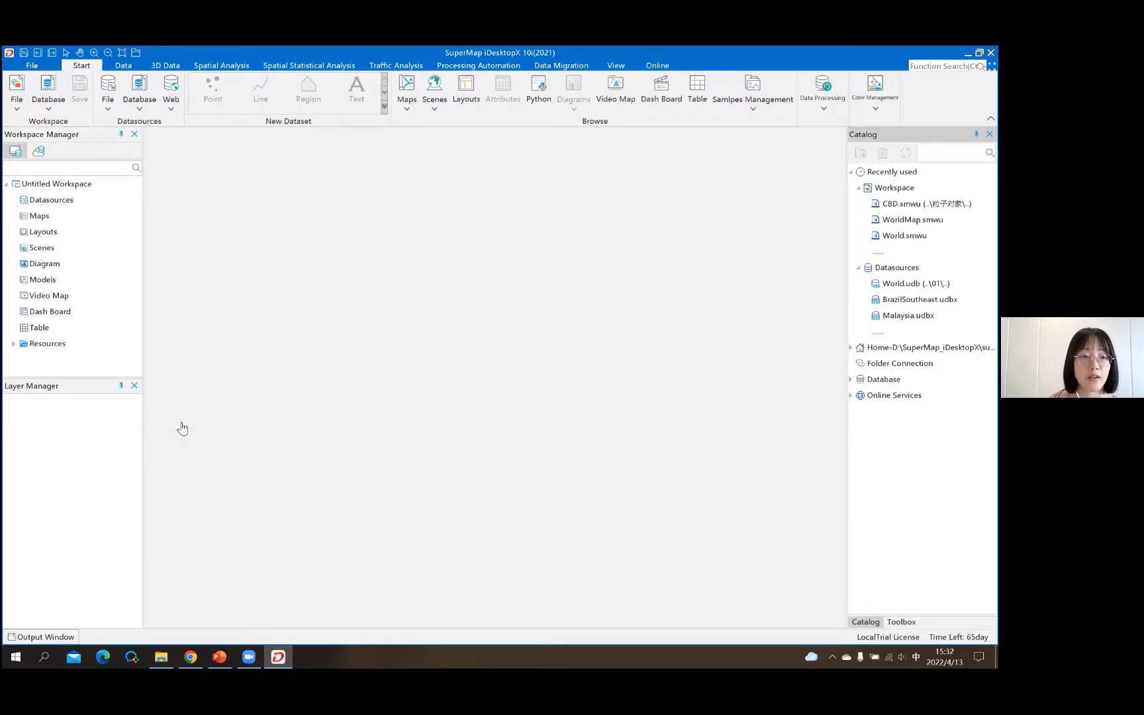
key(alt+Tab)
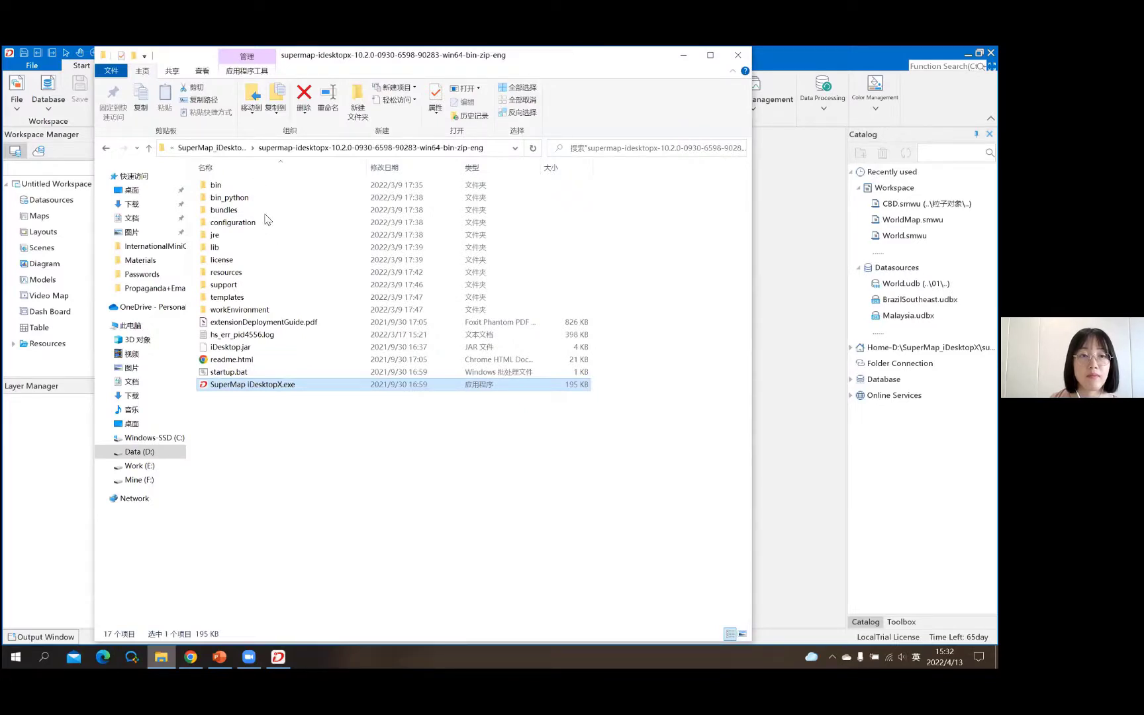
- Open p1.png from Work (E:) > Work2022 > InternationalMiniClass > Materials in Photos
click(135, 465)
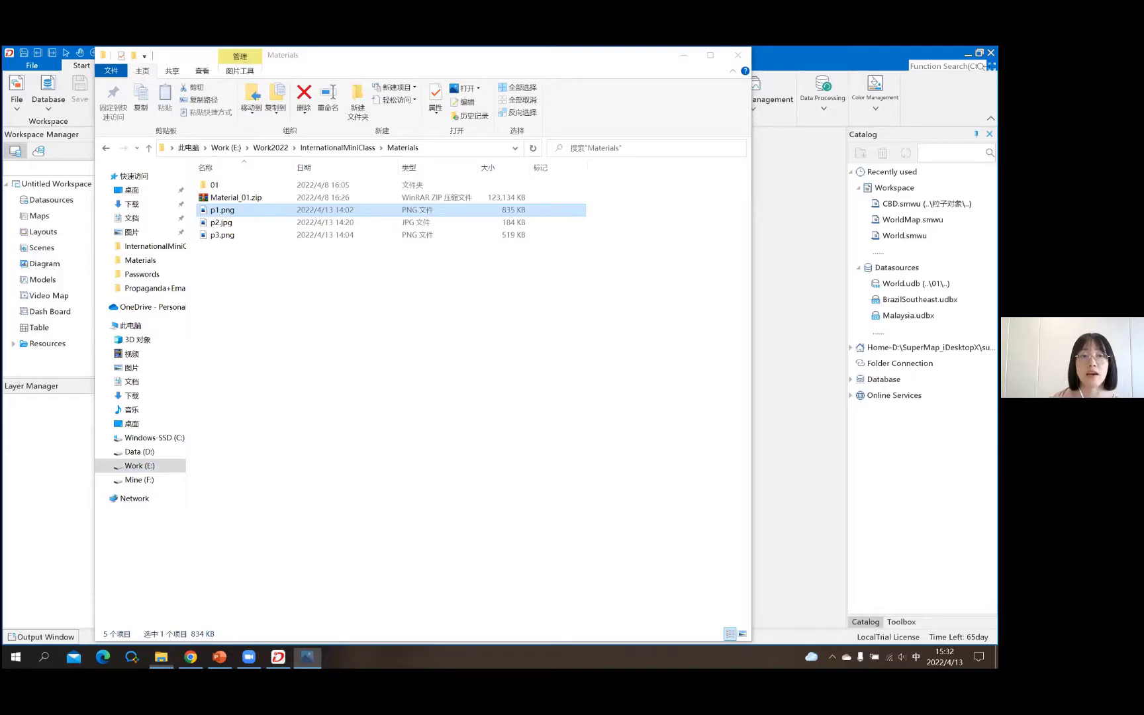
key(Return)
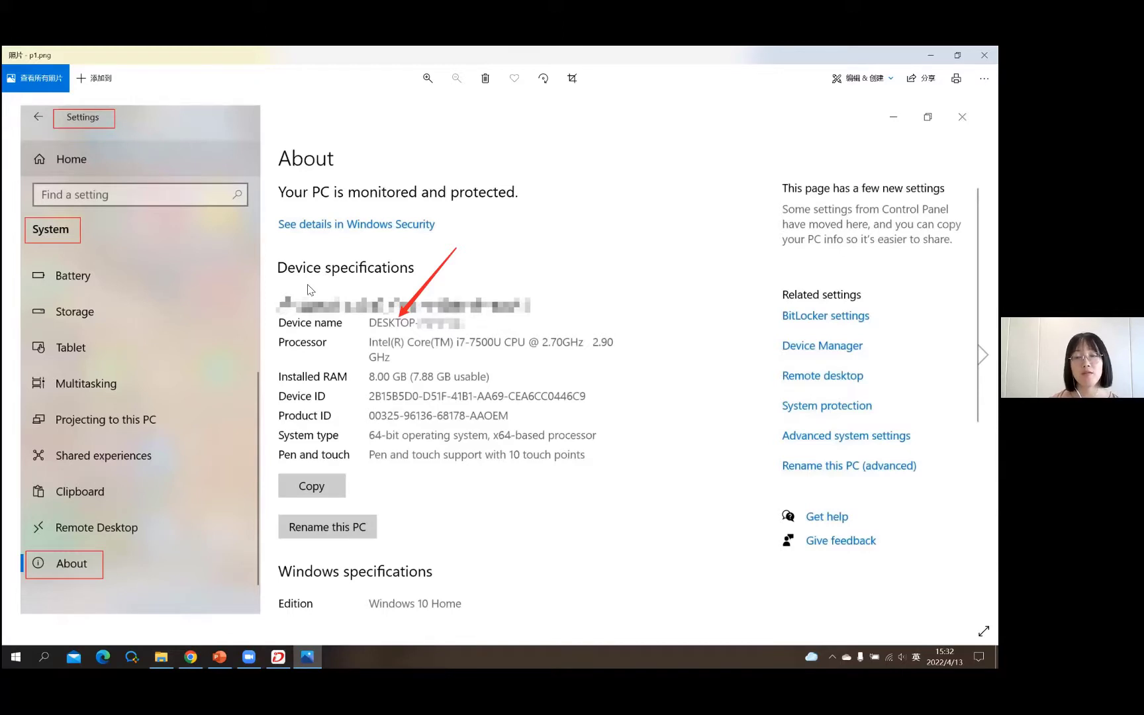
- Move from p1.png to the license options screenshot p2.jpg
key(Right)
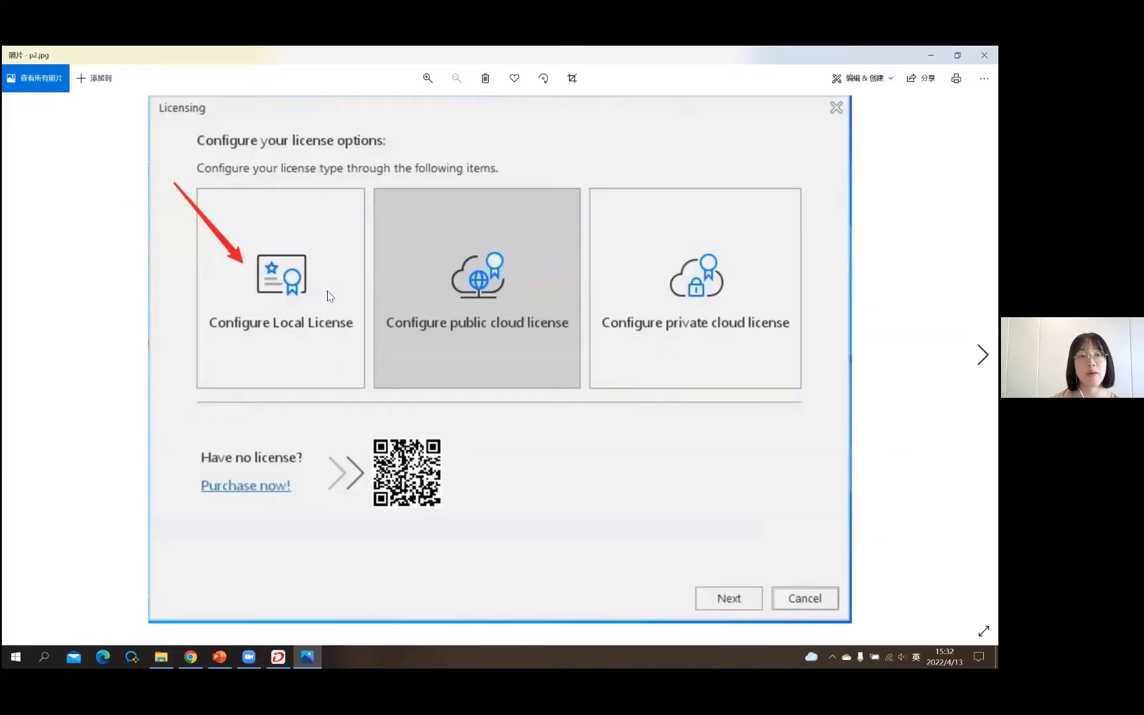
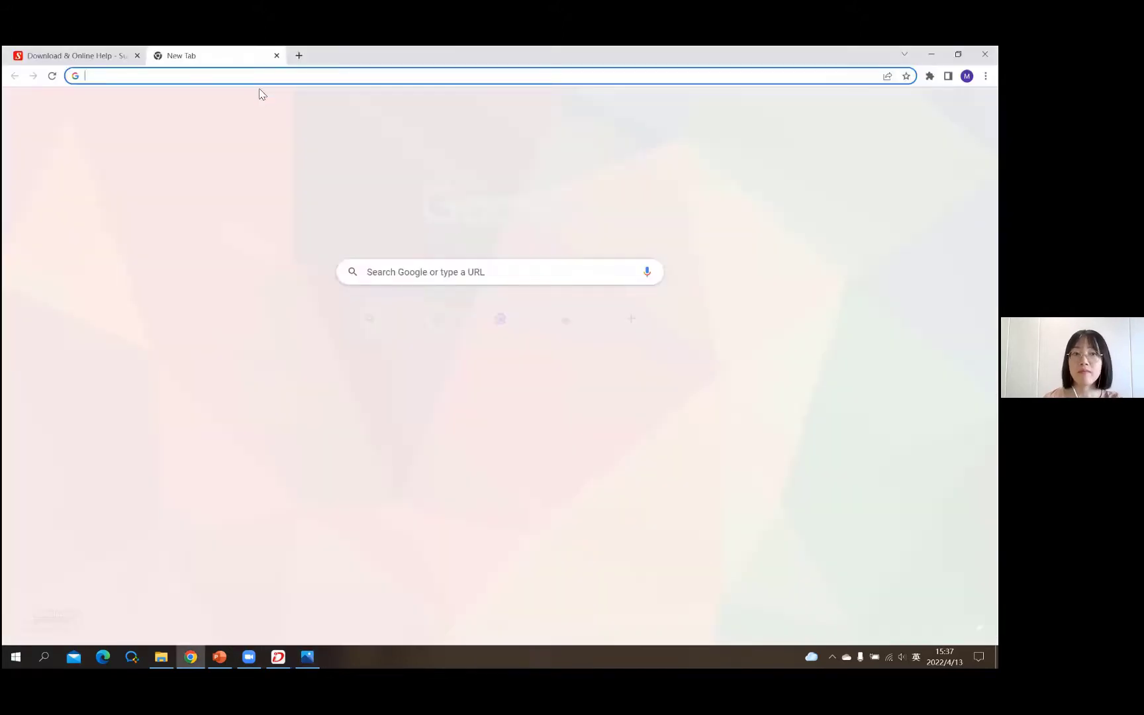
- Open the shared Google Drive link to Material_01.zip in the new tab, then close that tab
click(363, 271)
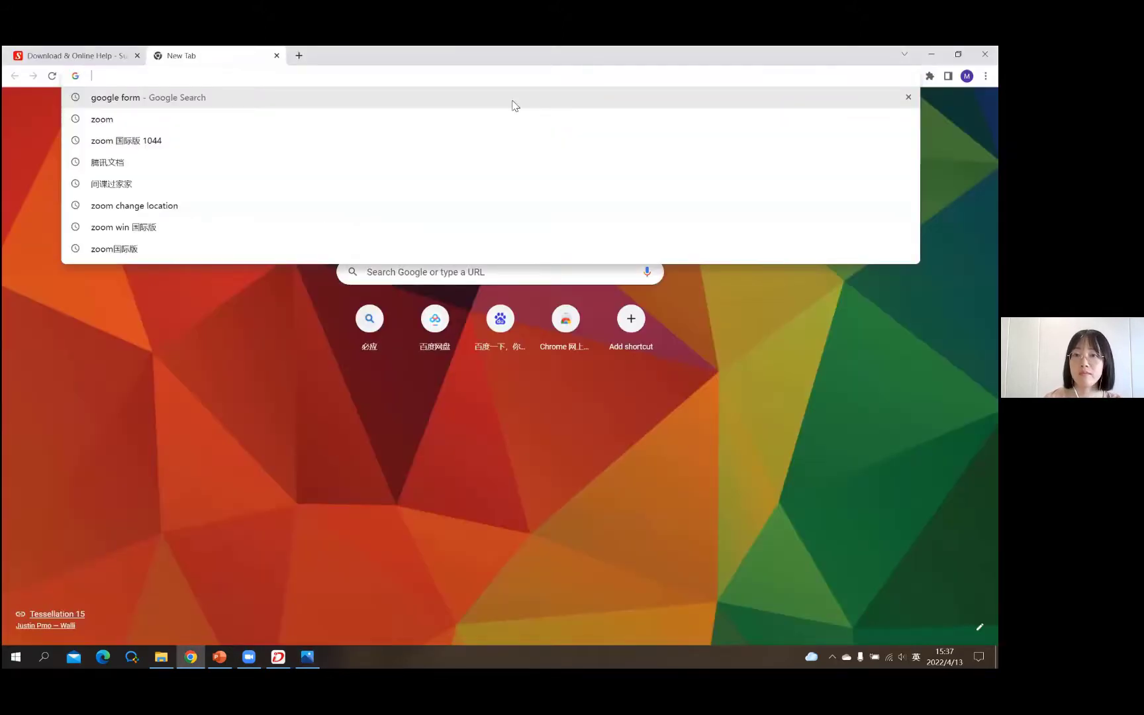
key(Return)
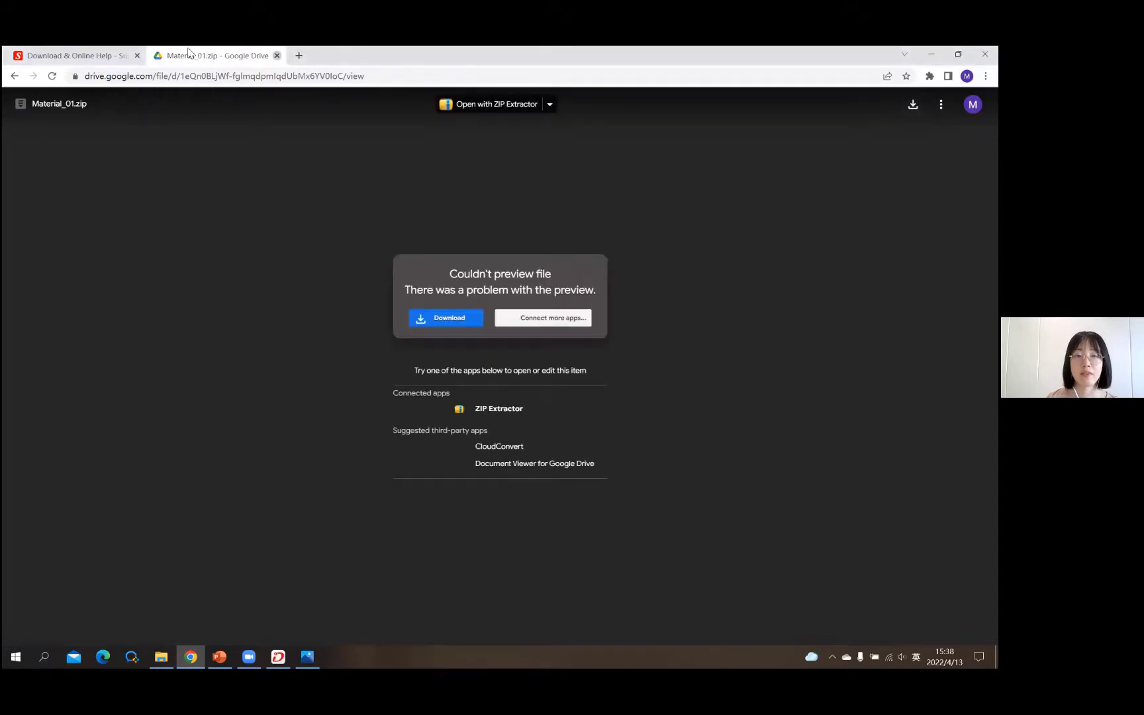
key(ctrl+w)
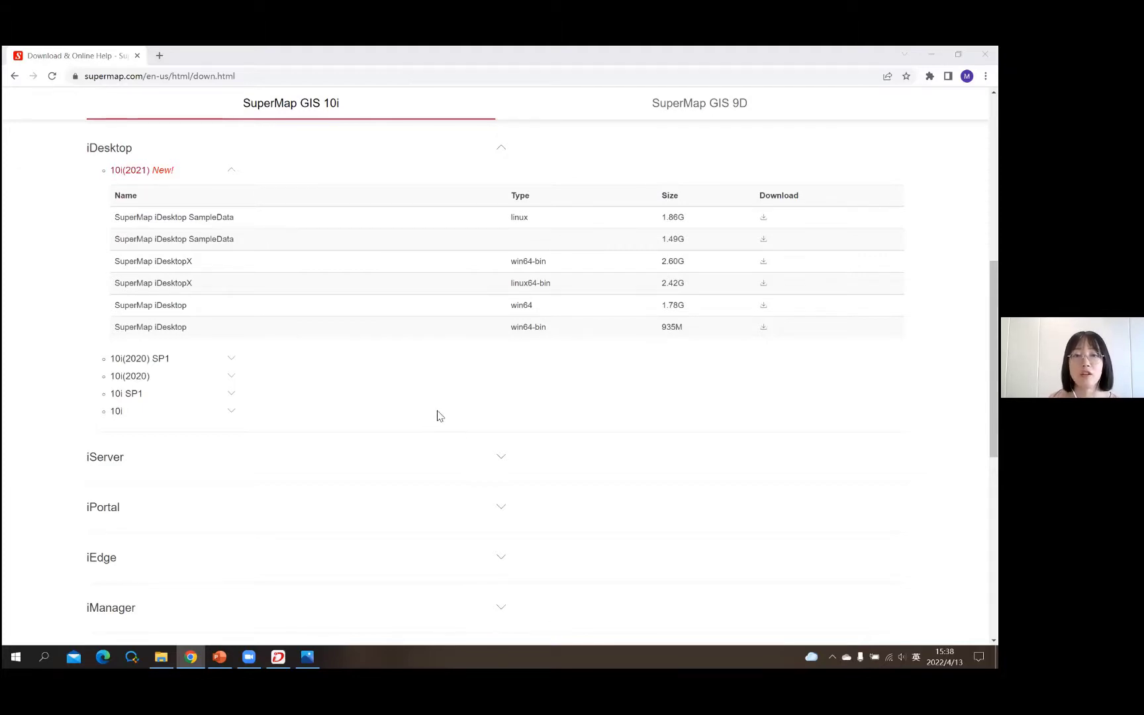
- Return to the top of the SuperMap download page and bring up the Support menu
scroll(437, 416, up, 5)
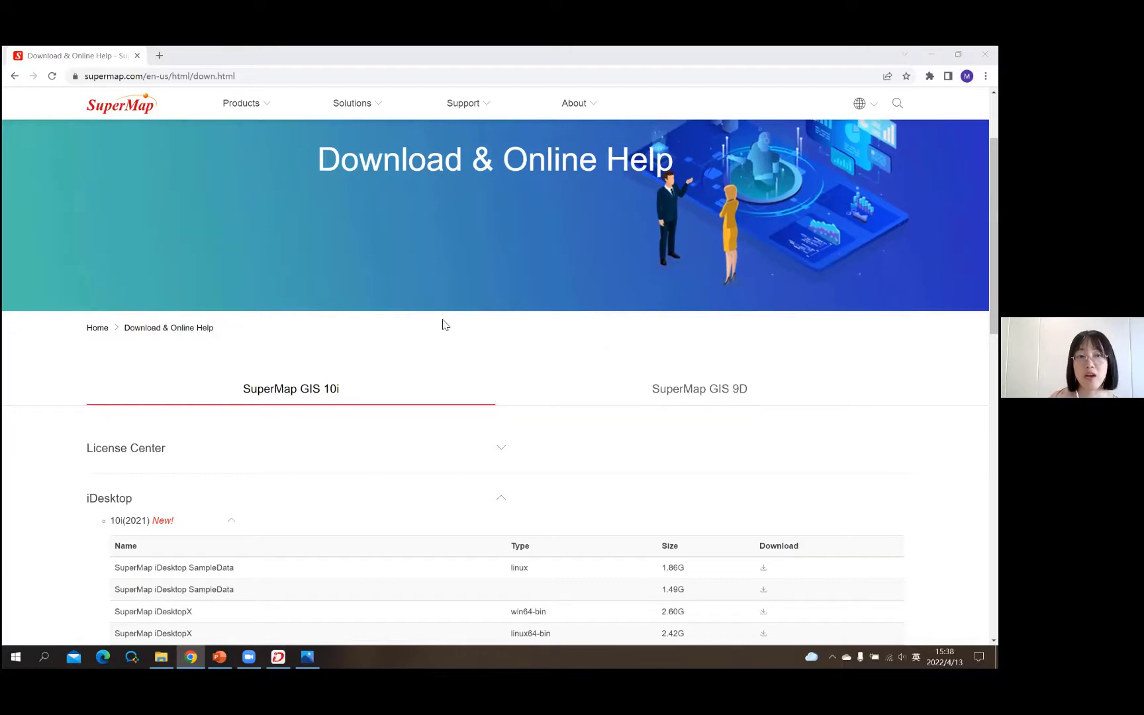
scroll(353, 386, up, 2)
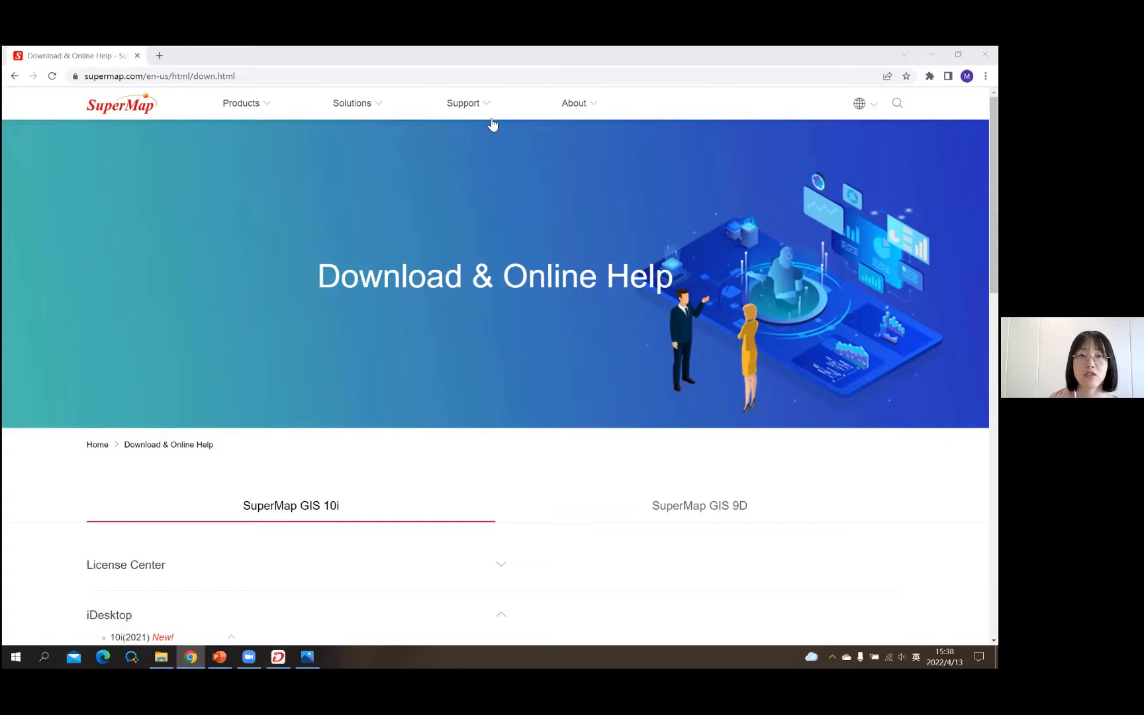
mouse_move(474, 104)
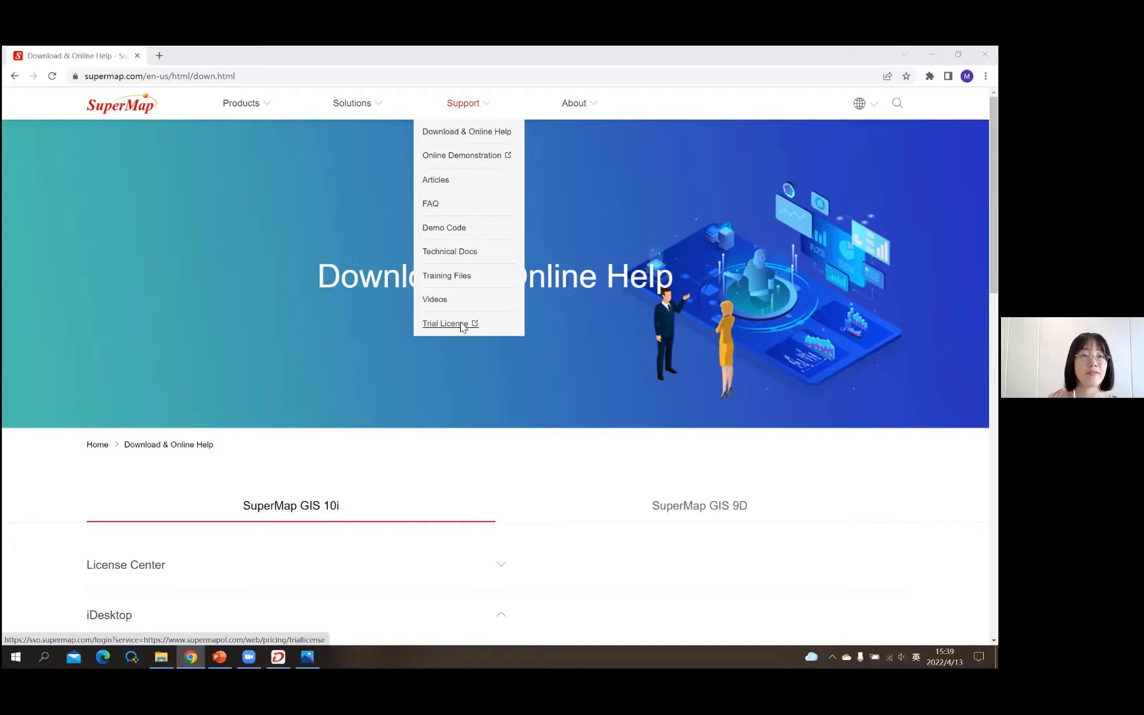
- Choose Trial License from the Support menu to open the sign-in page in a new tab
click(463, 326)
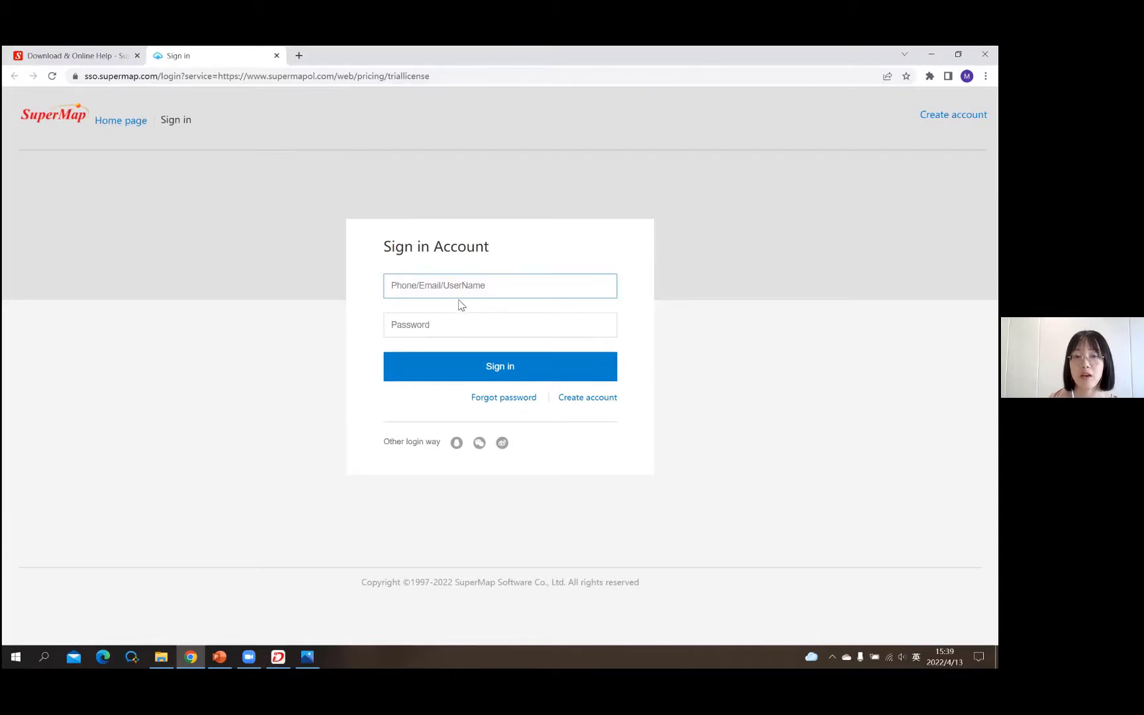
- Open the SuperMap account sign-up form and scroll down through its fields
click(587, 399)
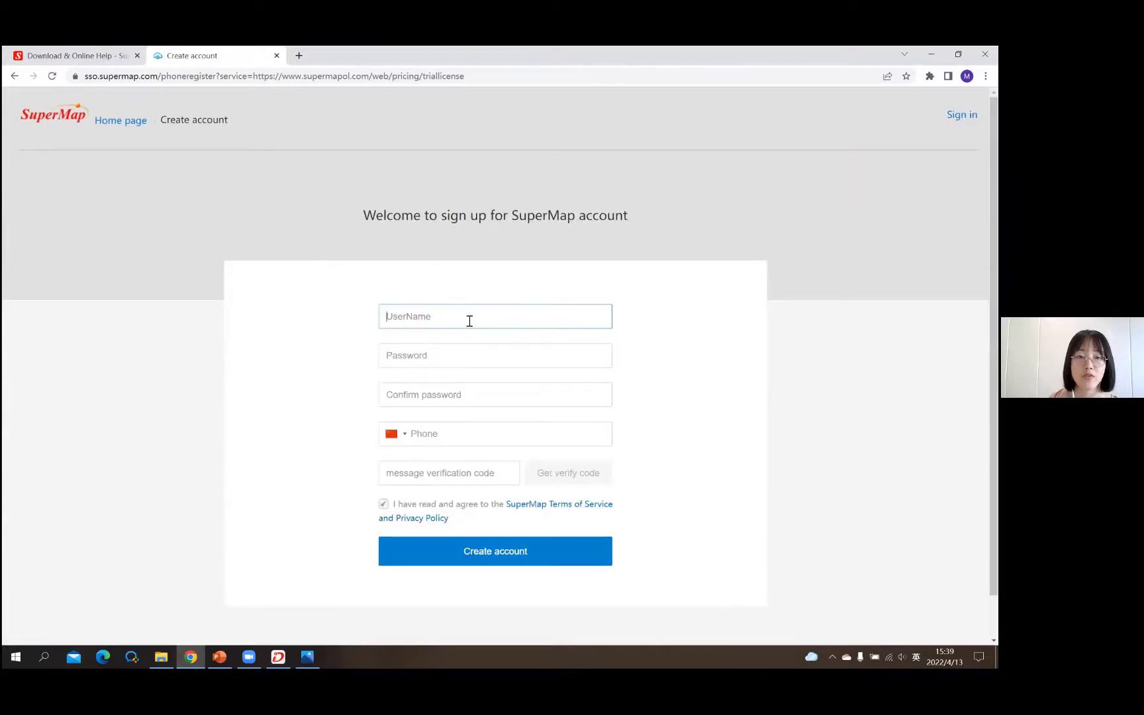
scroll(468, 319, down, 1)
scroll(490, 350, down, 1)
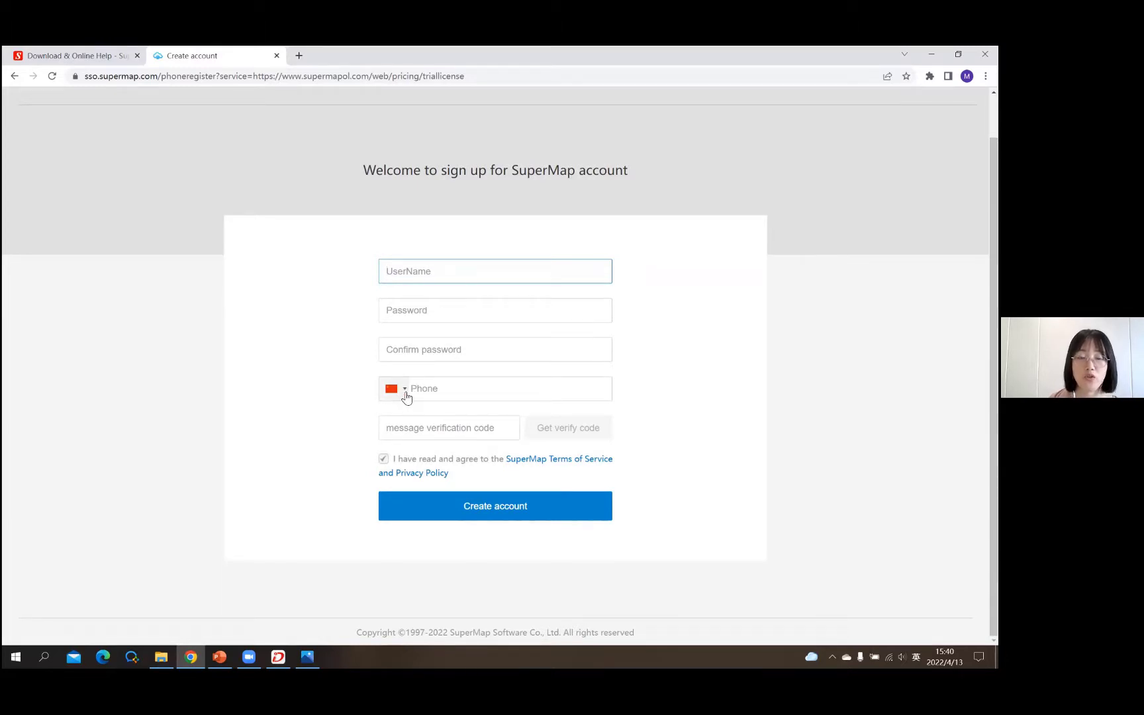
- Browse the phone country-code list, close it unchanged, then go back to the sign-in page
click(525, 451)
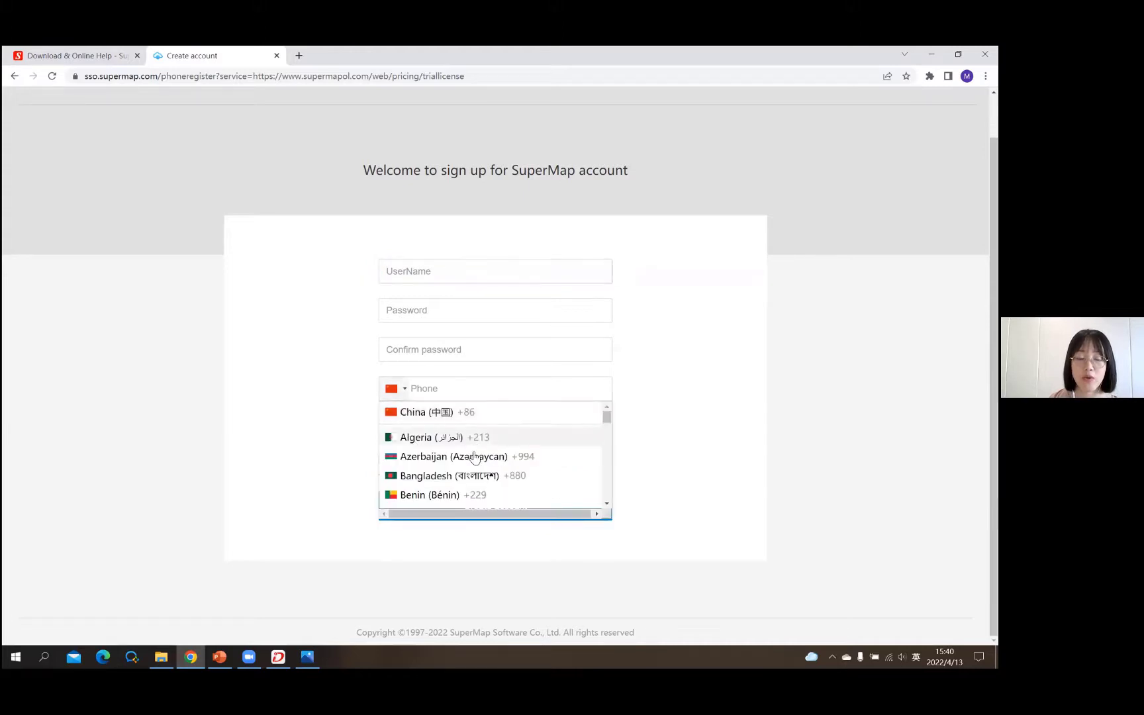
scroll(450, 449, down, 3)
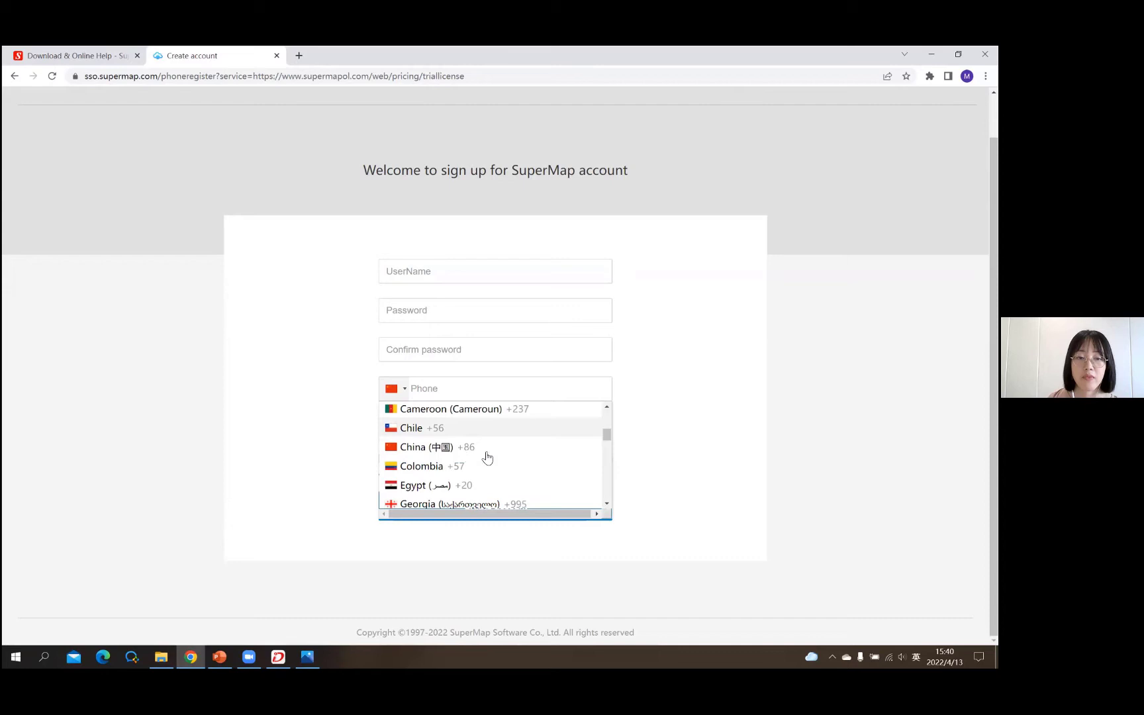
scroll(464, 453, down, 3)
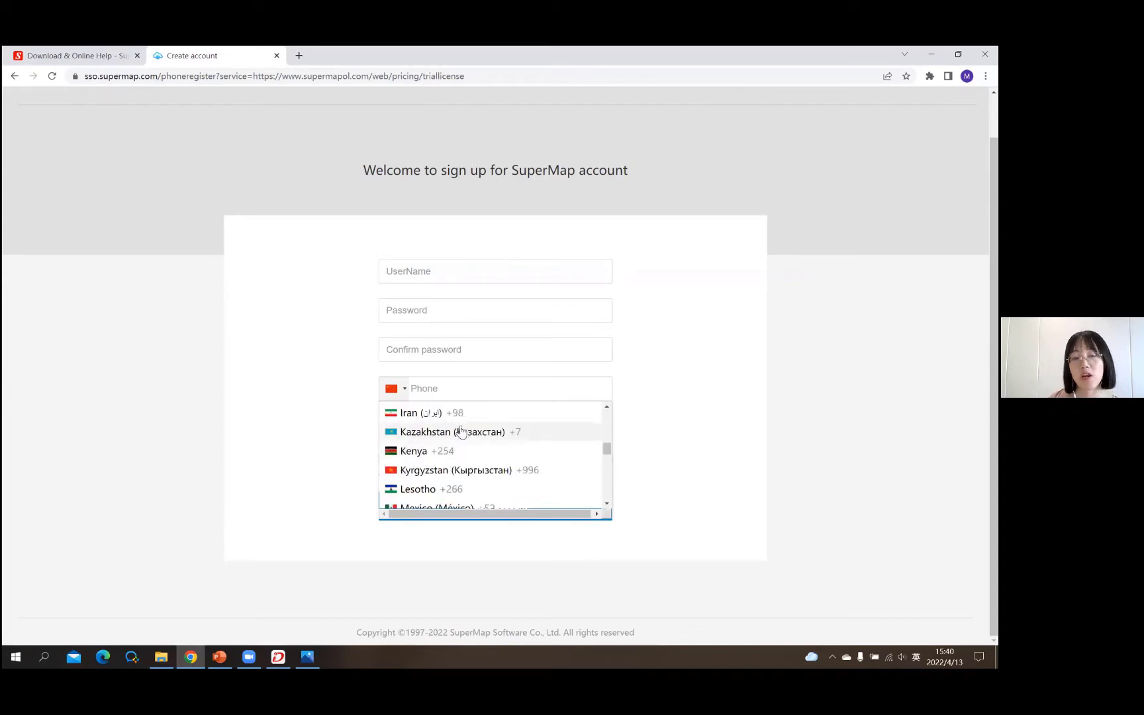
scroll(470, 457, down, 3)
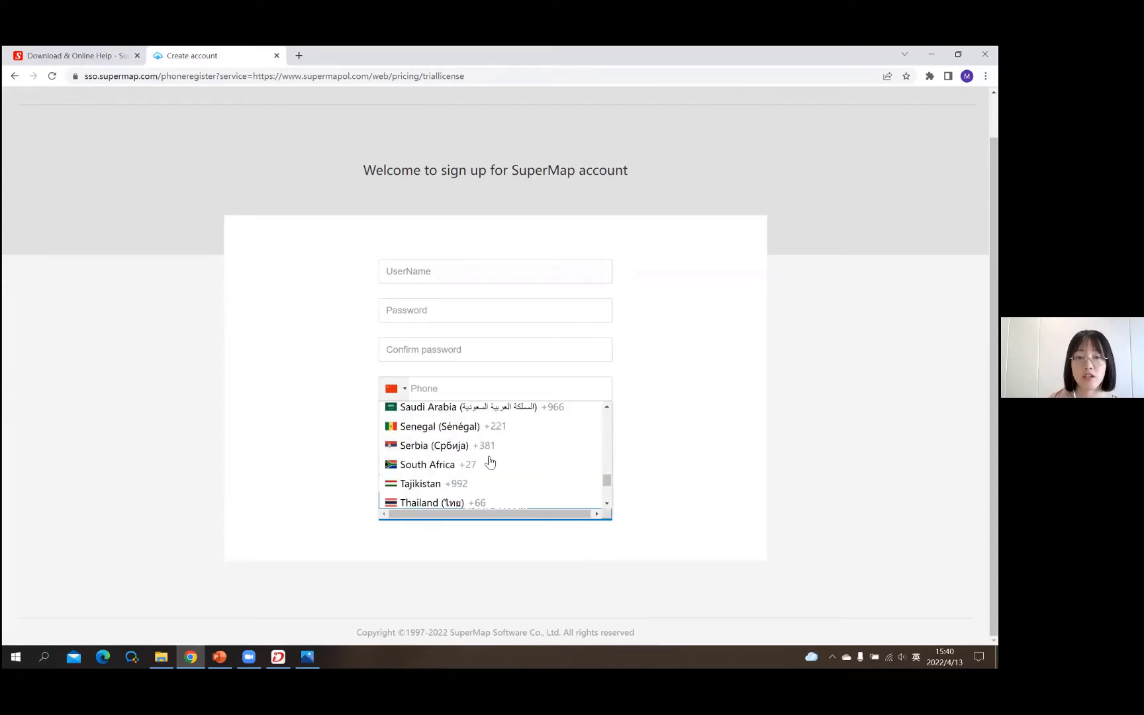
scroll(490, 463, down, 3)
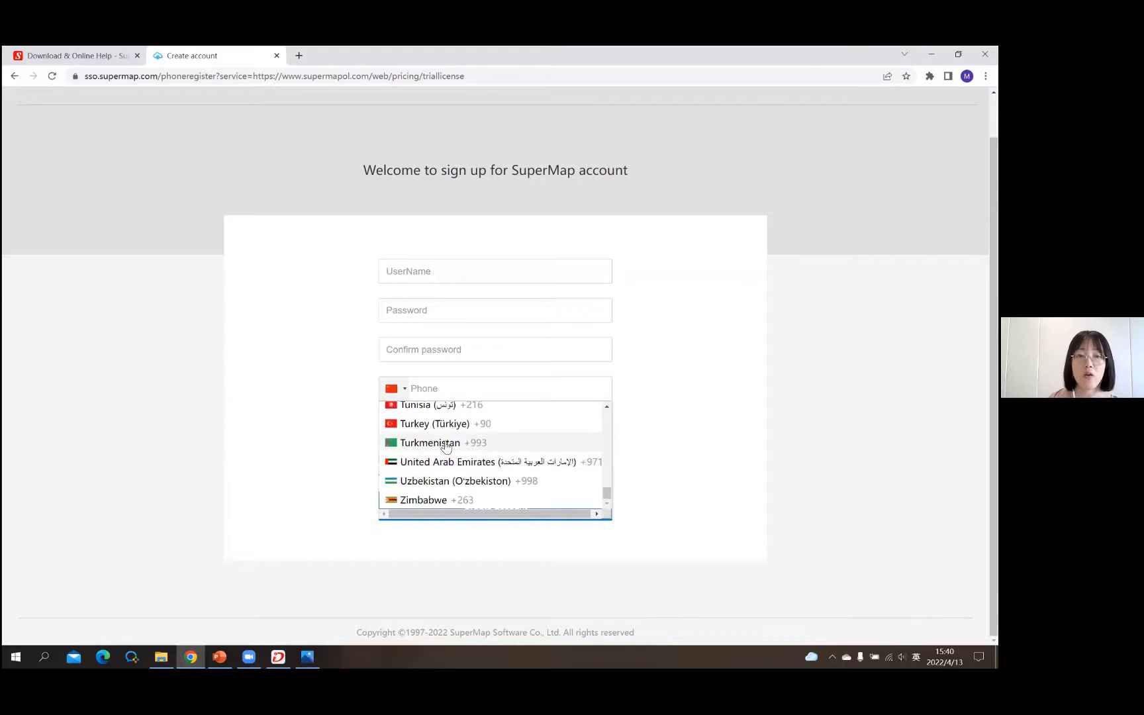
scroll(414, 368, up, 3)
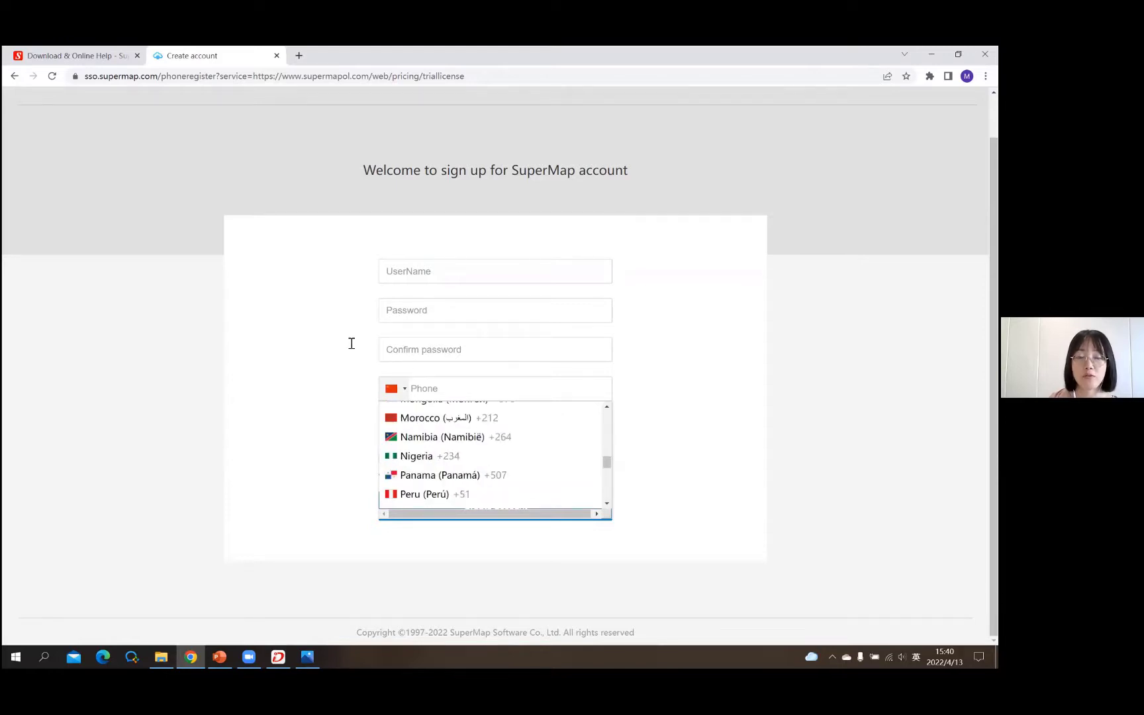
click(442, 377)
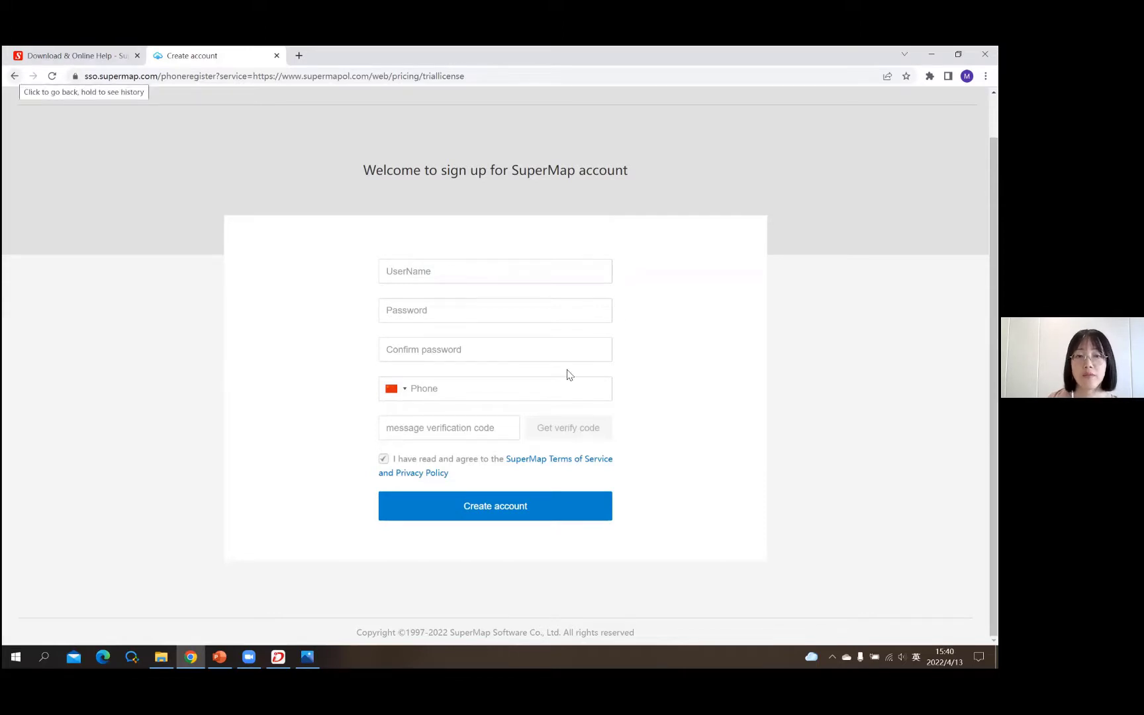
click(497, 392)
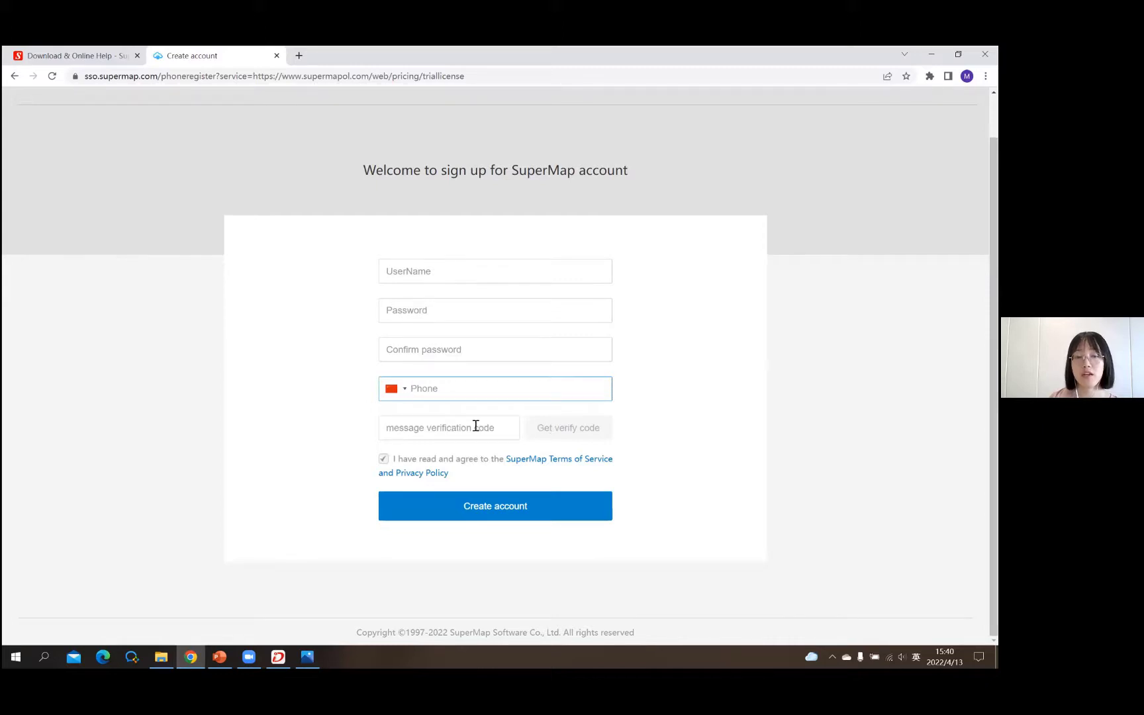
click(15, 76)
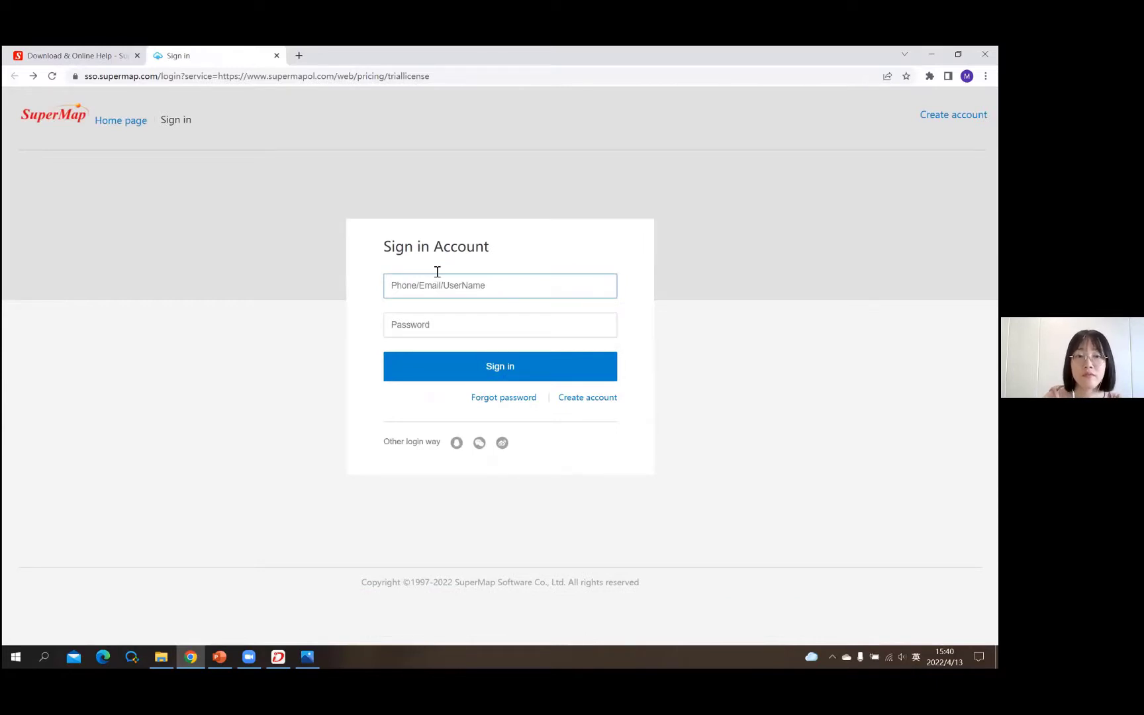
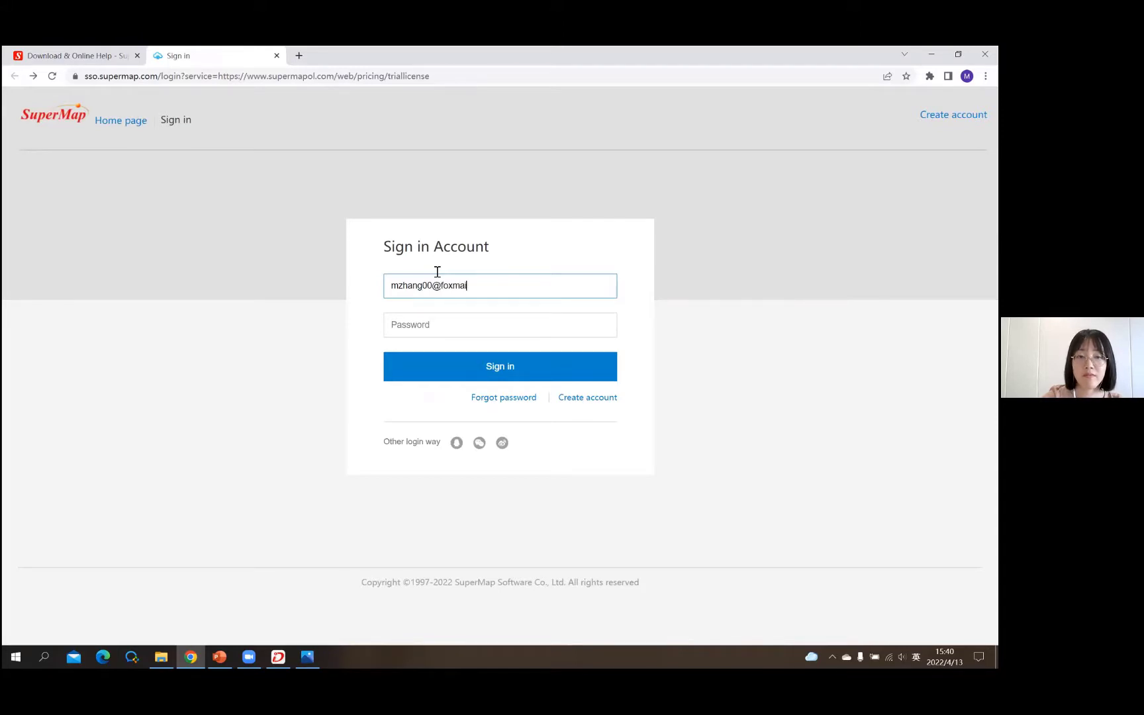
- Sign in with the account e-mail and password so the trial license page starts loading
click(414, 335)
text(••••••••)
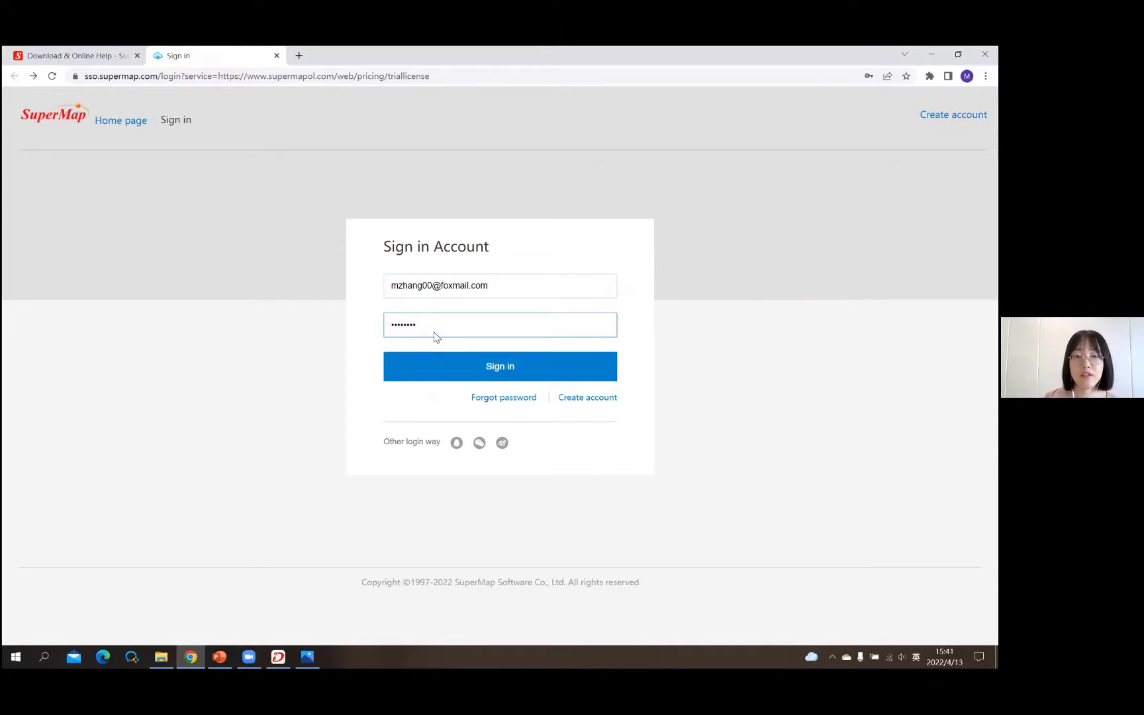
click(478, 362)
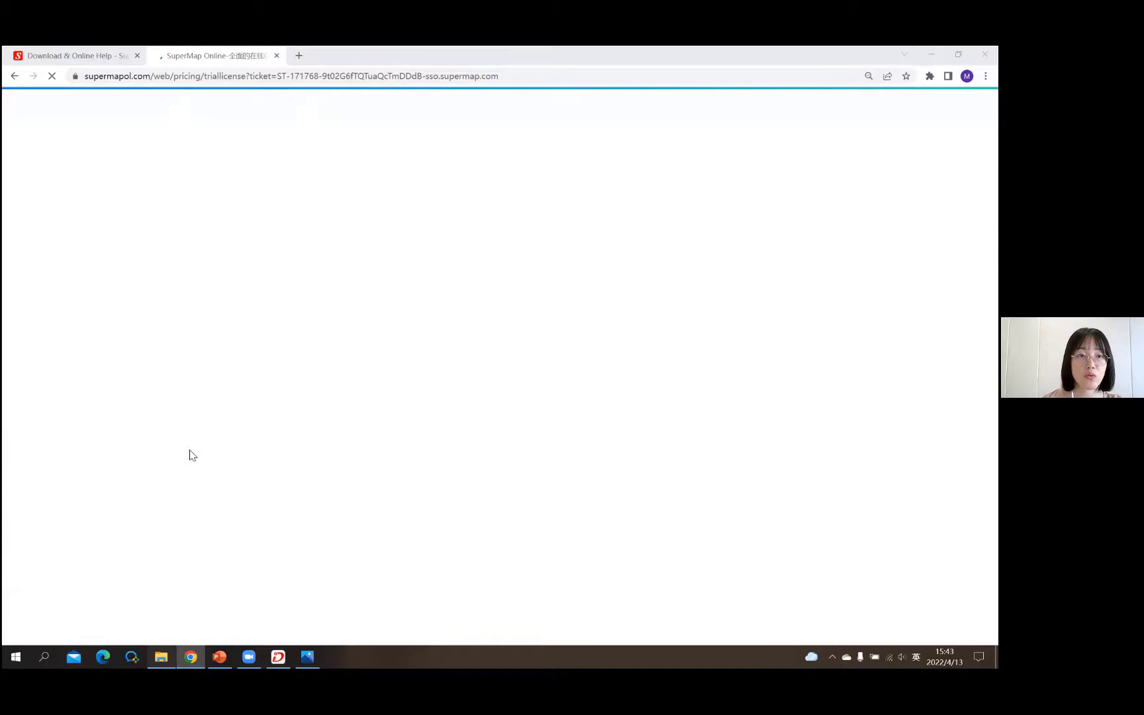
key(alt+Tab)
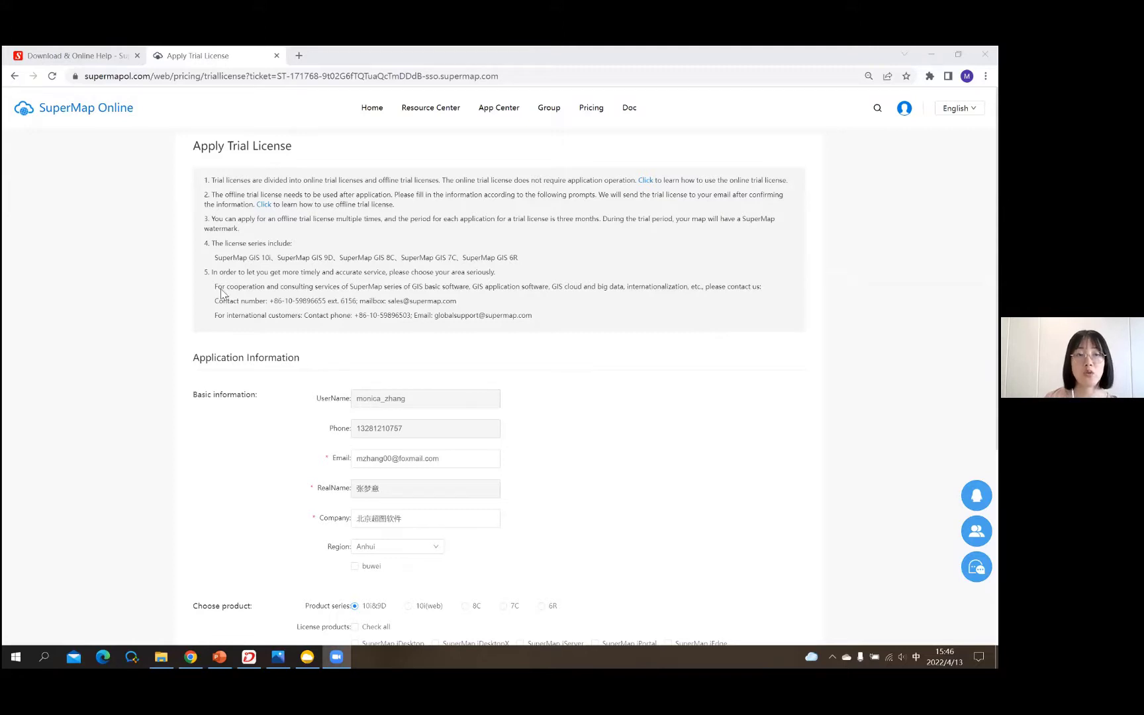
- Scroll down the loaded Apply Trial License form to the product and encryption sections
scroll(268, 281, down, 2)
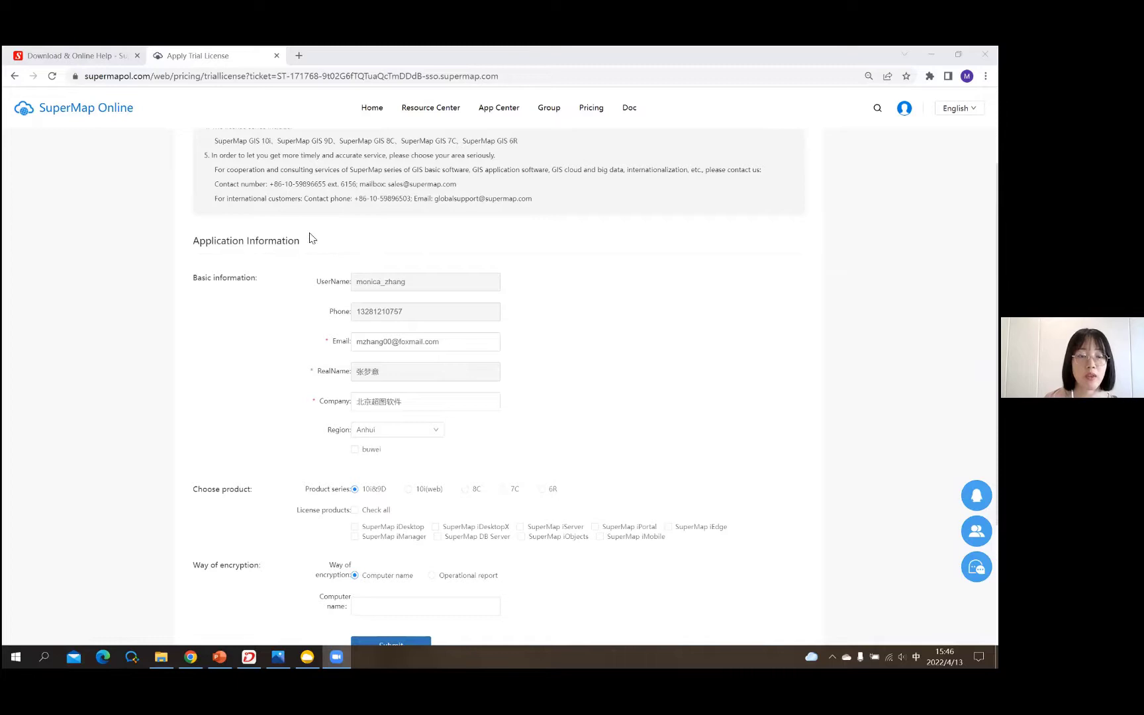
scroll(232, 308, down, 2)
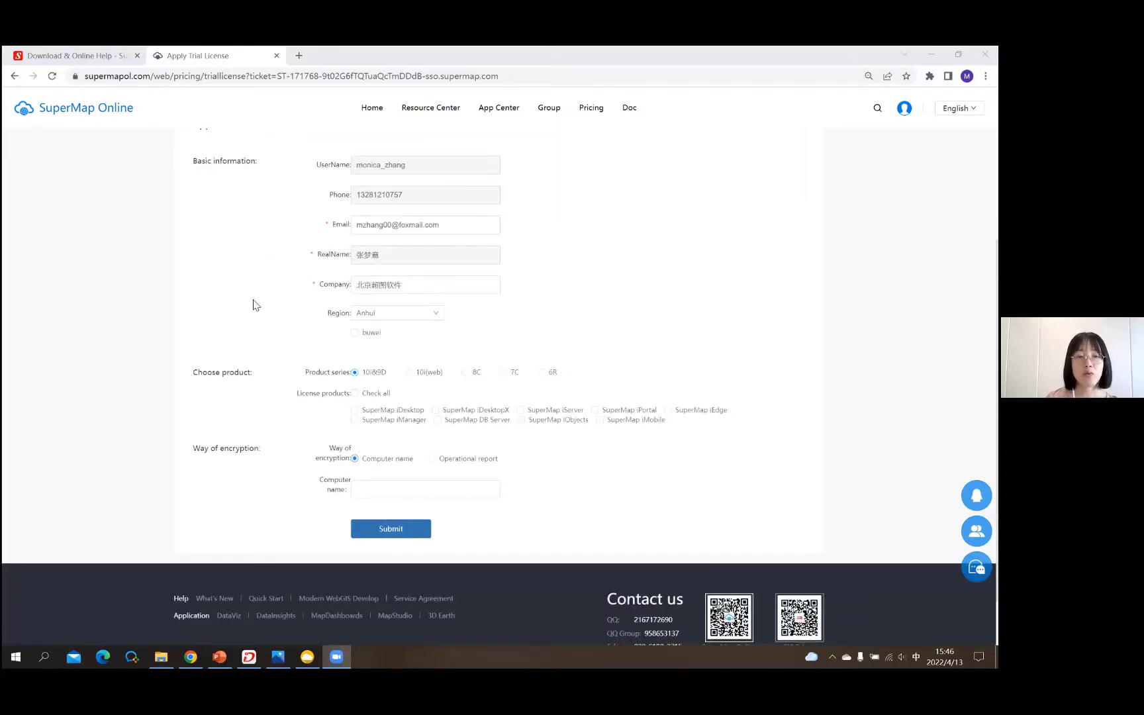
scroll(293, 308, down, 2)
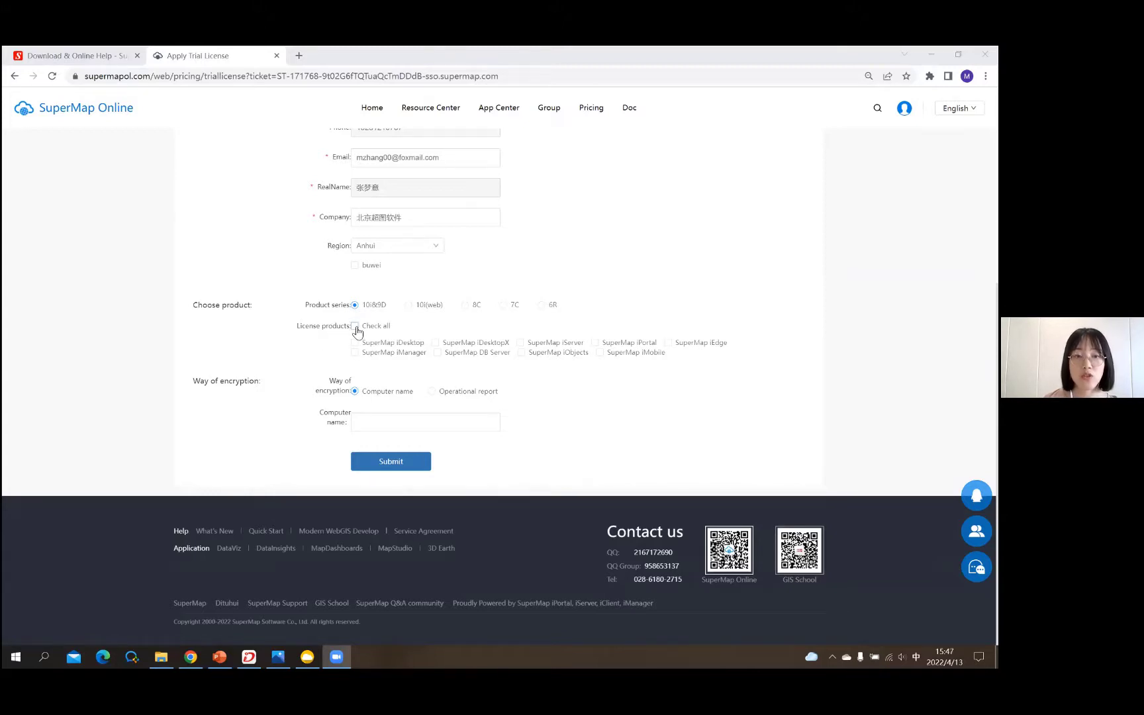
- Check all nine license products, focus the Computer name field, then switch to the Photos screenshot
click(384, 329)
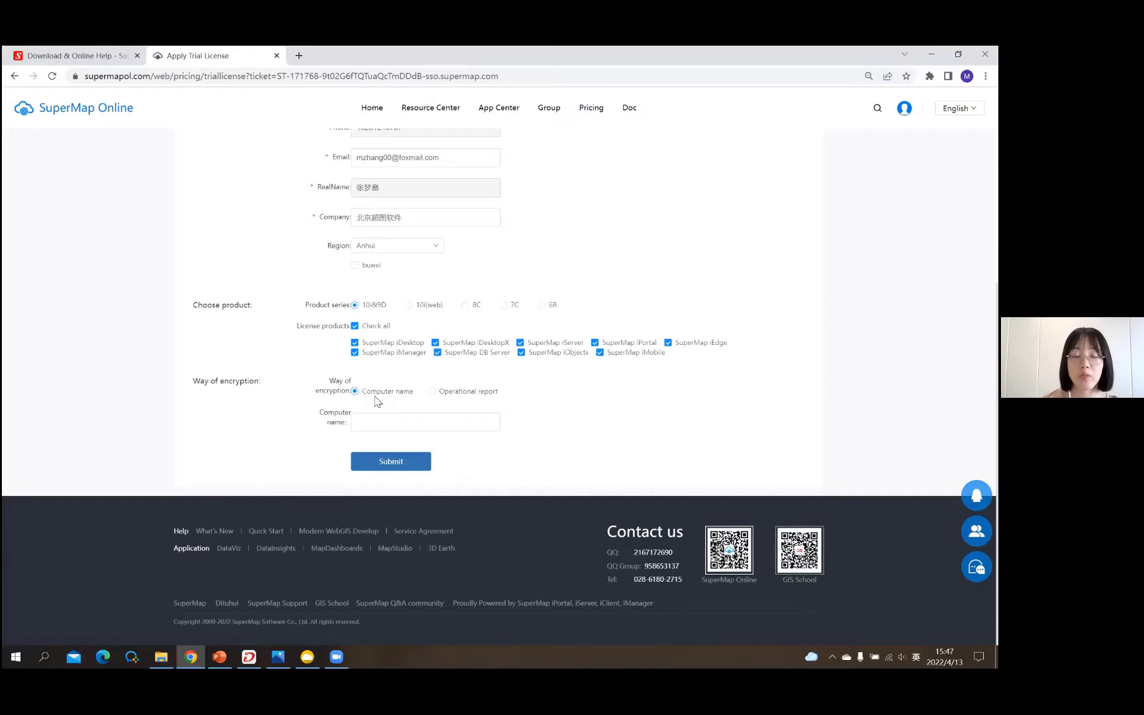
click(372, 423)
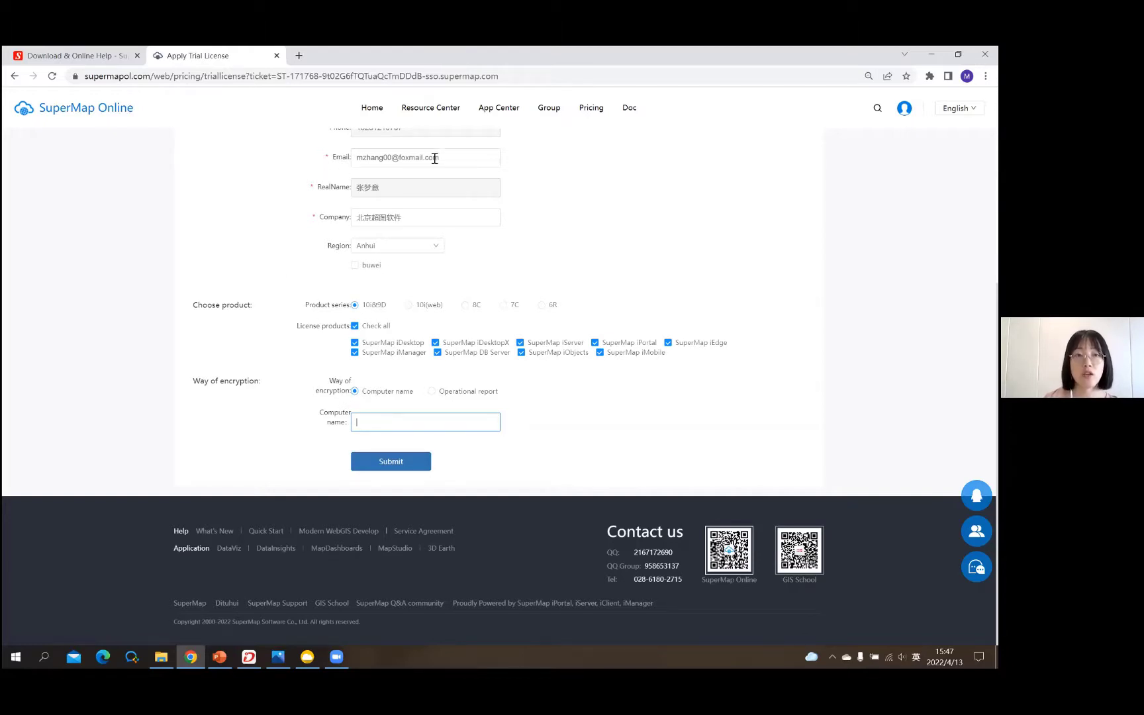
triple_click(353, 164)
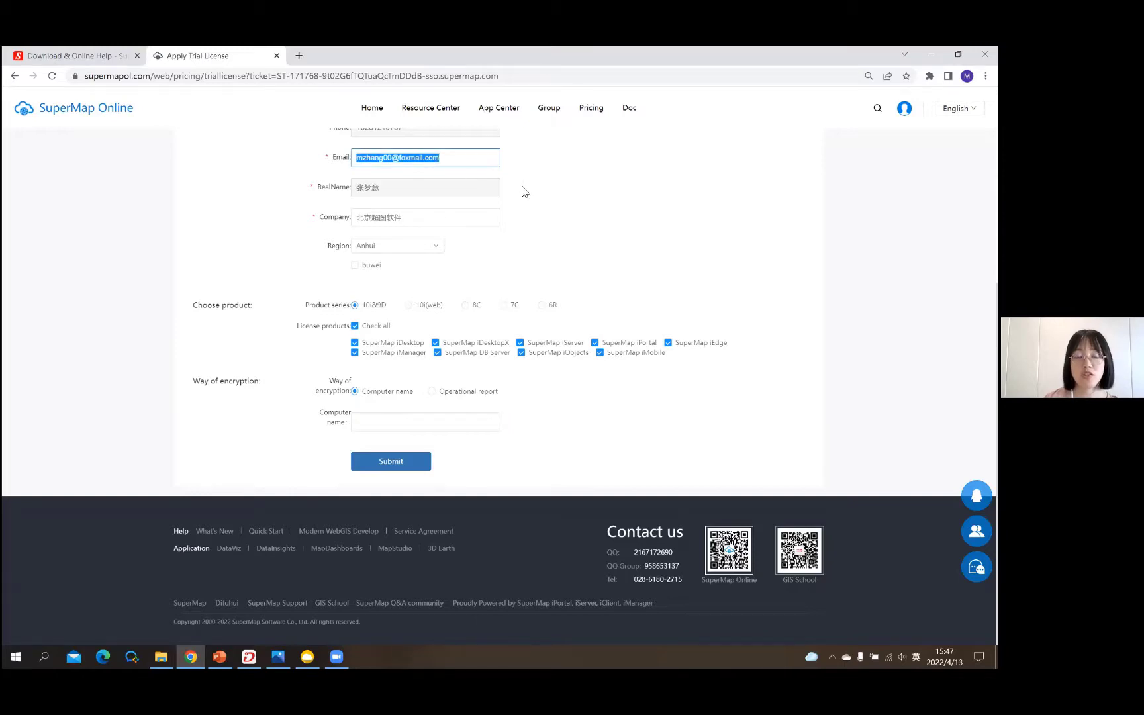
click(289, 399)
click(383, 418)
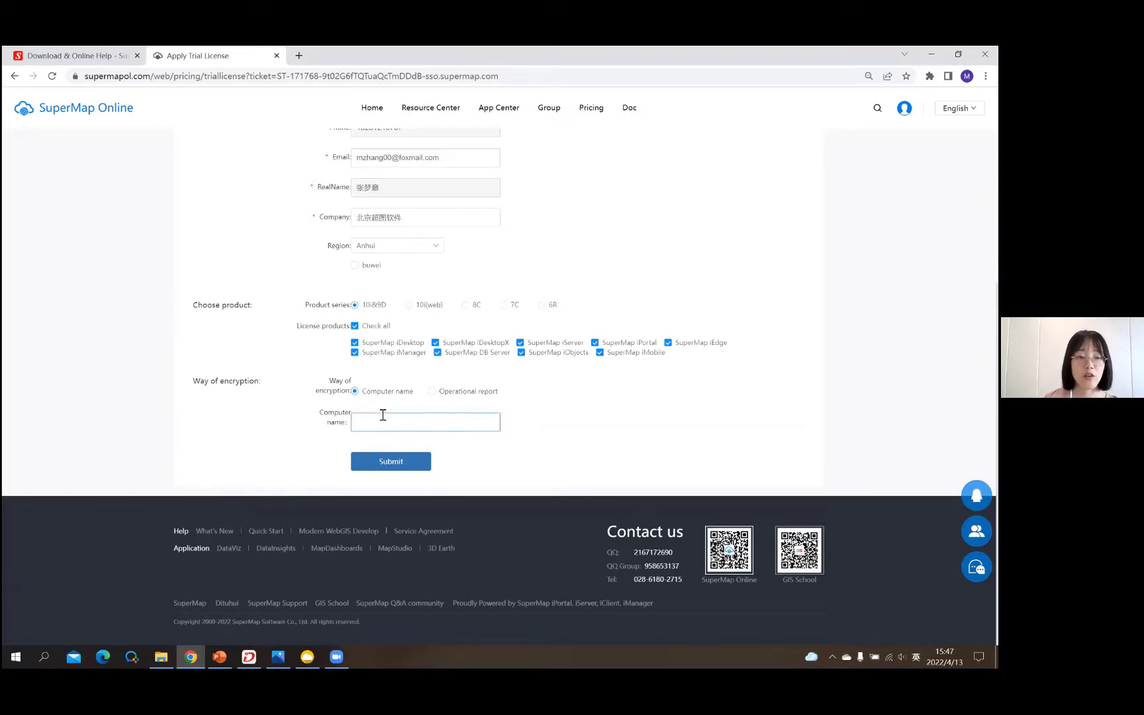
click(316, 412)
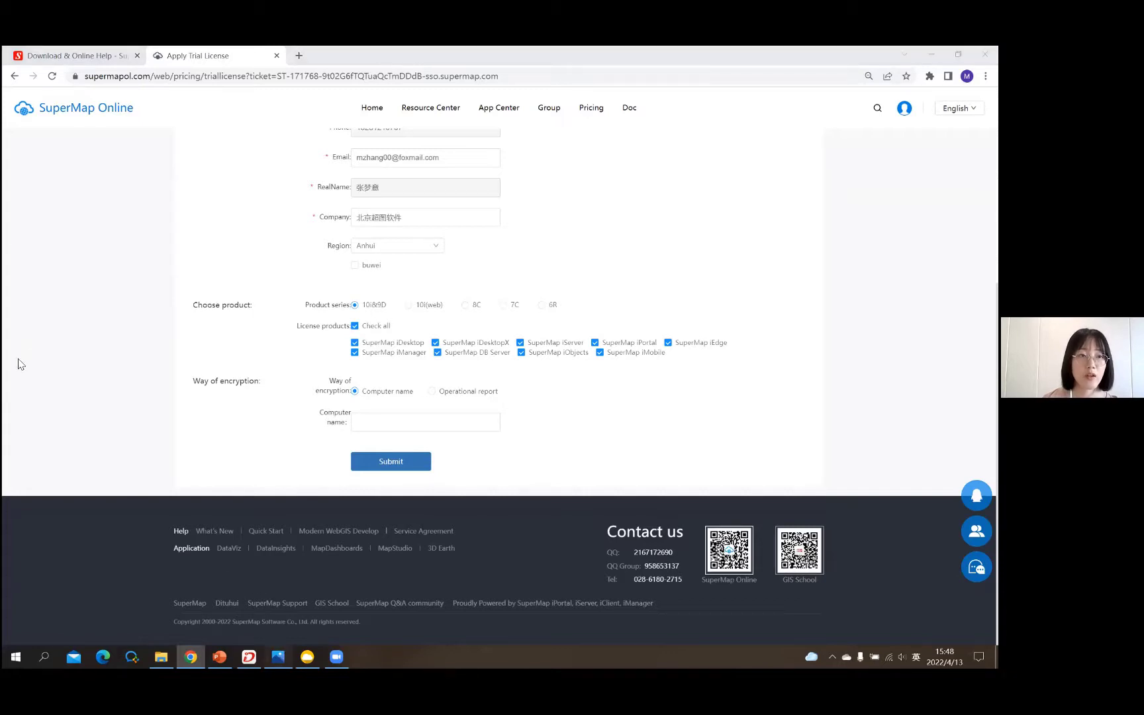
key(alt+Tab)
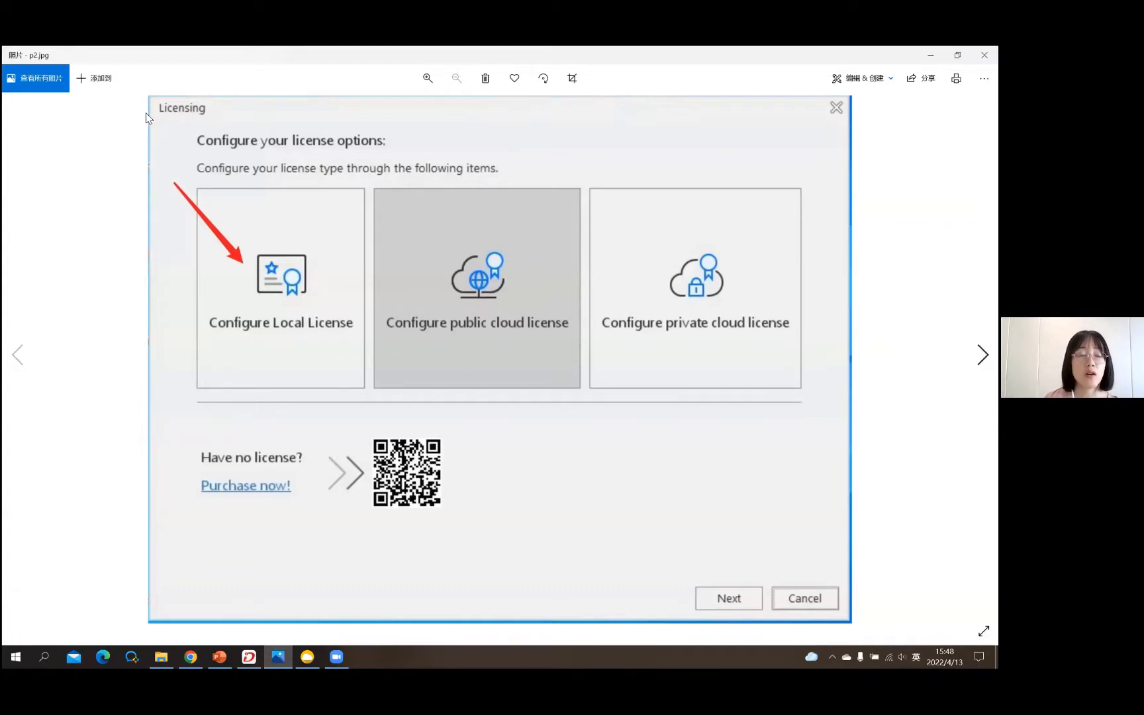
- View p1.png showing the device name under Settings > About, then return to the trial form
key(Left)
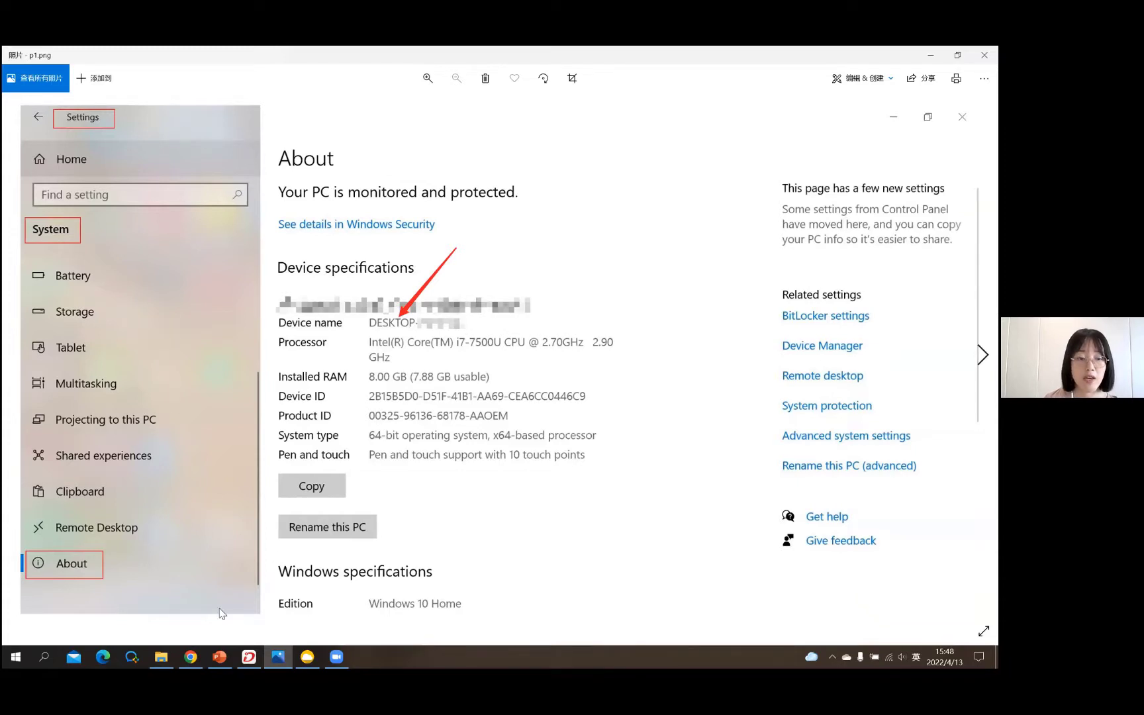
click(161, 656)
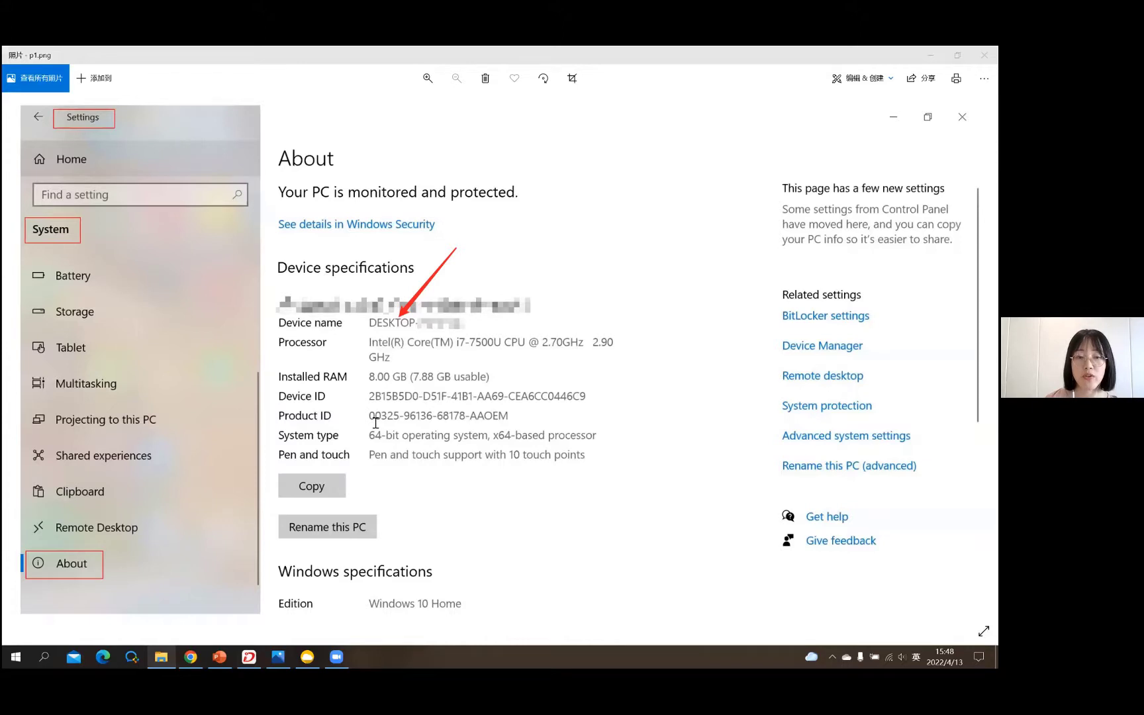
key(alt+Tab)
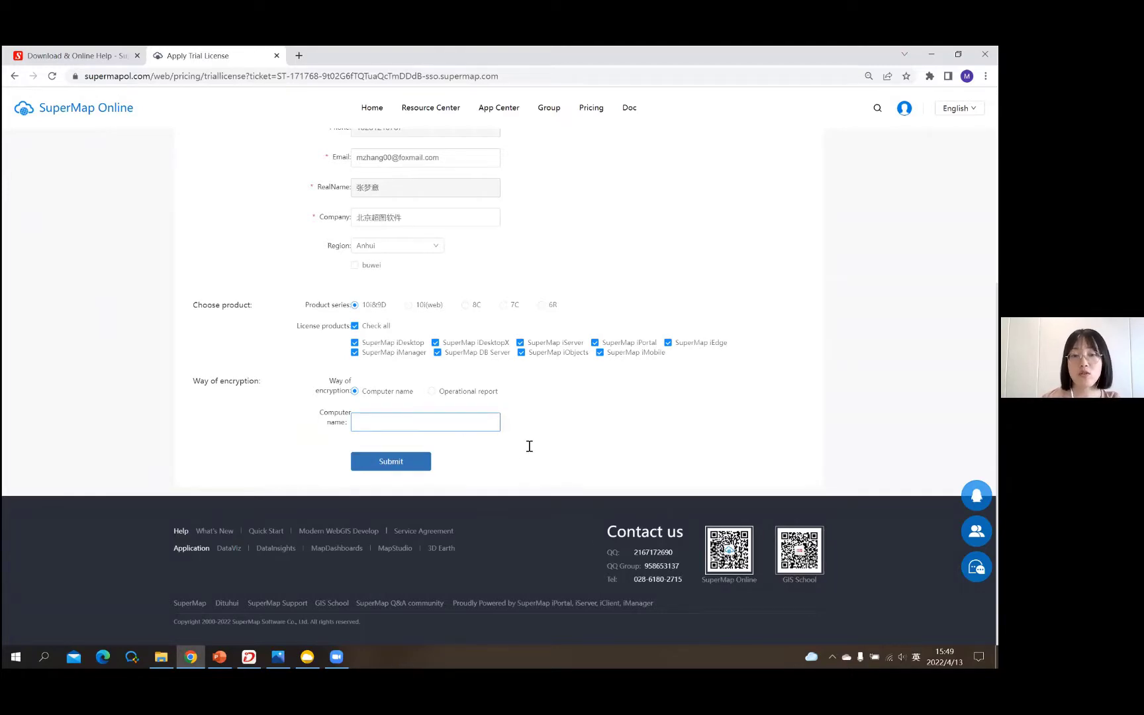
- Bring PowerPoint forward, jump to slide 1, and select then deselect its subtitle box
key(alt+Tab)
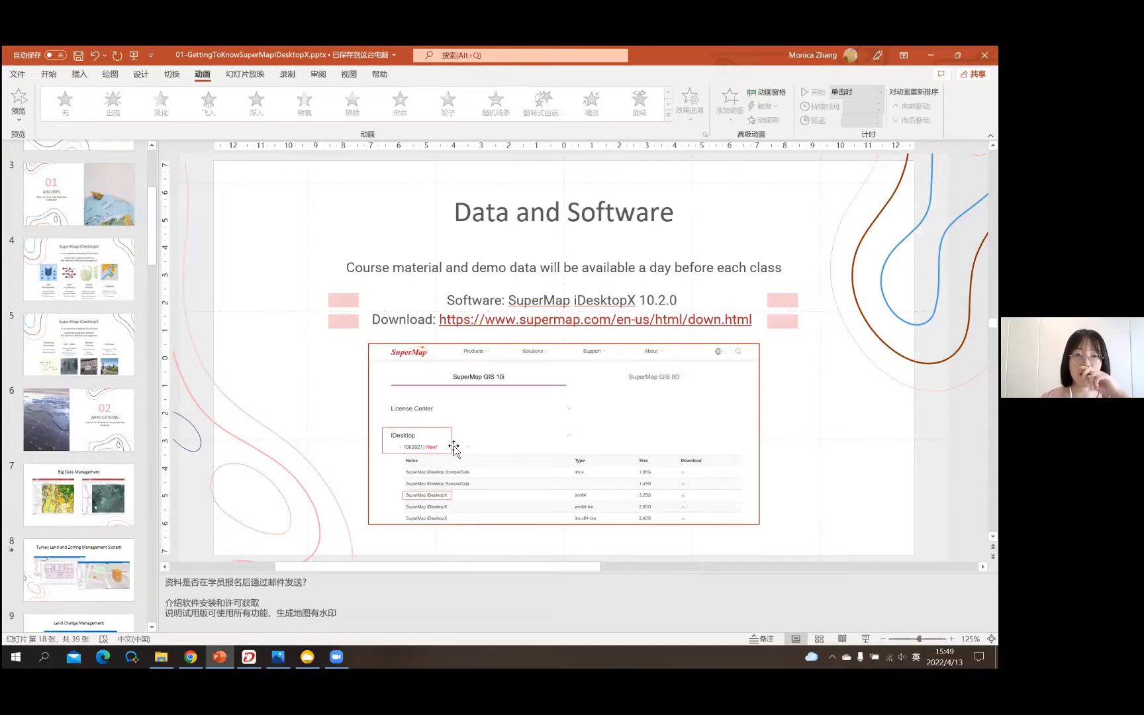
key(Home)
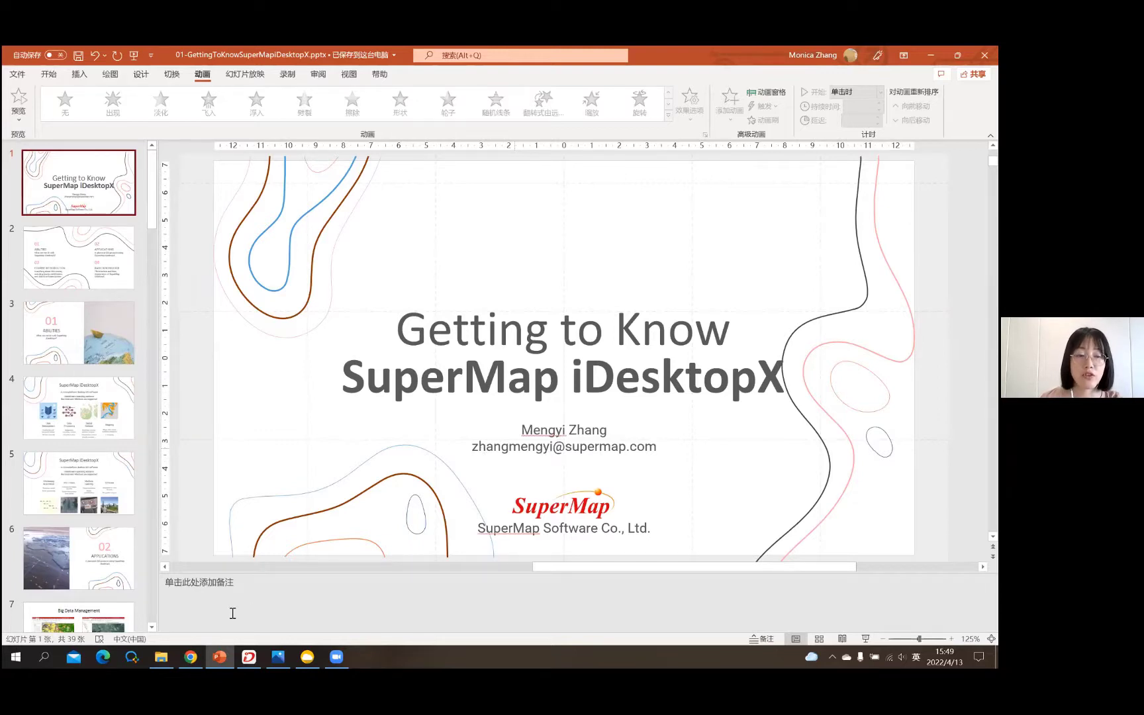
click(641, 511)
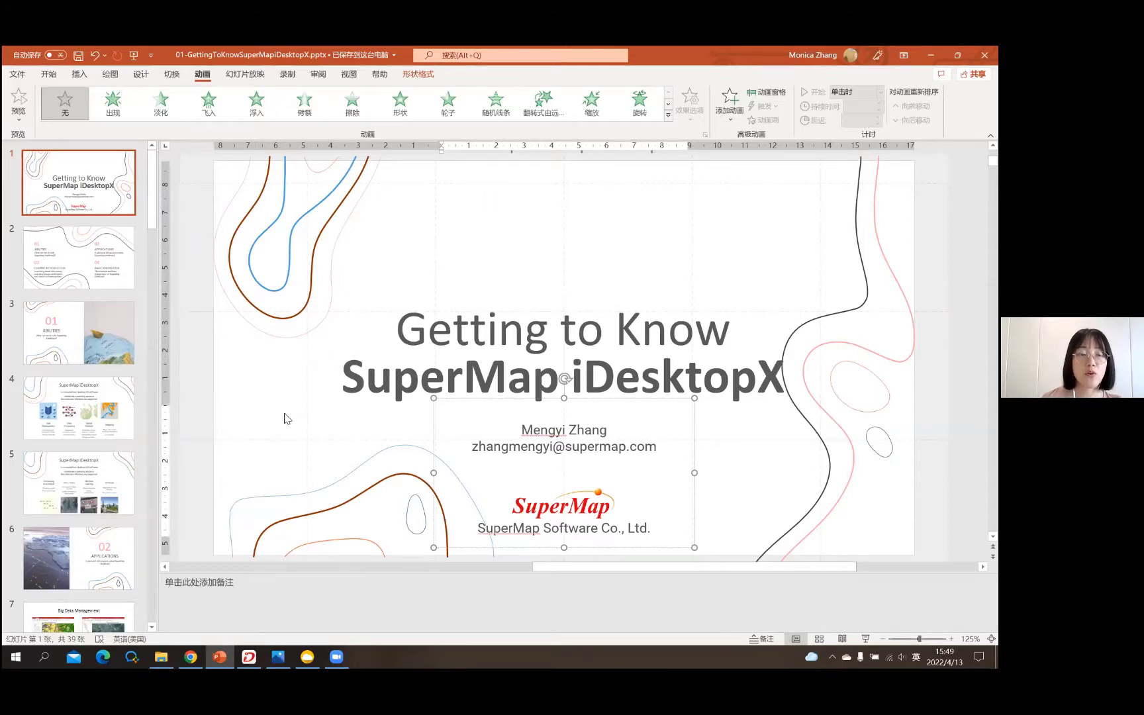
click(311, 192)
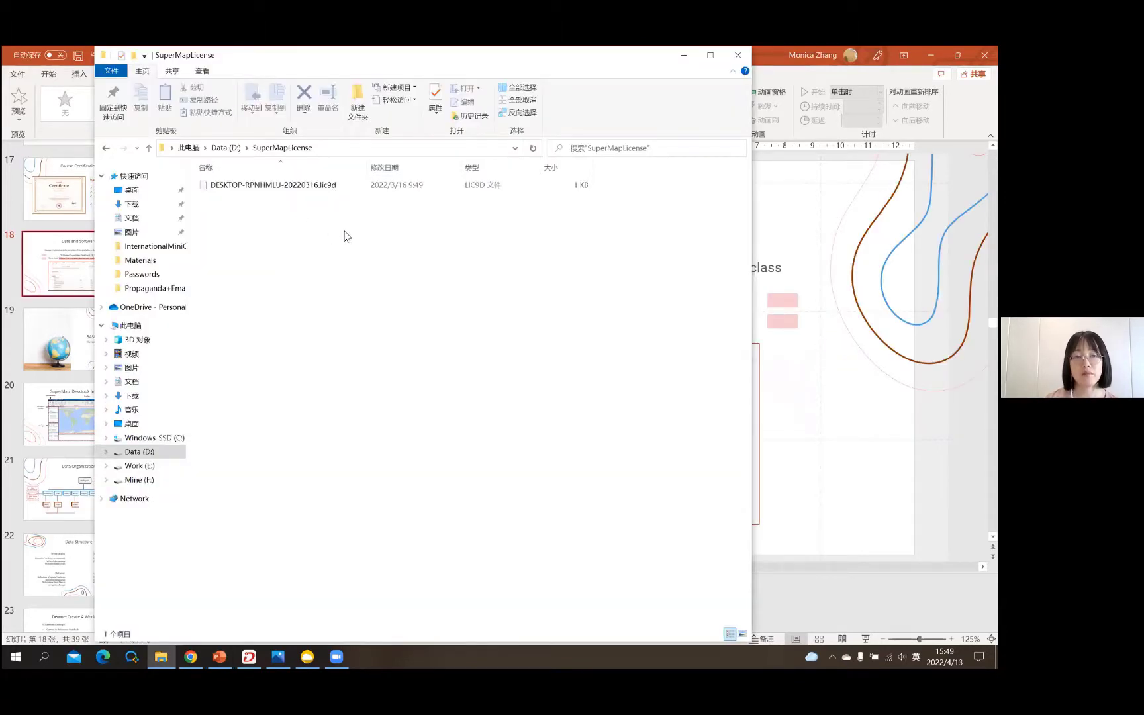
- Select the .lic9d license file, then go up to the Data (D:) drive root
click(321, 194)
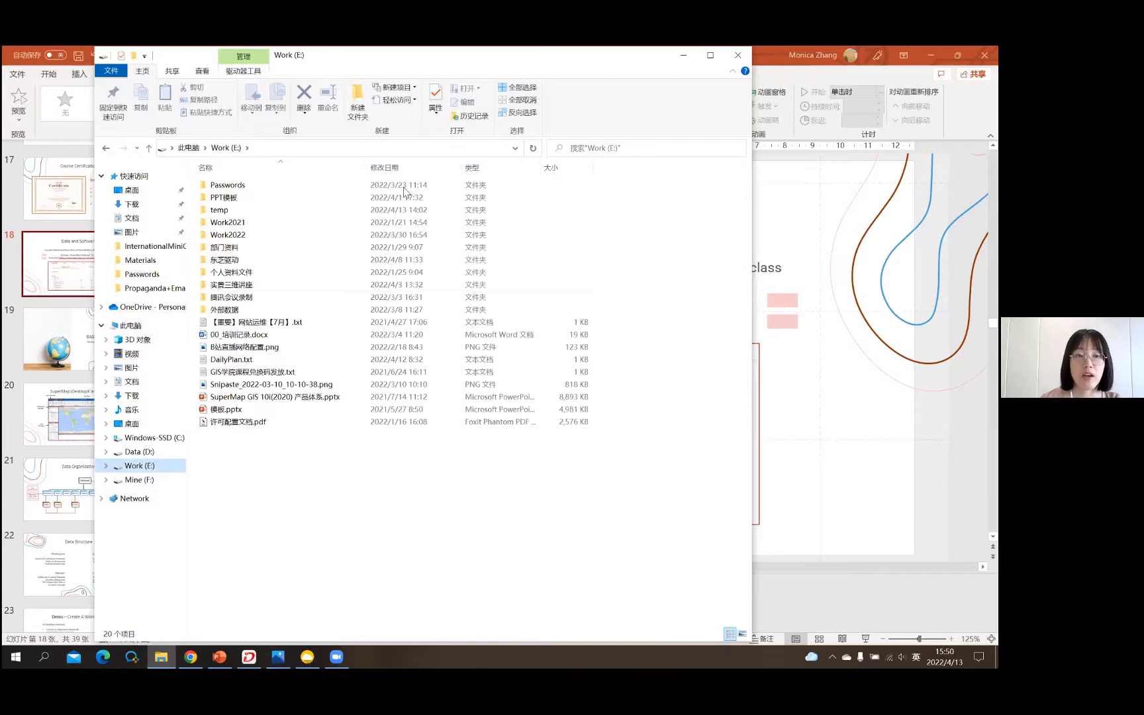
key(Up)
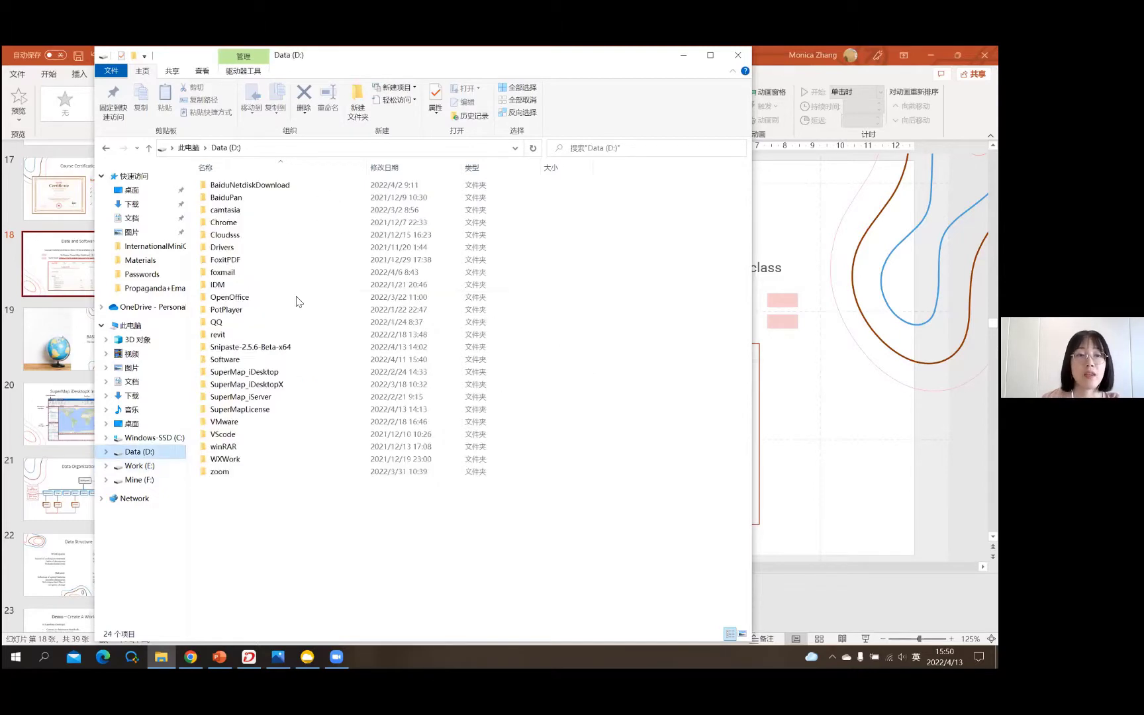
- Browse into the iDesktopX 10.2.0 folder on D:, then support\SuperMapLicenseCenter with its 18 items
double_click(246, 384)
double_click(283, 235)
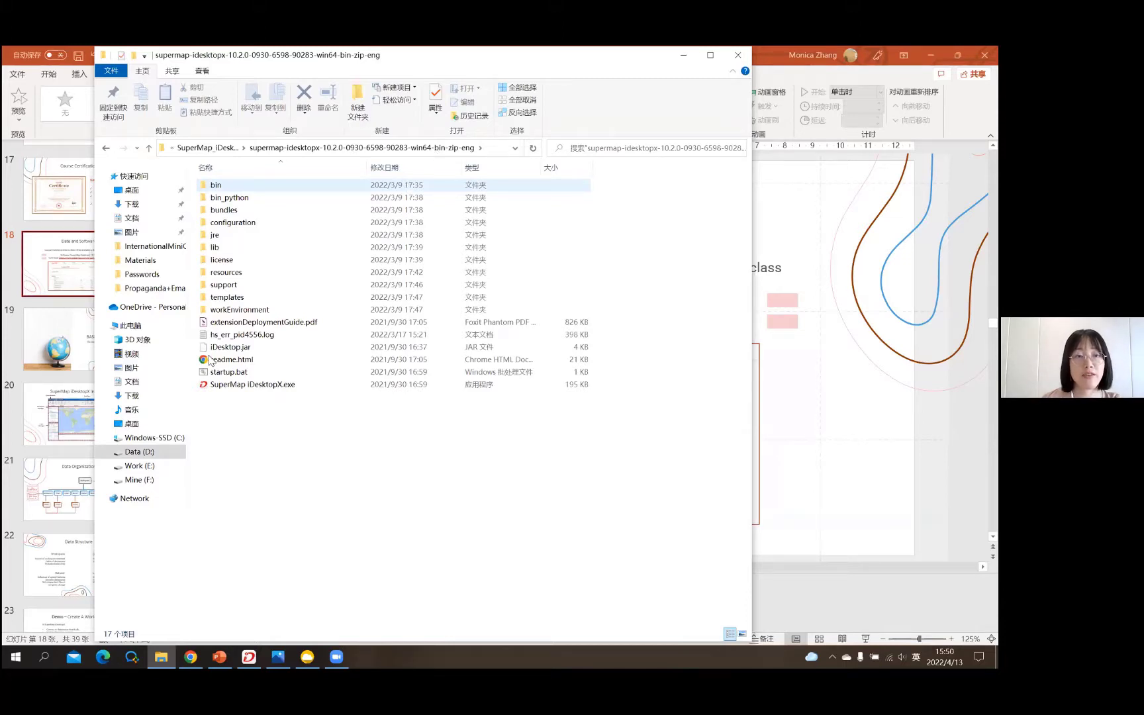
key(s)
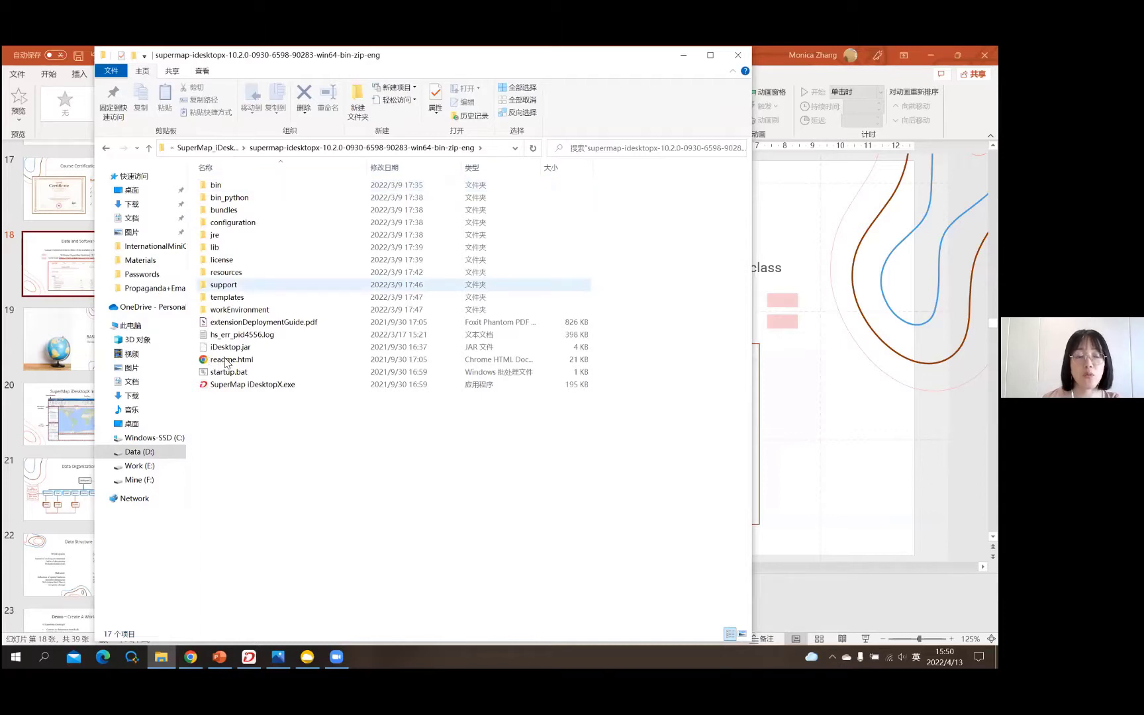
key(Return)
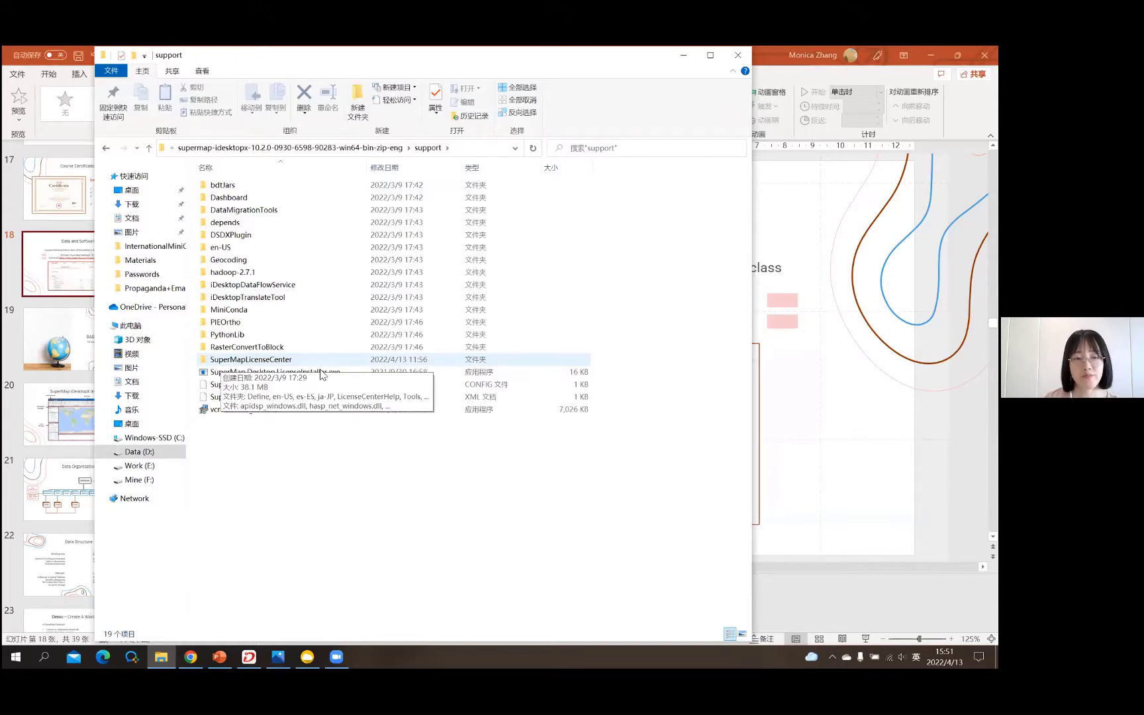
double_click(327, 373)
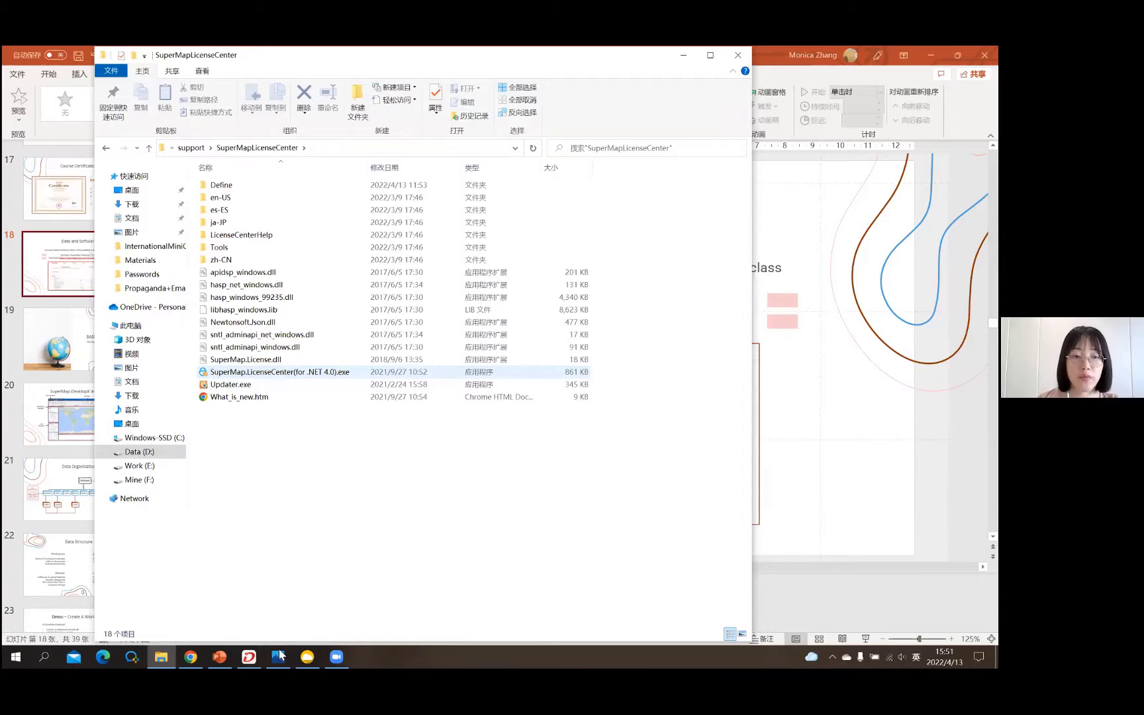
- Launch SuperMap.LicenseCenter(for .NET 4.0).exe, then view the p3.png Update-page screenshot
double_click(278, 372)
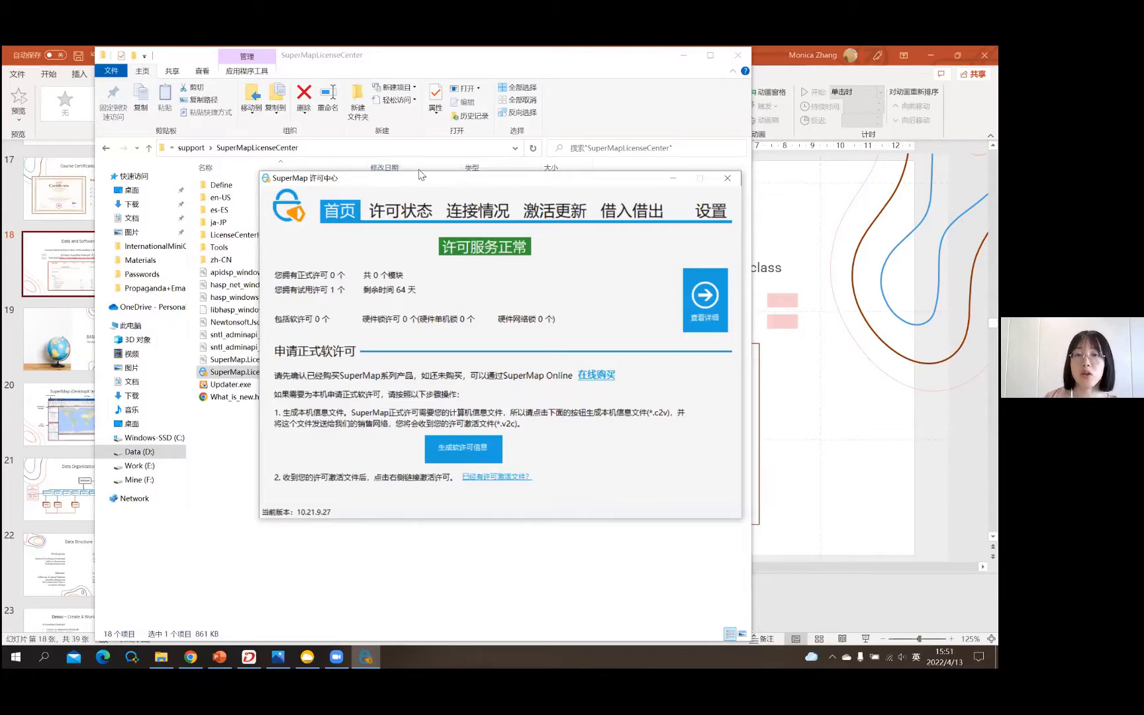
key(alt+Tab)
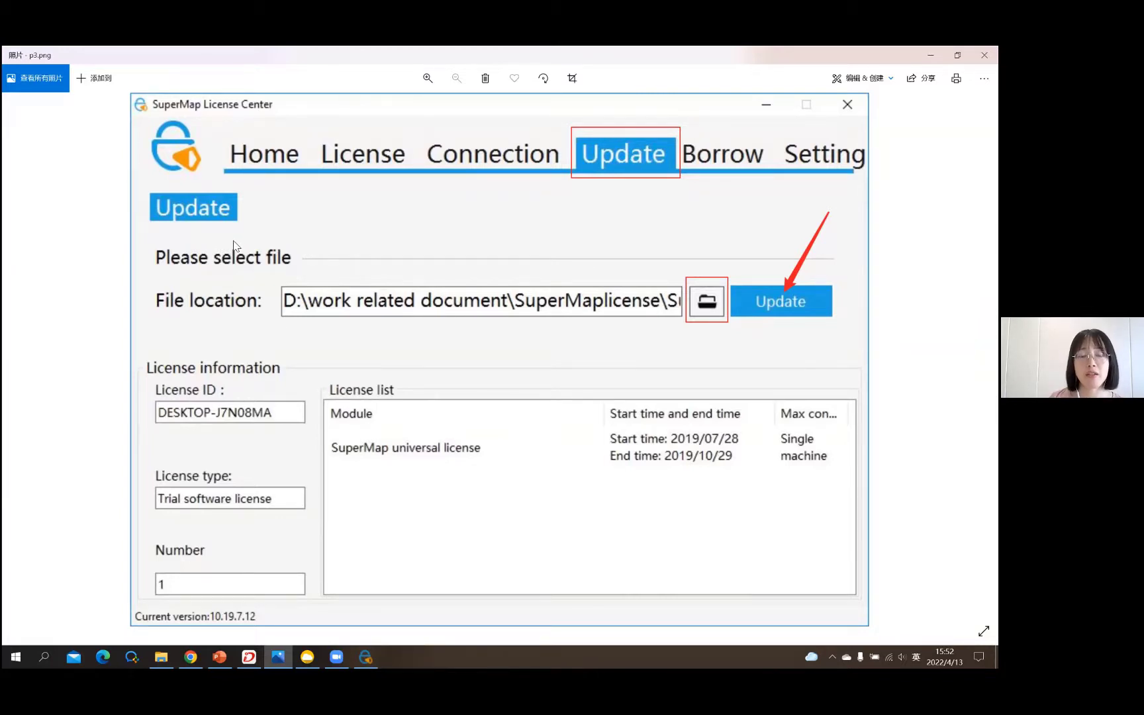
- Find the .lic9d license file in D:\SuperMapLicense, compare with the screenshot, then return to License Center
key(alt+Tab)
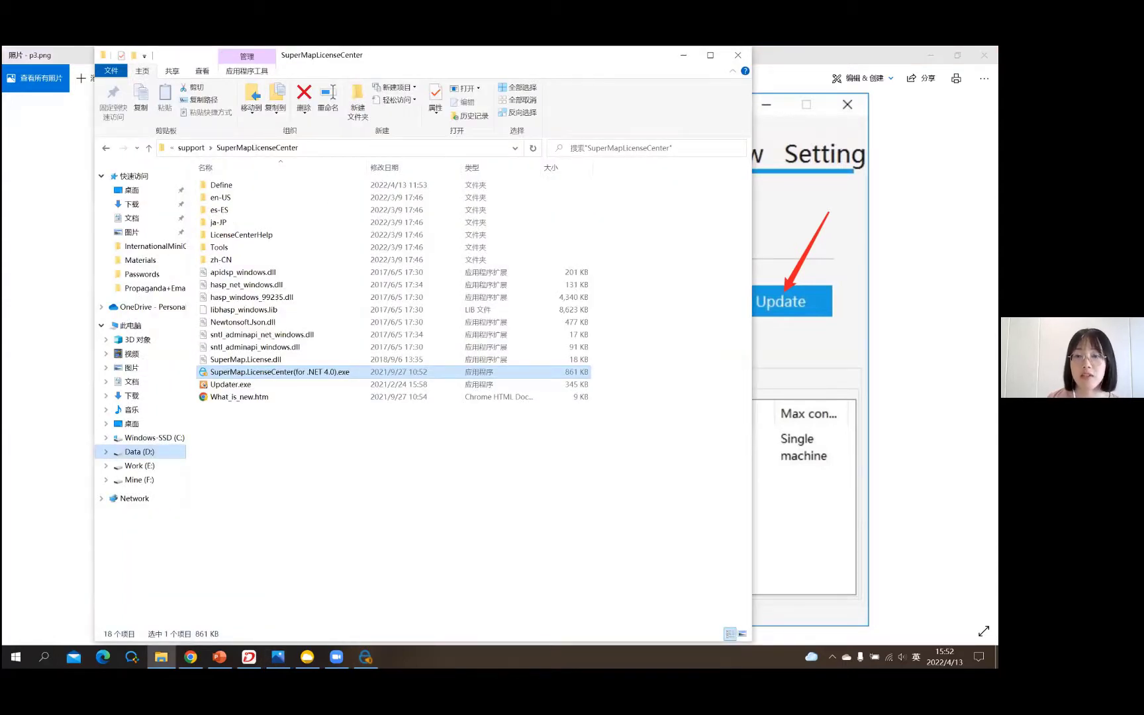
key(alt+Left)
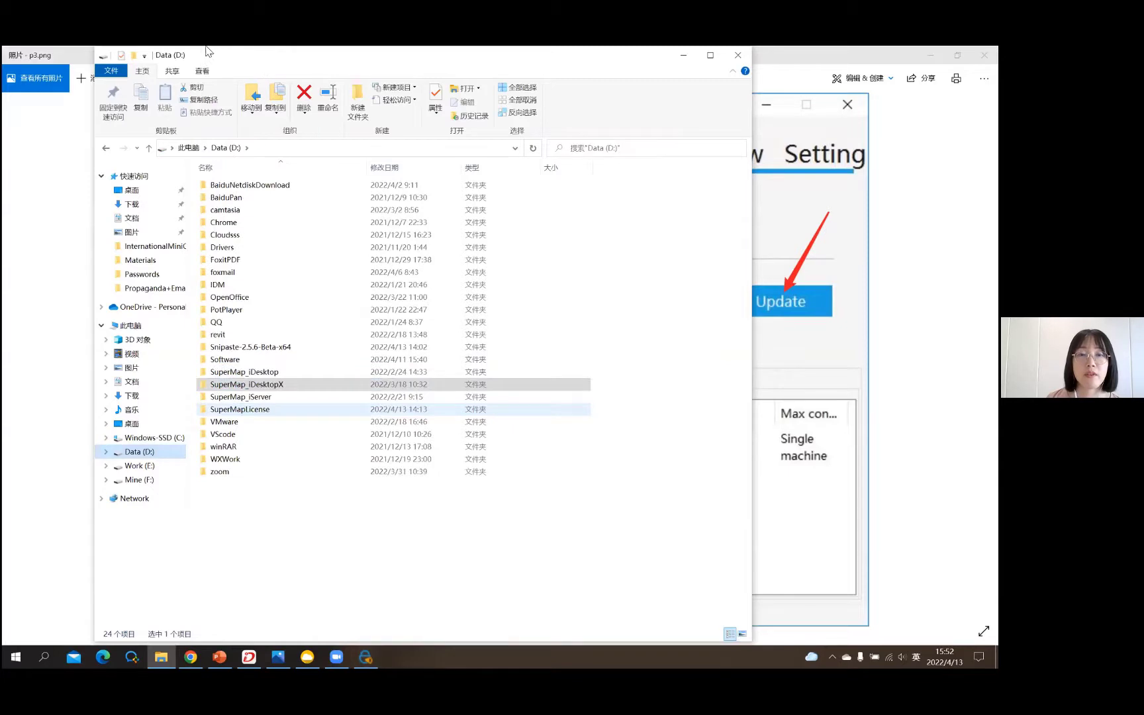
key(Return)
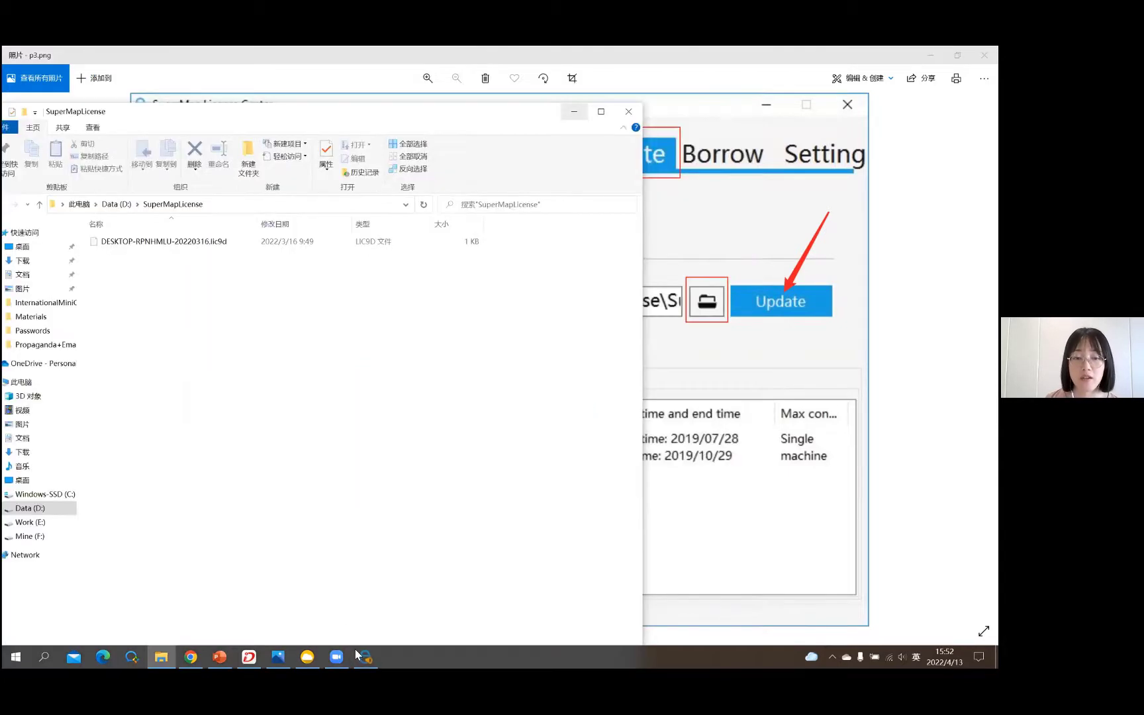
key(alt+Tab)
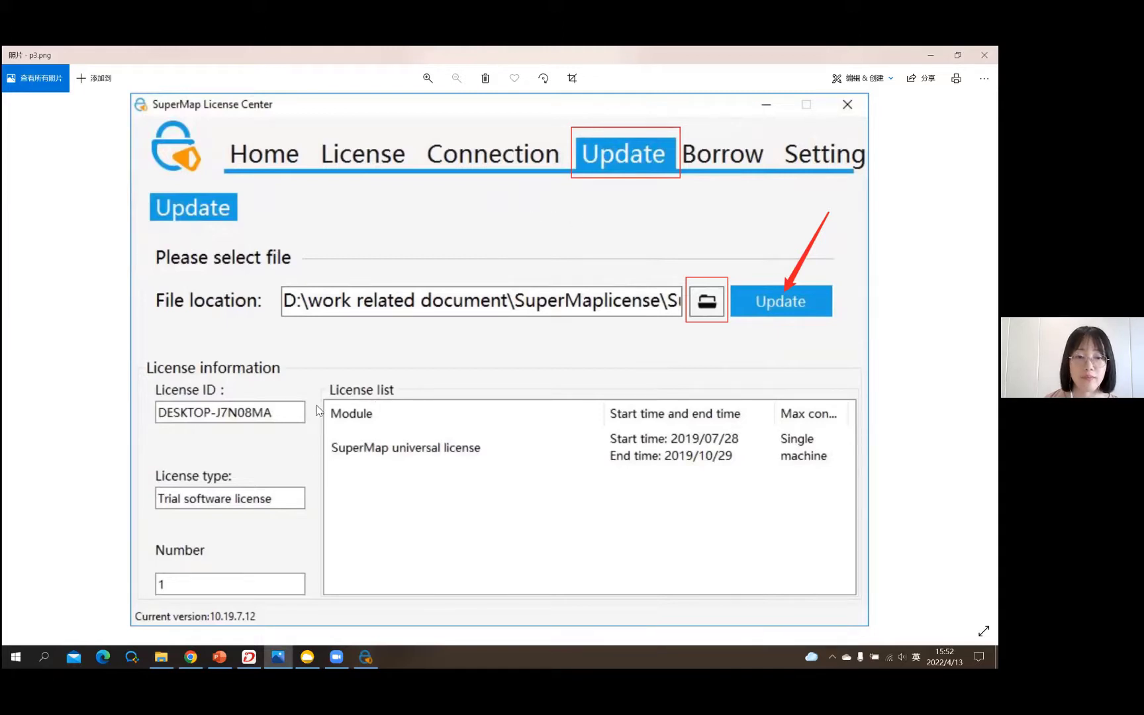
key(alt+Tab)
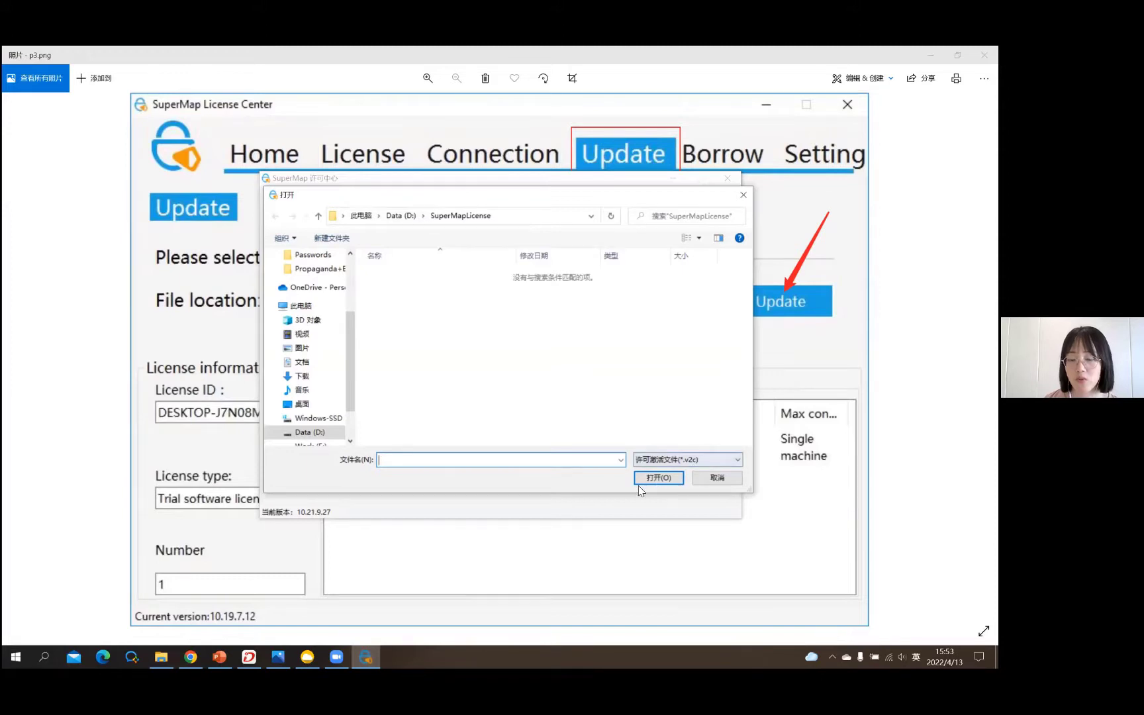
- Filter the Open dialog to 9D/10i/11i (*.lic9d) files, select the license file, then cancel the dialog
key(Tab)
key(F4)
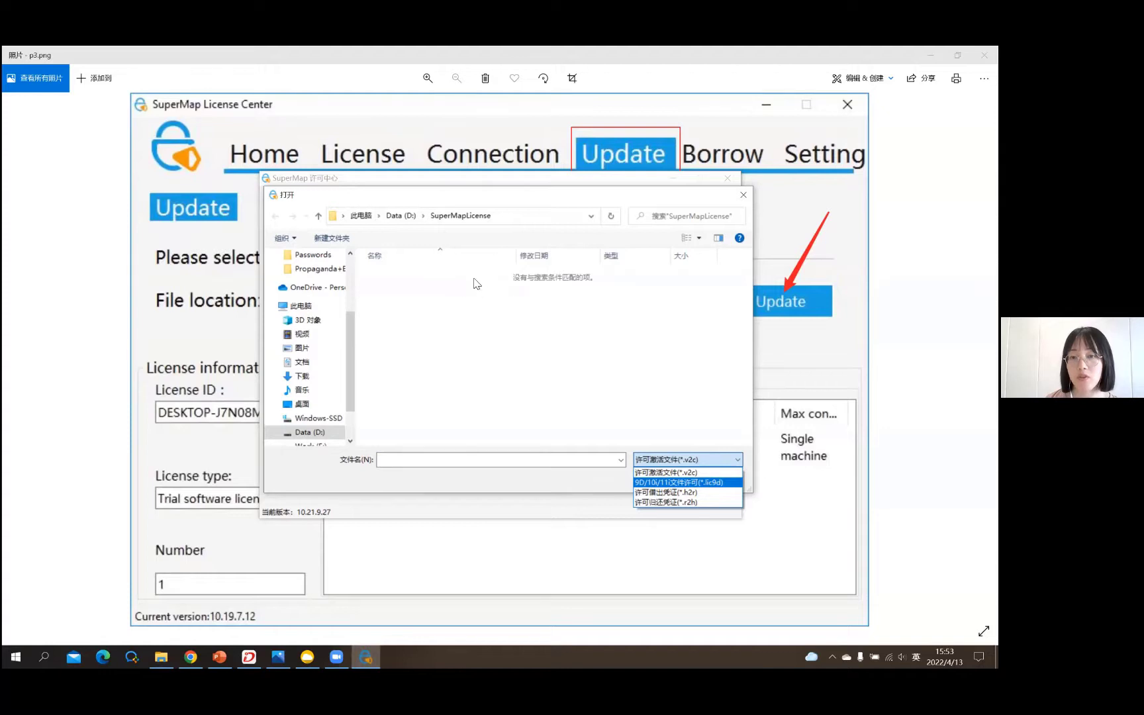
key(Return)
click(468, 280)
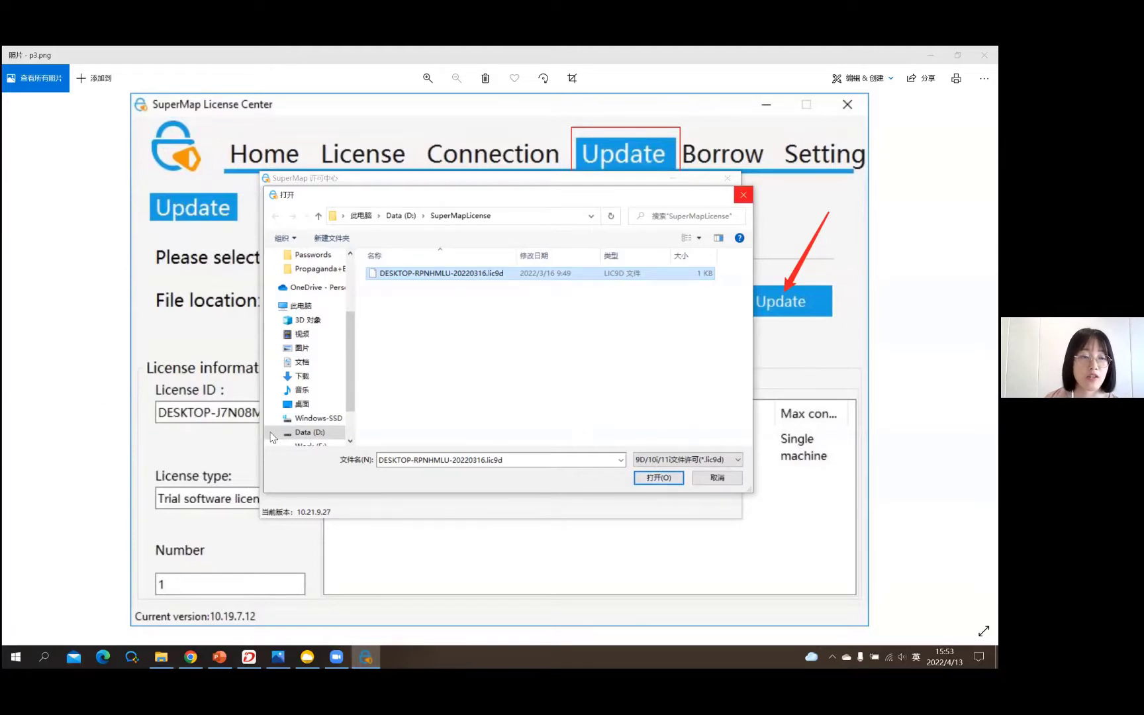
key(Escape)
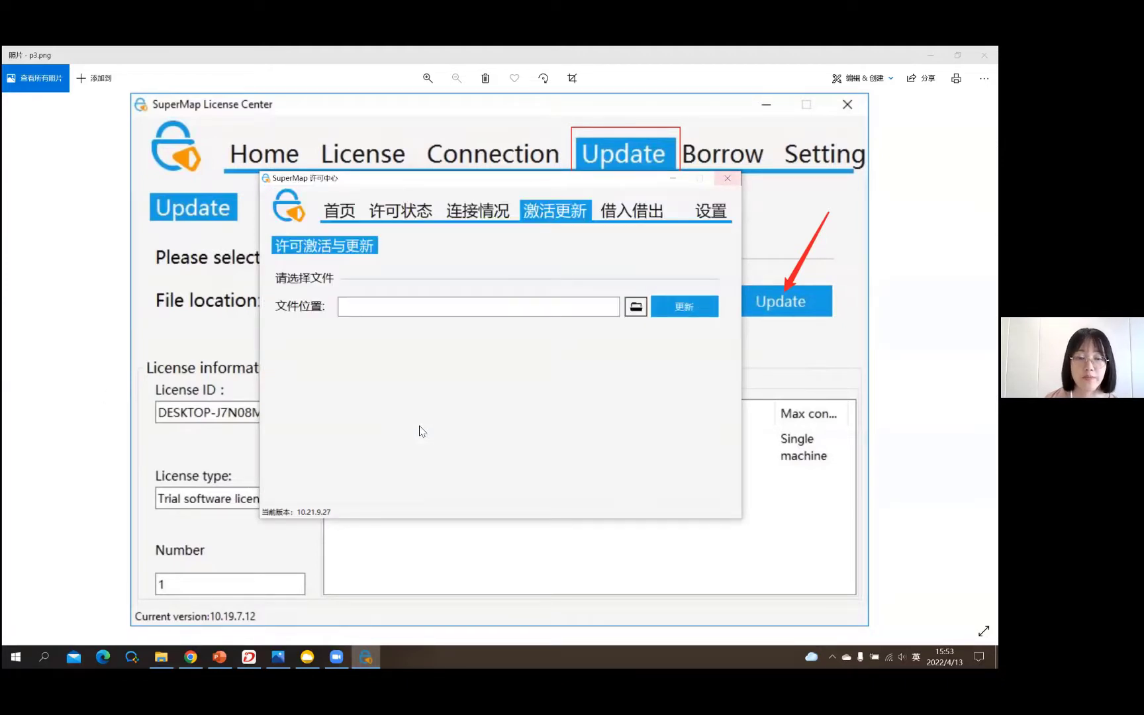
- Close SuperMap License Center with Alt+F4, returning to slide 19, 'Basic Knowledge'
key(alt+F4)
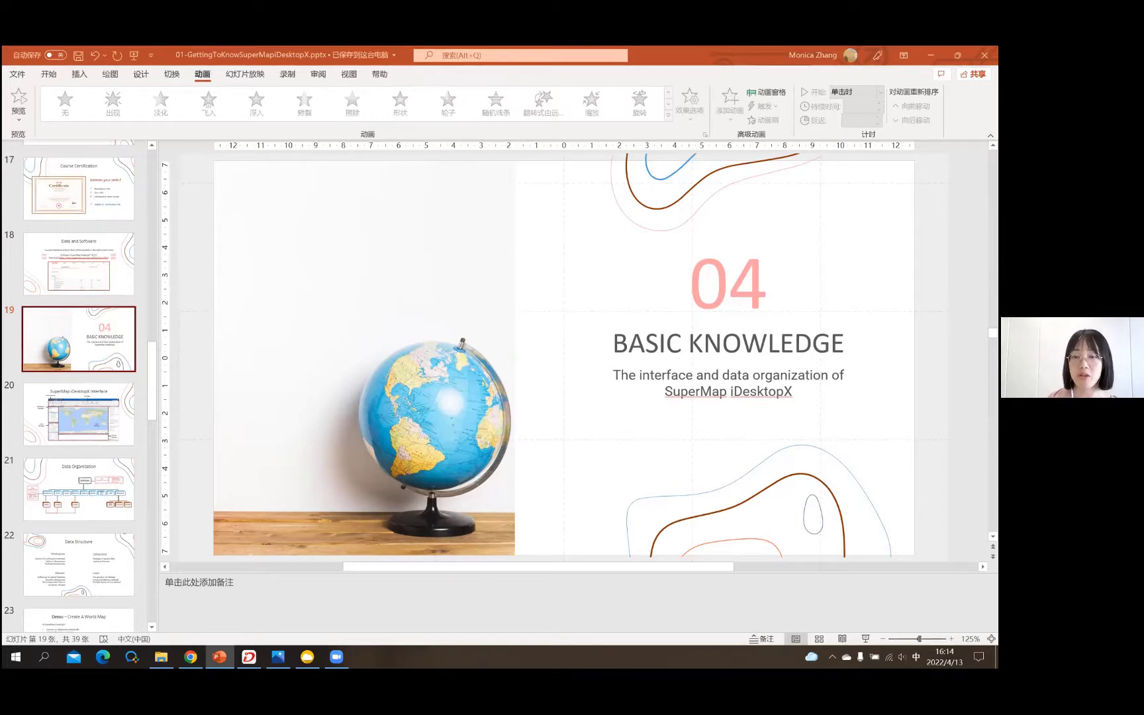
- Start the slide show from slide 19 and advance to slide 20, 'SuperMap iDesktopX Interface'
key(shift)
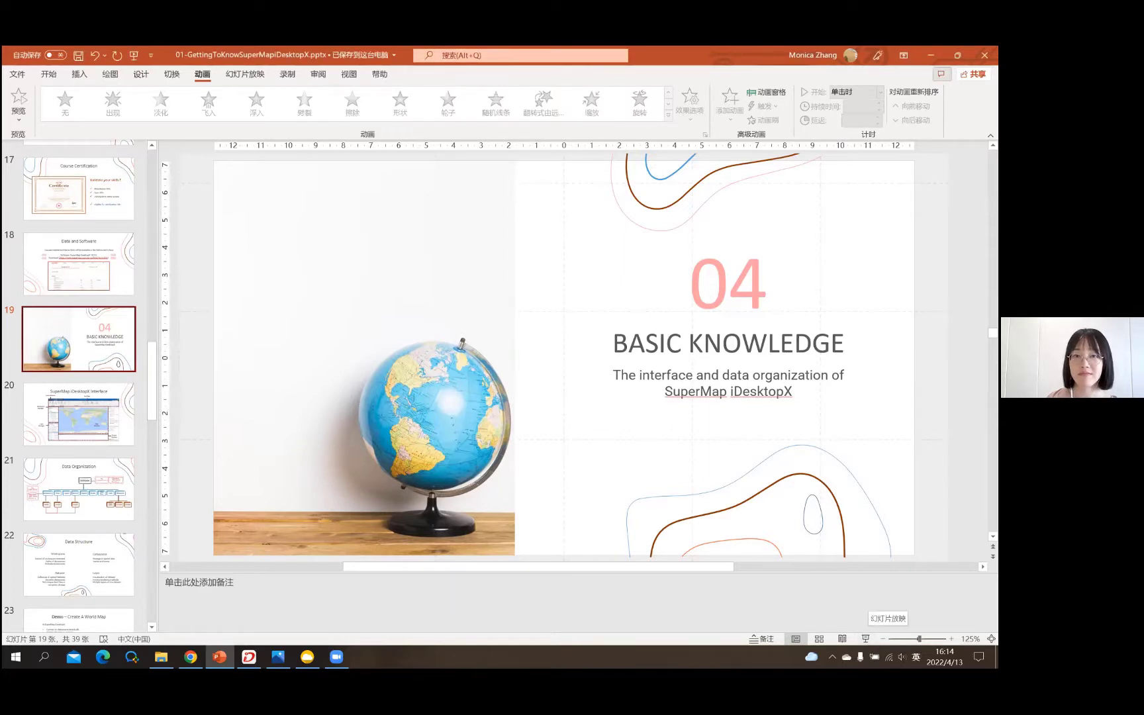
click(866, 638)
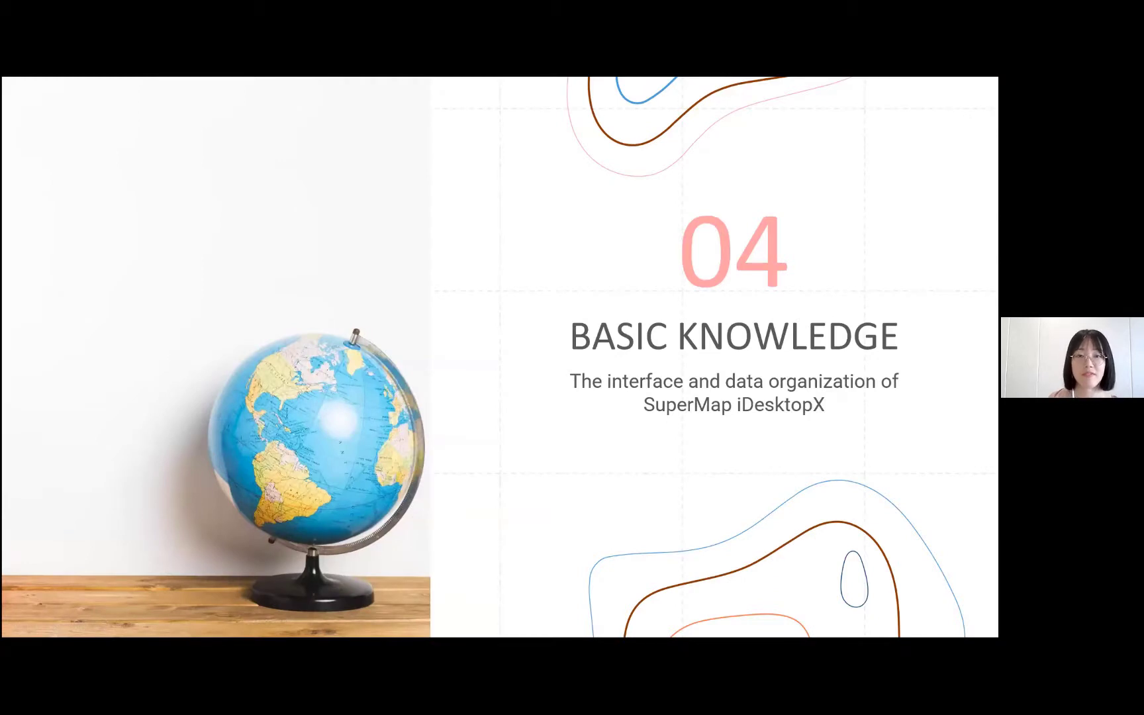
key(Right)
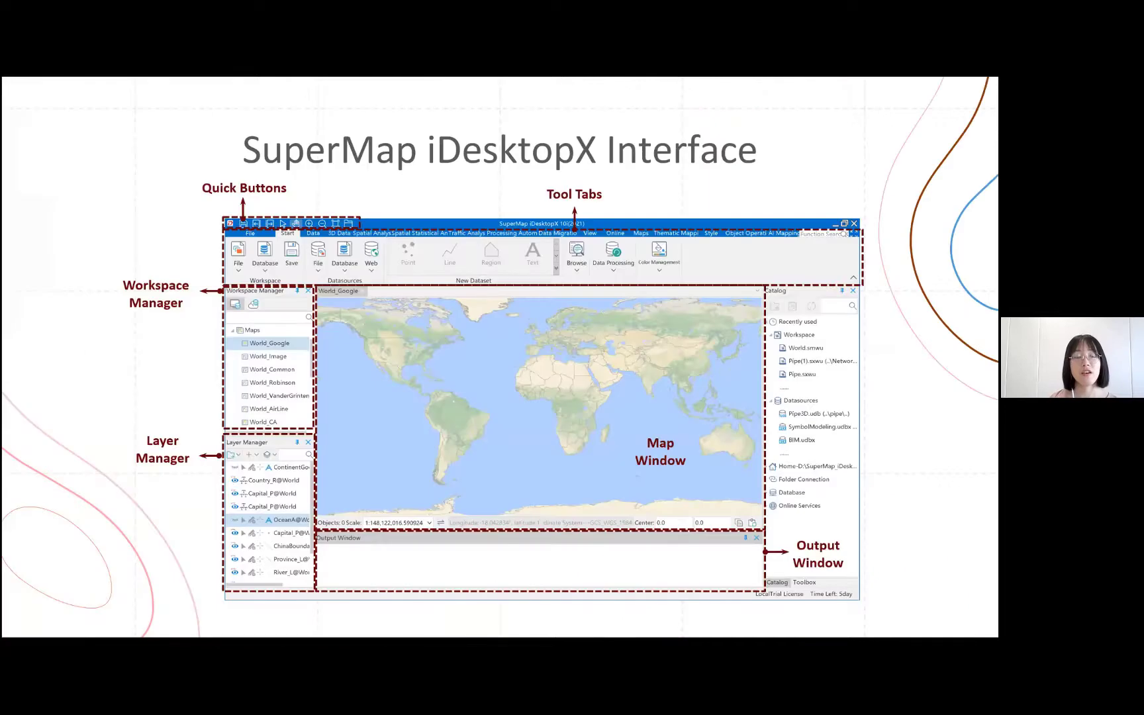
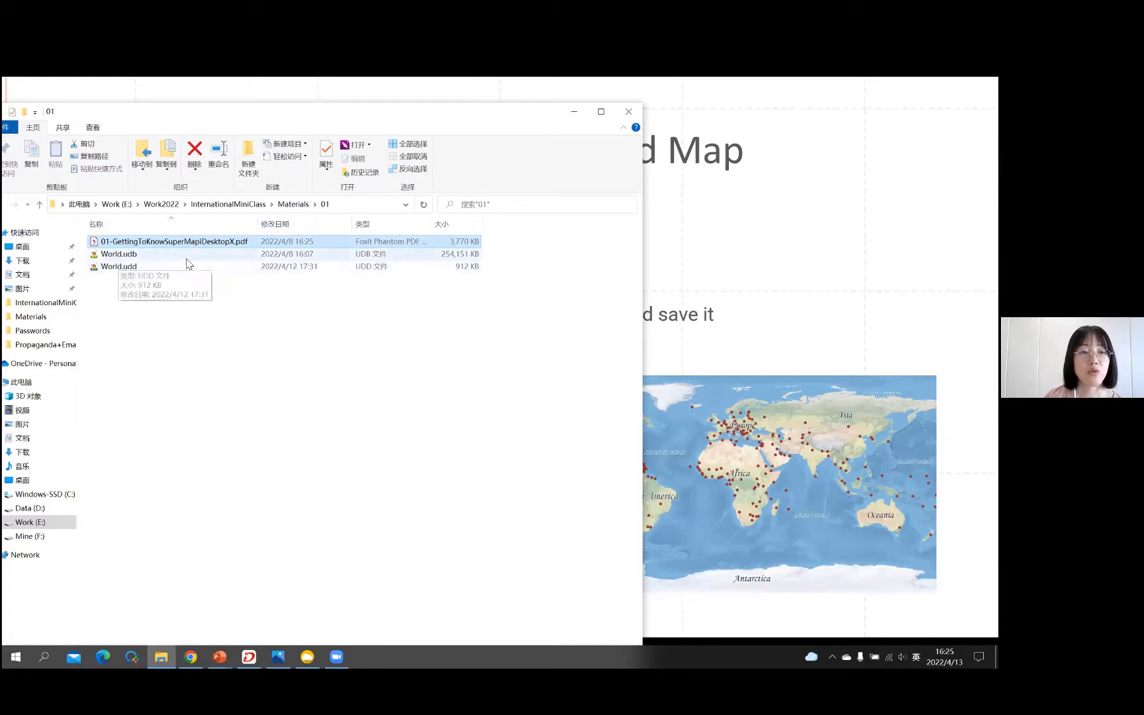
- Select World.udb in the 01 folder, then bring the empty SuperMap iDesktopX workspace to the front
click(131, 254)
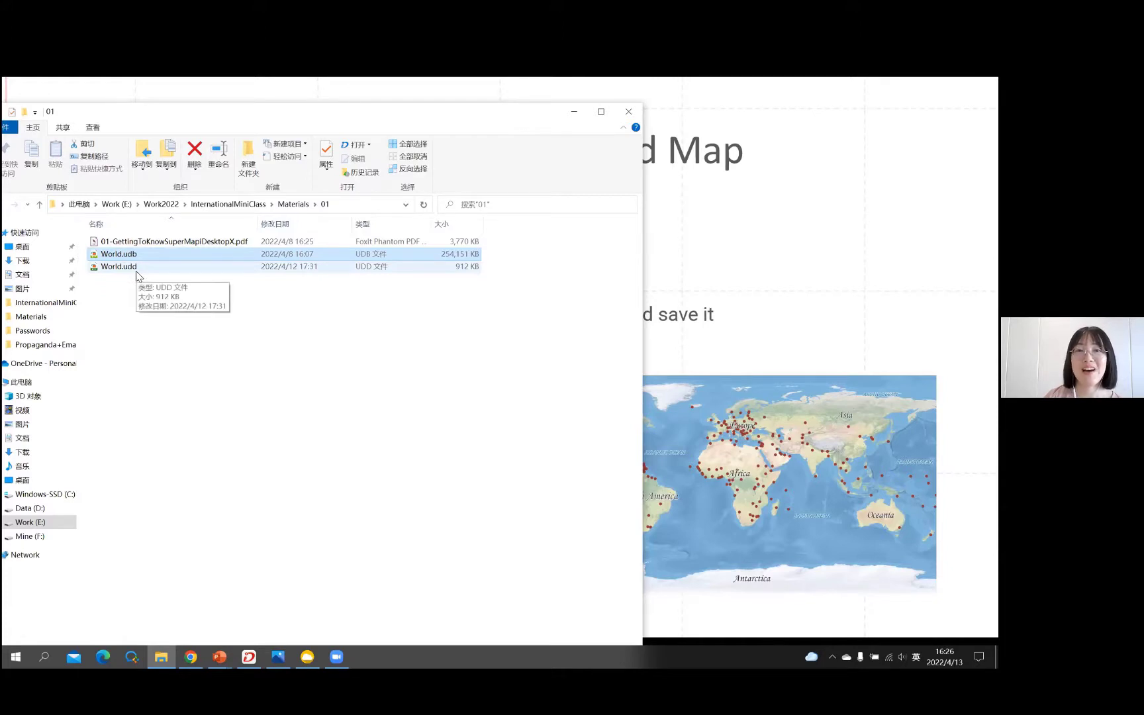
click(252, 302)
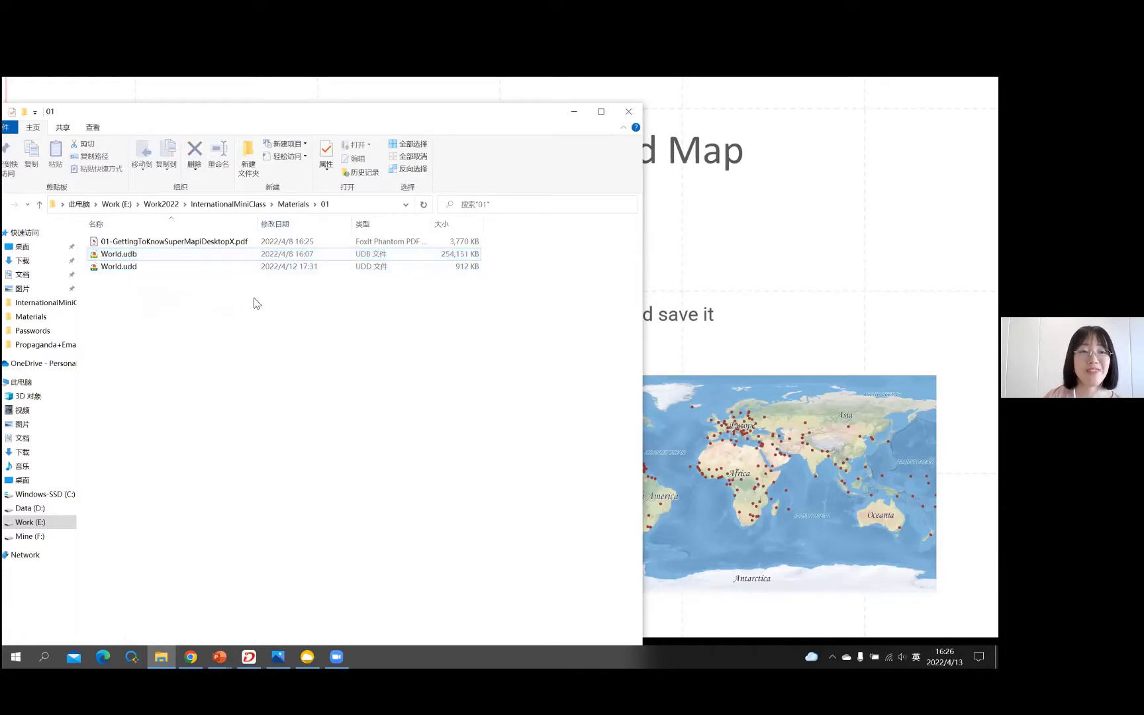
click(184, 255)
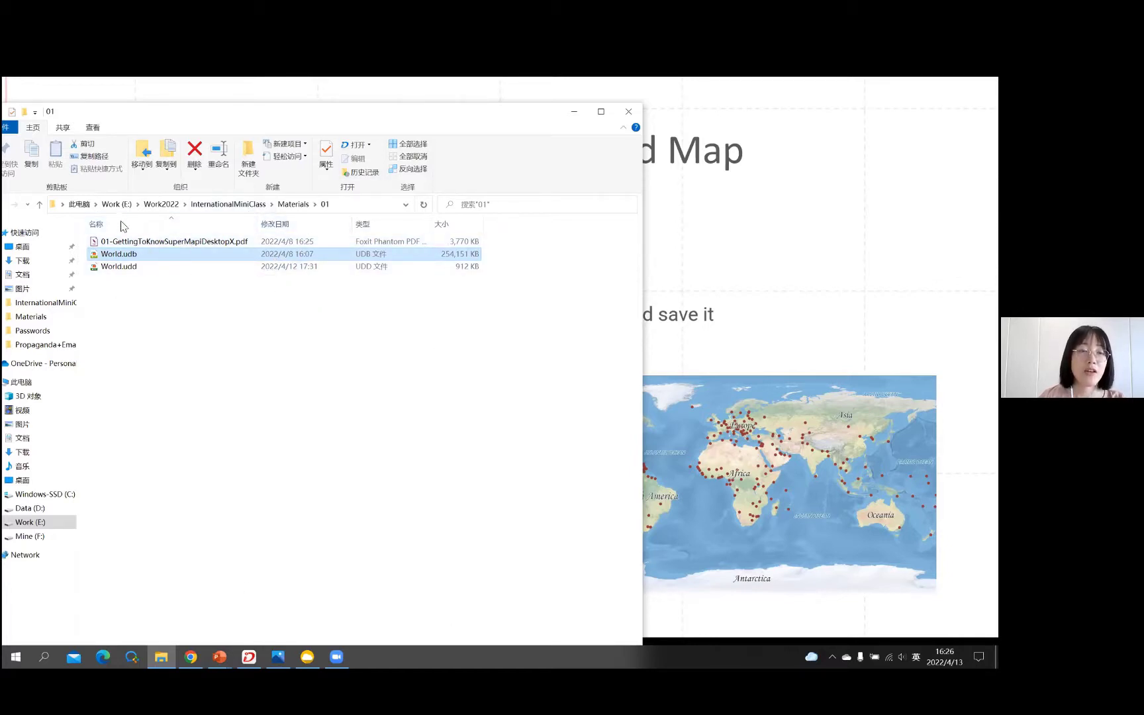
click(249, 657)
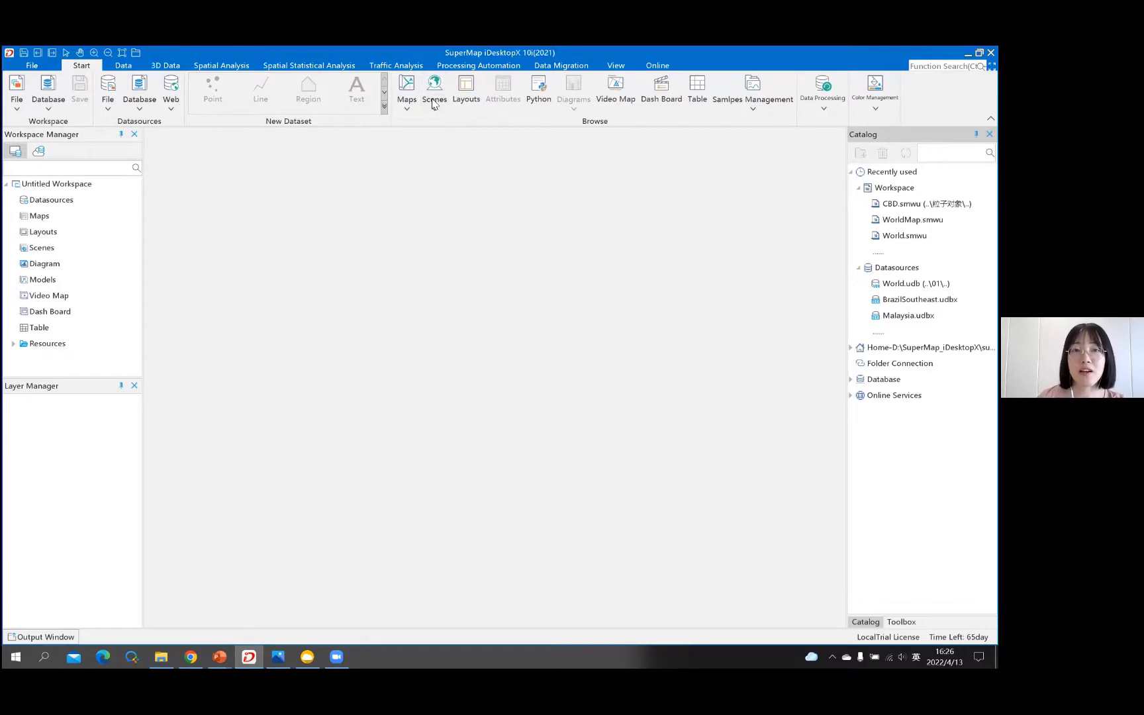
key(shift)
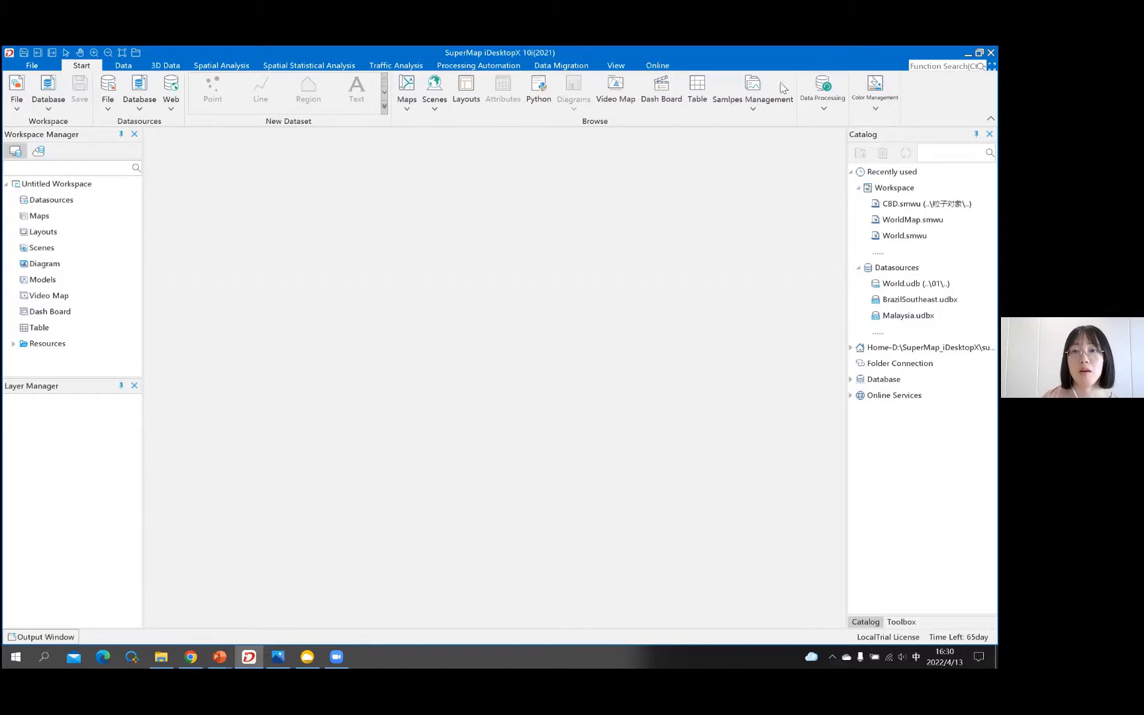
click(823, 112)
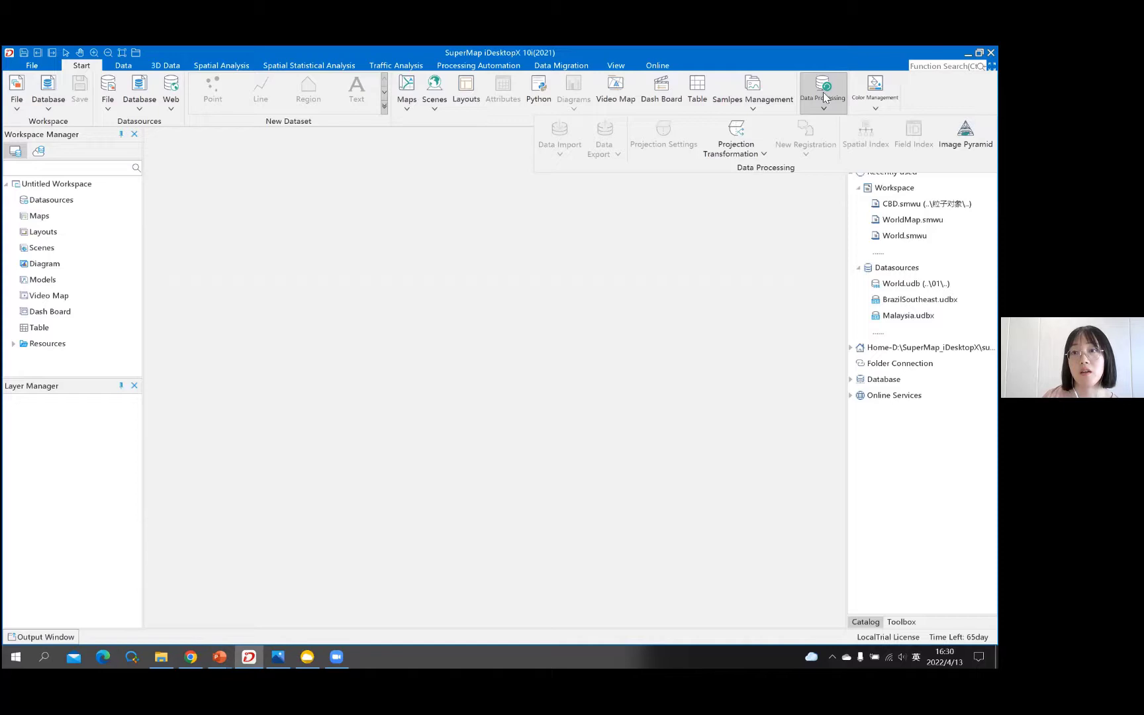
click(764, 158)
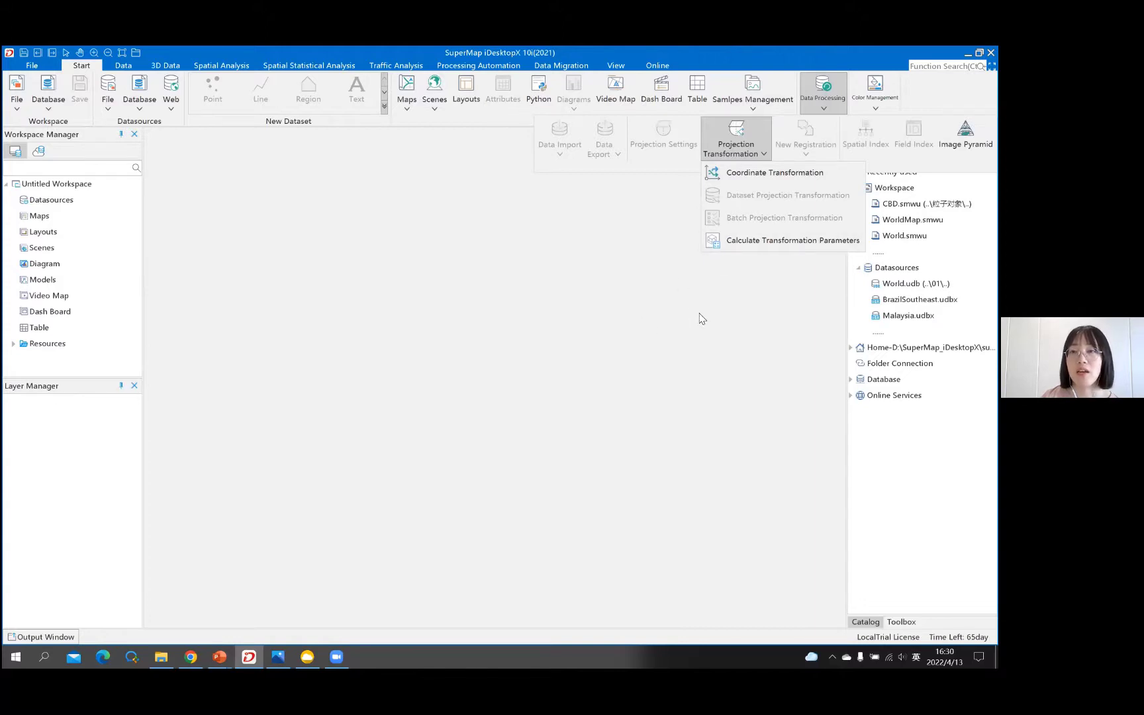
click(728, 295)
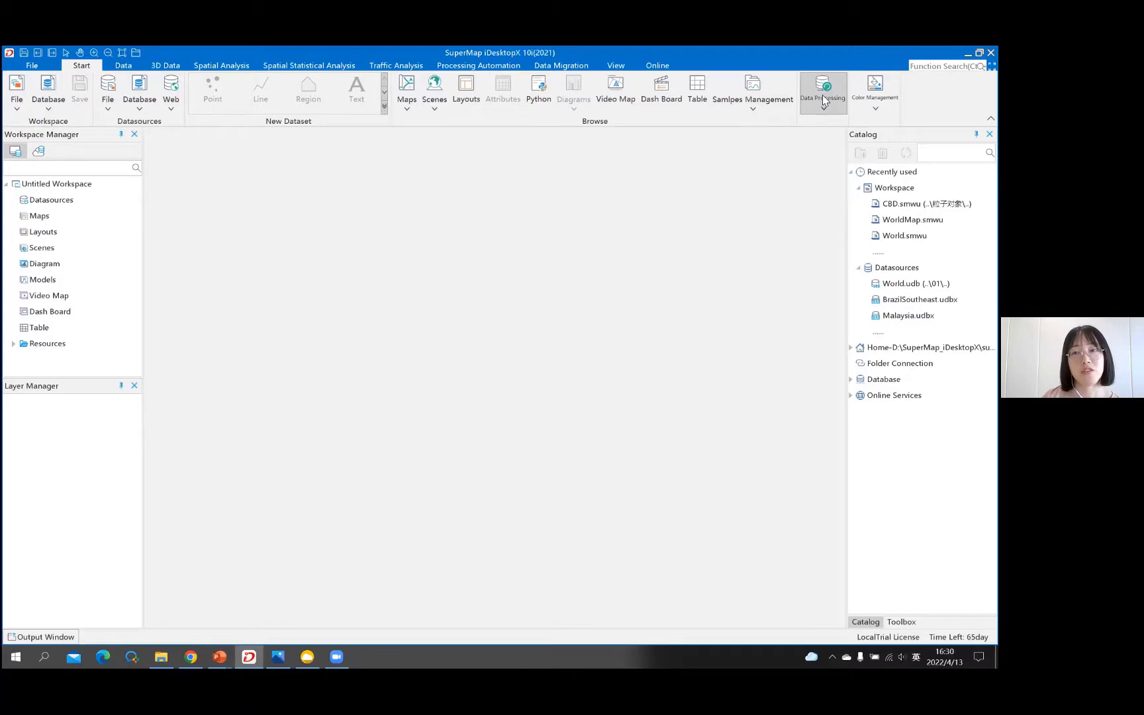
click(124, 65)
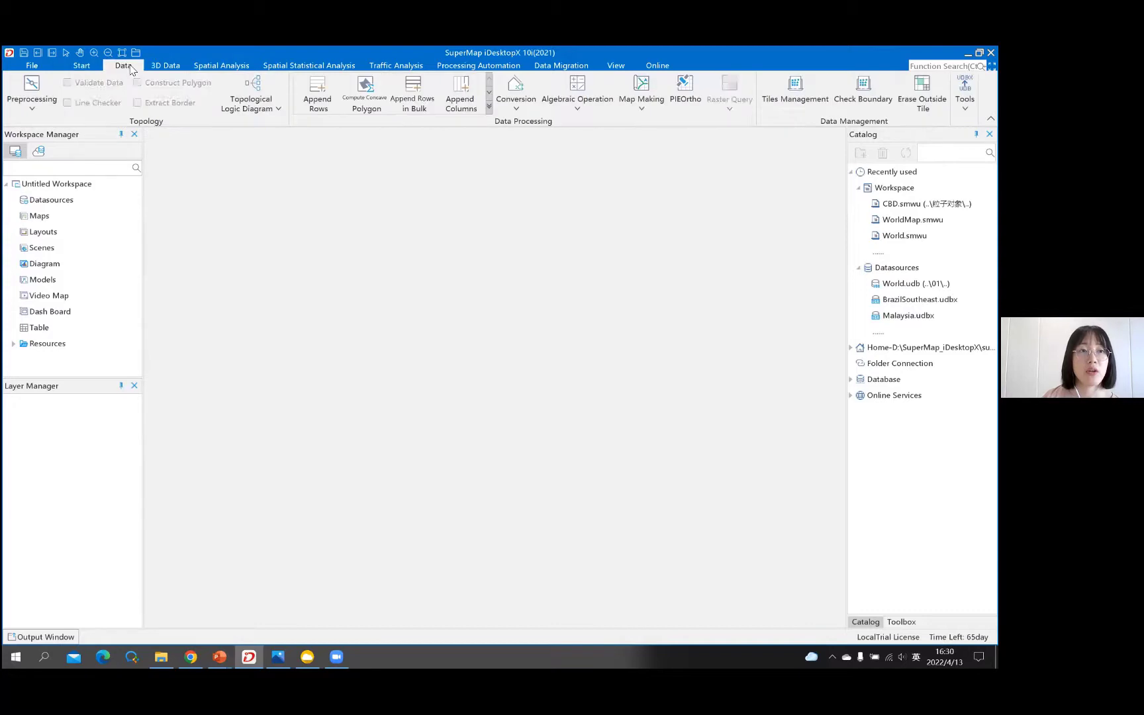
click(165, 67)
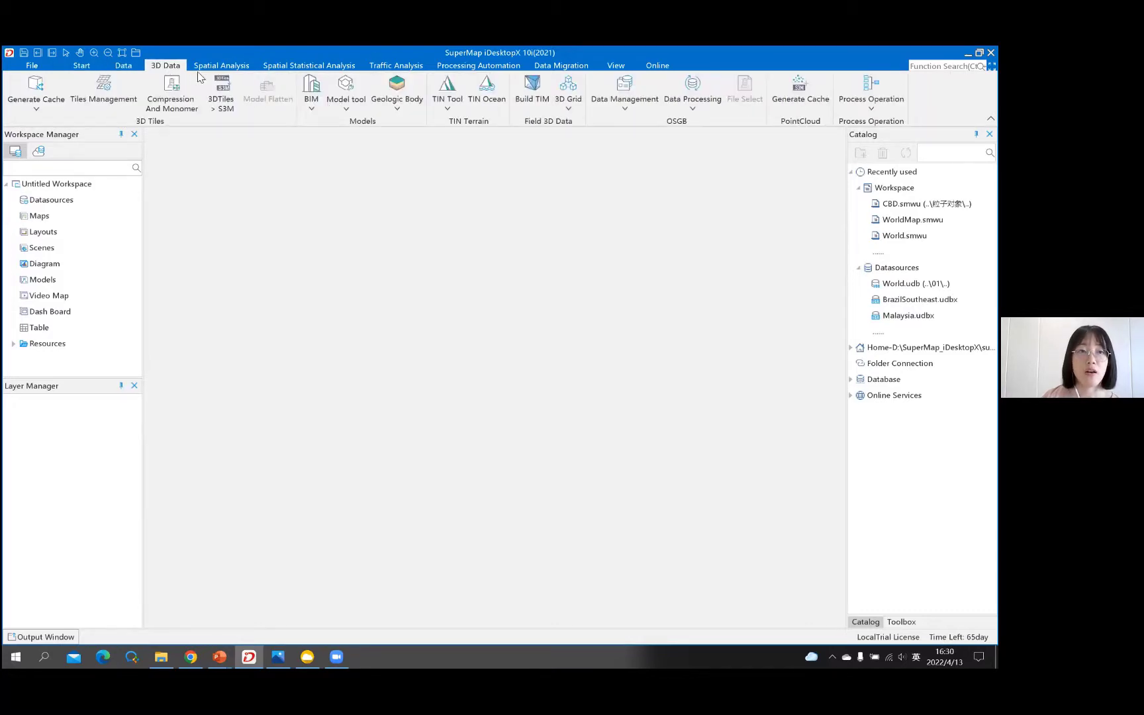
click(327, 67)
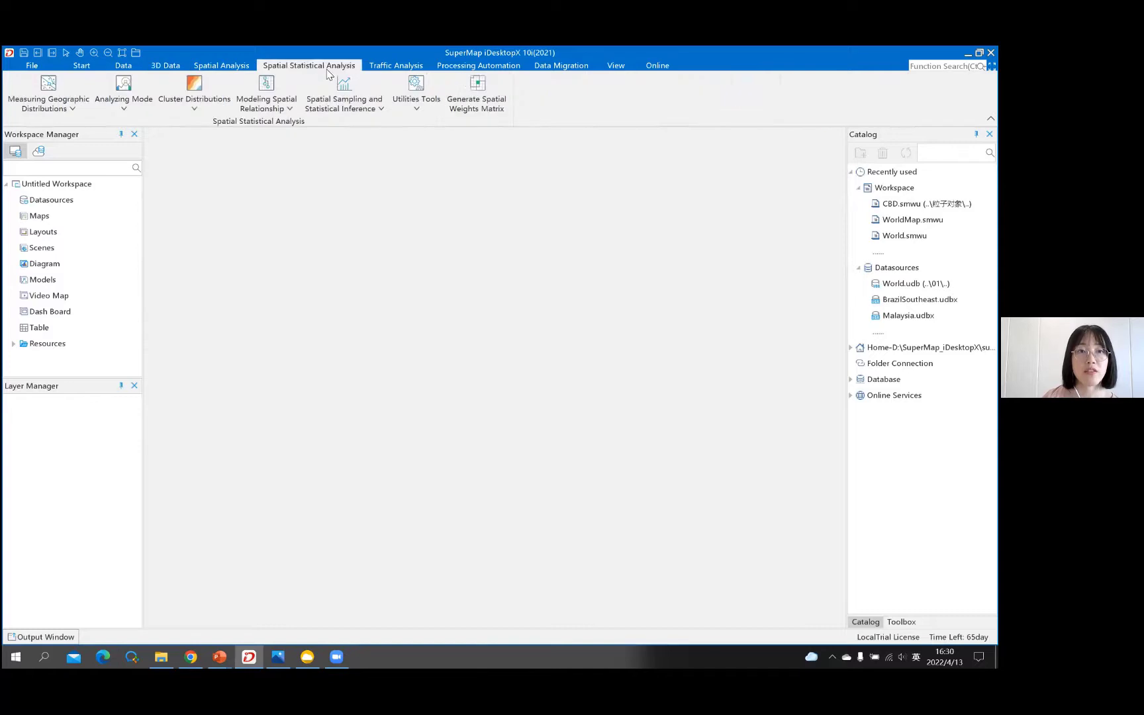
click(402, 66)
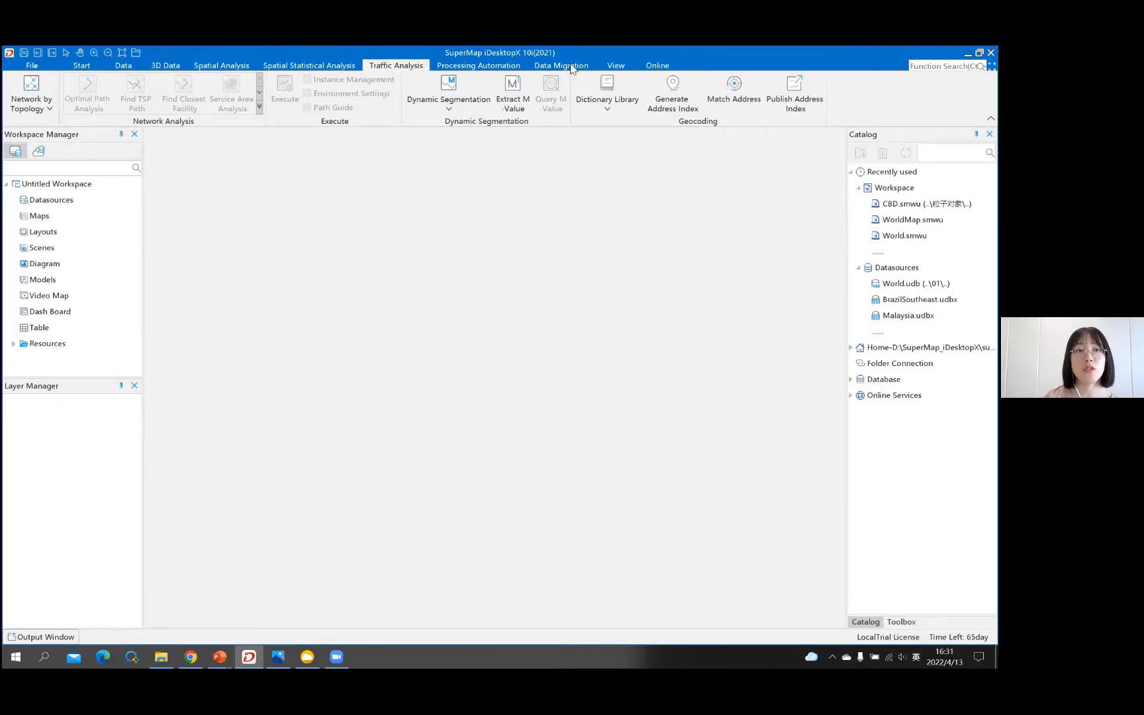
click(81, 66)
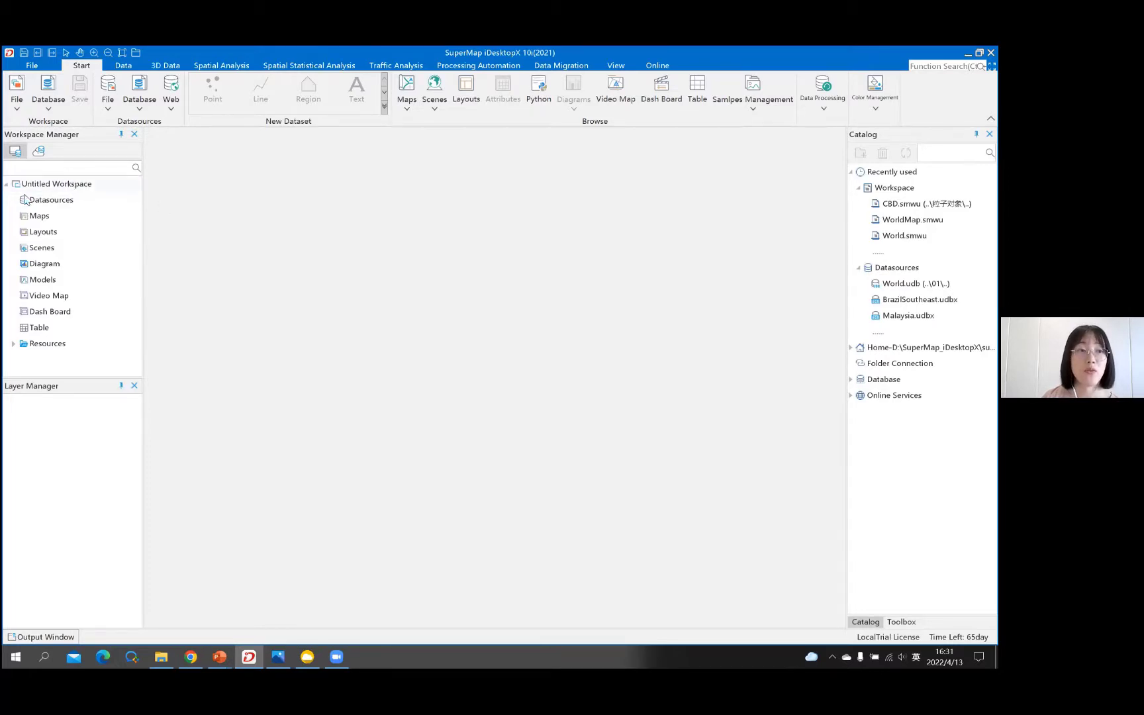
click(63, 199)
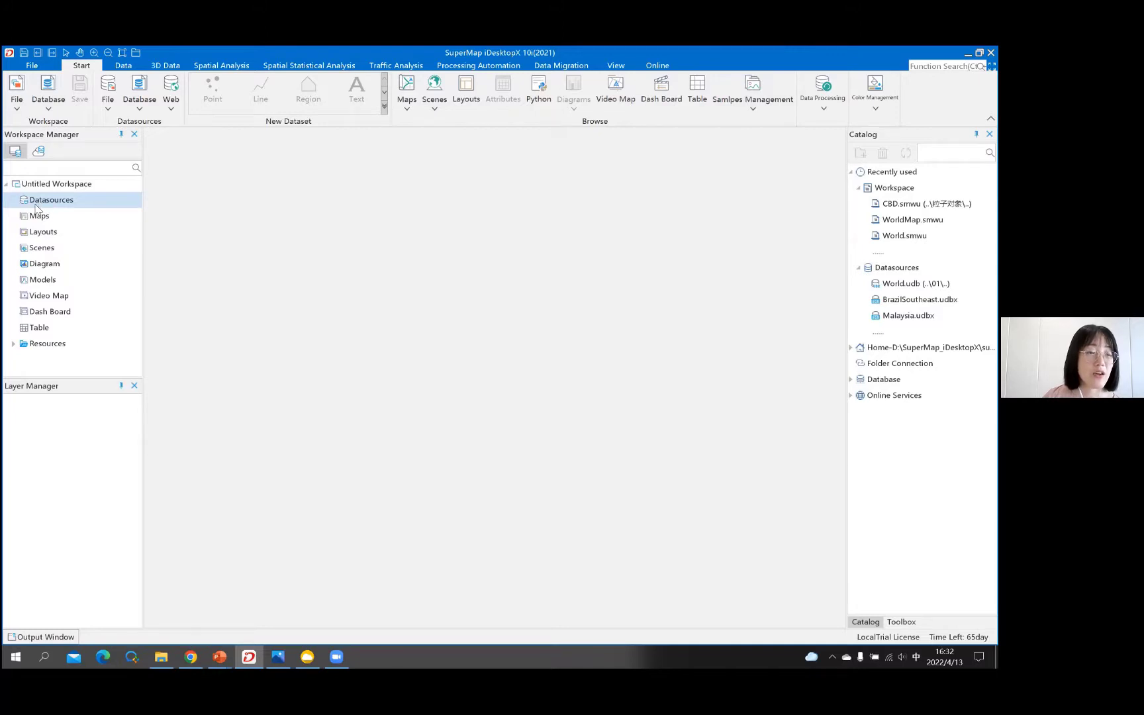
click(66, 204)
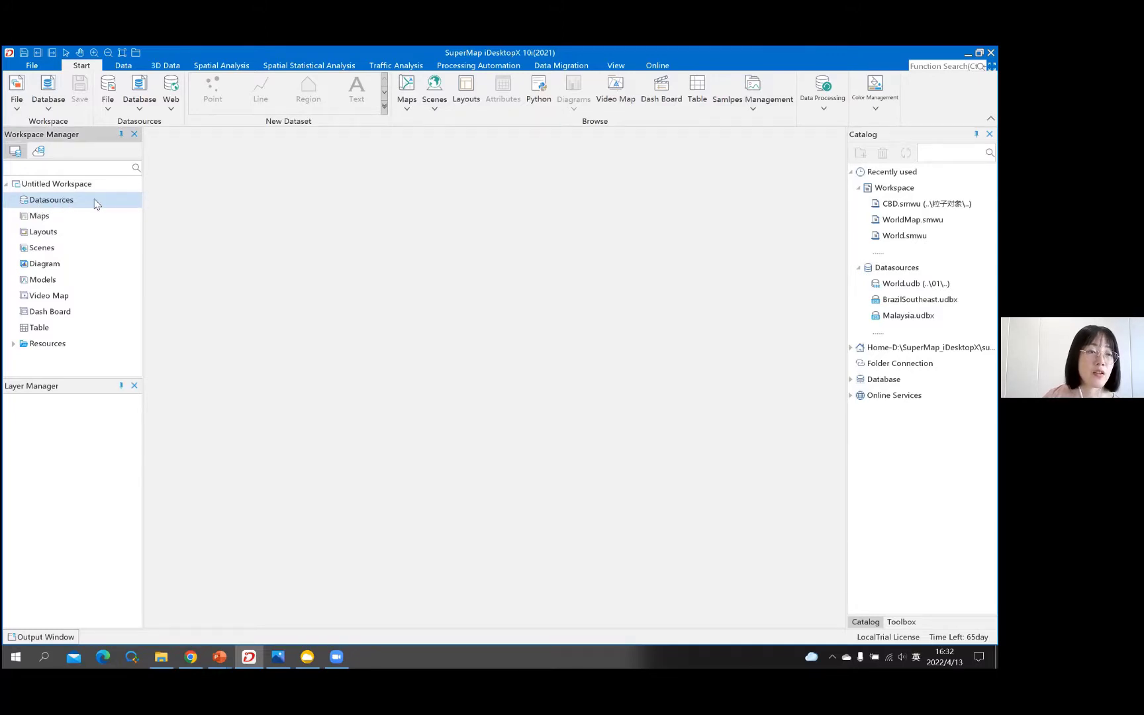
- Open World.udb as a file datasource under Datasources and save the workspace with Ctrl+S
right_click(82, 201)
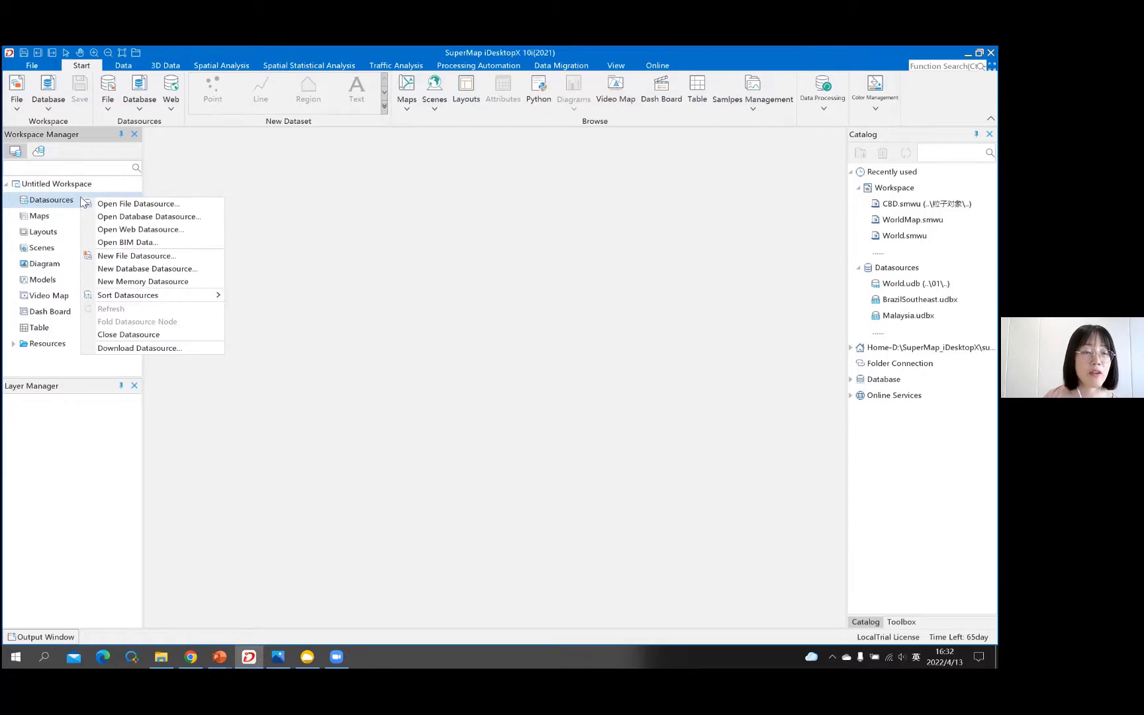
click(96, 208)
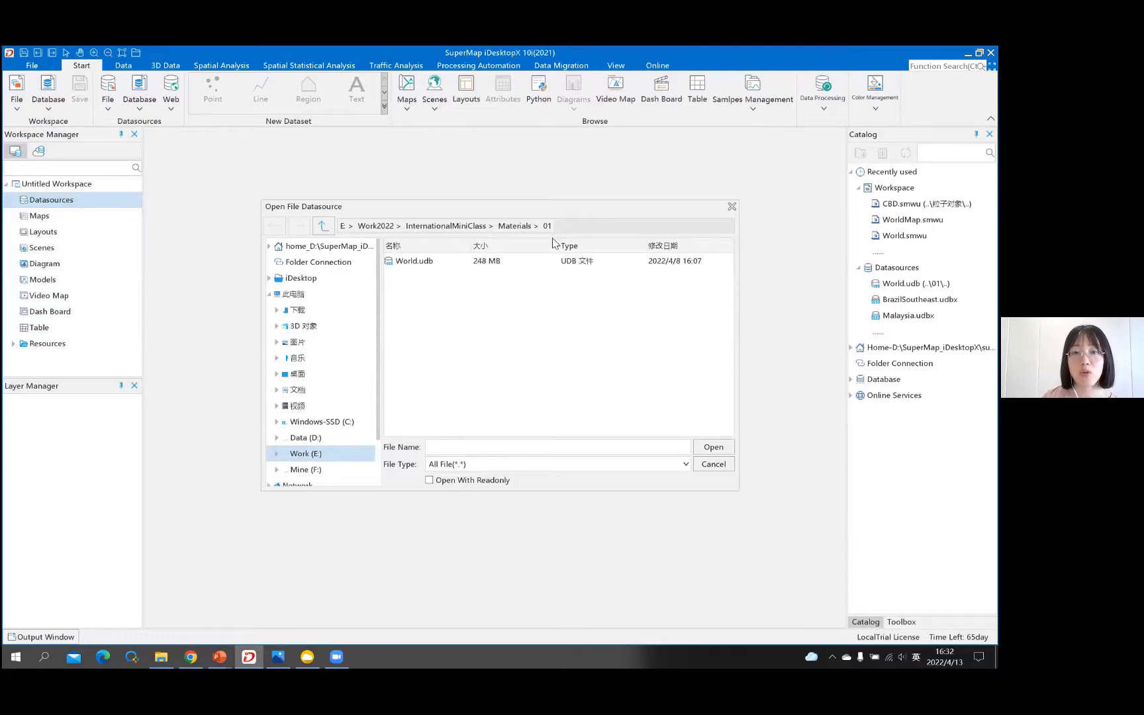
click(416, 263)
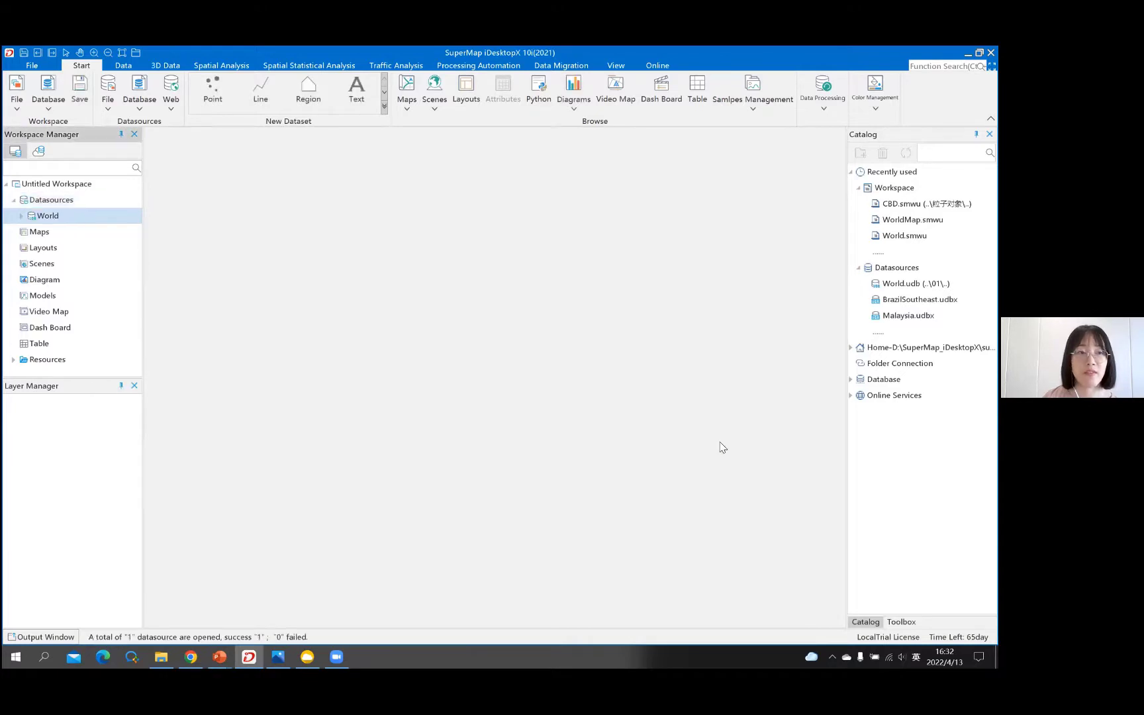
key(ctrl+s)
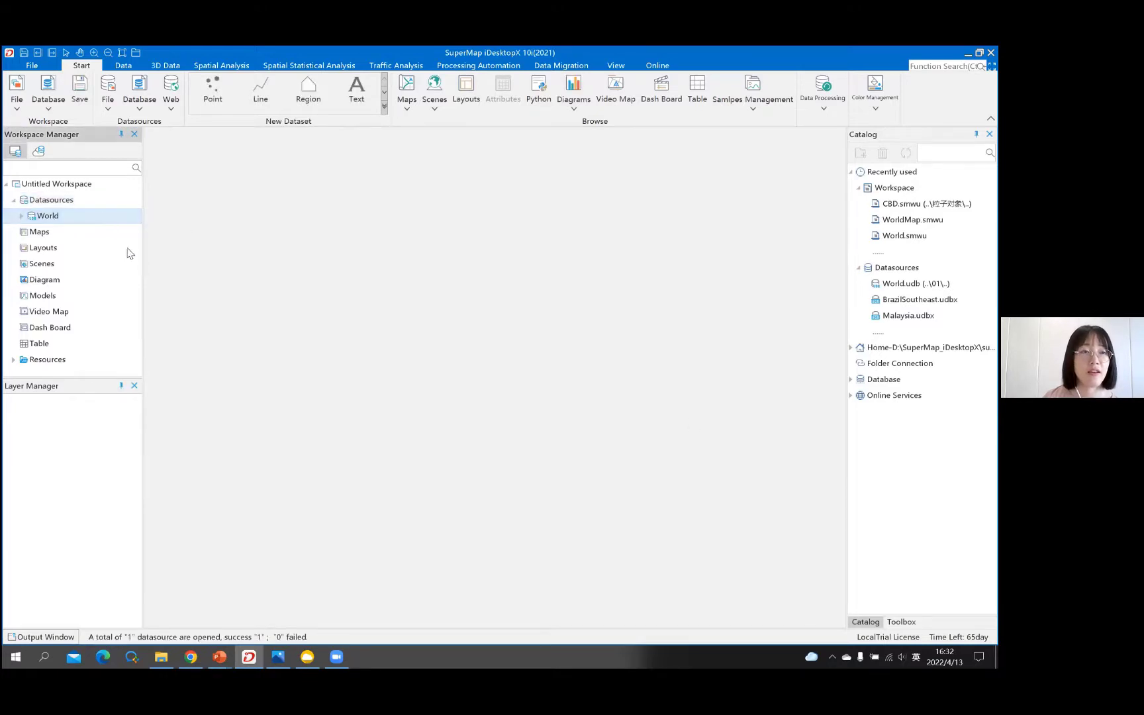
- Select the Datasources node and show the Start tab's File datasource options
click(70, 202)
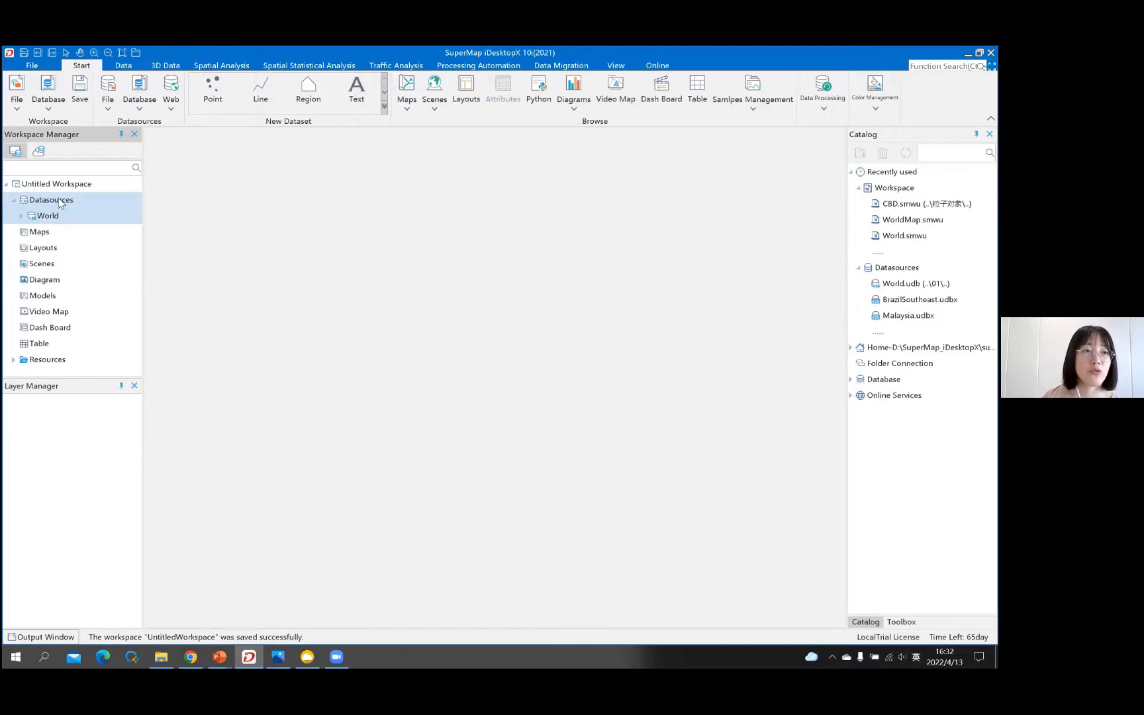
click(60, 202)
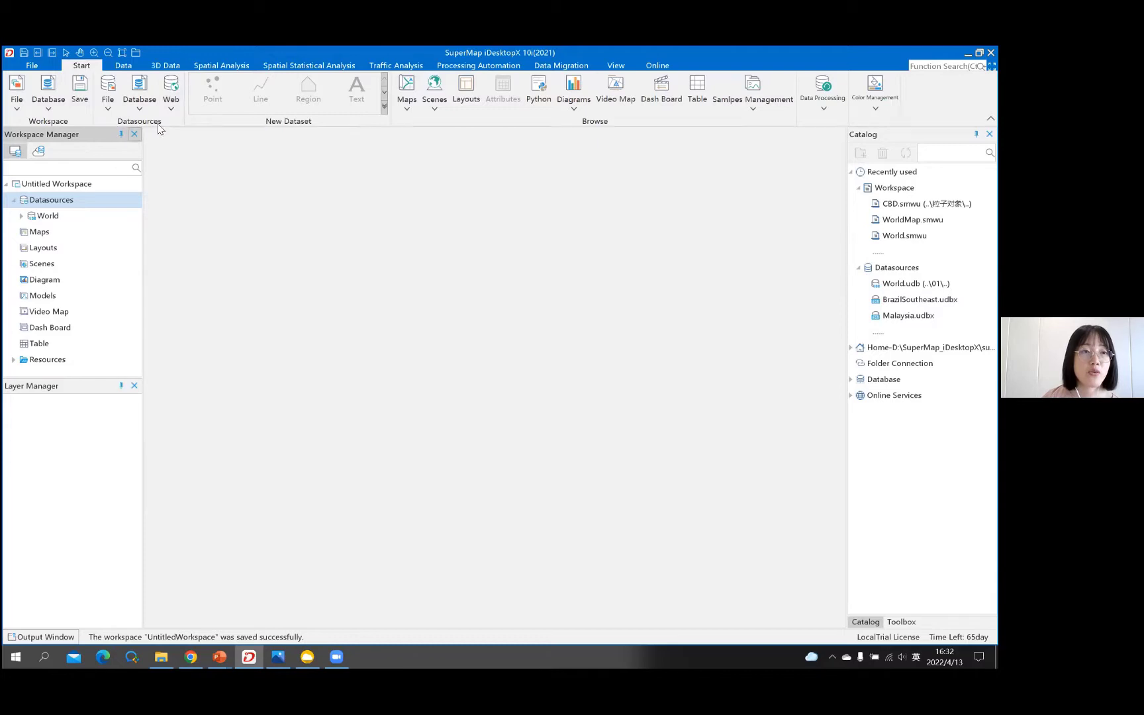
click(110, 114)
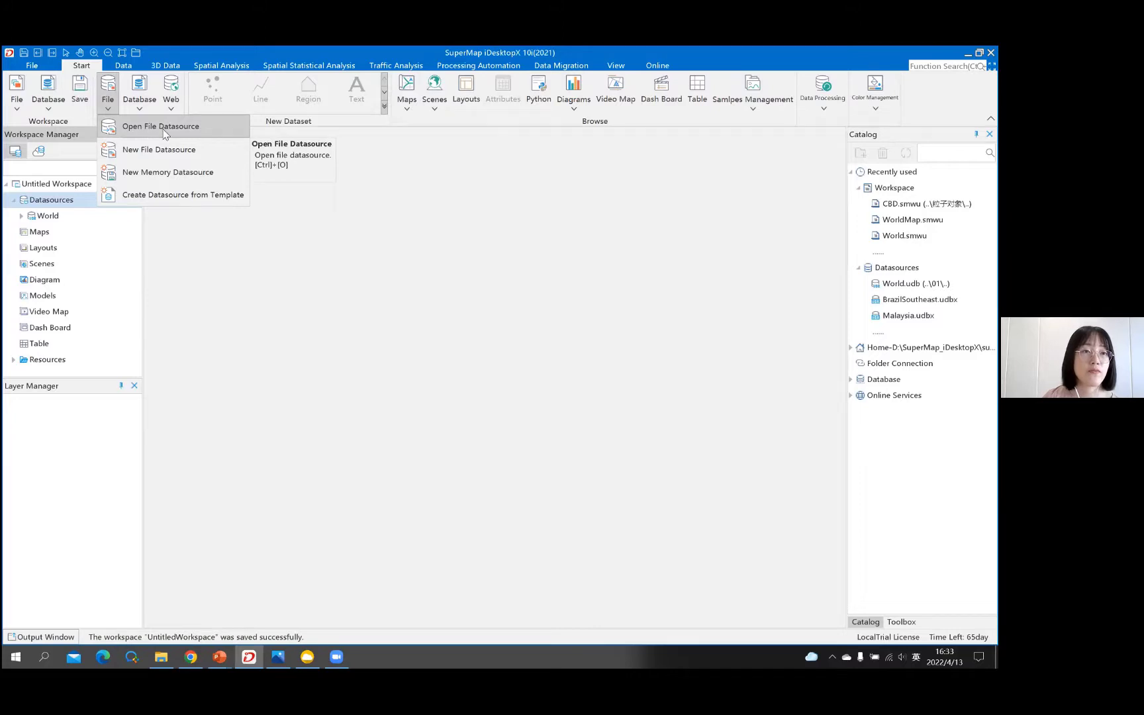
- Reopen the Open File Datasource dialog with World.udb, then close it without opening anything
click(211, 132)
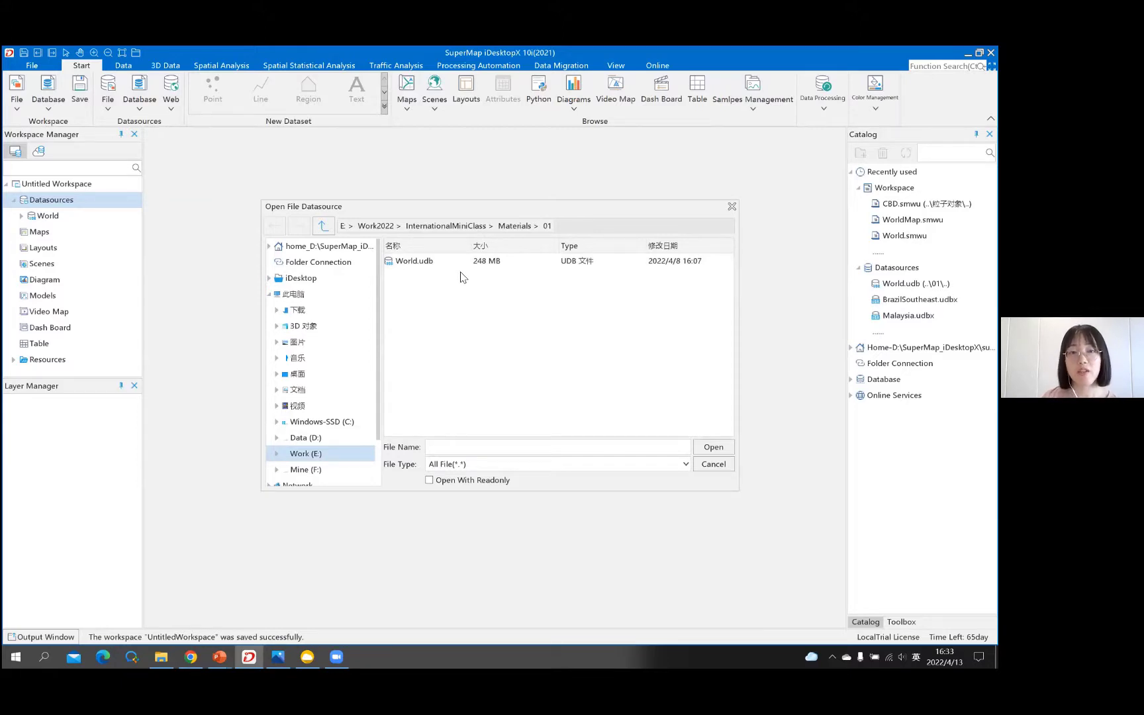
click(455, 265)
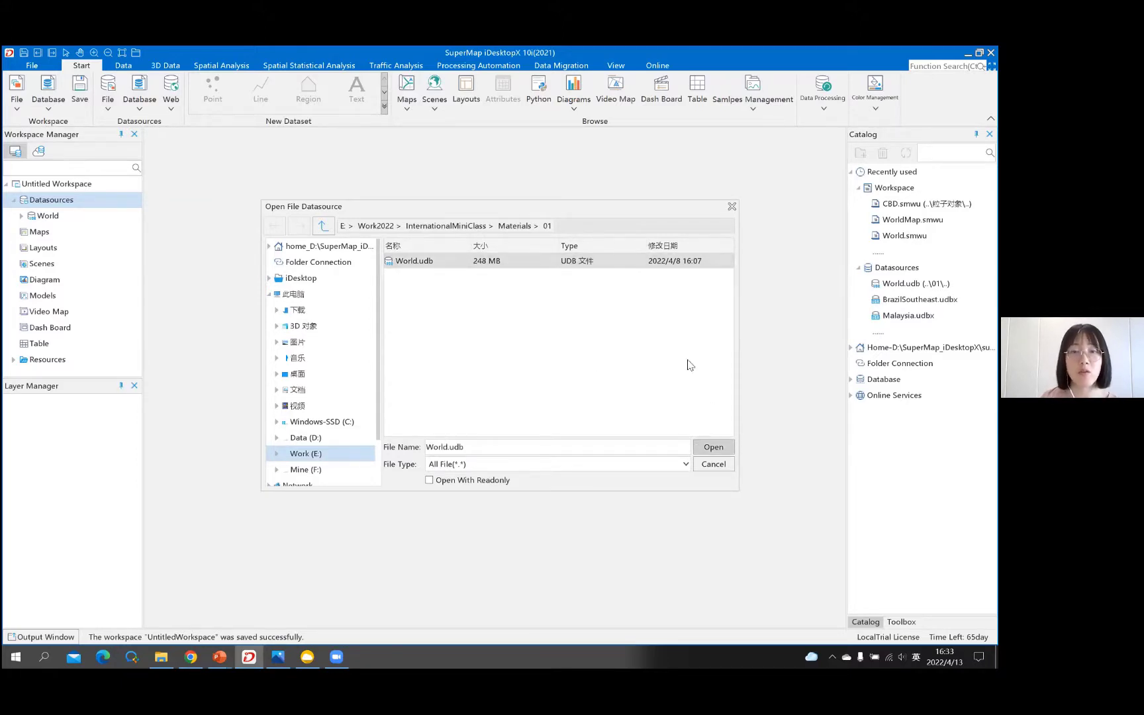
click(733, 206)
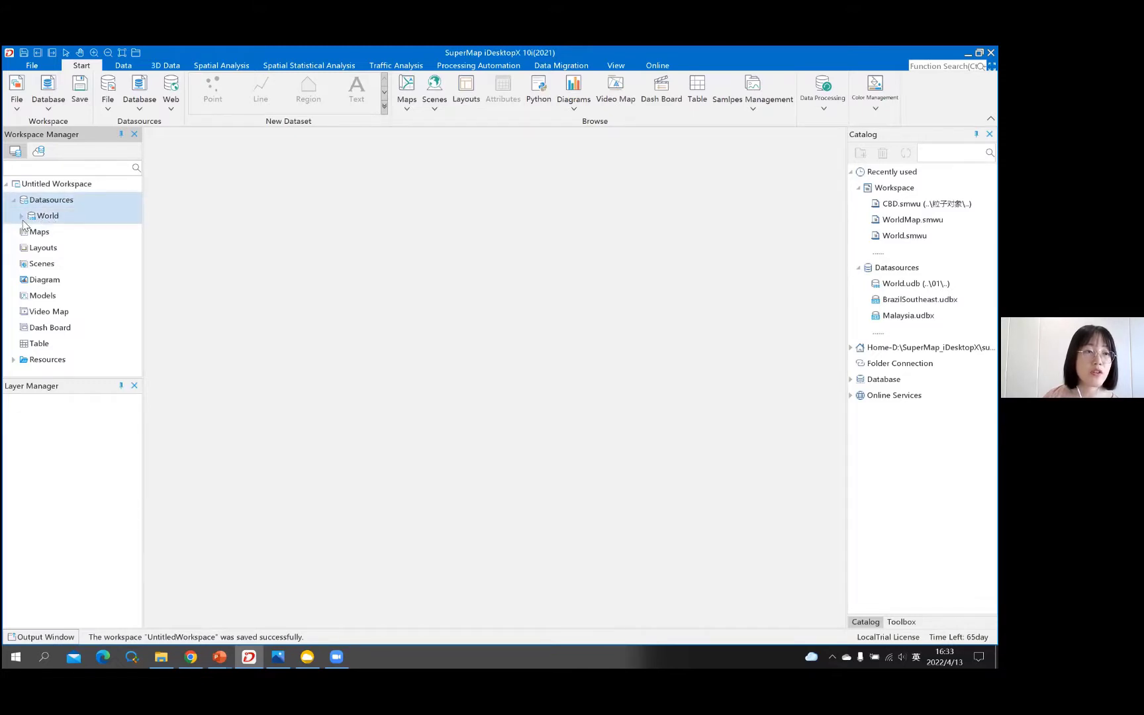
- Expand the World datasource and scroll through its datasets
click(51, 209)
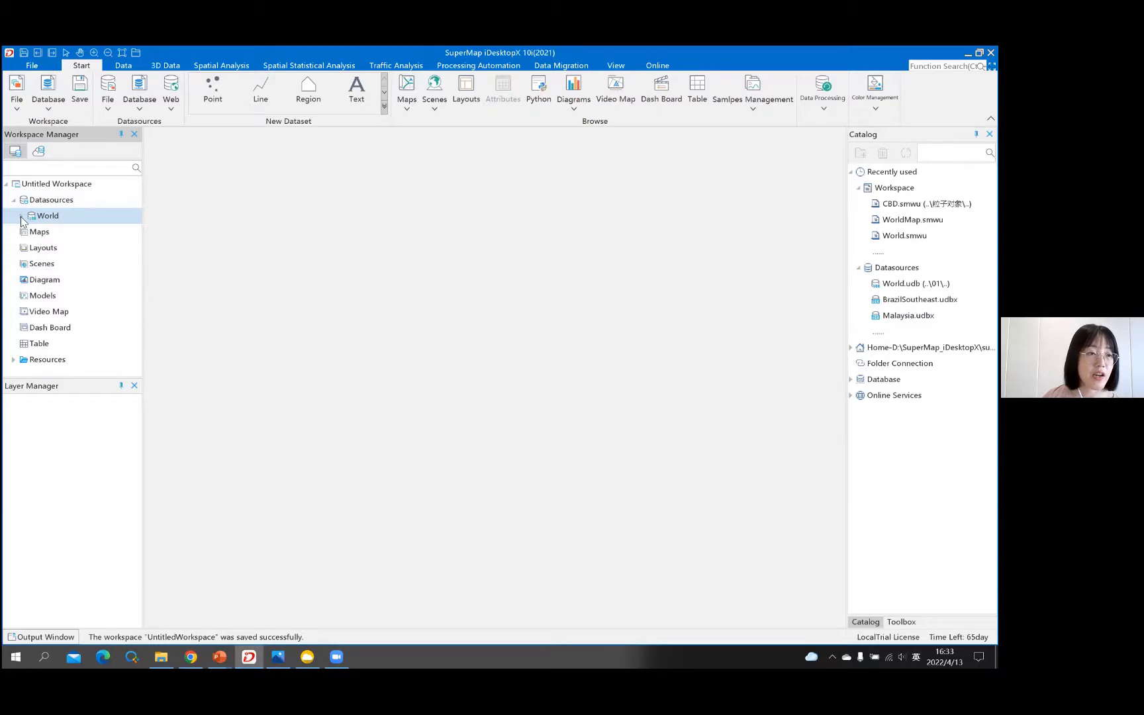
click(22, 219)
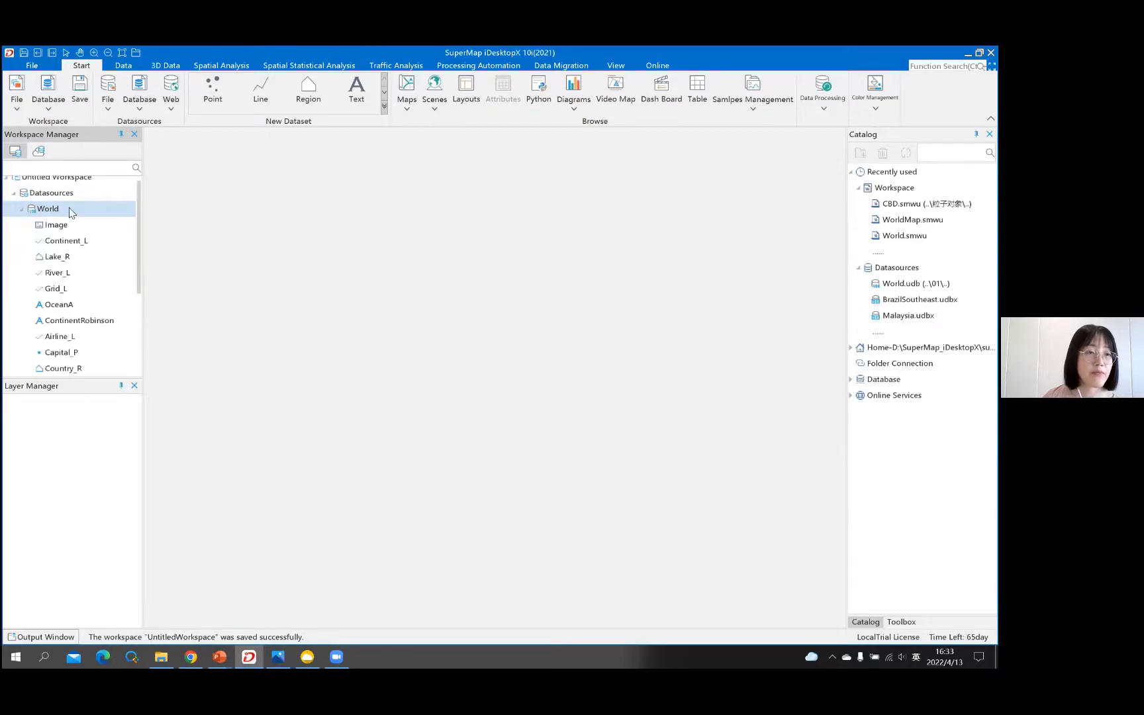
scroll(86, 211, down, 2)
scroll(99, 228, up, 3)
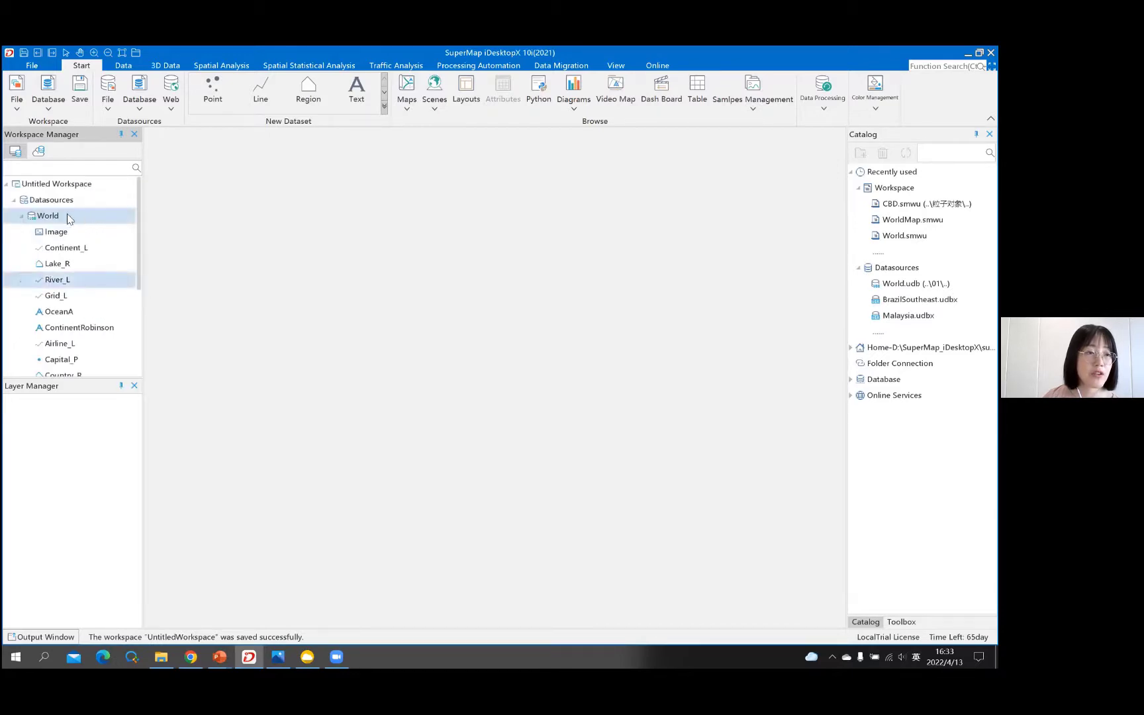
scroll(76, 245, down, 1)
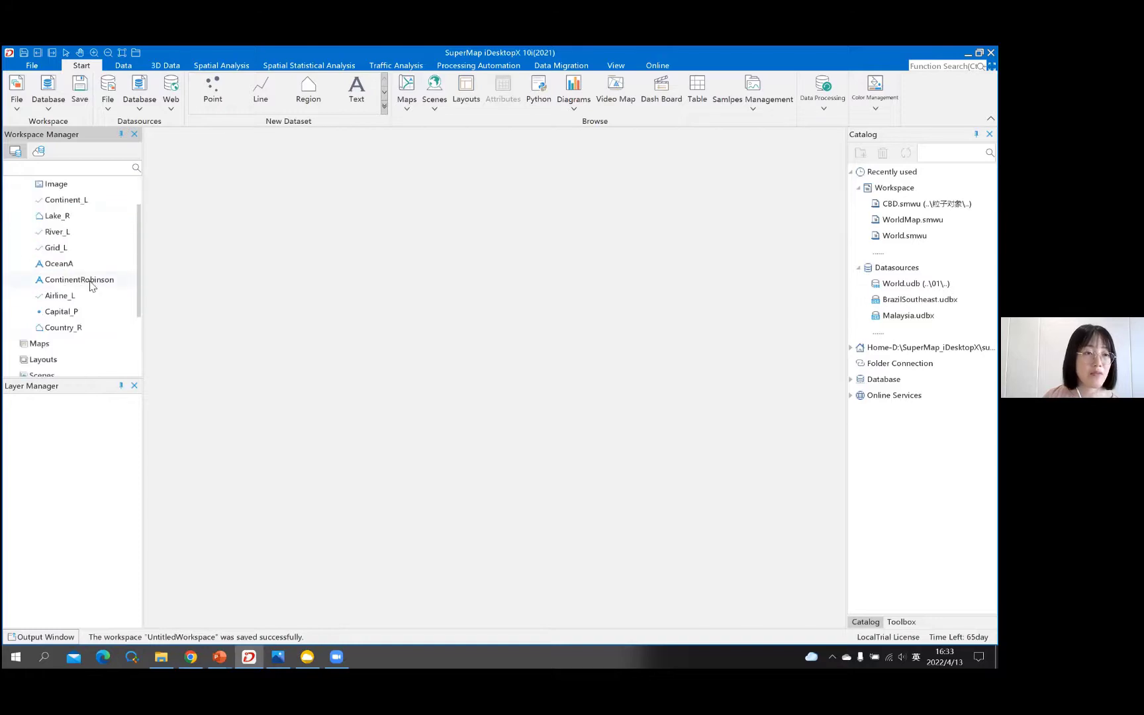
scroll(80, 285, up, 1)
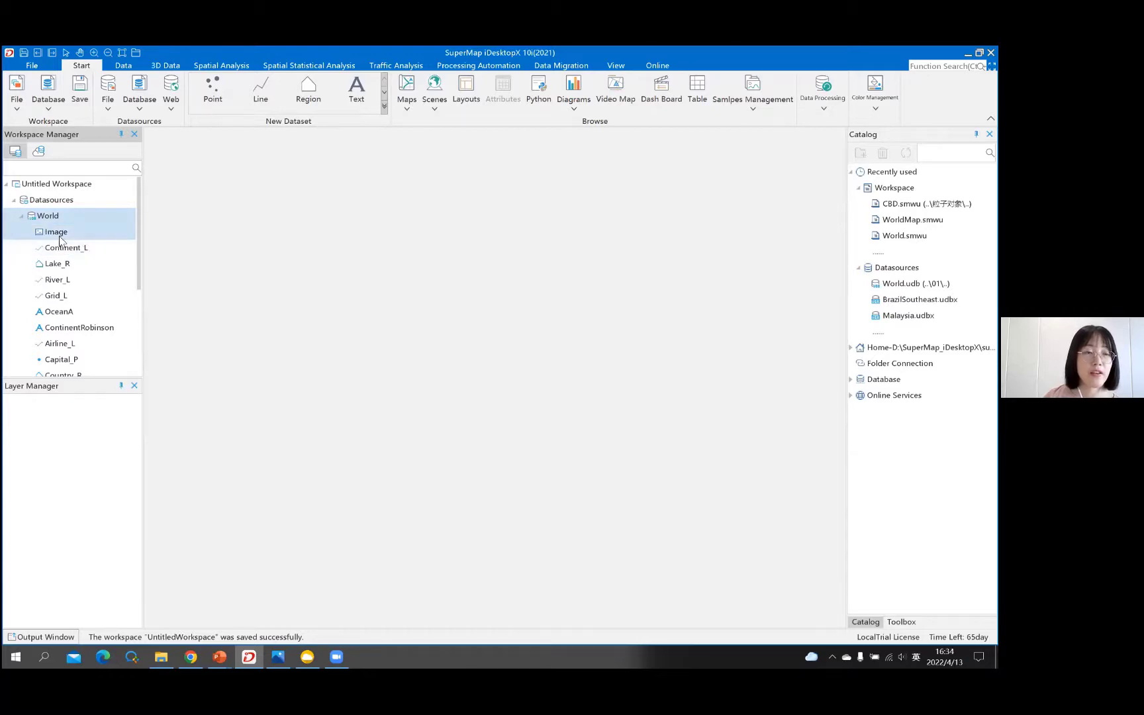
- Select the Image and Continent_L datasets together
click(69, 236)
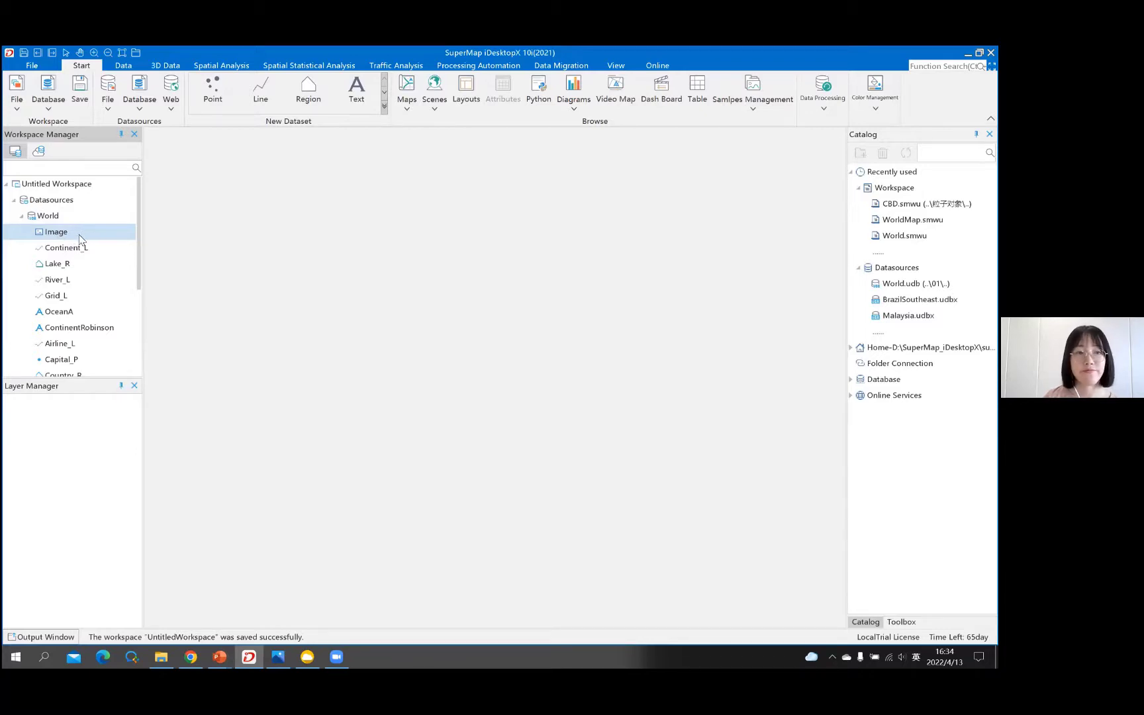
shift+click(78, 249)
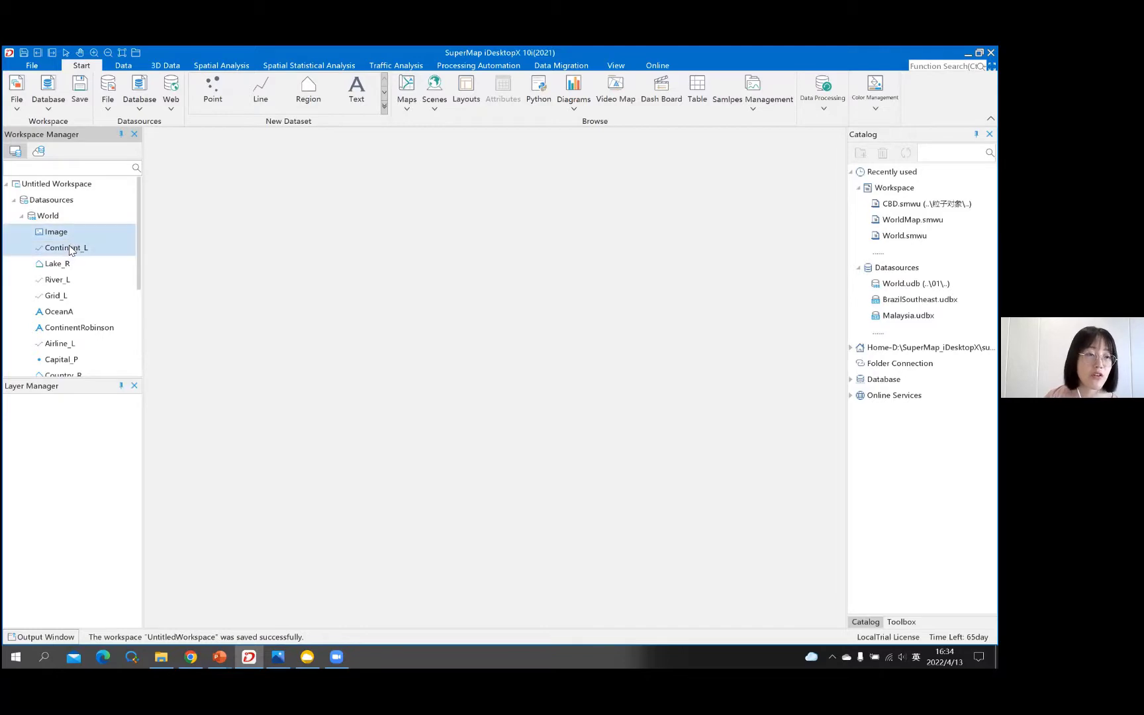
scroll(76, 271, down, 1)
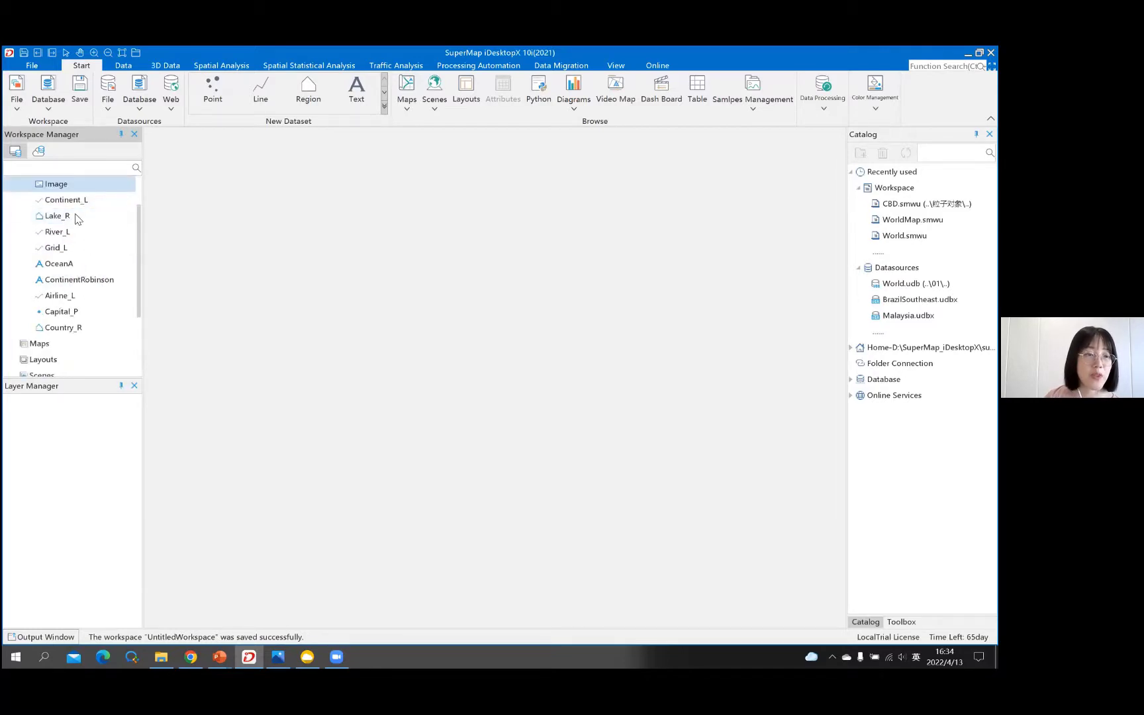
scroll(101, 242, up, 1)
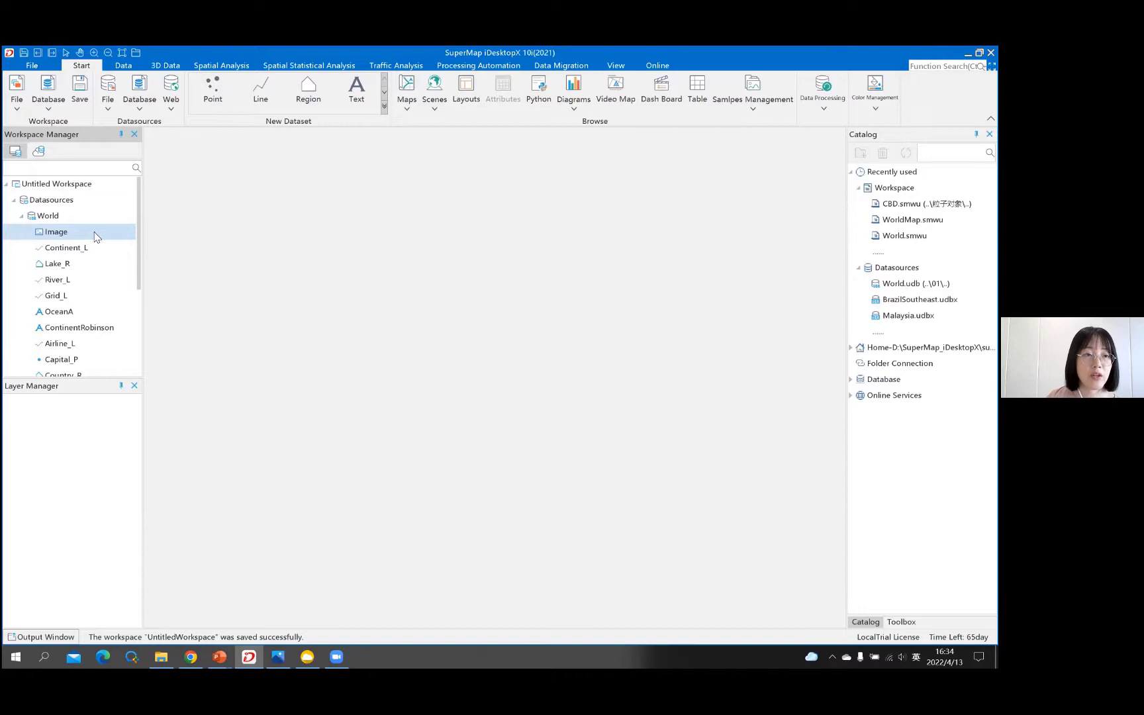
- Open the Image dataset's properties, then view the Toolbox tool groups like Data Import and Map Making
right_click(94, 233)
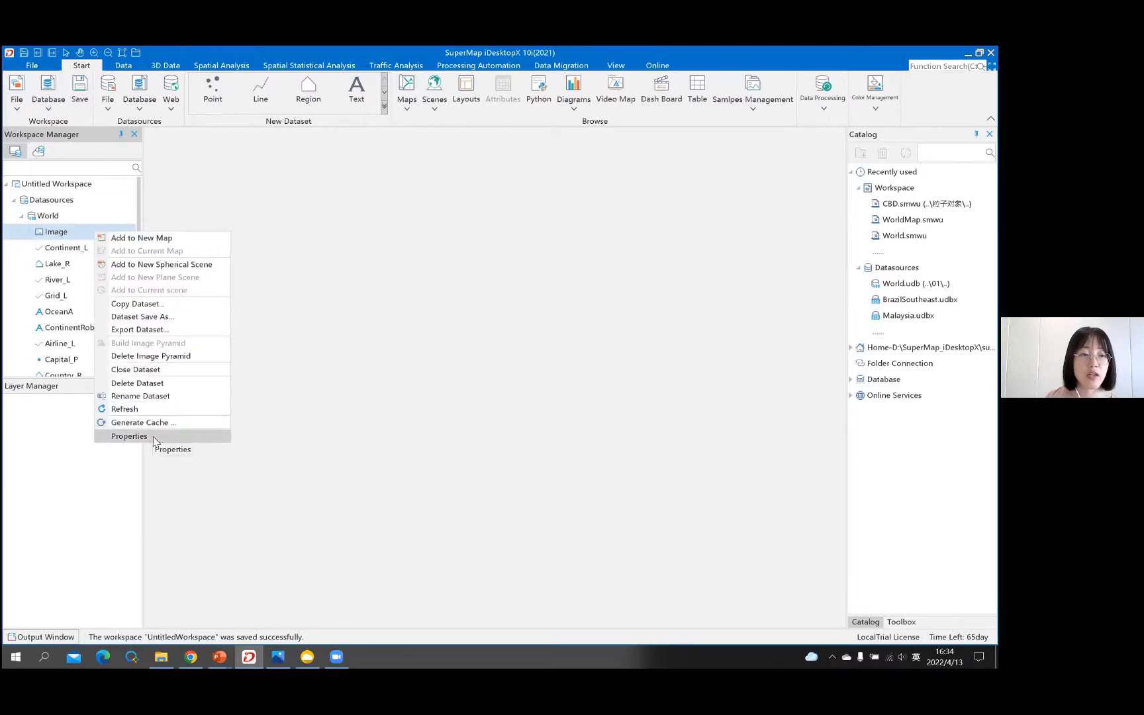
click(155, 438)
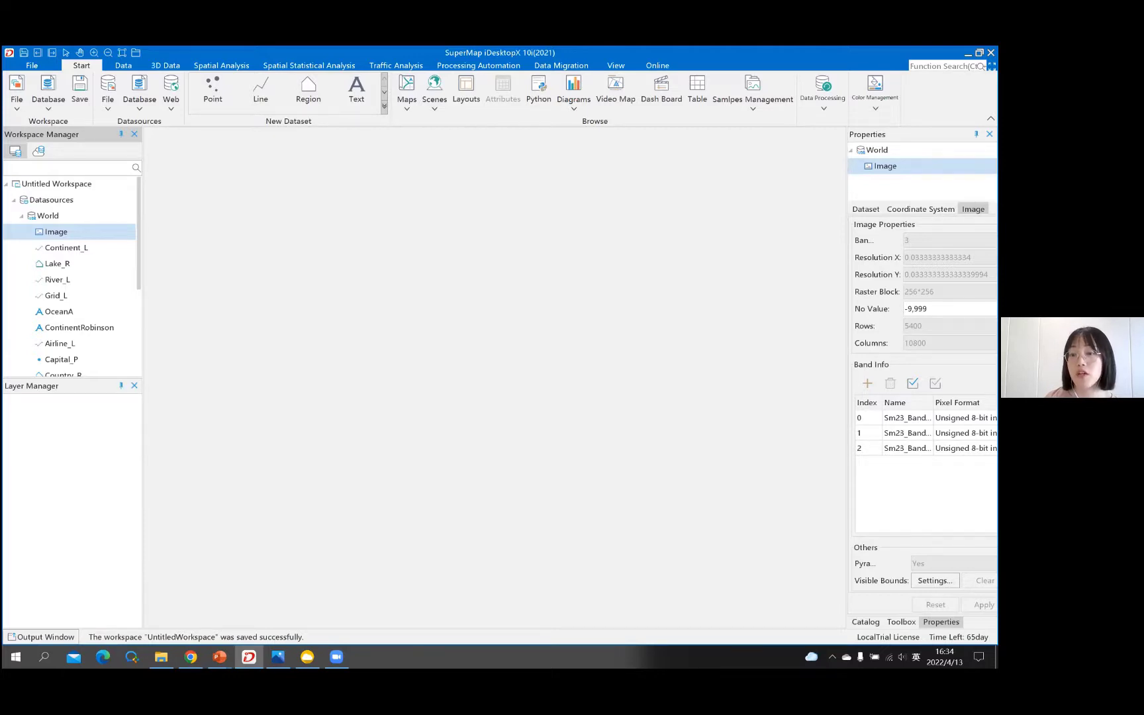
click(901, 622)
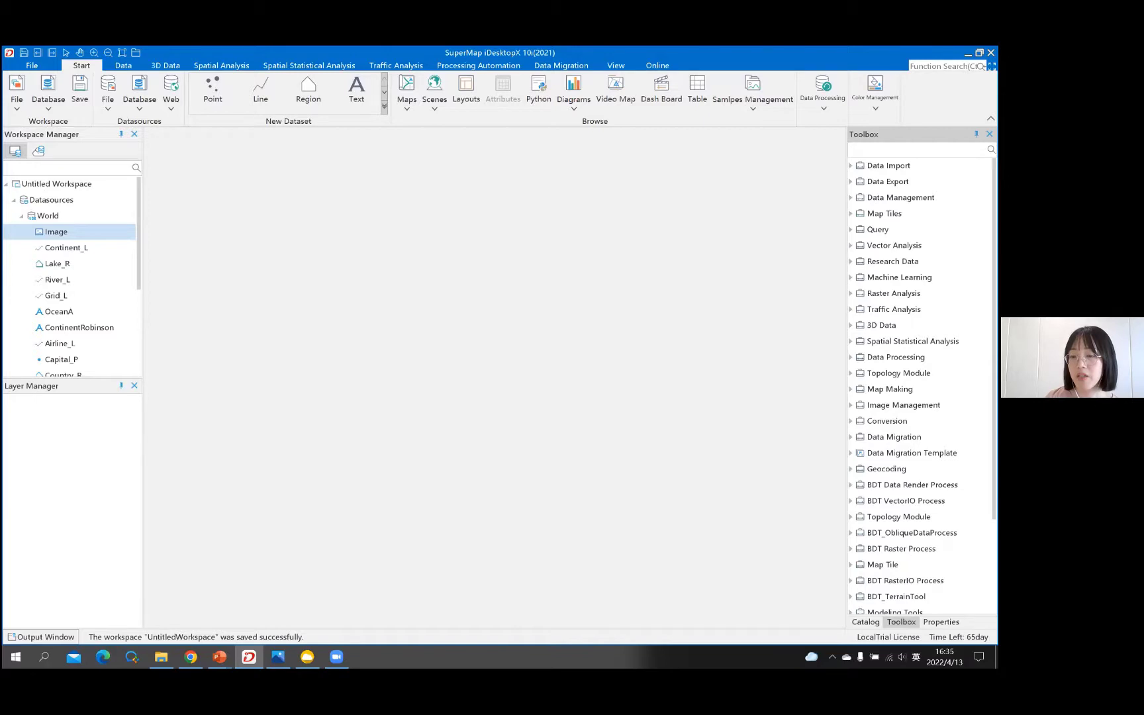
- Return to Properties to see Image's 5400 rows, 10800 columns and three bands
click(940, 622)
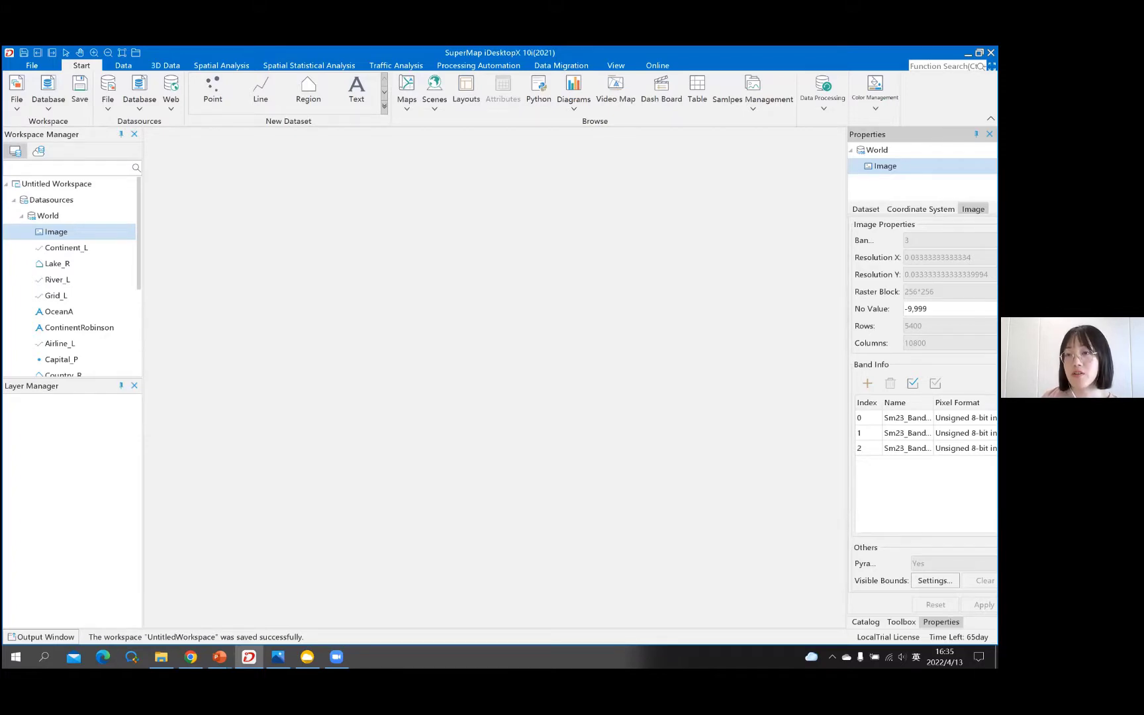
- Check Image's WGS_1984 coordinate system, then copy its dataset bounds (Left -180.0)
click(921, 208)
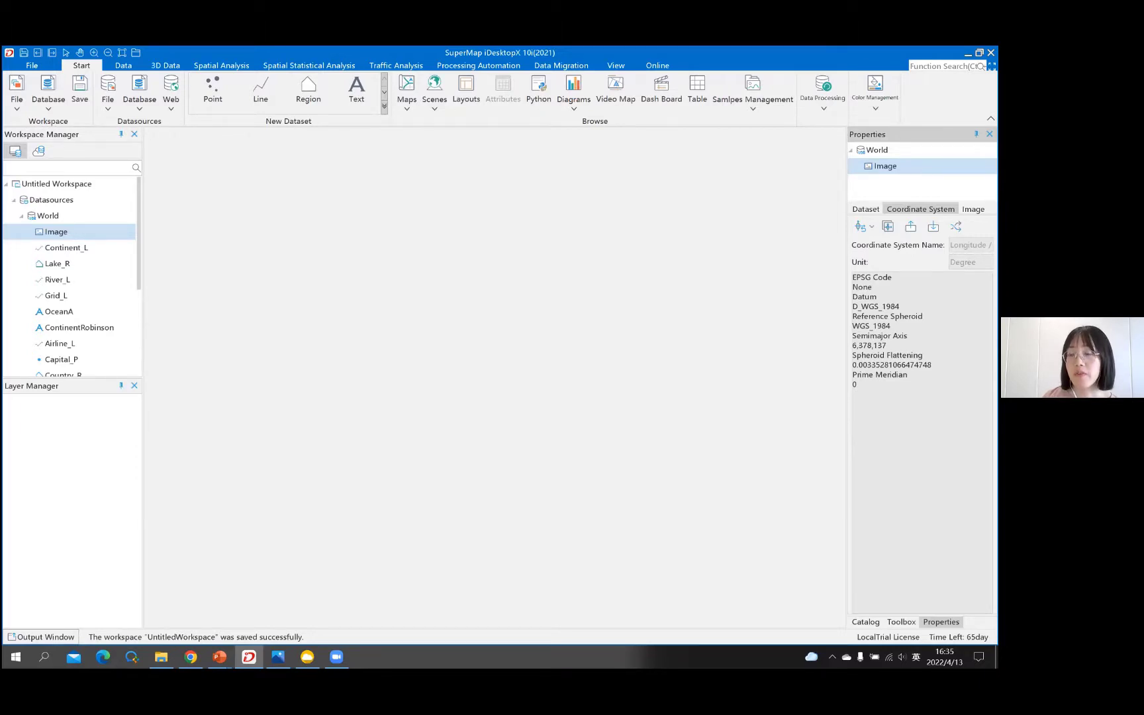
click(866, 208)
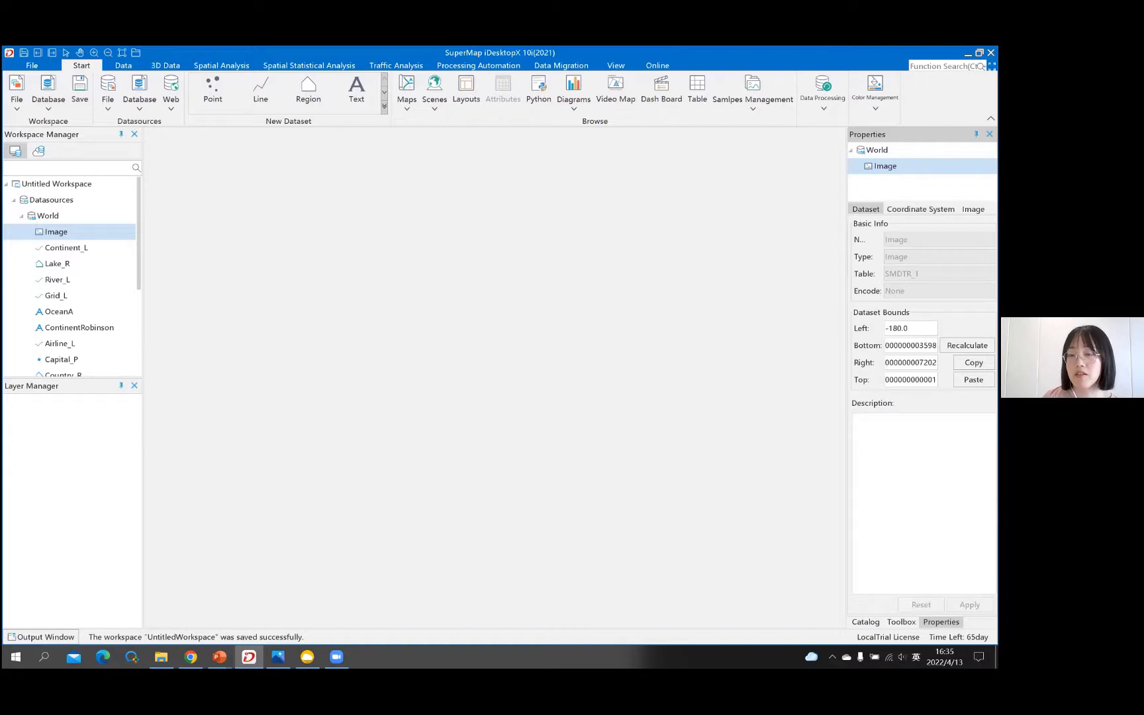
click(973, 362)
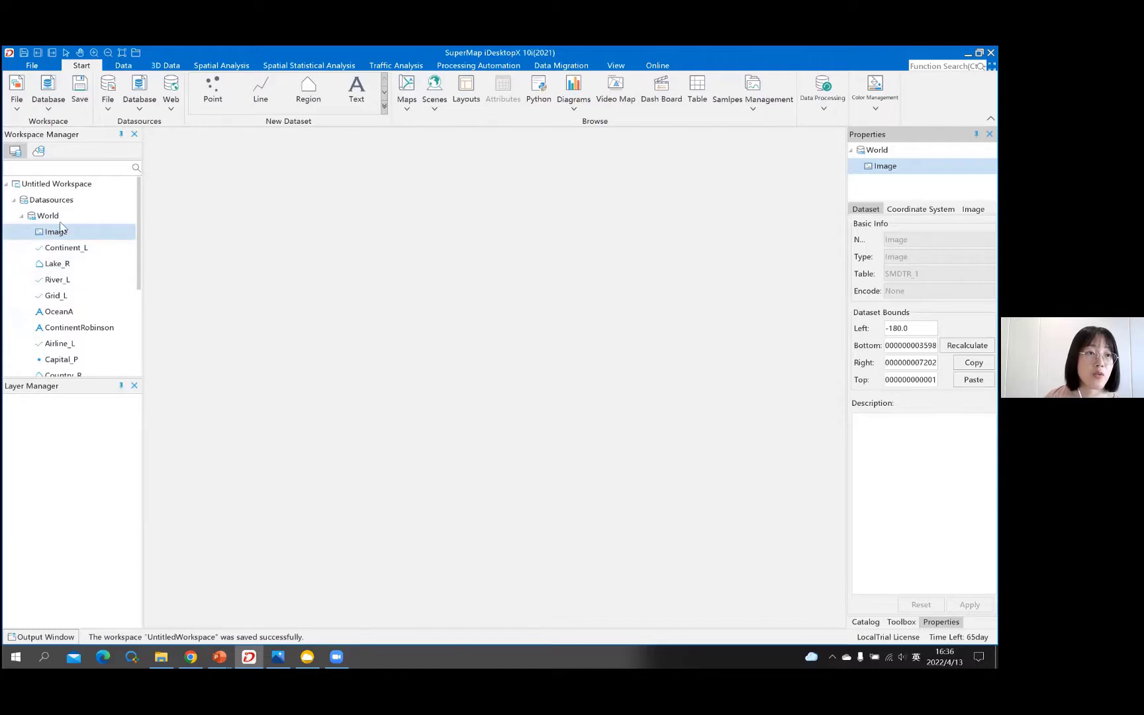
- Select Lake_R and review its coordinate system, Region dataset info (SMDTV_25) and attribute fields
click(72, 268)
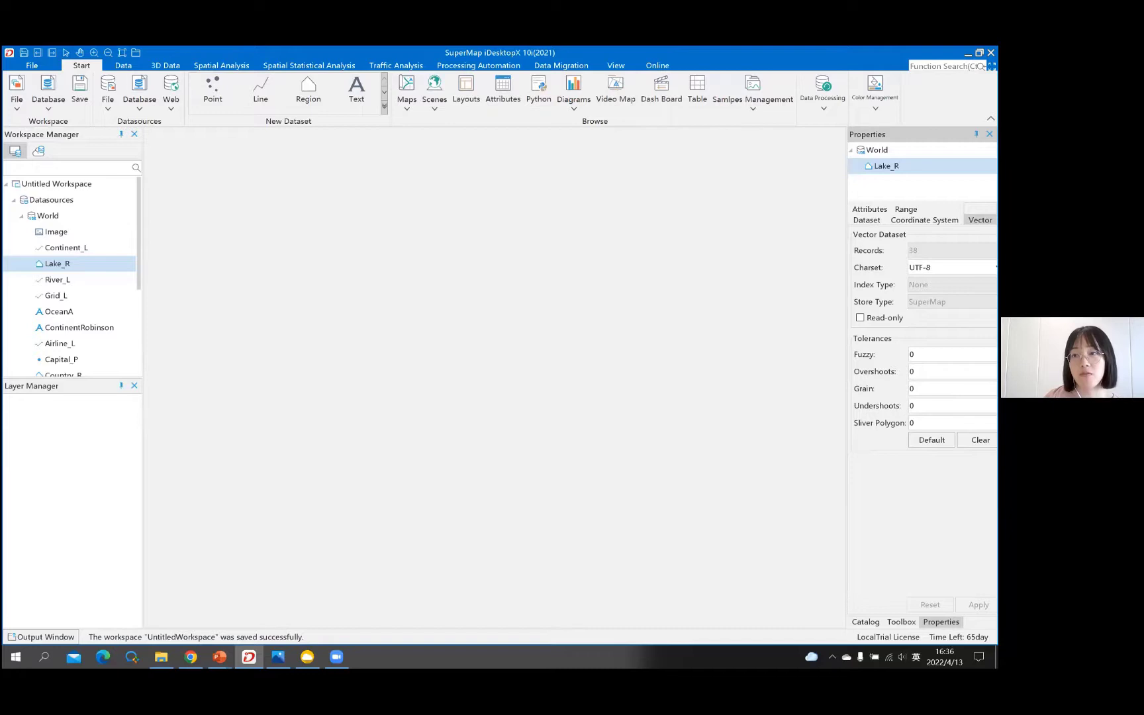
click(924, 219)
click(866, 220)
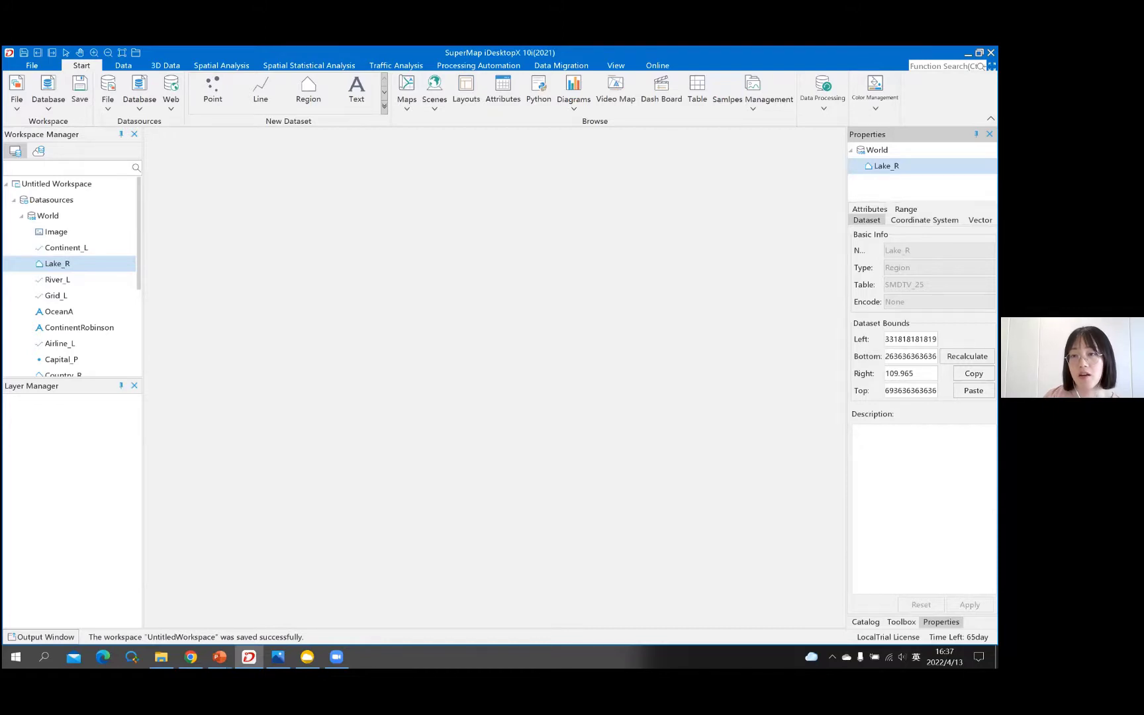
click(869, 209)
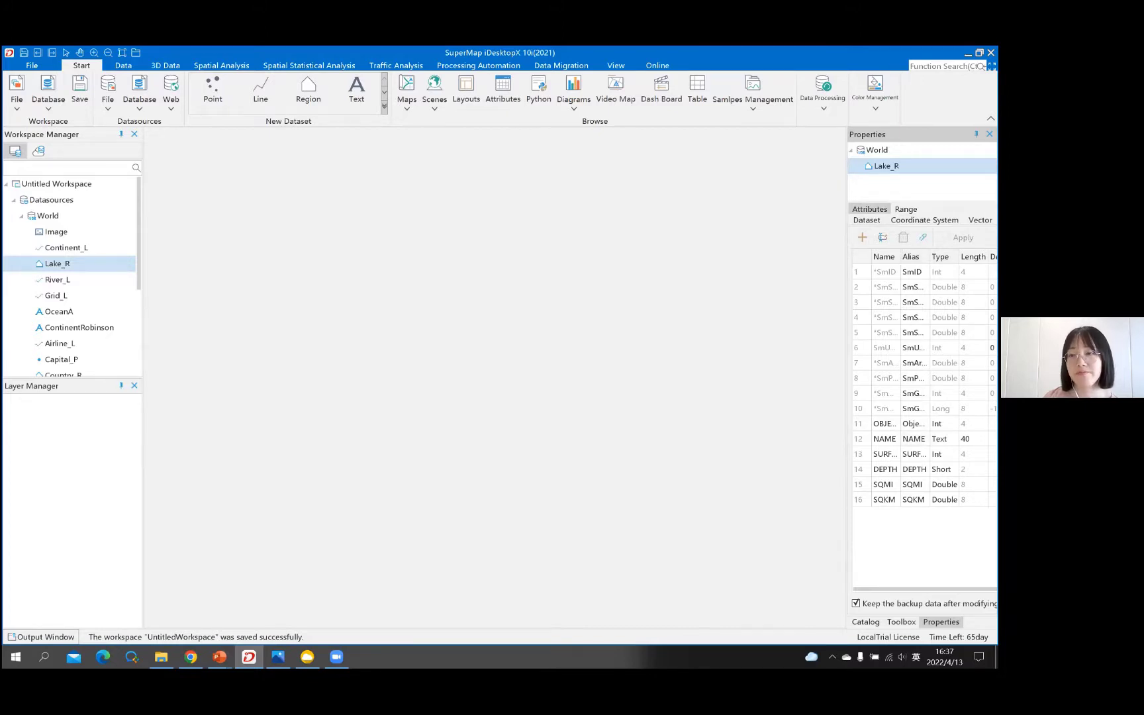
- Check Lake_R's value ranges, then widen the Properties panel and Type column of its field table
click(906, 209)
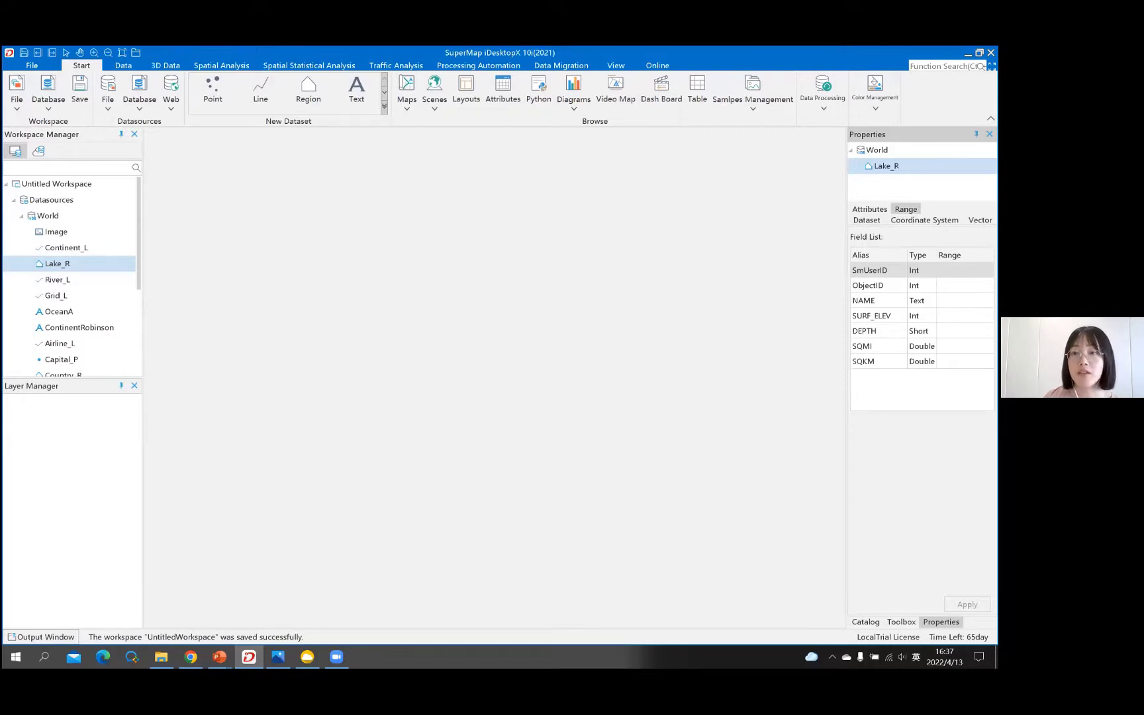
click(870, 209)
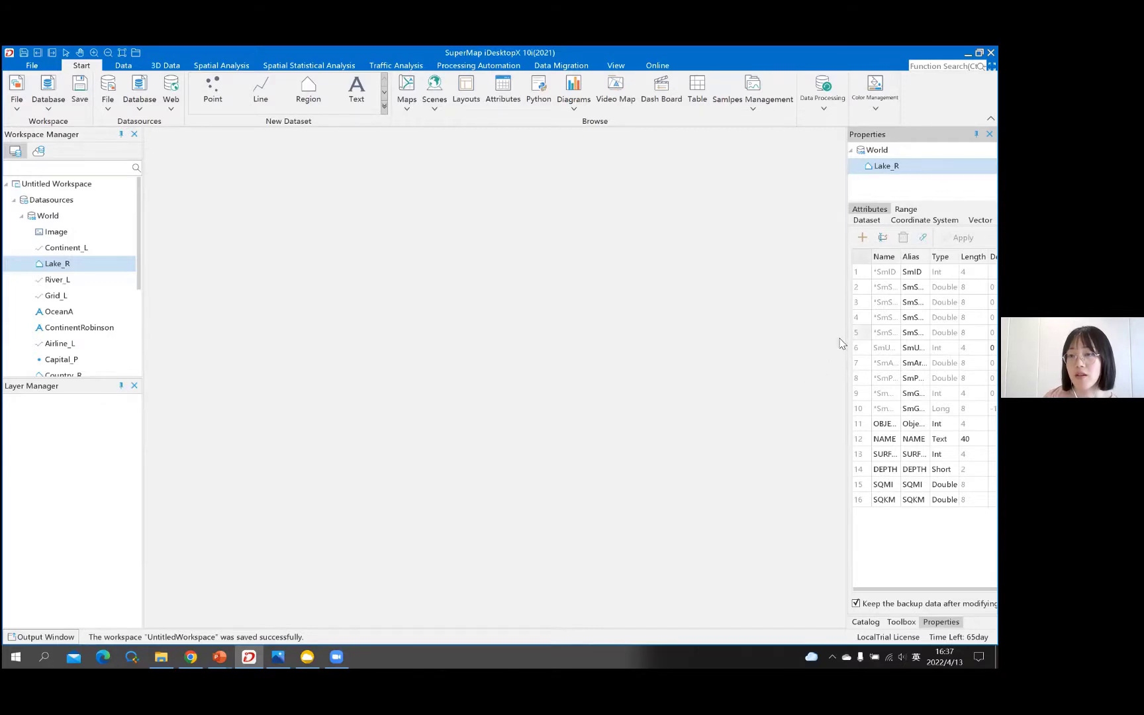
drag(845, 339, 803, 348)
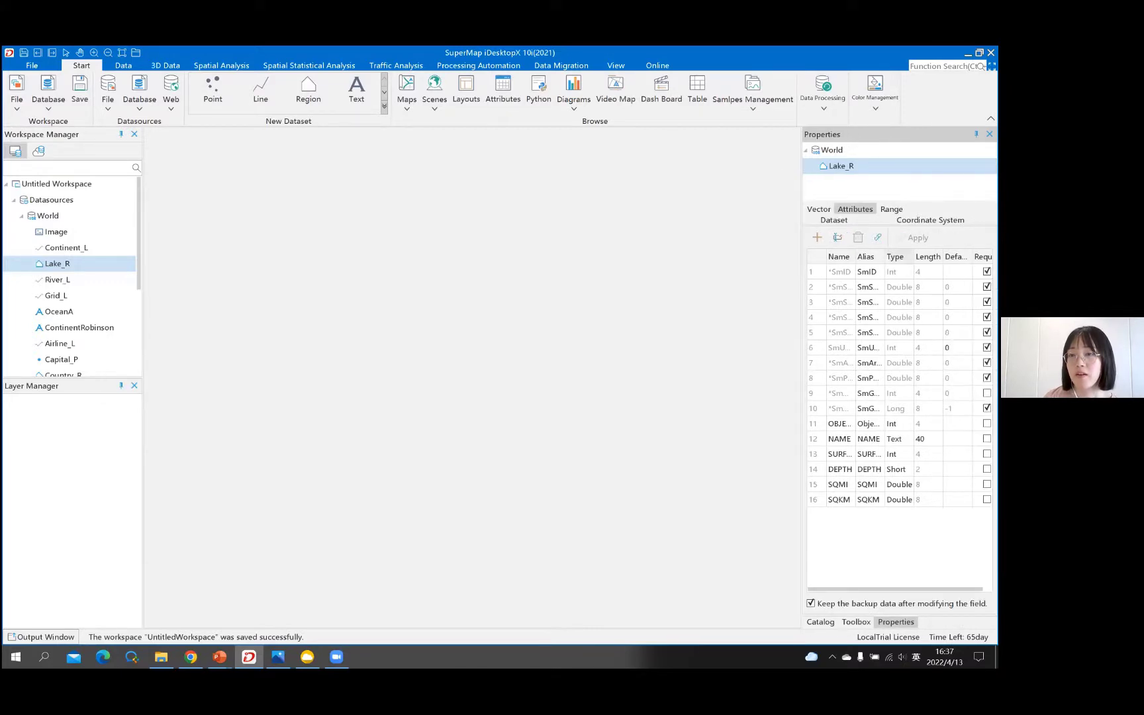
drag(914, 257, 932, 256)
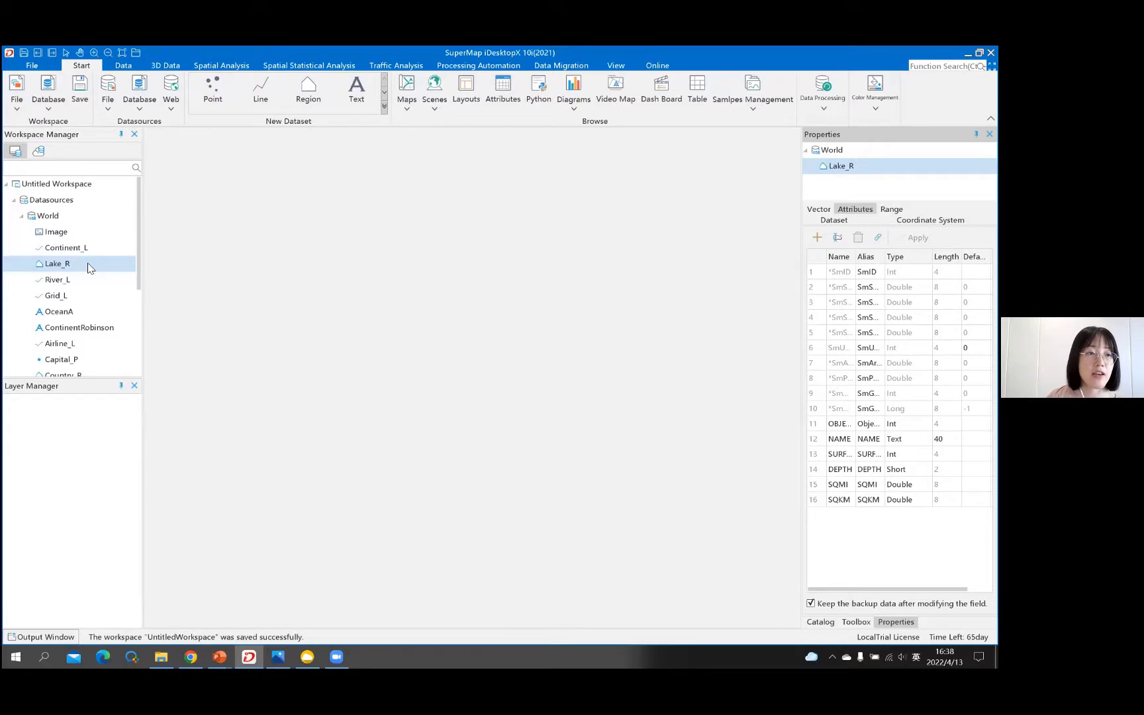
- Open the Lake_R attribute table and turn off Hide System Fields to show system columns
right_click(89, 266)
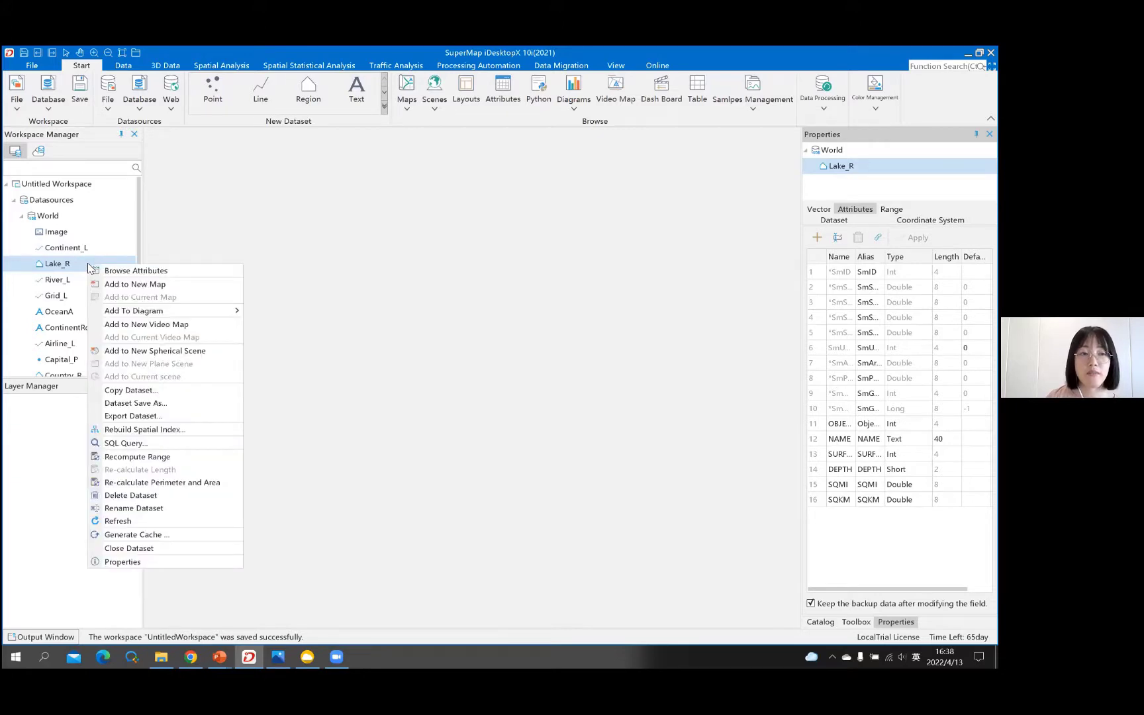
click(177, 271)
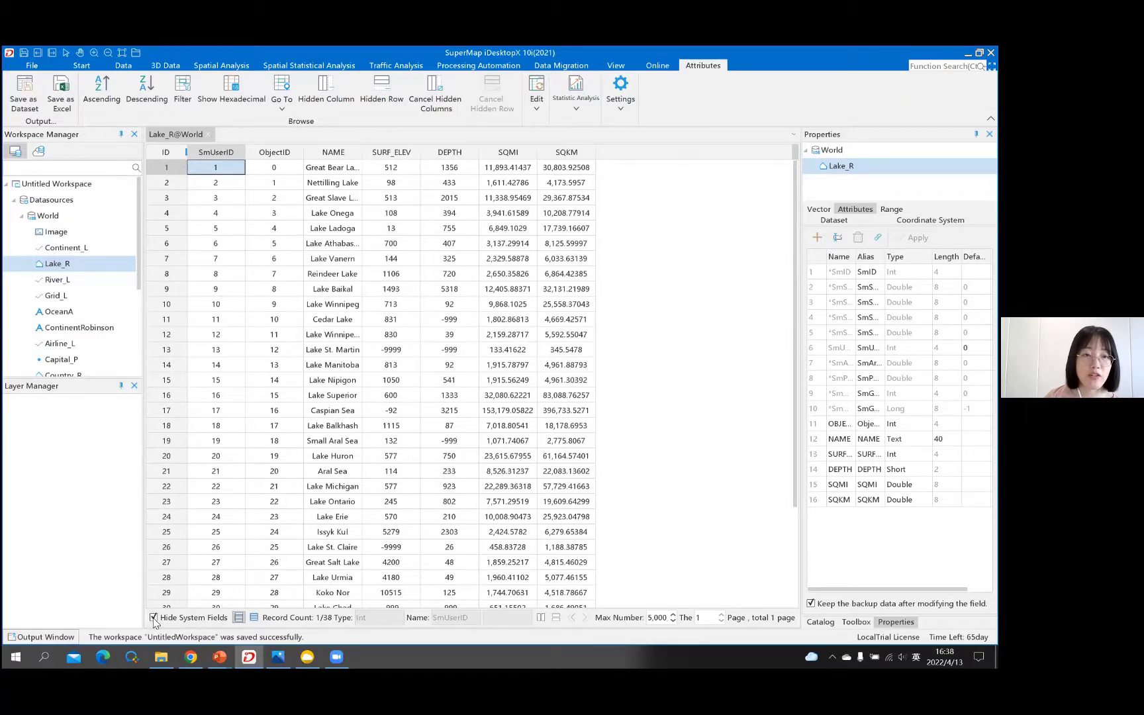
click(154, 618)
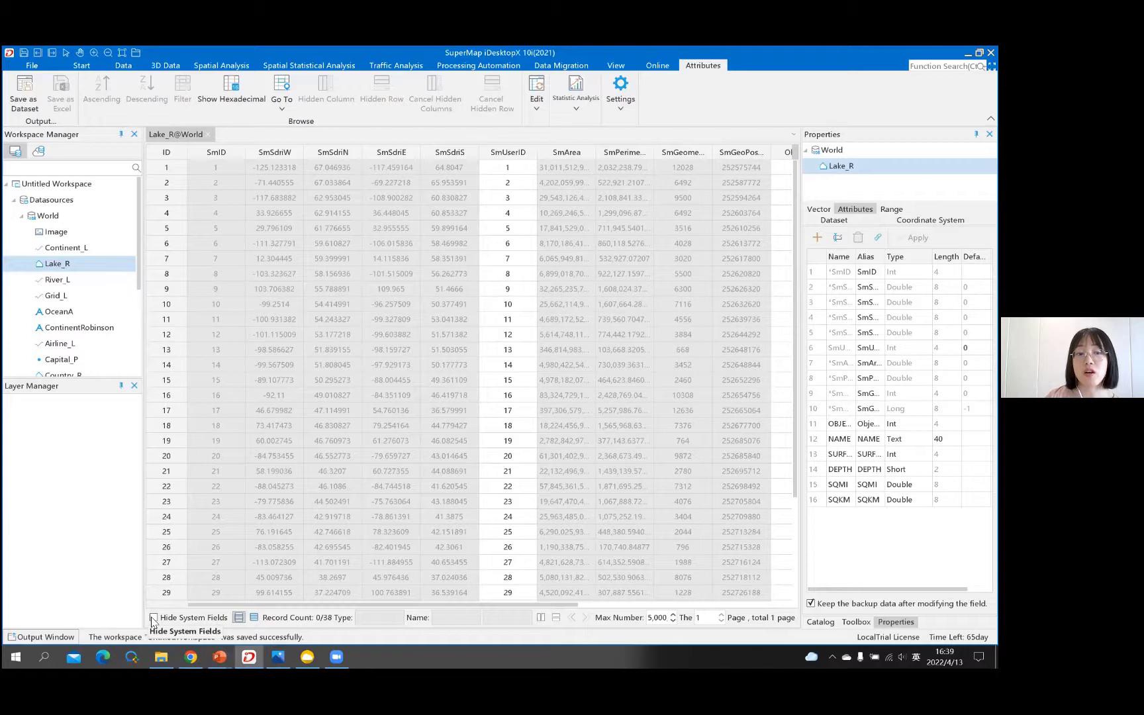
- Re-enable Hide System Fields and select the DEPTH column of the Lake_R table
click(153, 618)
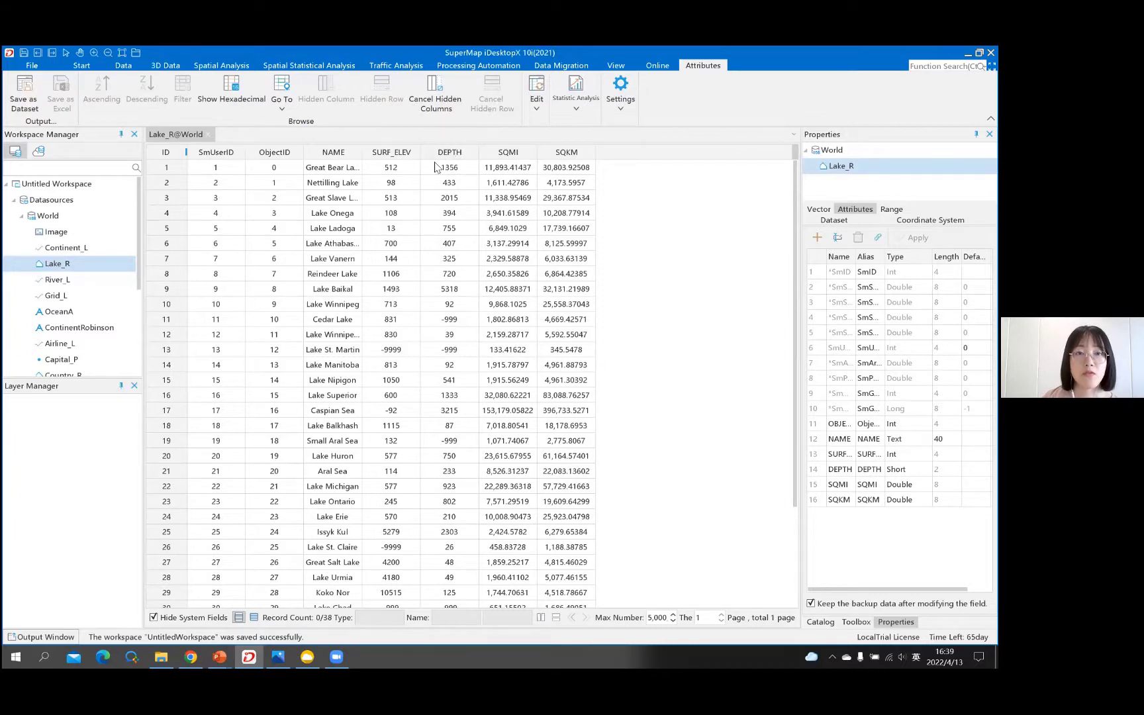
click(471, 155)
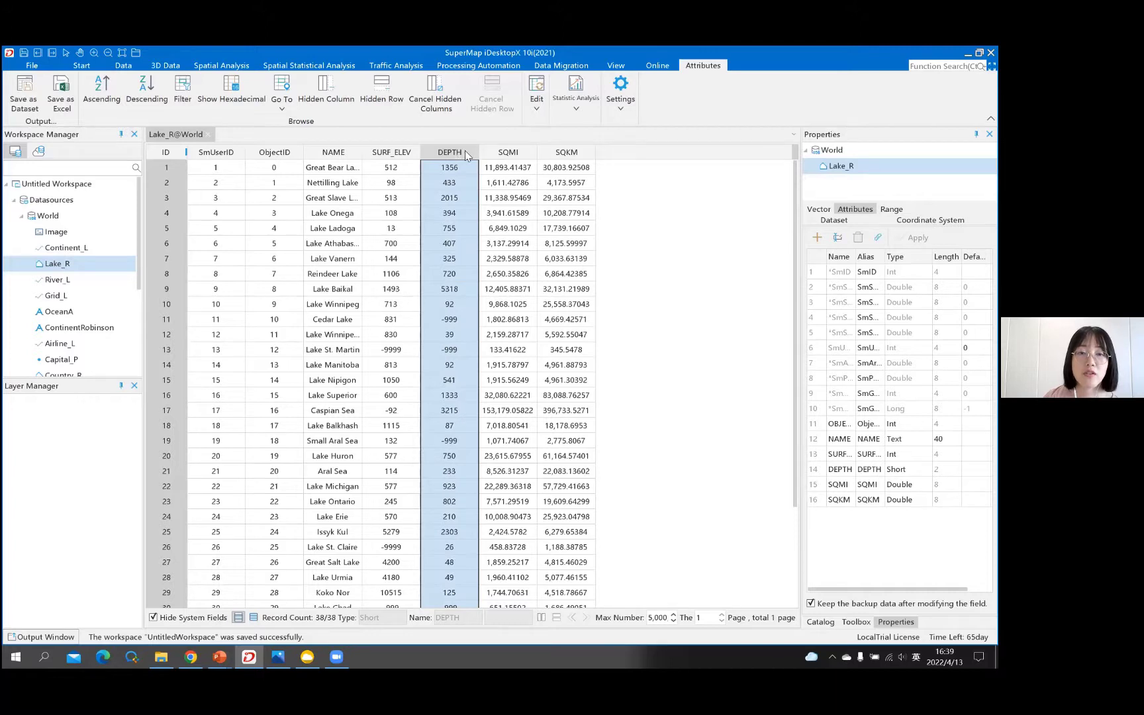
- Sort Lake_R by DEPTH ascending, then descending so Lake Baikal leads, and select SQMI
right_click(468, 152)
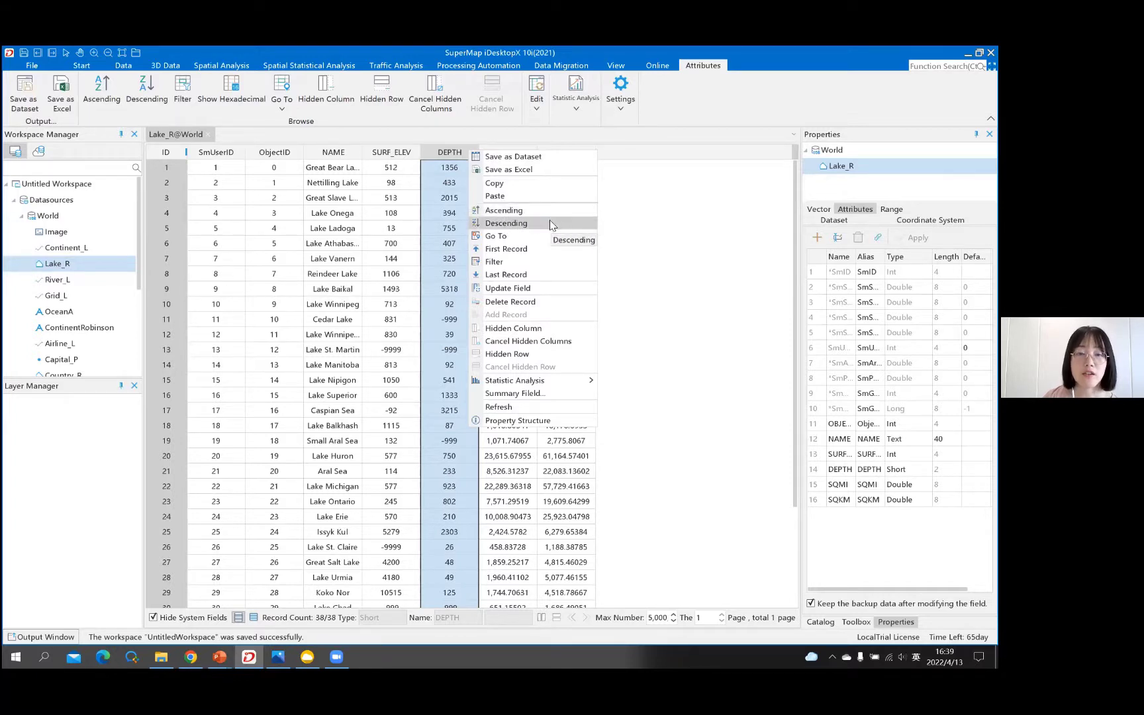
click(549, 211)
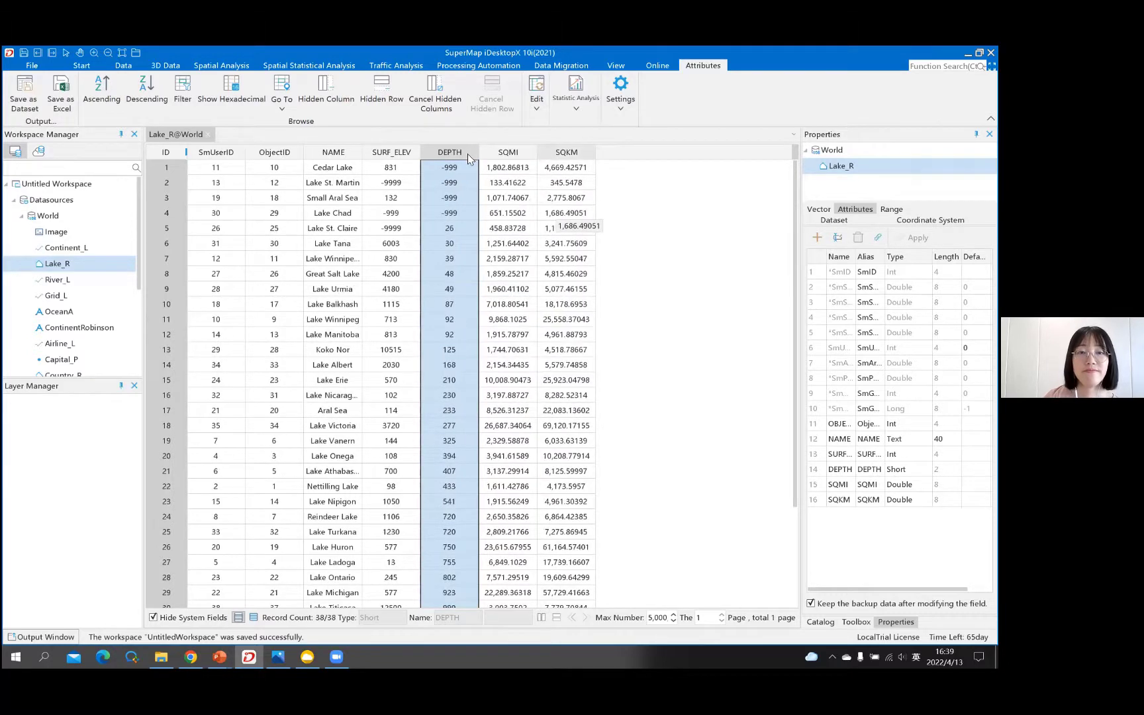
right_click(468, 154)
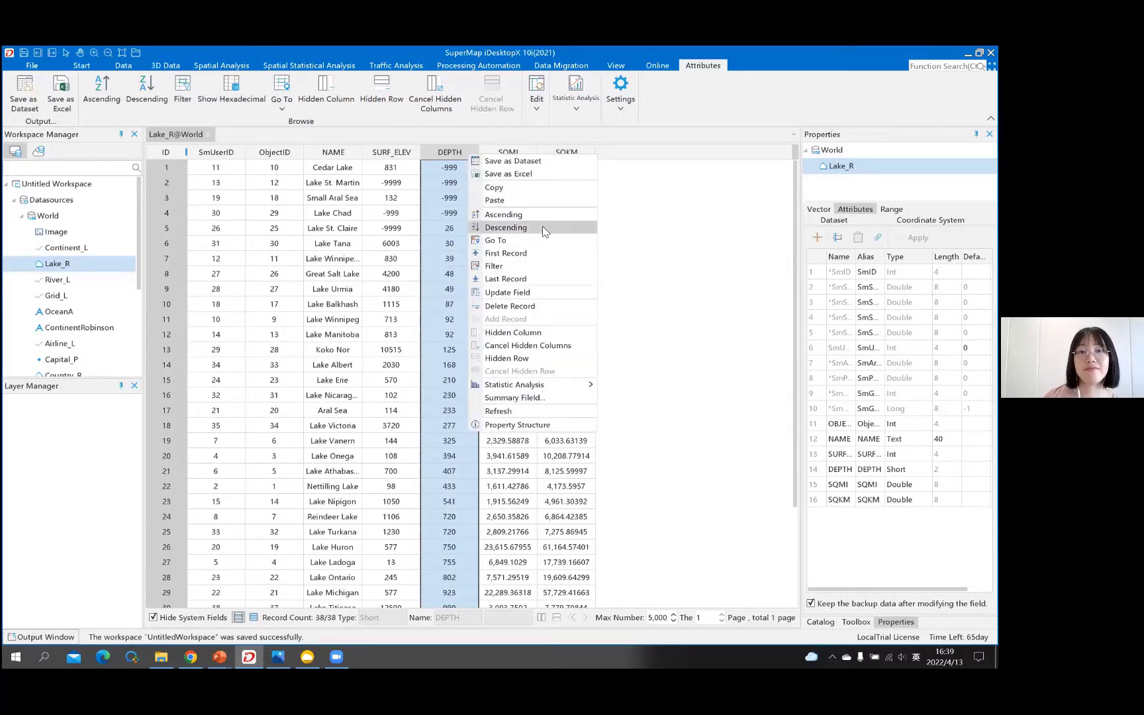
click(543, 230)
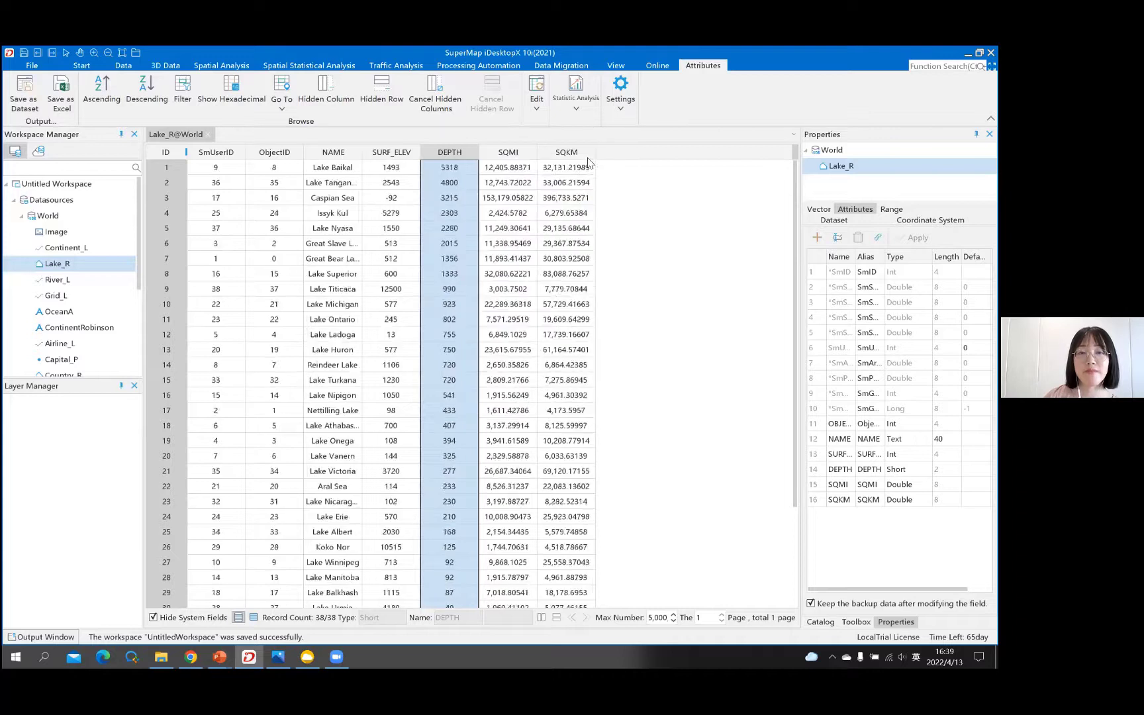
click(525, 155)
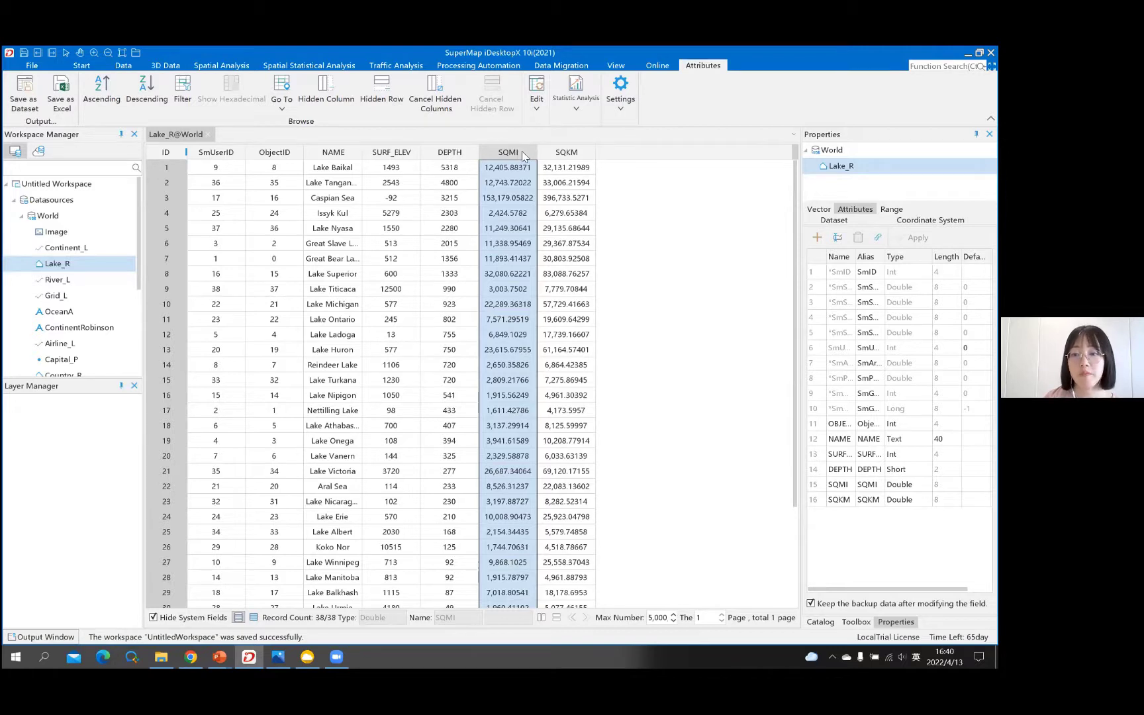
- Bring up the Statistic Analysis submenu for the SQMI column
right_click(522, 152)
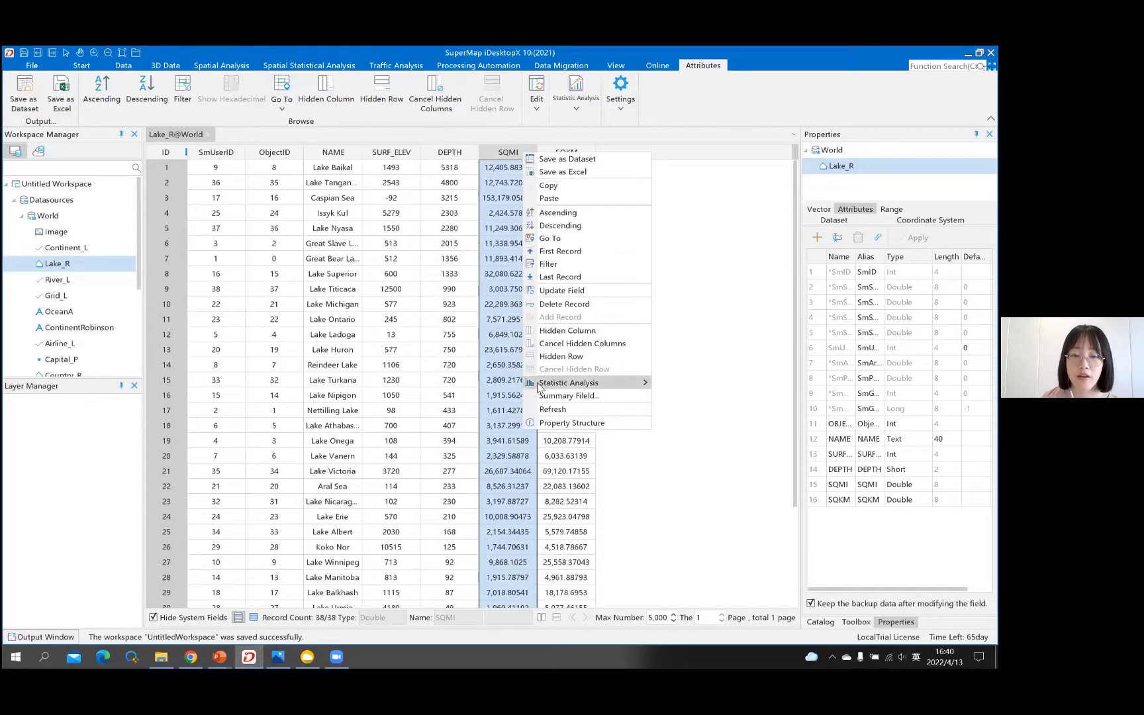
mouse_move(539, 389)
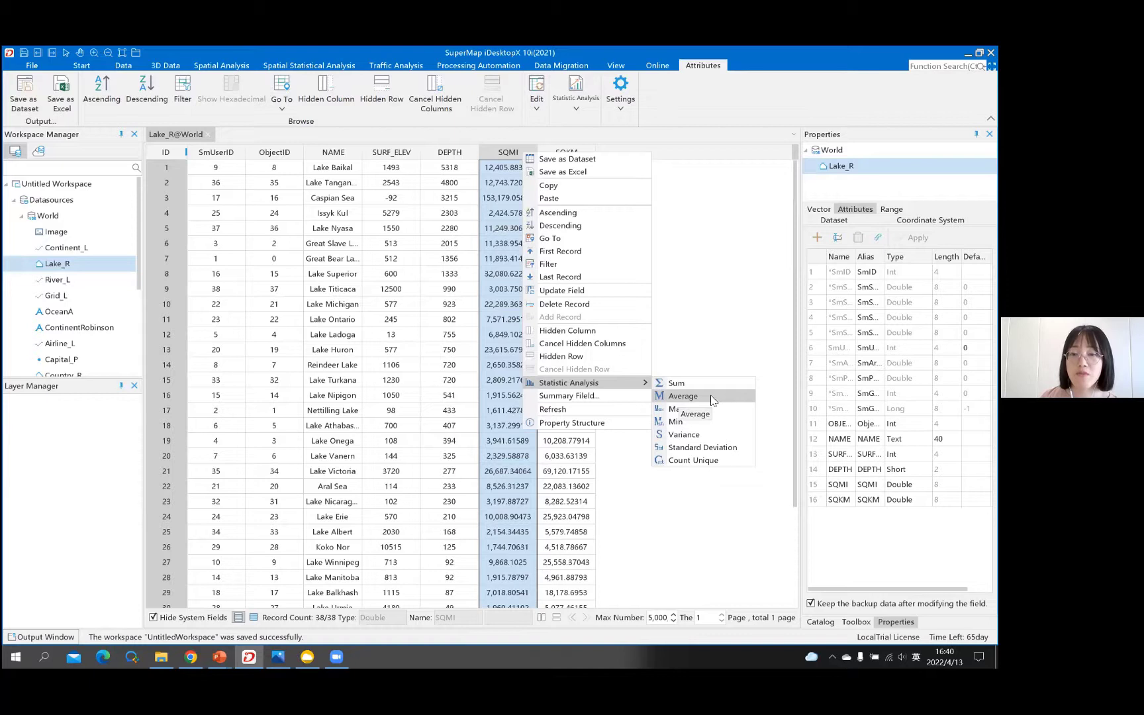
- Compute the SQMI average (10829.226378421054) and read it in the Output Window
click(712, 400)
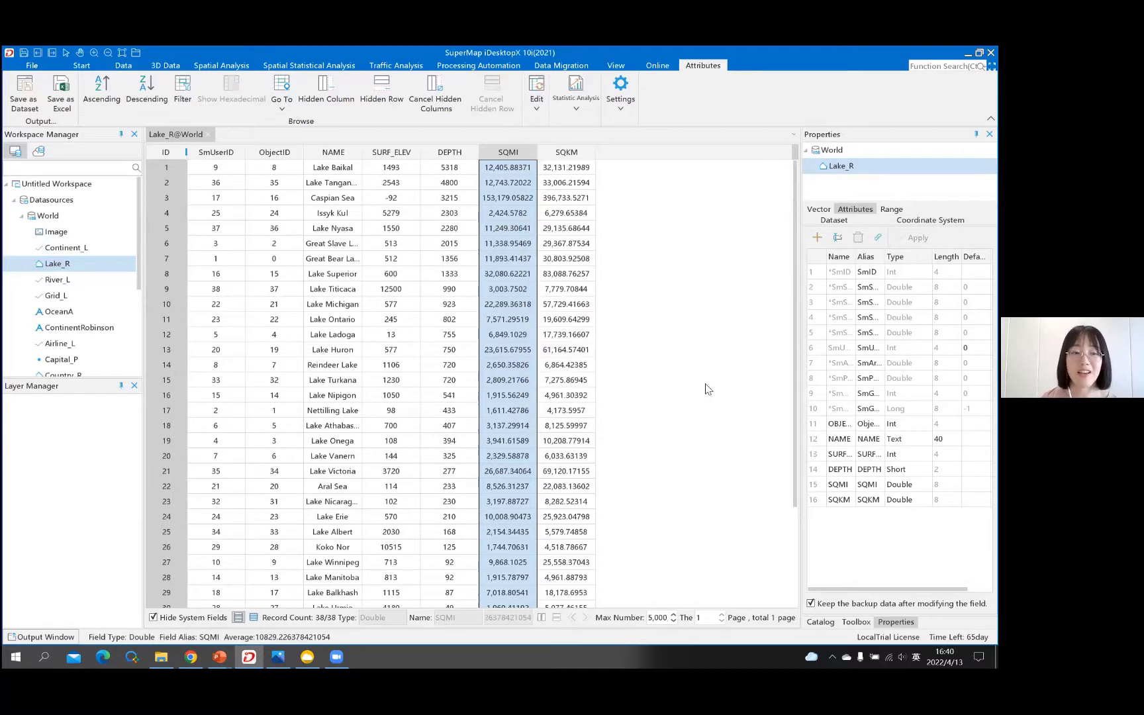
click(29, 637)
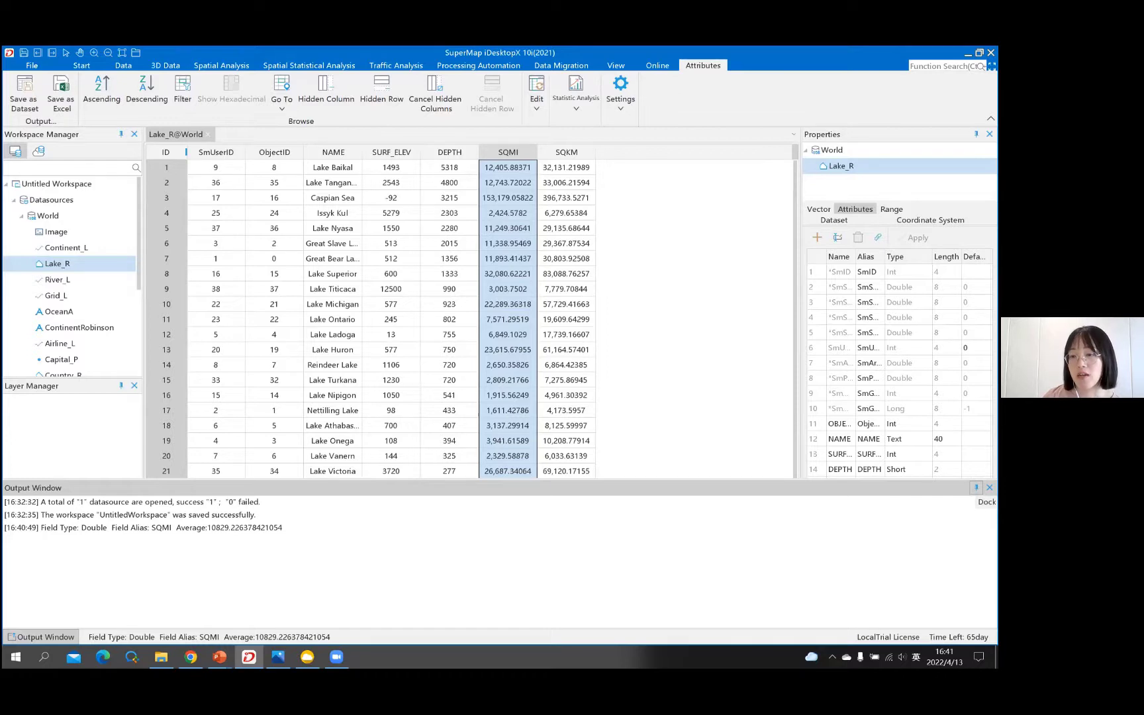
- Dock the Output Window below the table, give the table more room, then close the log
click(976, 487)
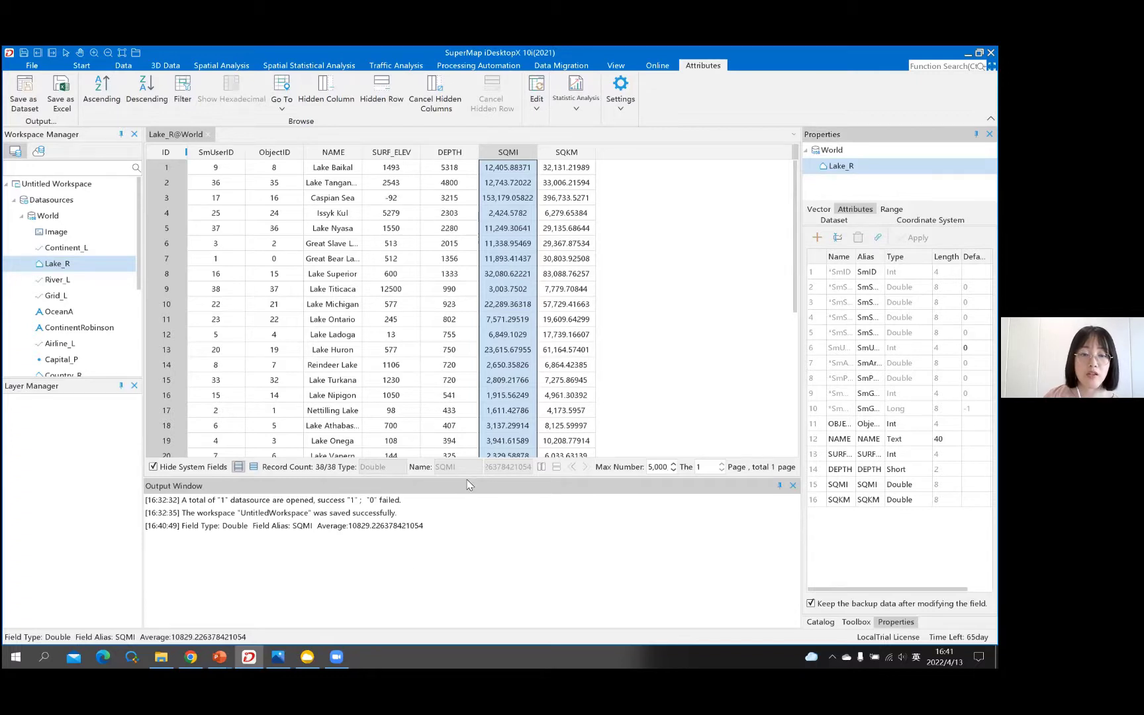
drag(468, 487, 468, 505)
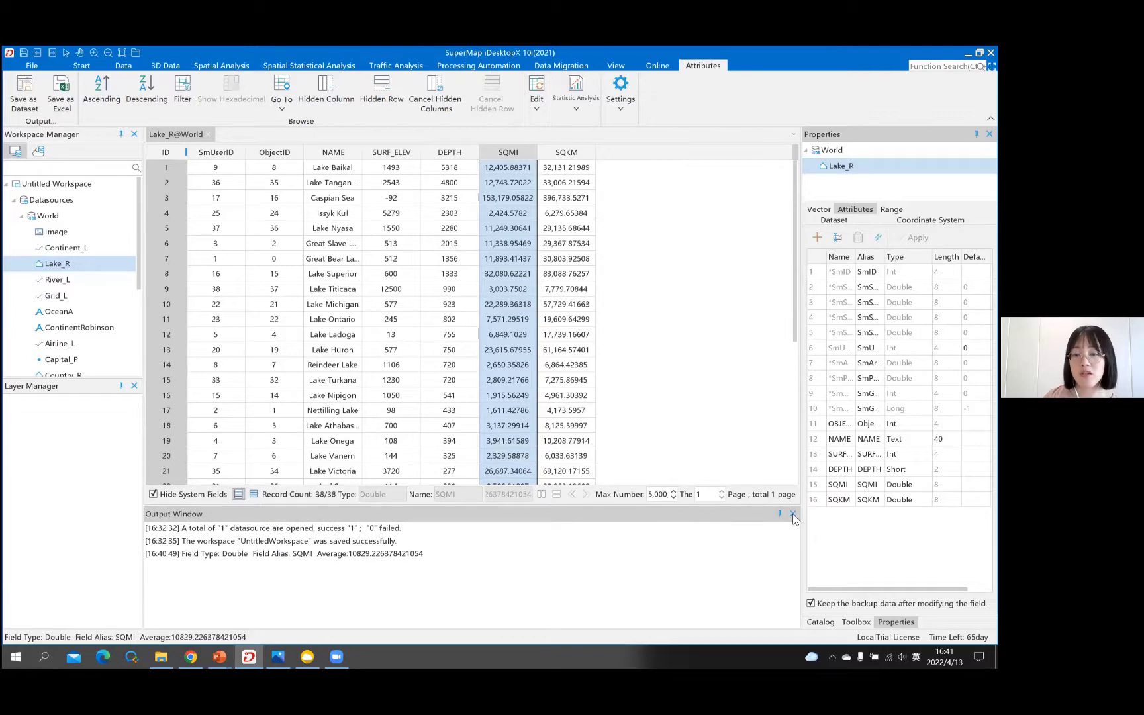
click(794, 515)
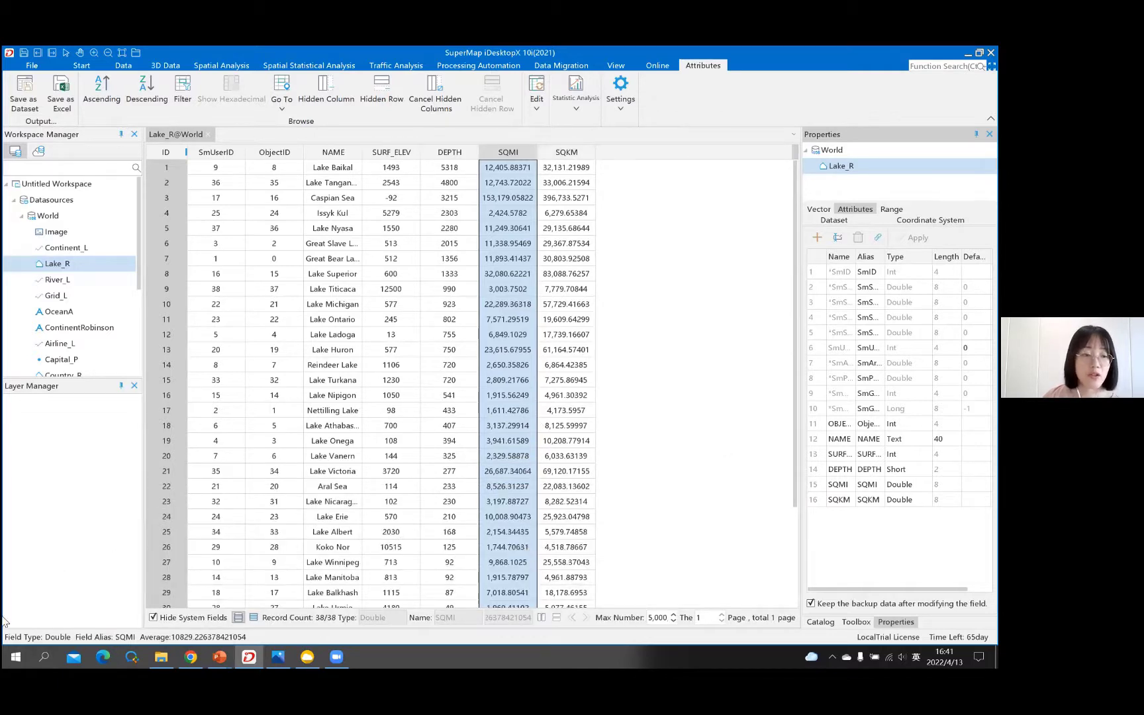
click(53, 639)
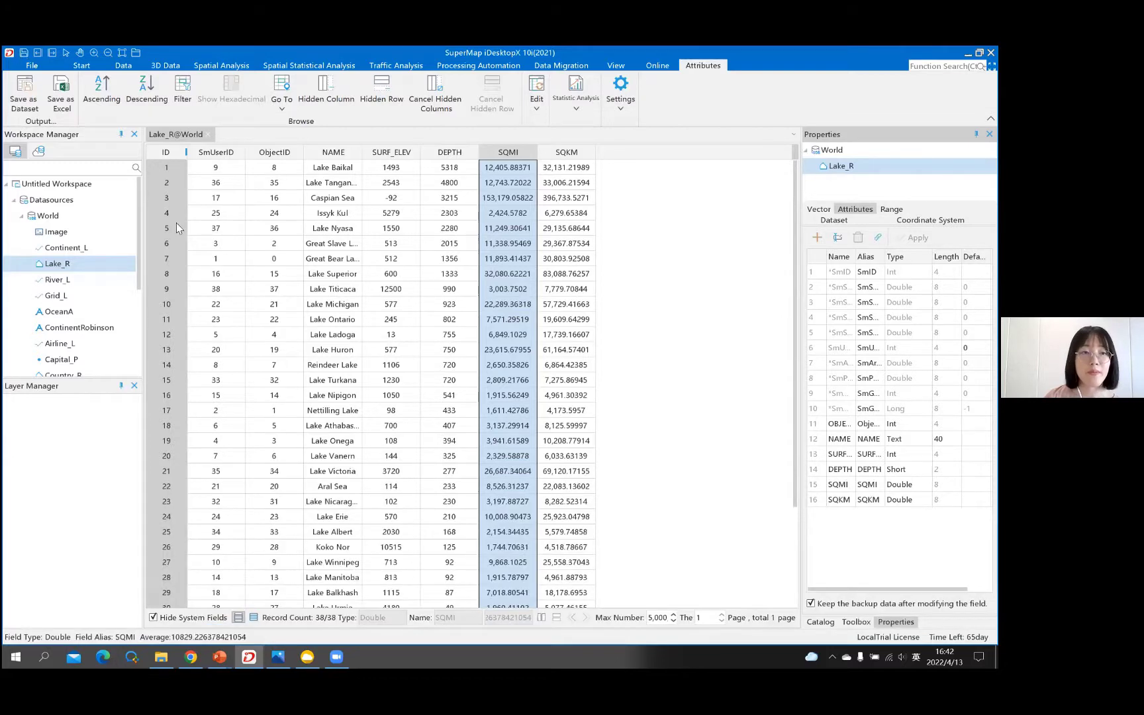
- Close the Lake_R@World table tab and add Lake_R to a new map
click(209, 135)
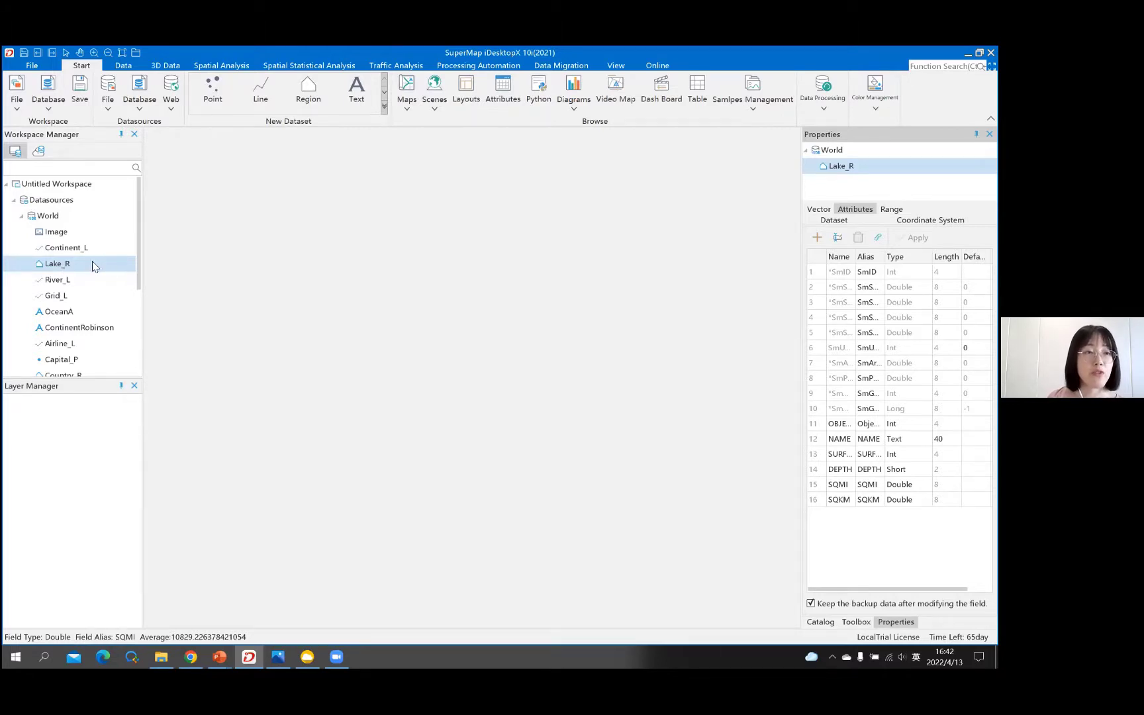
right_click(93, 265)
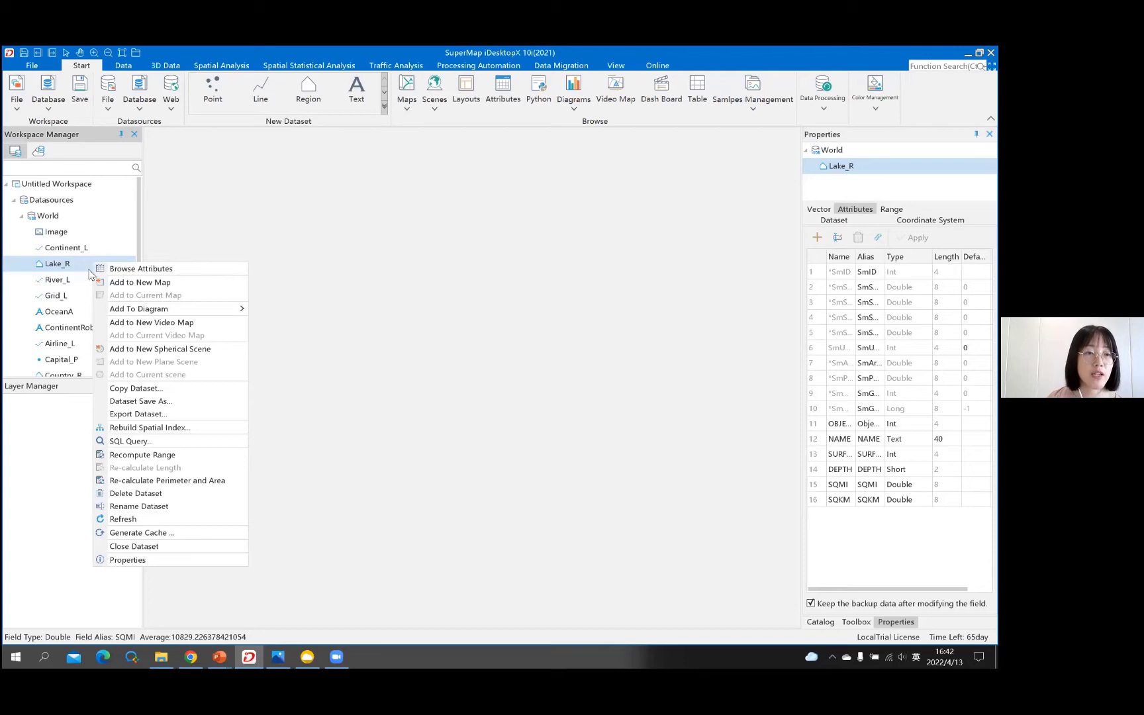
click(176, 282)
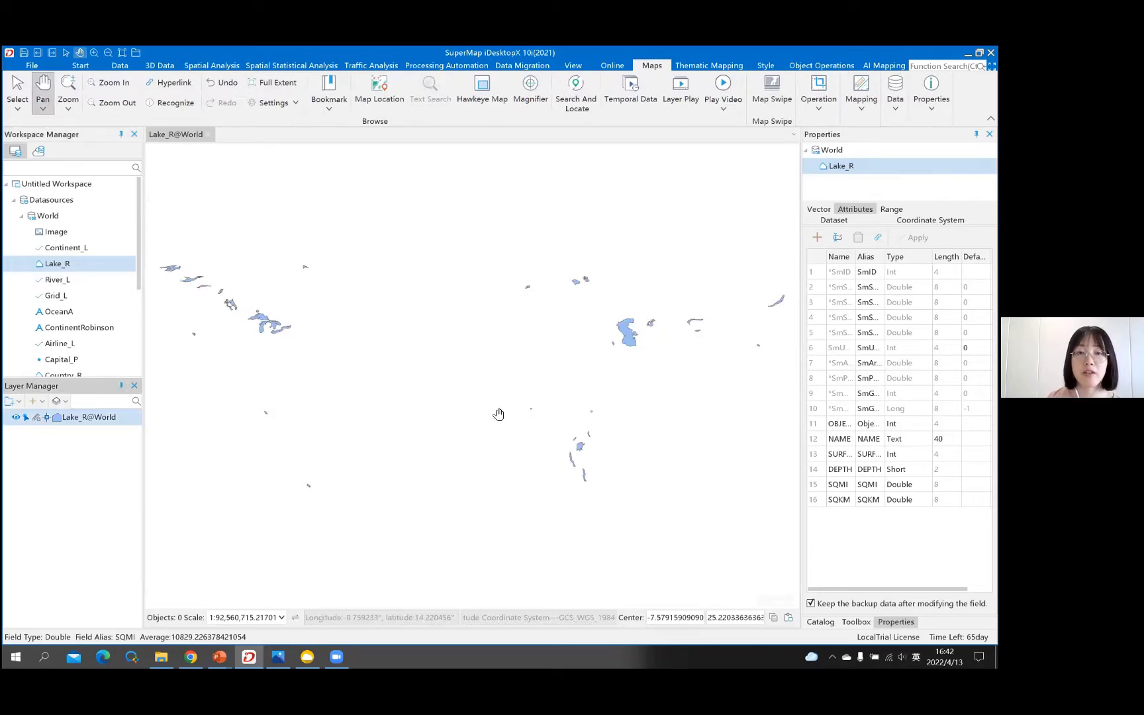
- Zoom and recenter the Lake_R map until the Great Lakes fill the view
scroll(604, 313, up, 2)
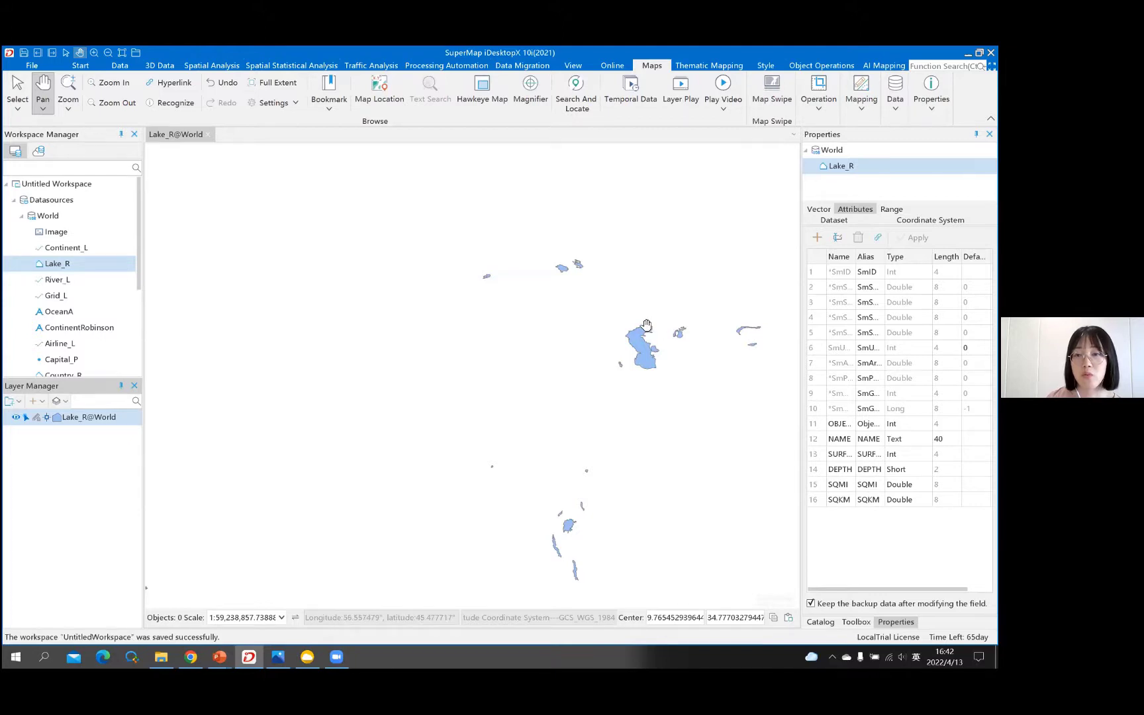
scroll(659, 354, up, 3)
scroll(565, 313, down, 3)
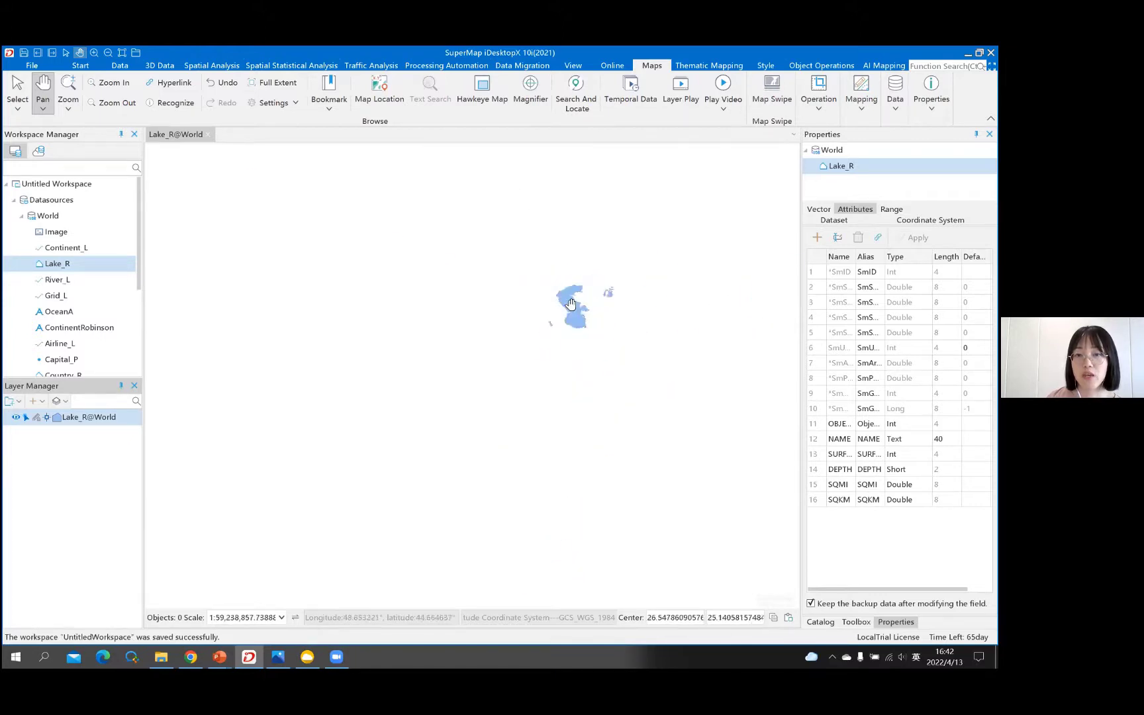
scroll(564, 313, down, 3)
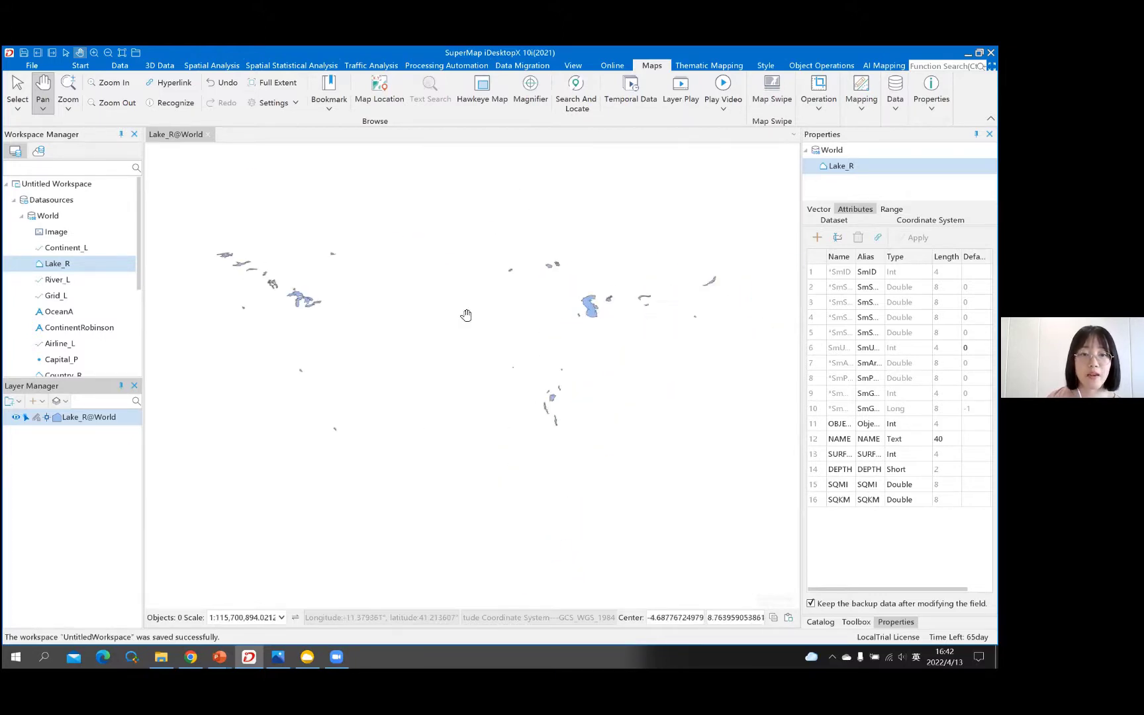
scroll(333, 282, up, 1)
scroll(316, 319, up, 6)
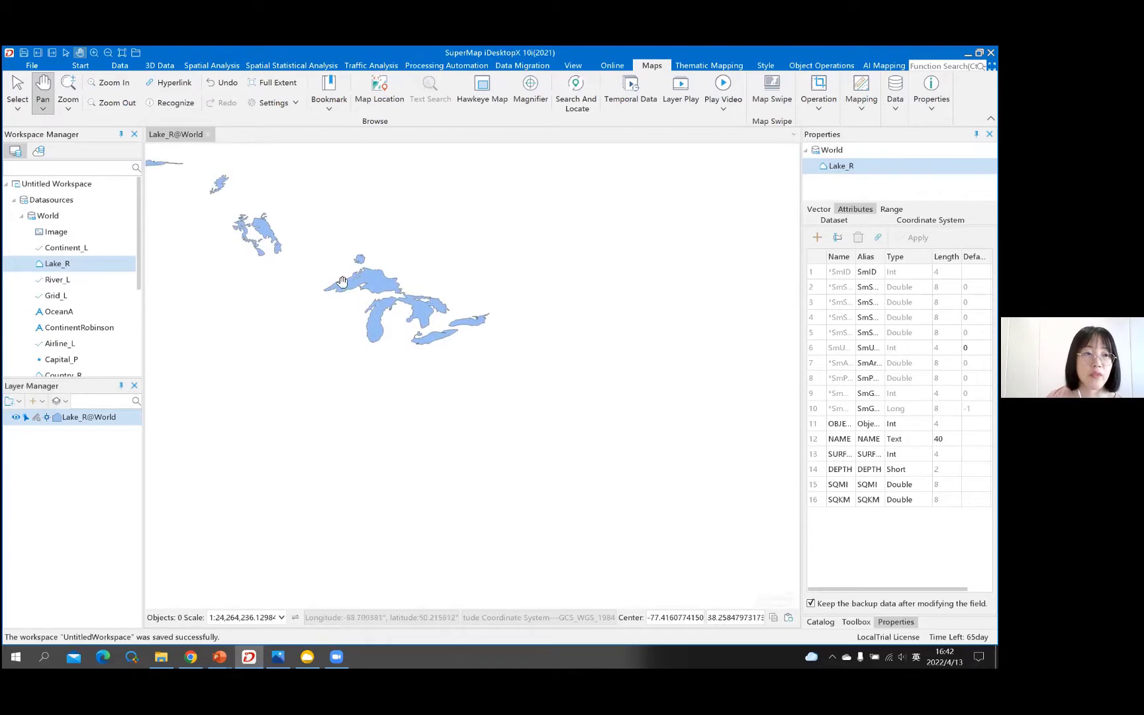
scroll(343, 260, up, 1)
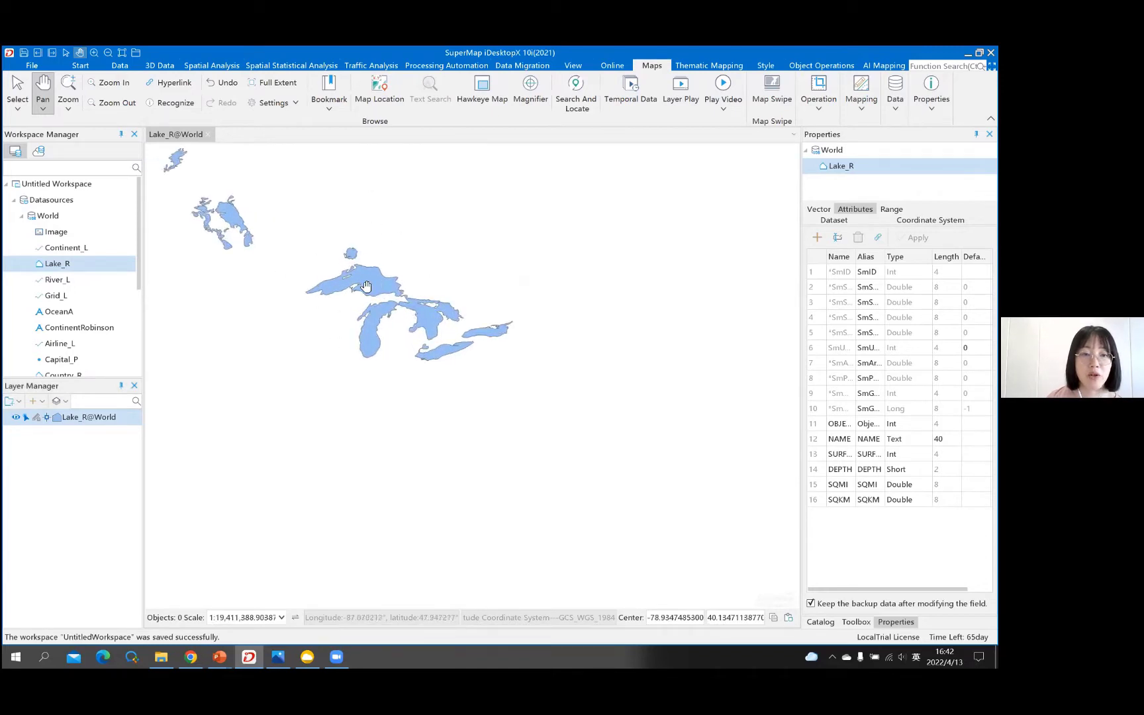
drag(460, 356, 461, 358)
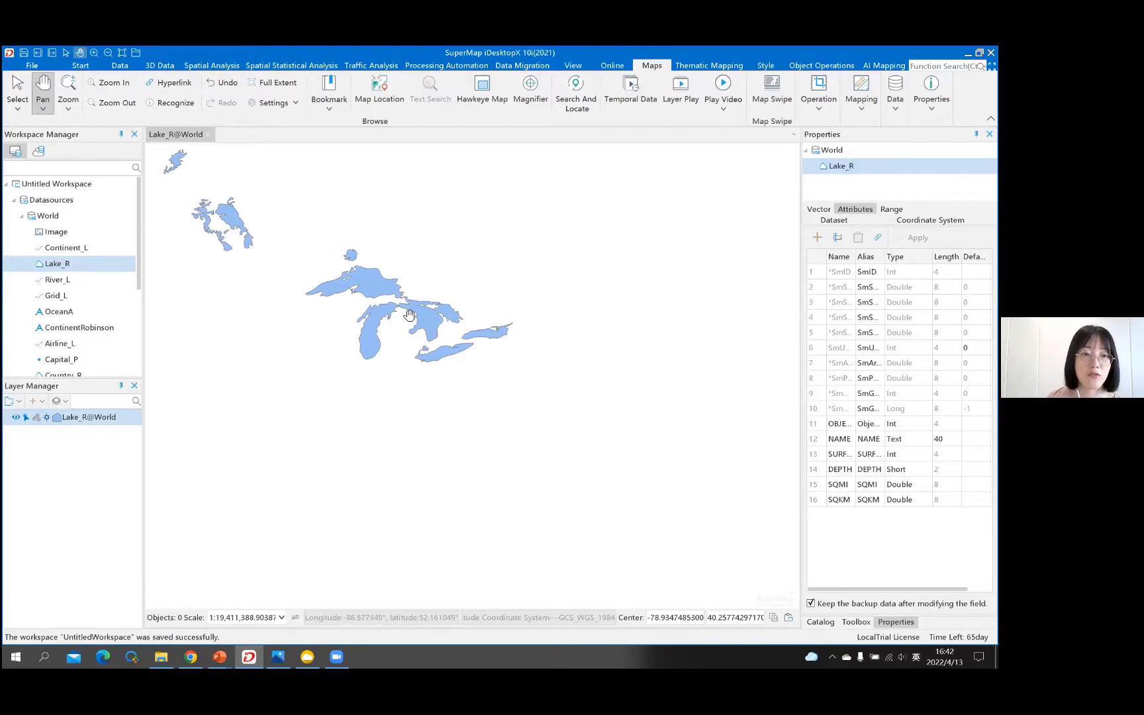
scroll(405, 303, up, 5)
scroll(406, 303, down, 1)
scroll(379, 288, down, 1)
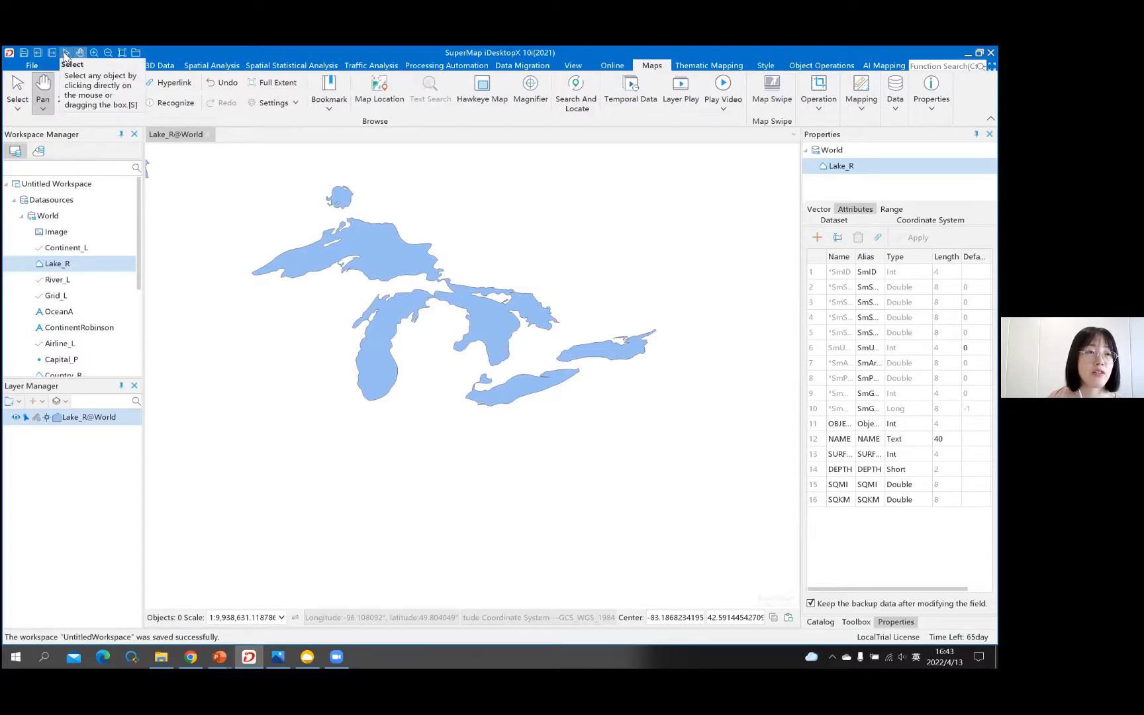
- In Select mode, inspect Michigan, Erie, Huron and Ontario attributes, then clear the selection
click(65, 57)
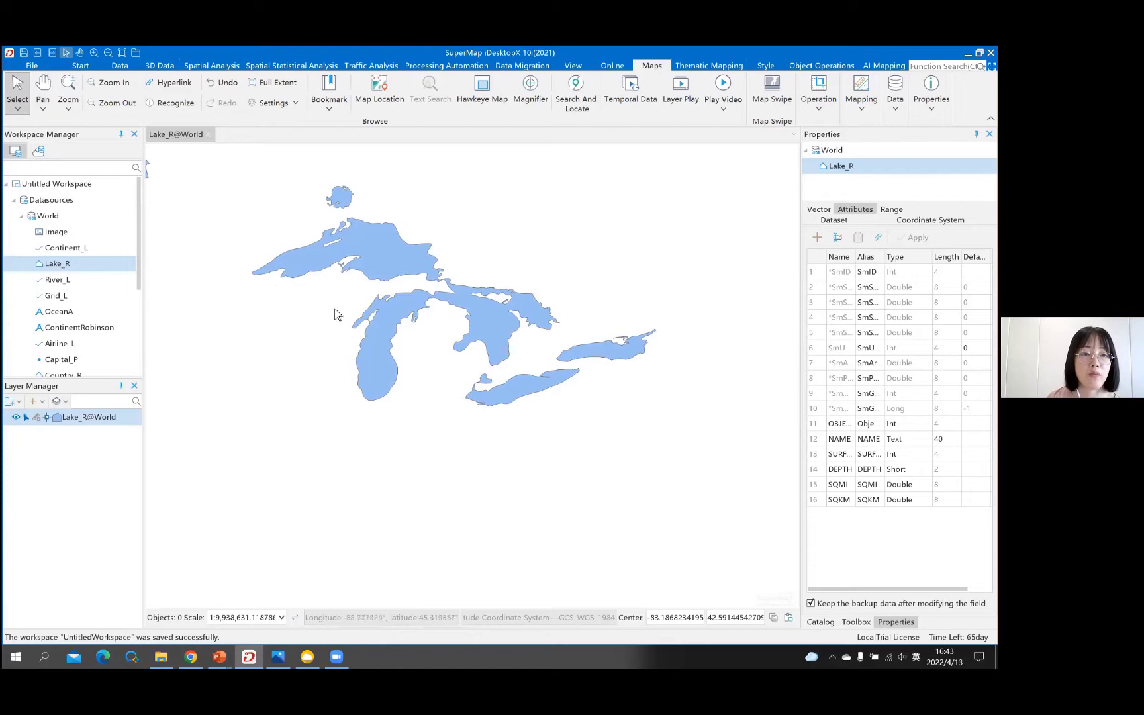
click(379, 368)
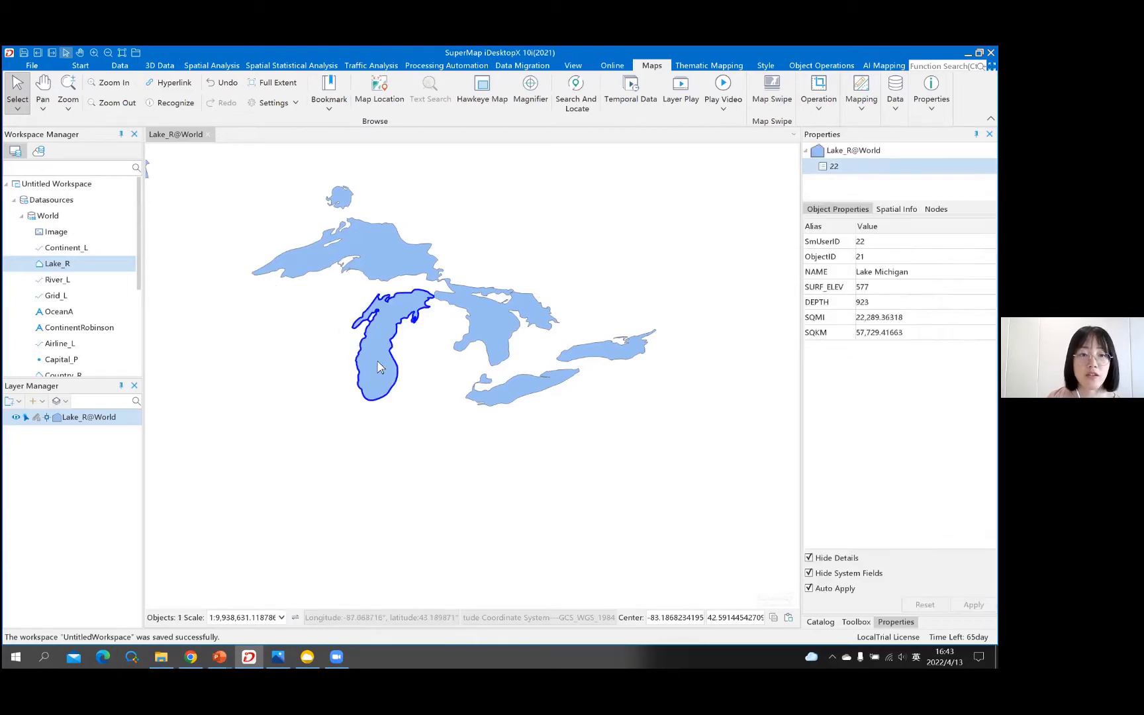
click(524, 396)
click(502, 340)
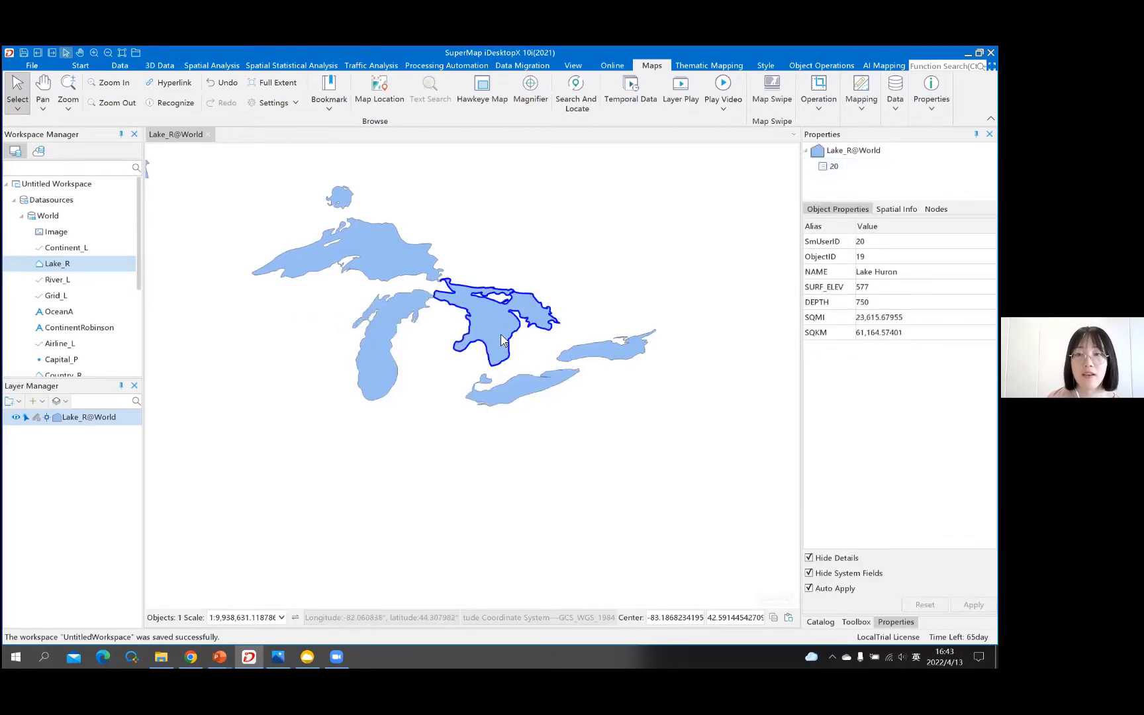
click(623, 360)
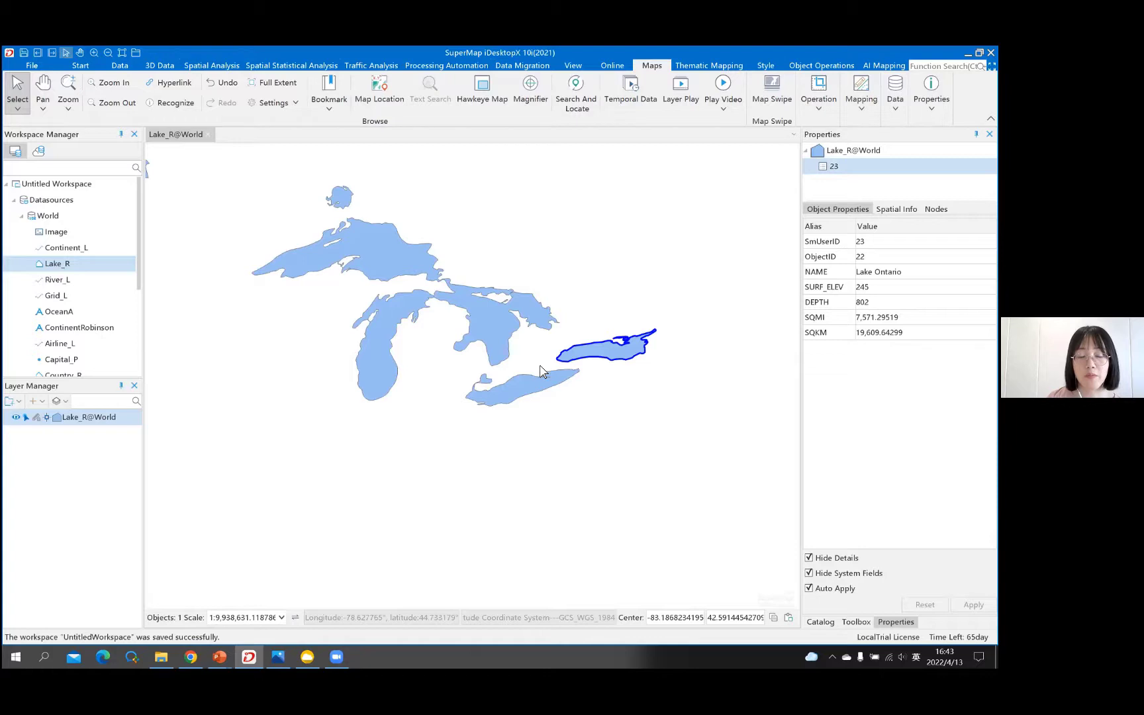
click(521, 395)
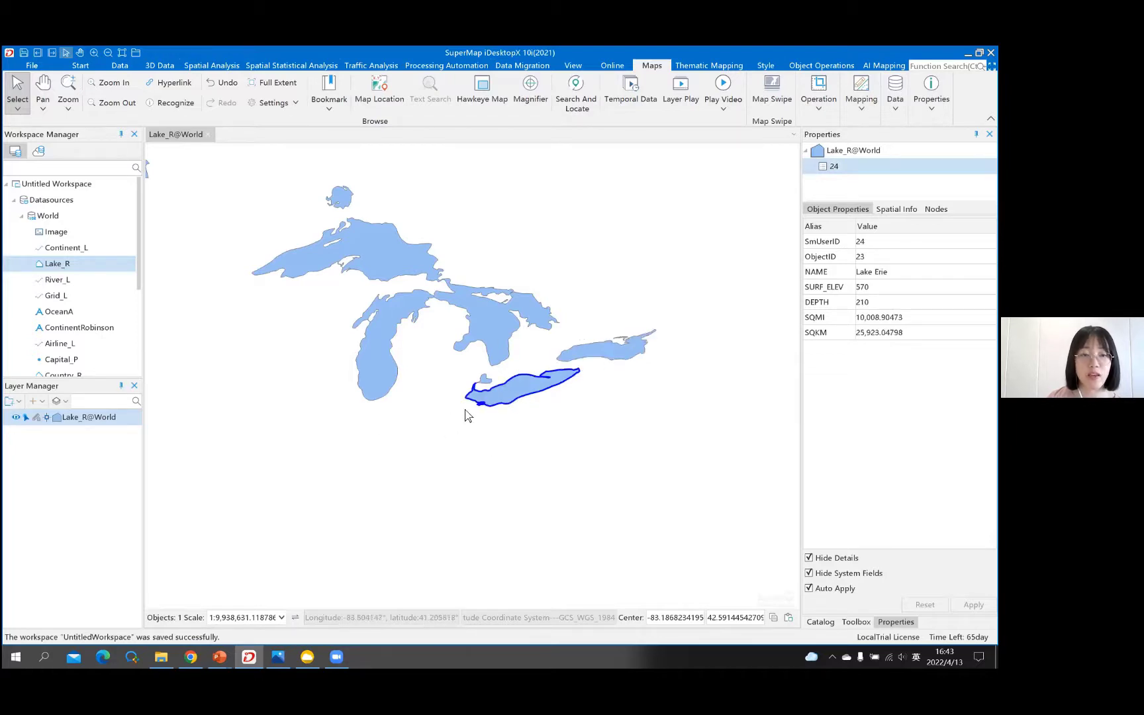
click(411, 420)
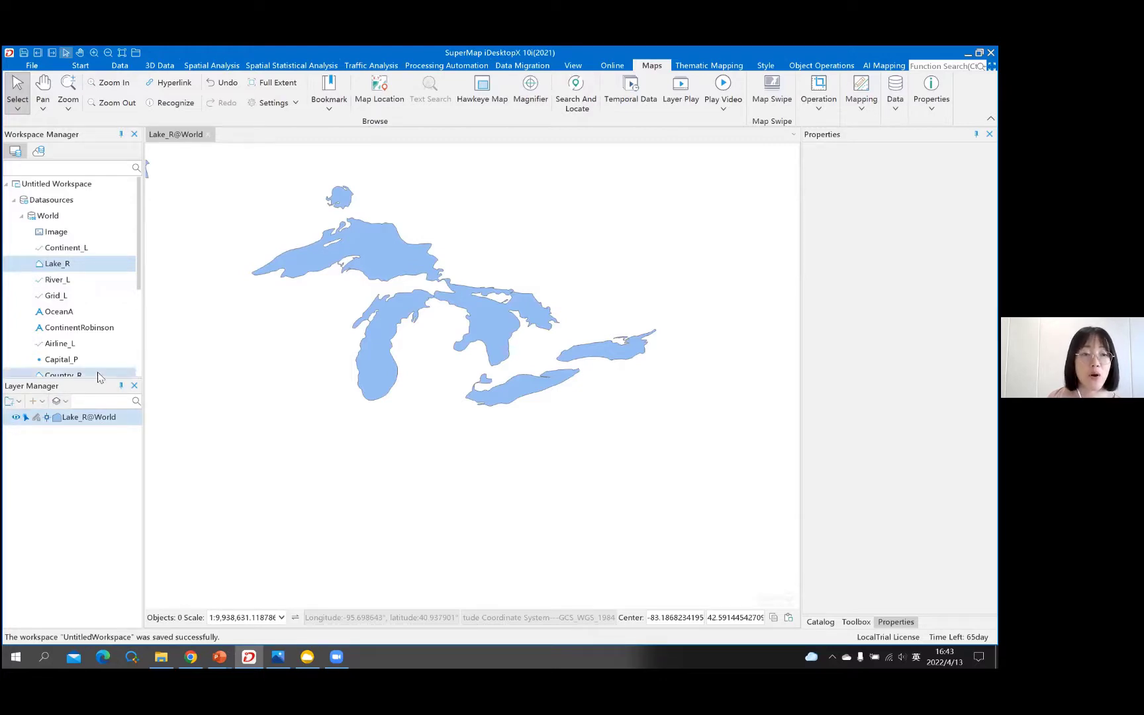
- Dock Lake_R@World's associated attribute table beneath the map and make the map active again
right_click(73, 424)
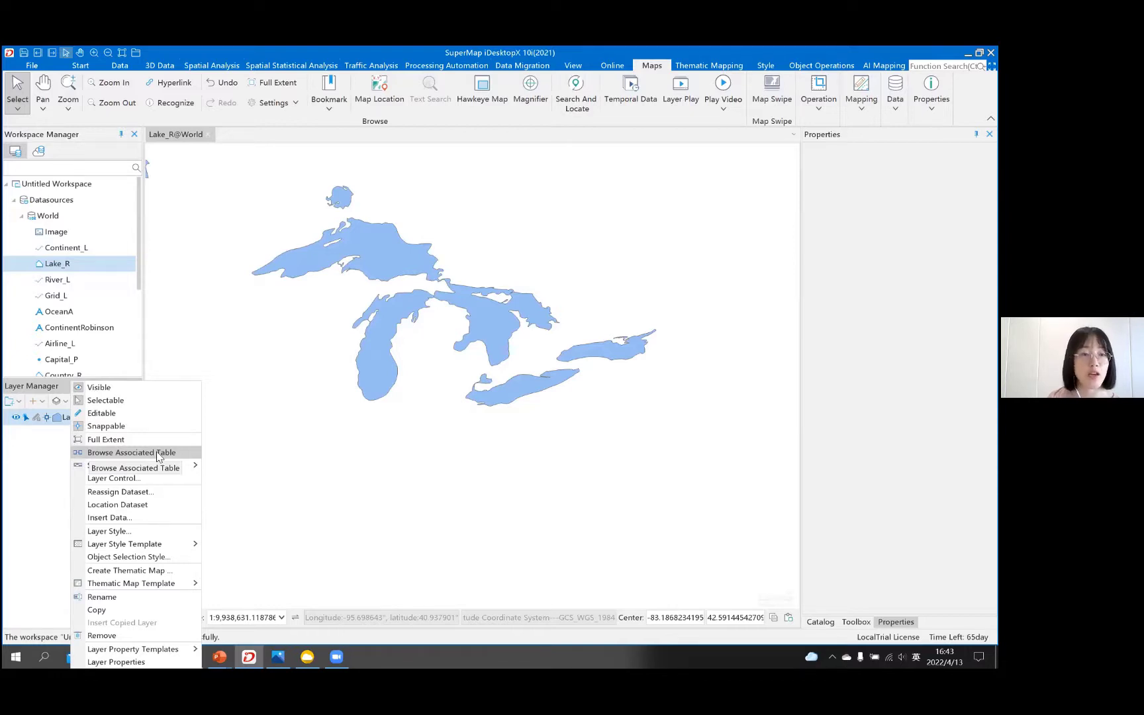
click(158, 456)
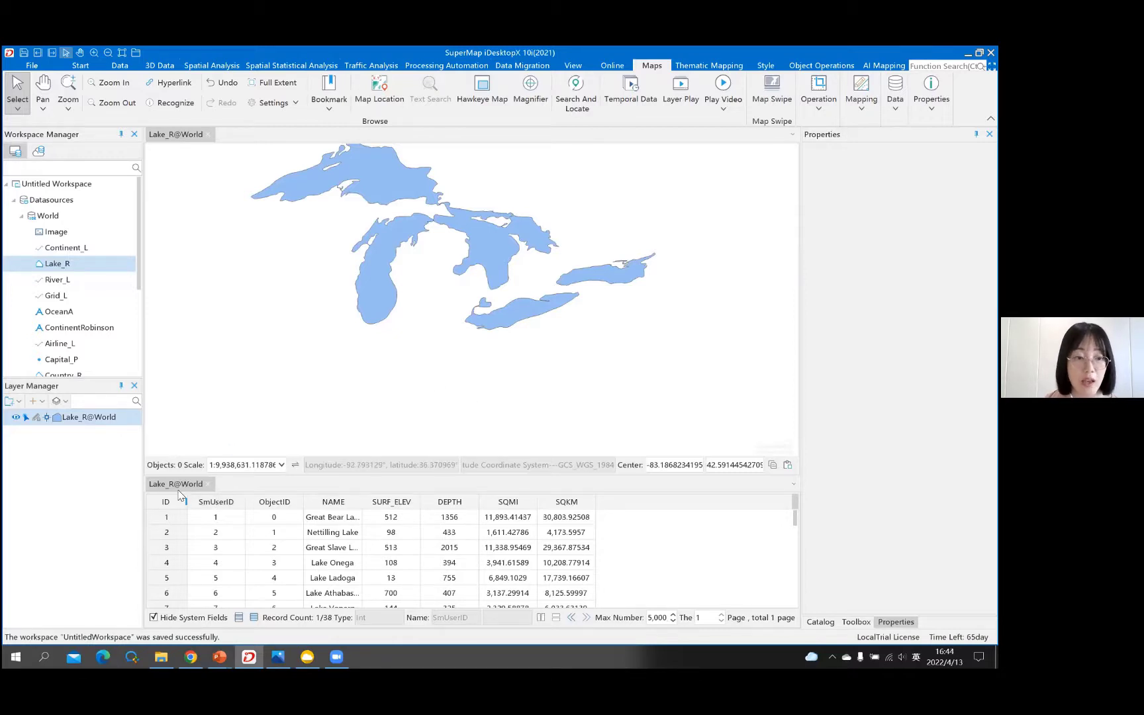
mouse_move(205, 498)
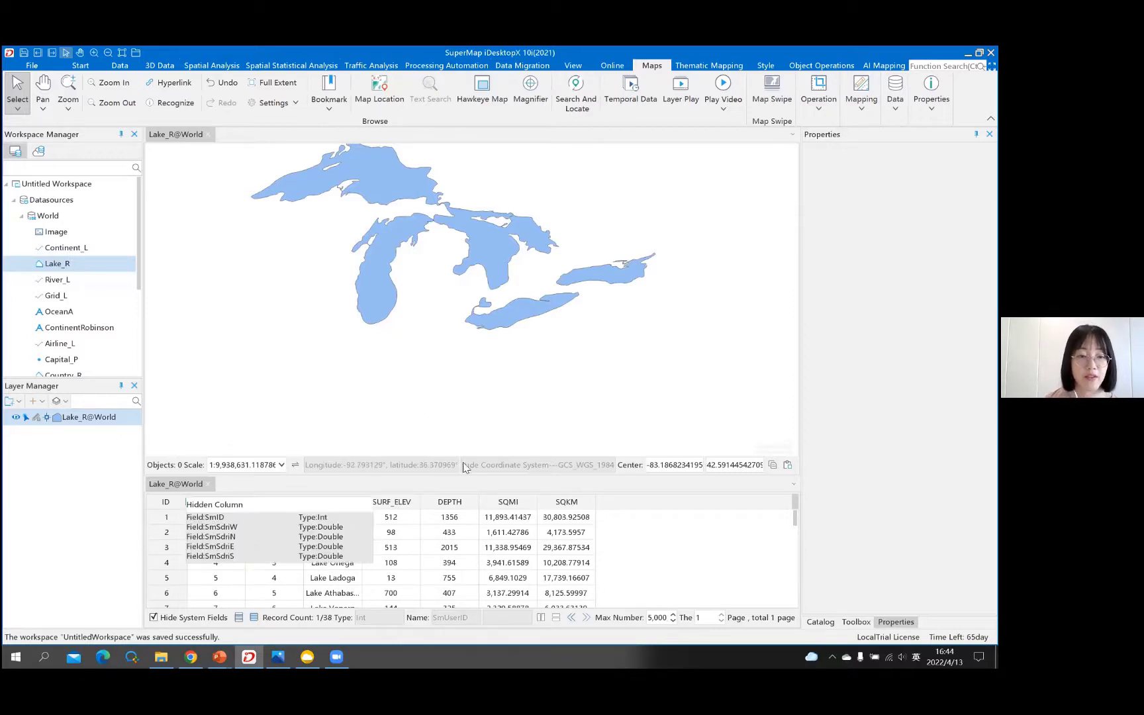
click(354, 482)
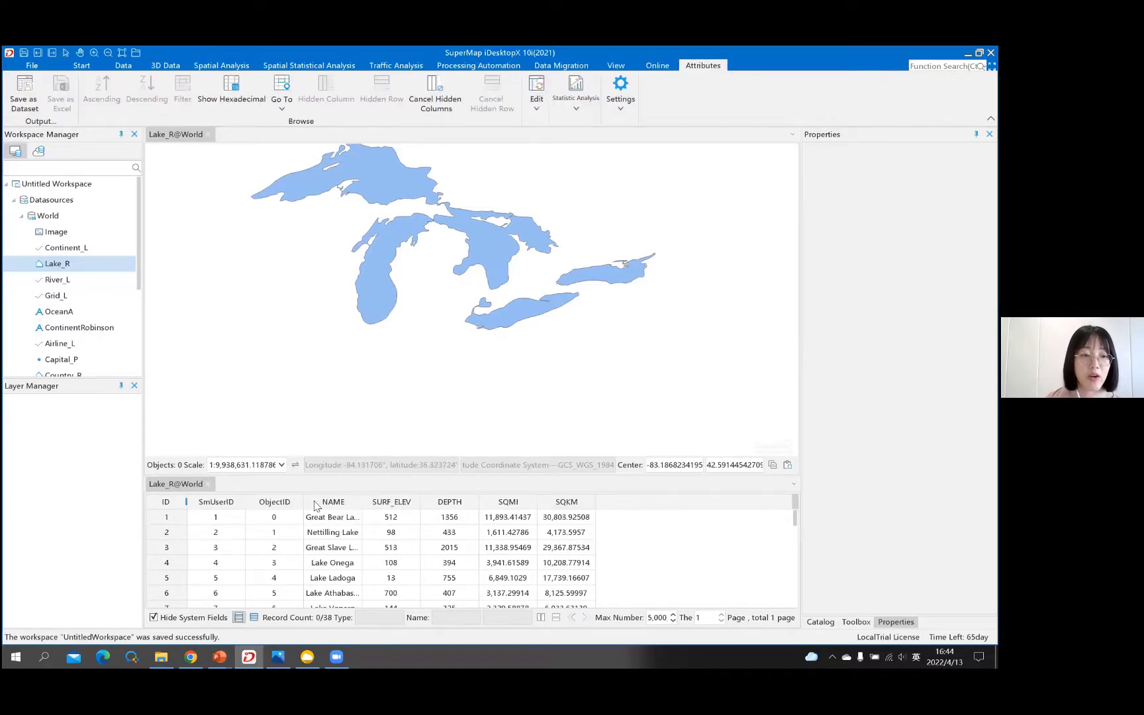
click(218, 467)
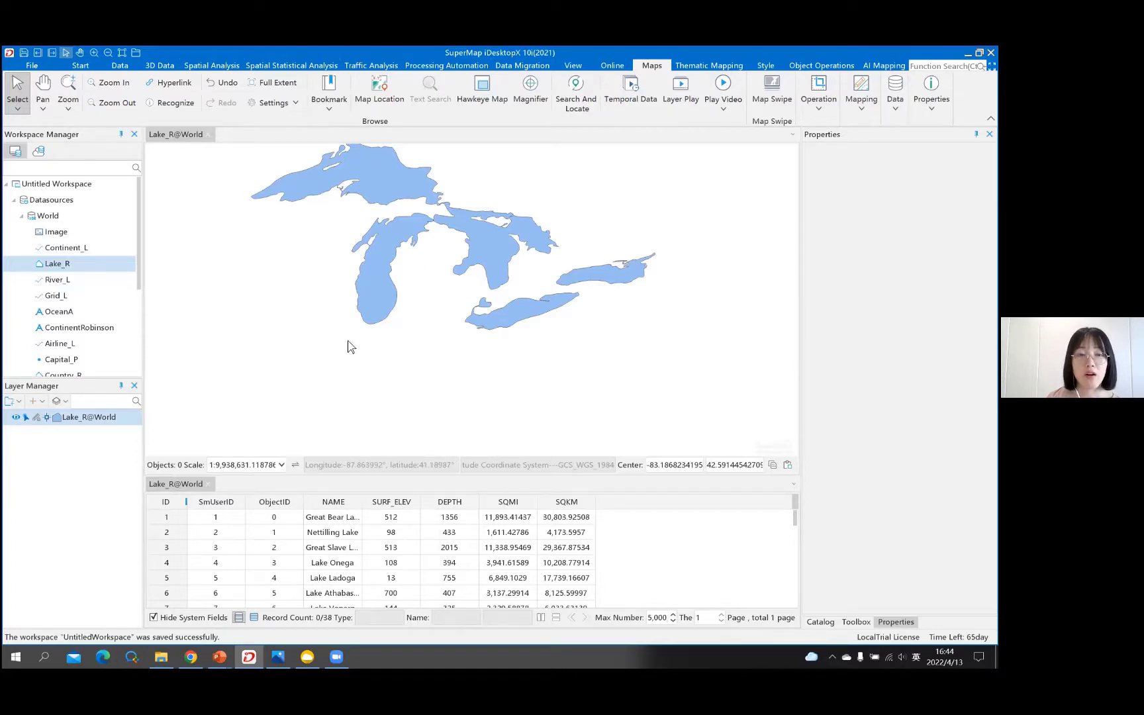
- Select Lake Michigan on the map and highlight its record in the linked attribute table
click(378, 316)
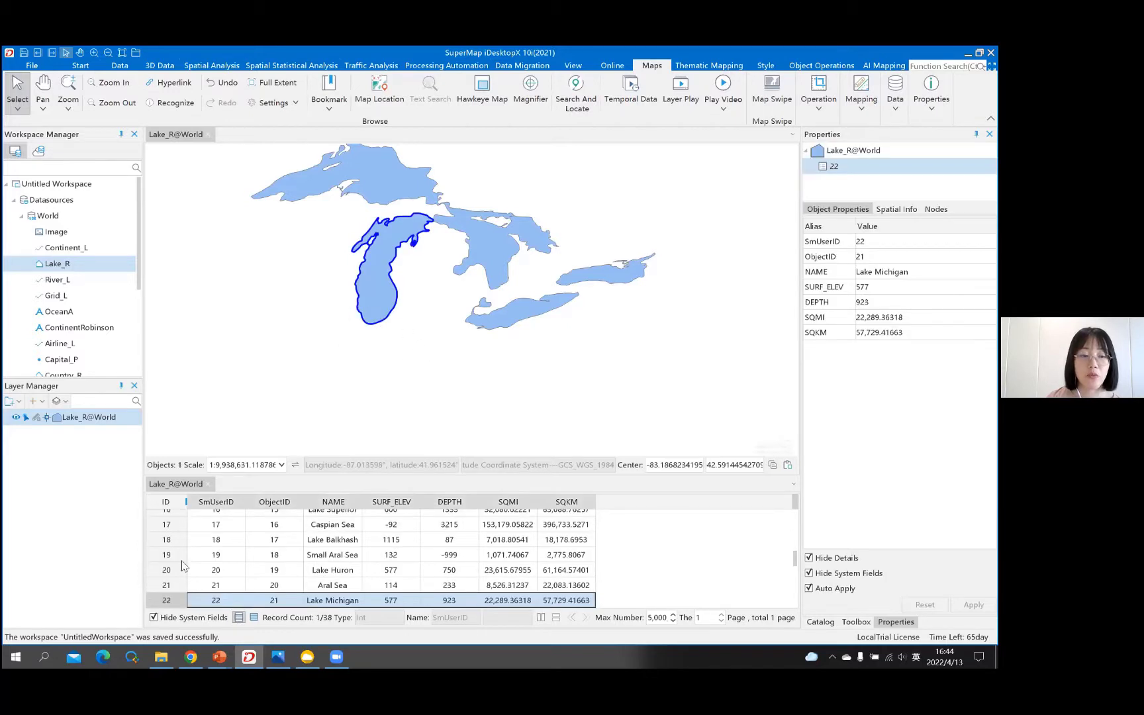
click(165, 602)
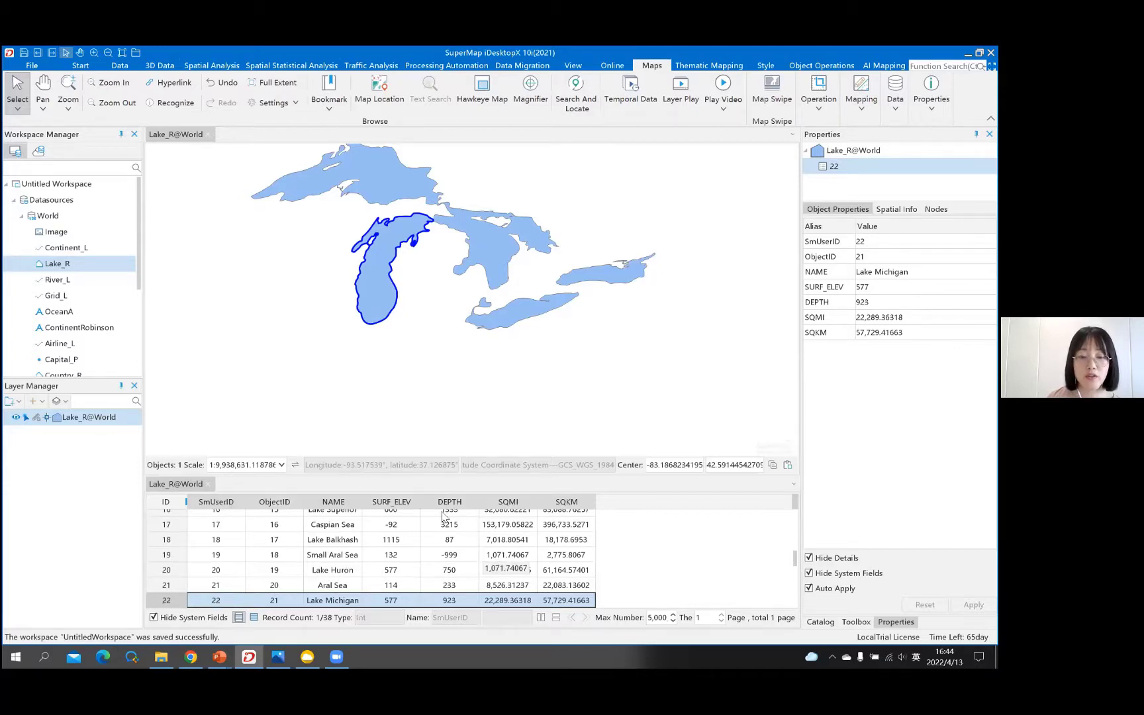
scroll(480, 585, down, 1)
scroll(479, 585, down, 1)
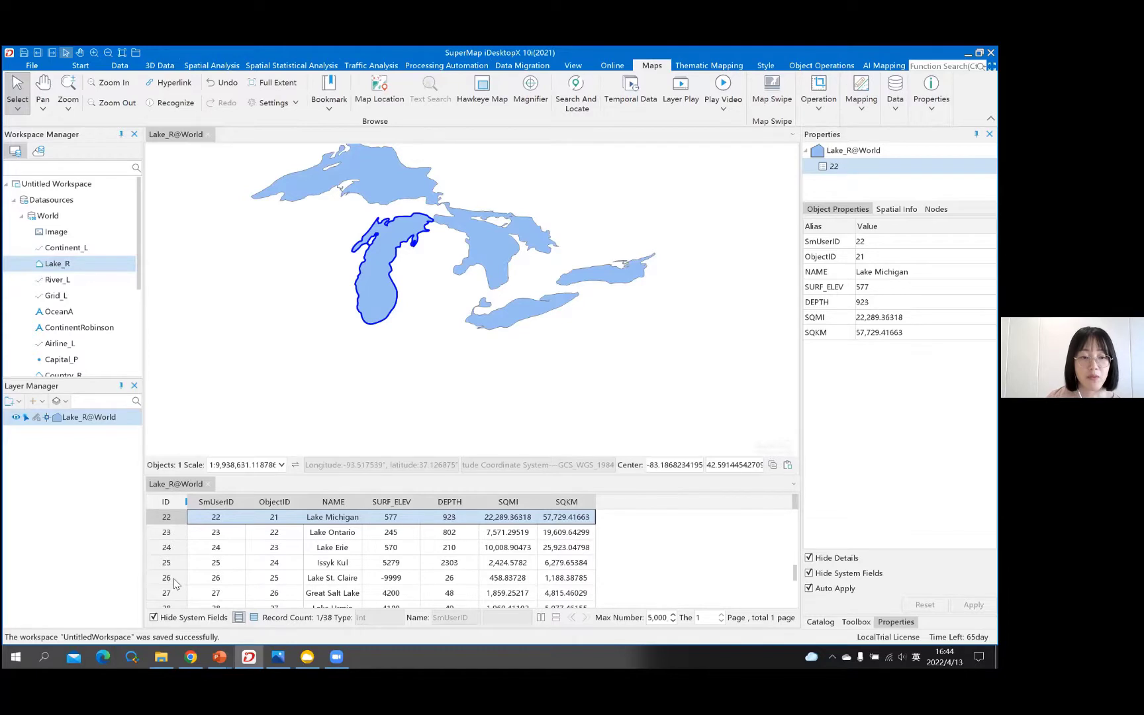
scroll(176, 581, down, 3)
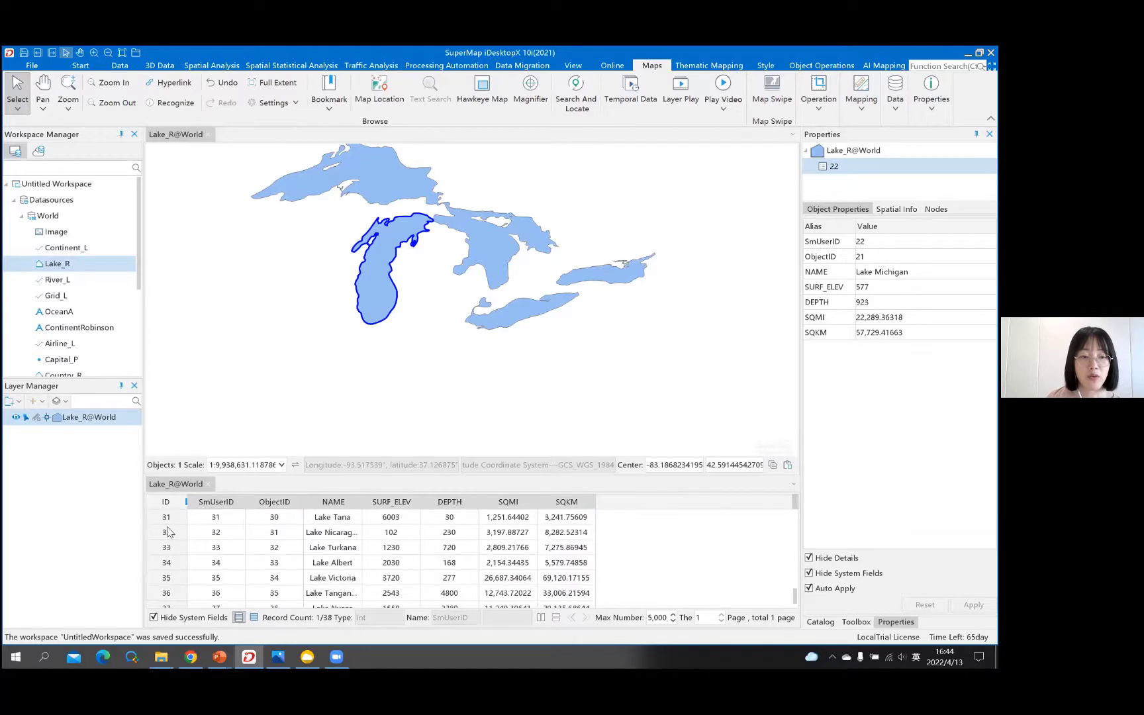
- Zoom to the Lake Victoria, Tanganyika, Titicaca and Albert records from the attribute table
click(167, 578)
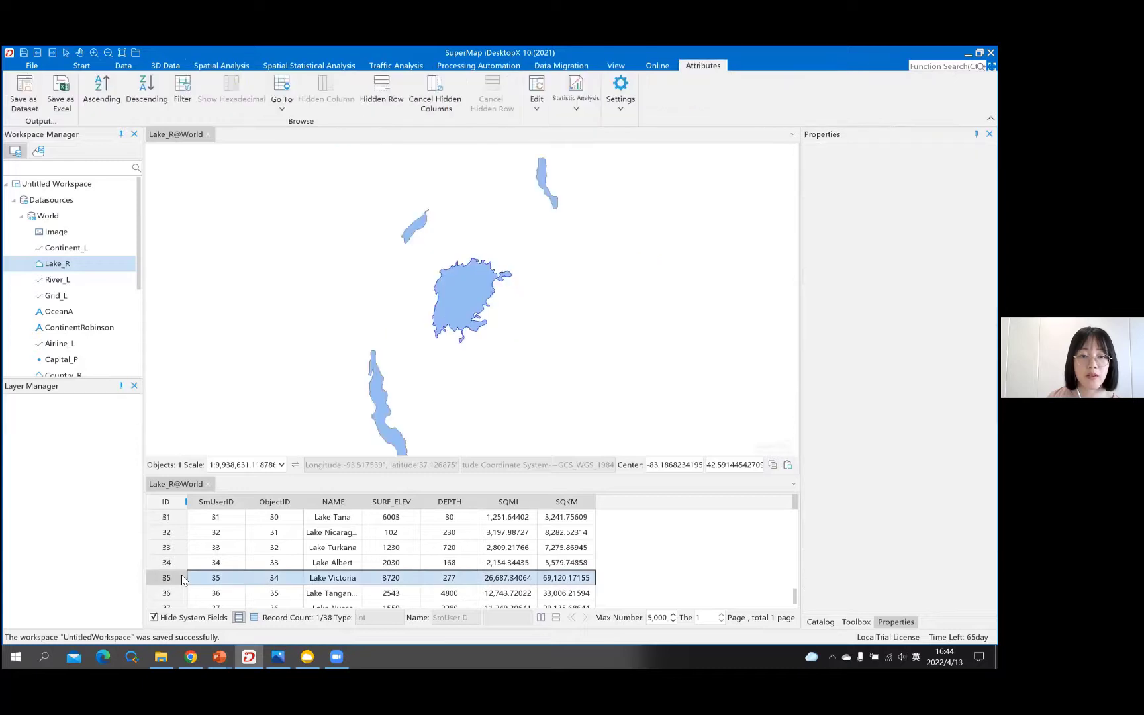
click(474, 261)
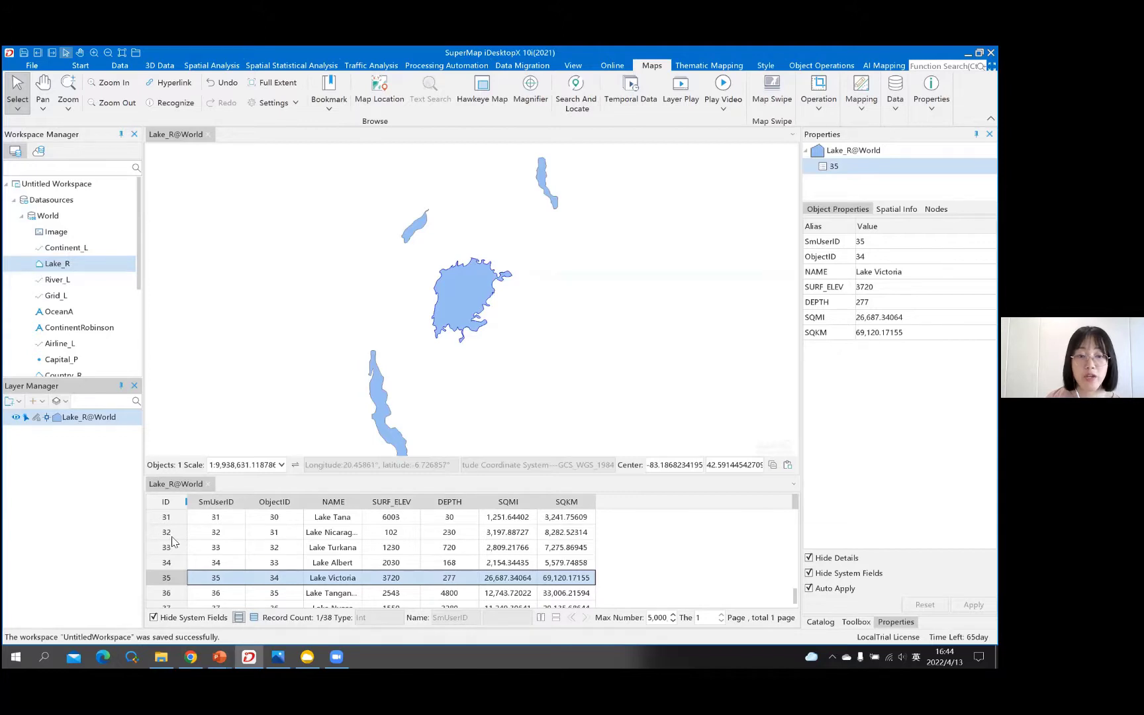
click(166, 593)
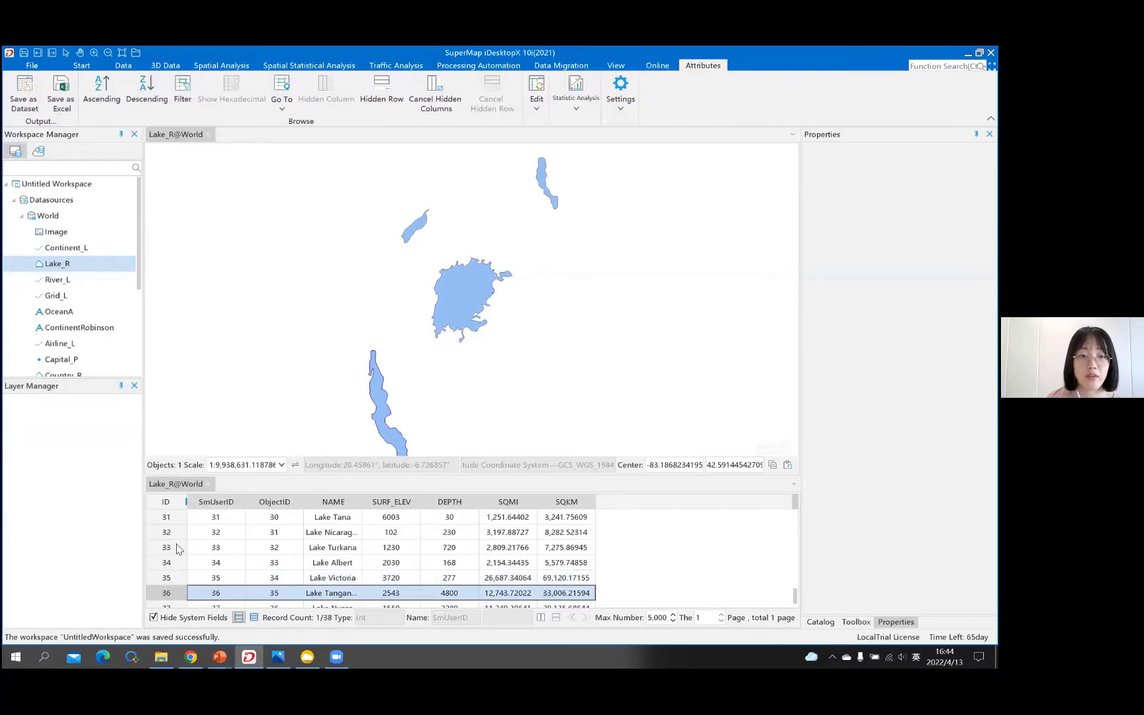
scroll(175, 563, down, 2)
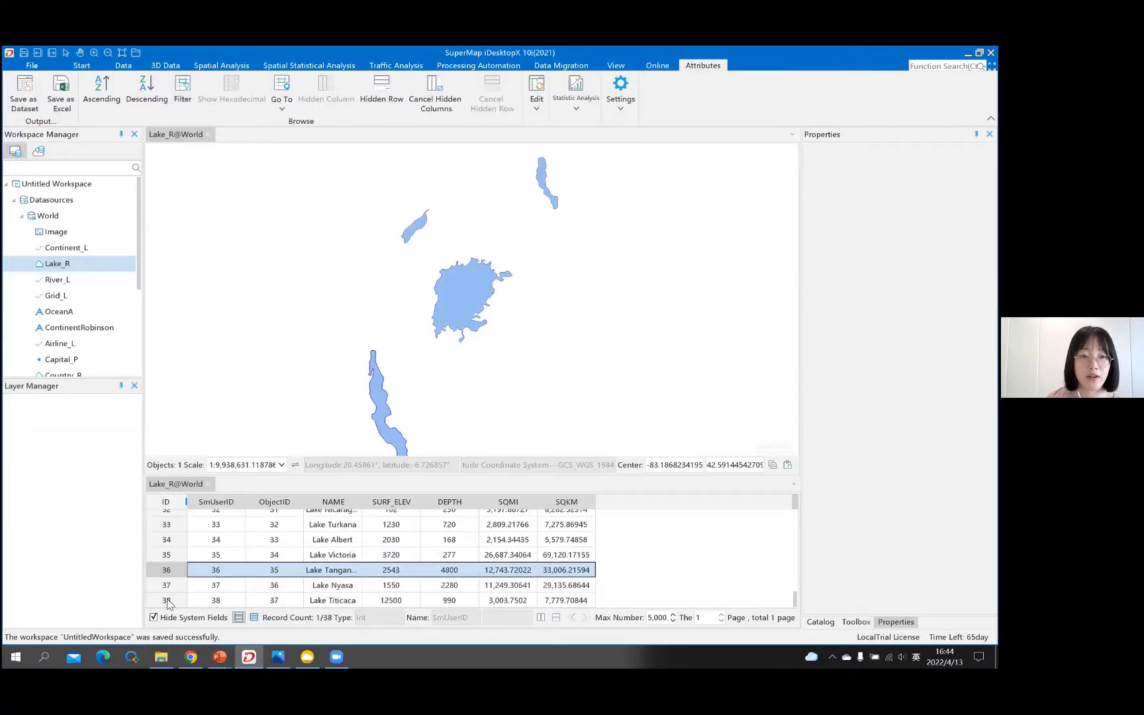
click(170, 601)
click(166, 540)
- Select Lake Victoria and Lake Turkana on the map, then clear the selection
click(510, 383)
click(598, 241)
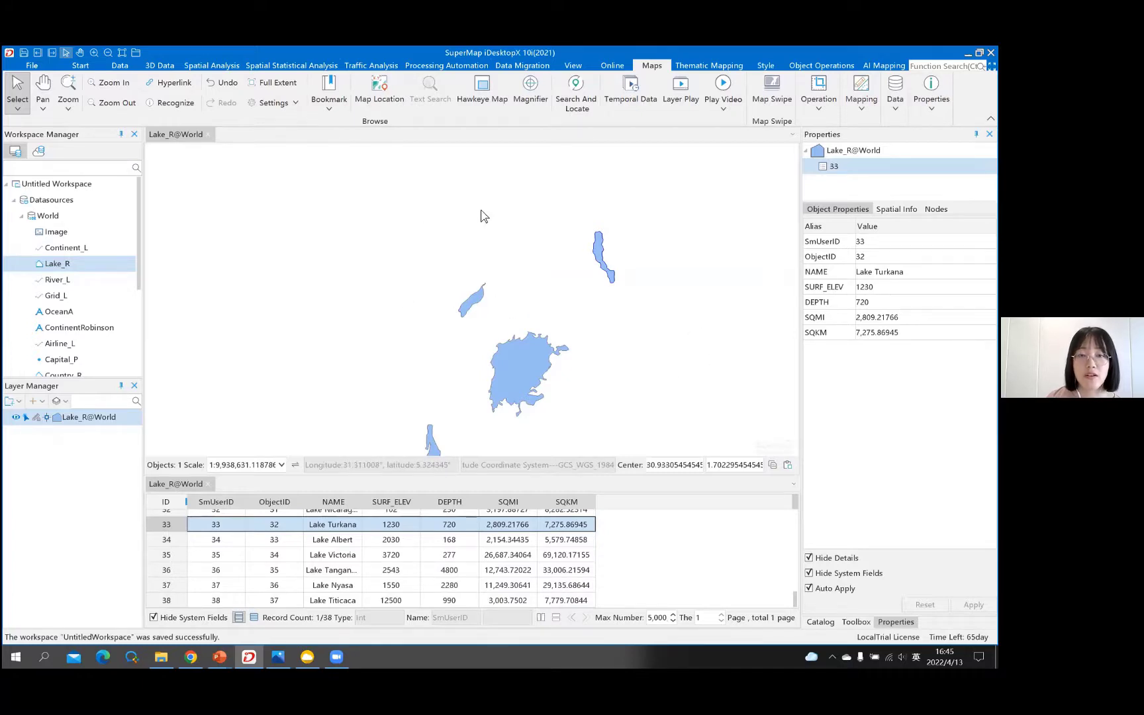
click(499, 237)
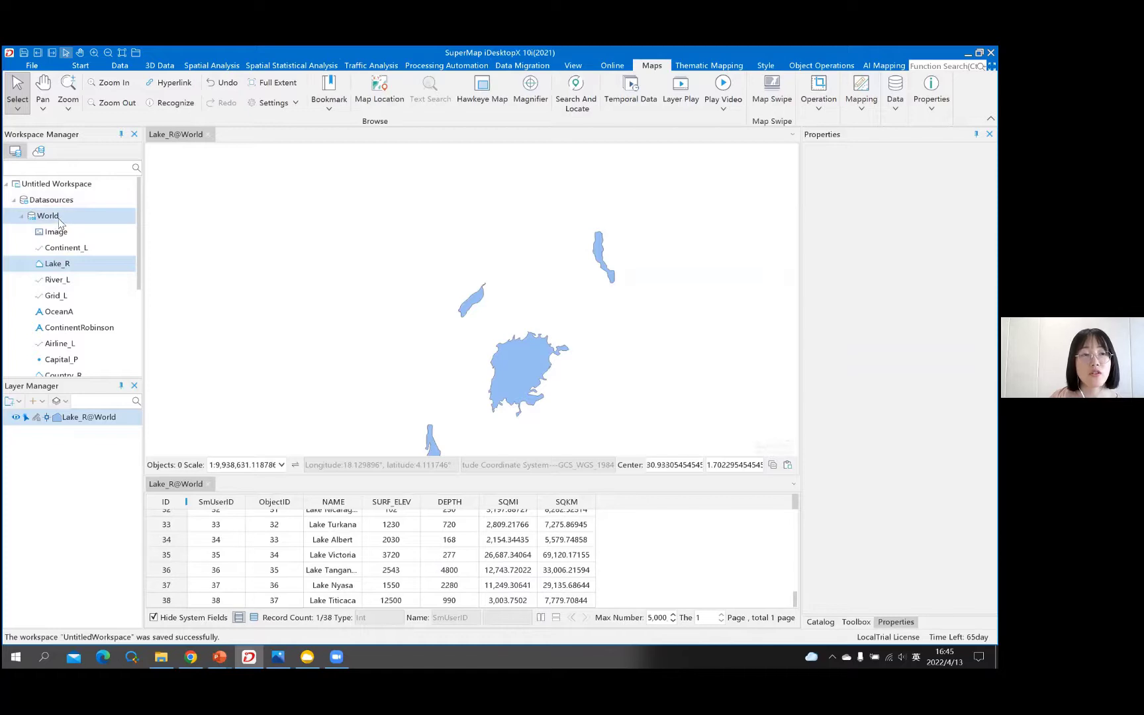
- Inspect the properties of the Image, Continent_L and Lake_R datasets
scroll(95, 251, down, 1)
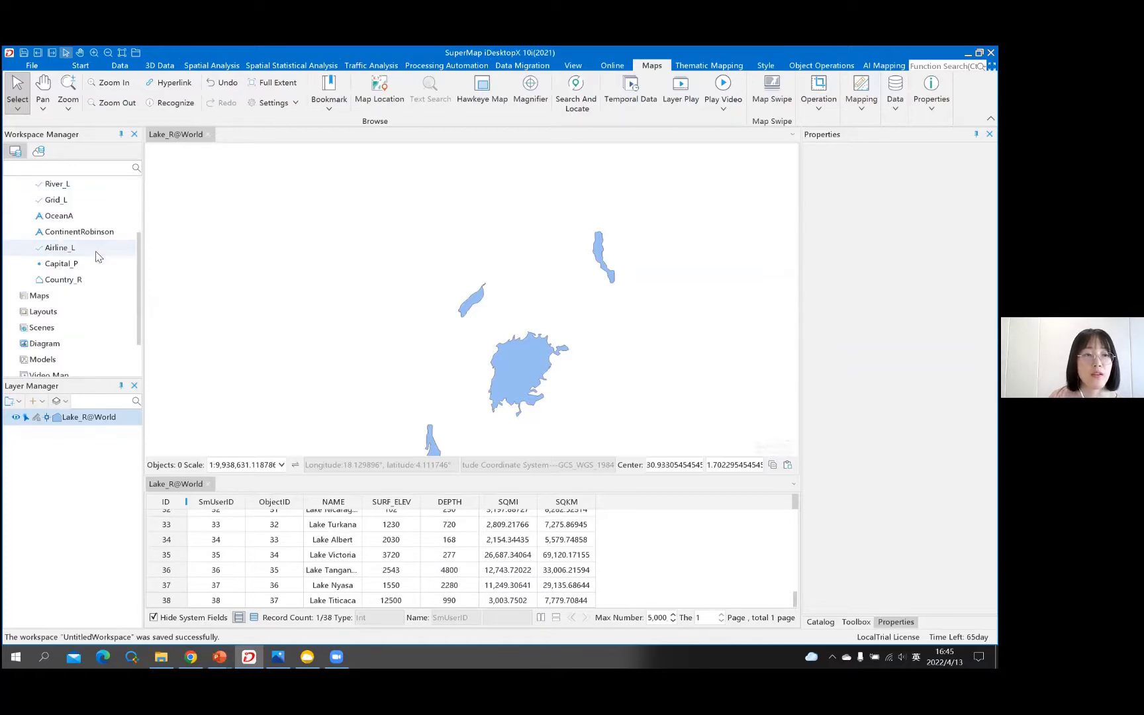
click(53, 185)
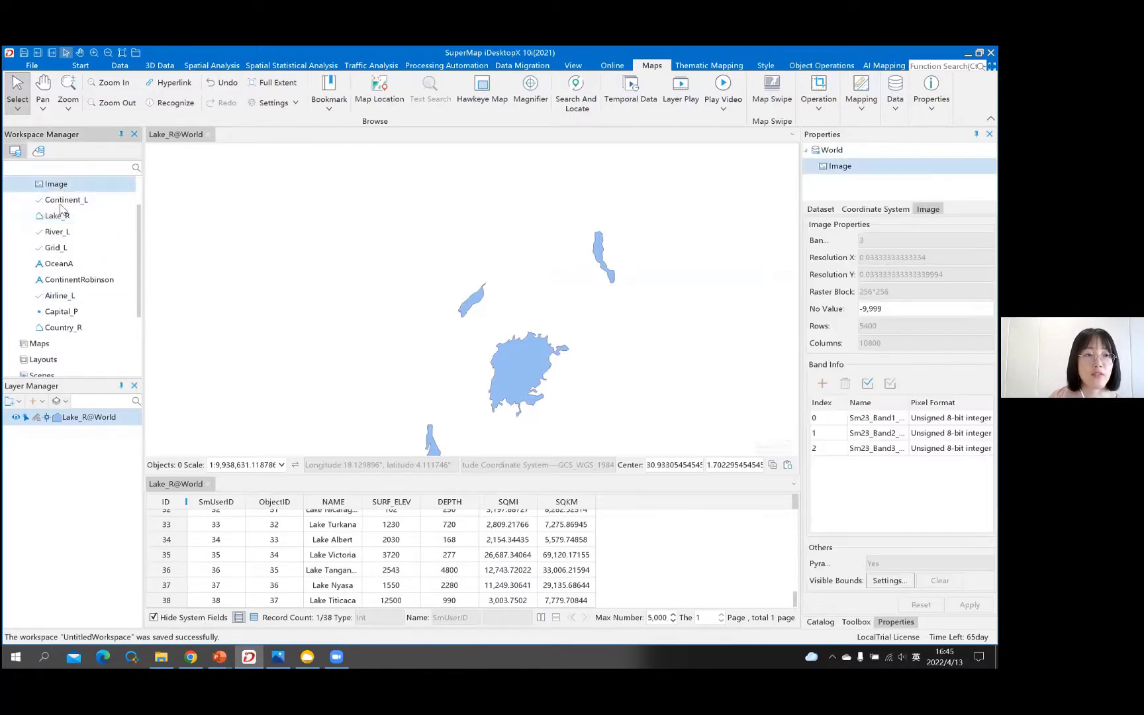
scroll(100, 242, up, 1)
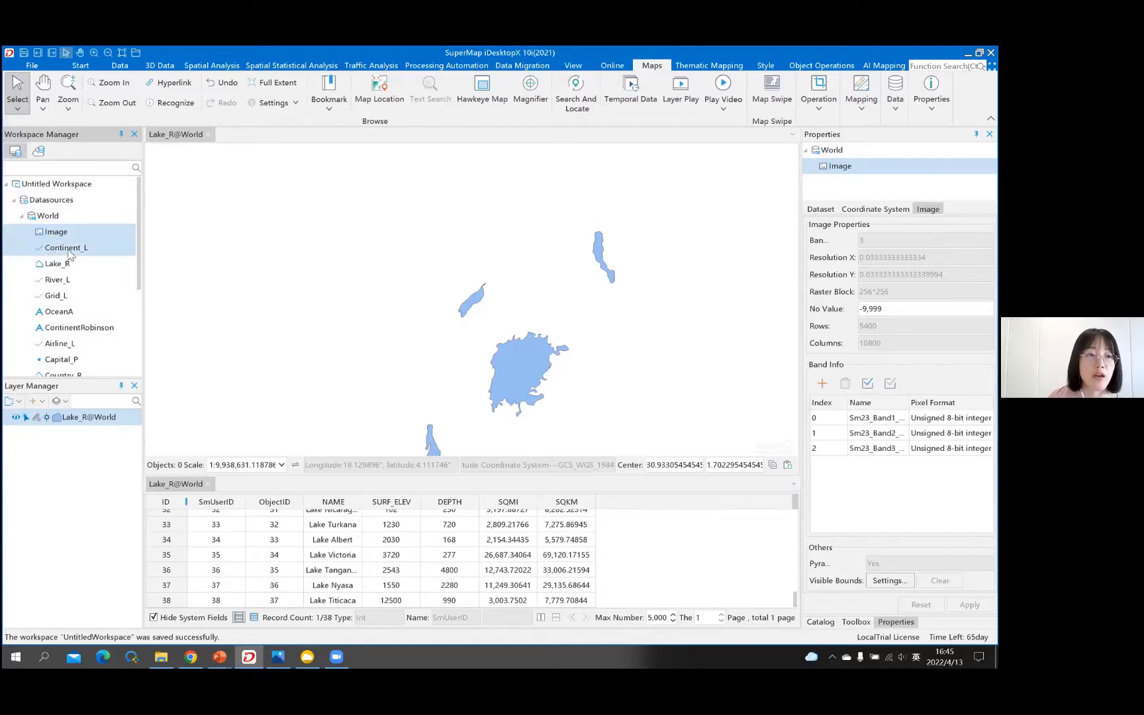
click(57, 254)
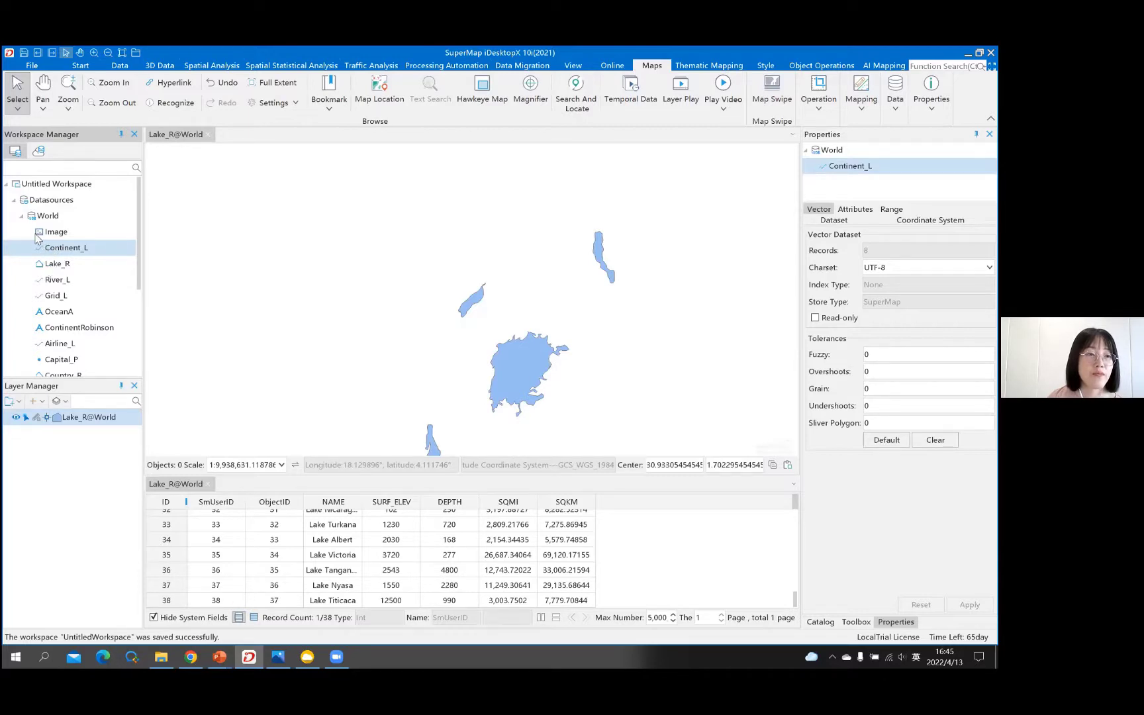
click(60, 264)
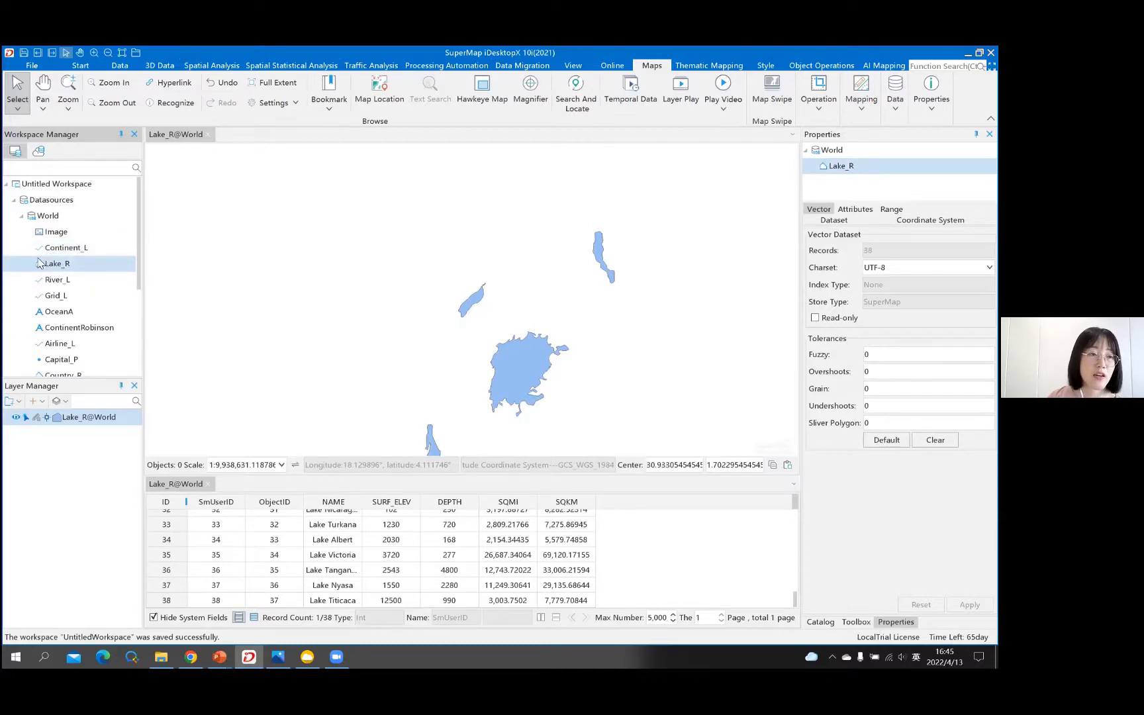
scroll(44, 258, down, 1)
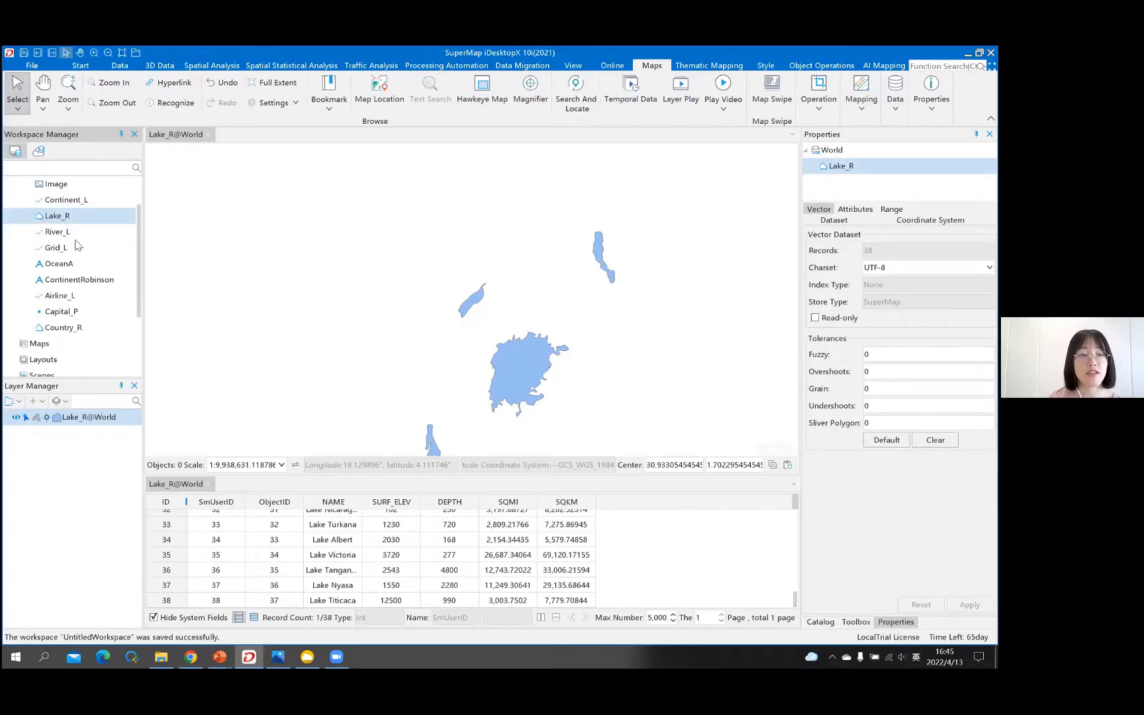
scroll(91, 263, up, 1)
click(90, 263)
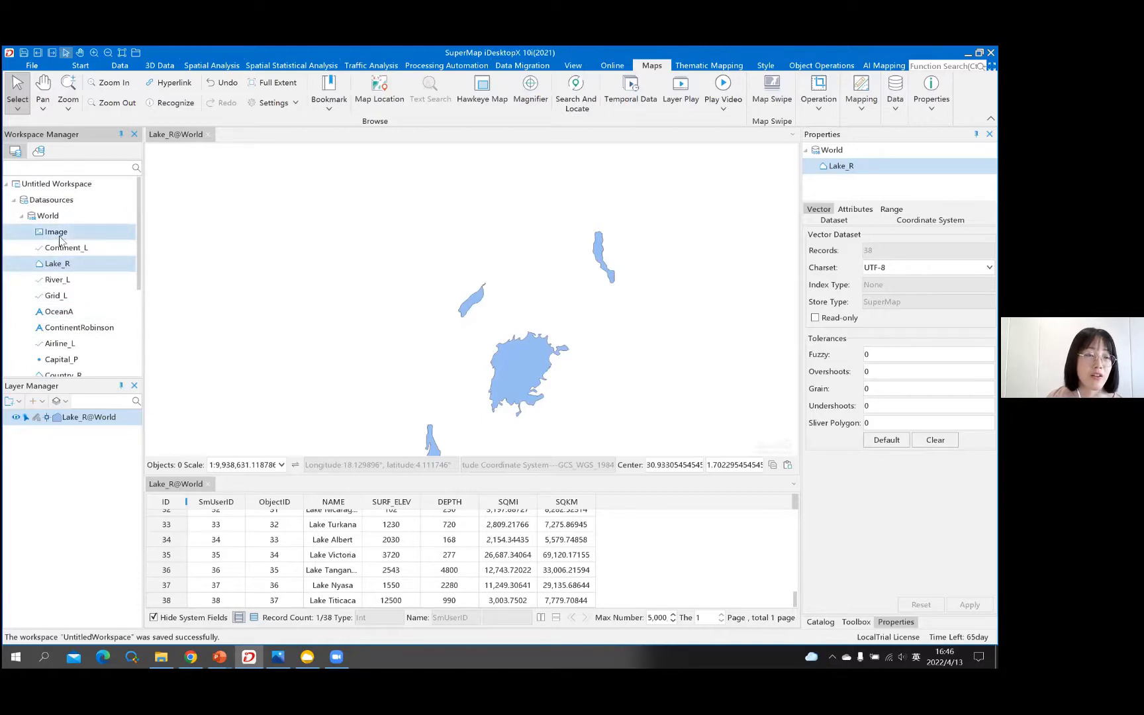
scroll(66, 288, down, 2)
scroll(67, 278, up, 2)
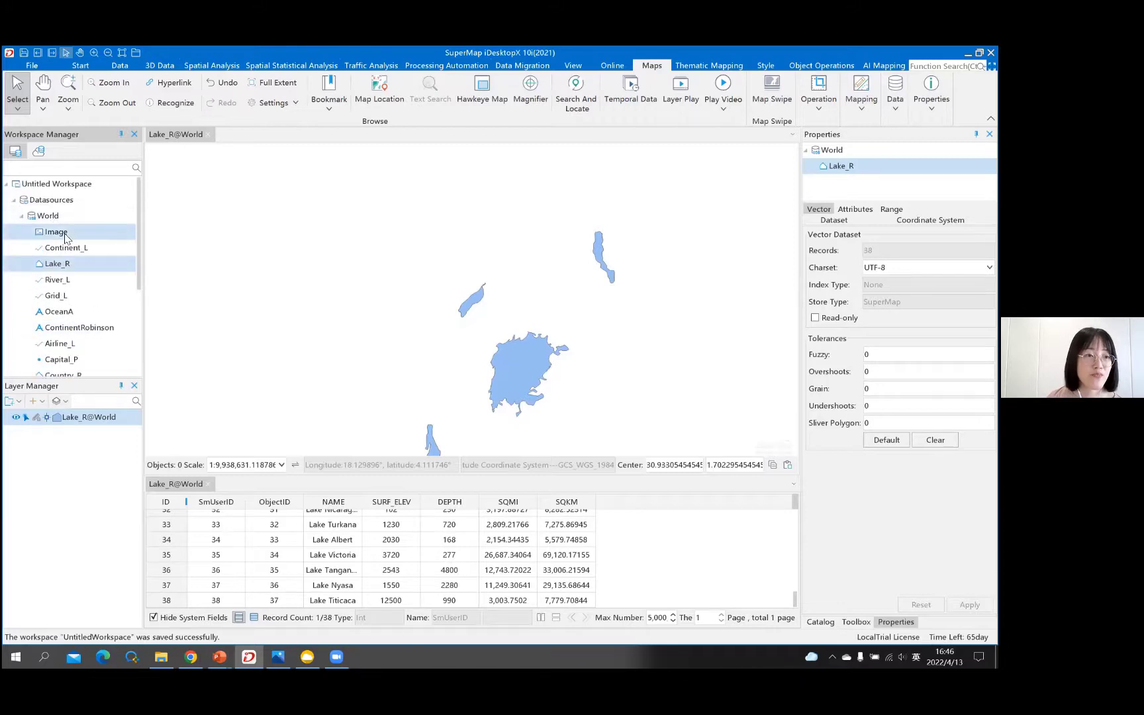
- Step through properties of Image, Continent_L, Lake_R, River_L, Grid_L, OceanA, ContinentRobinson and Airline_L
click(65, 236)
click(86, 251)
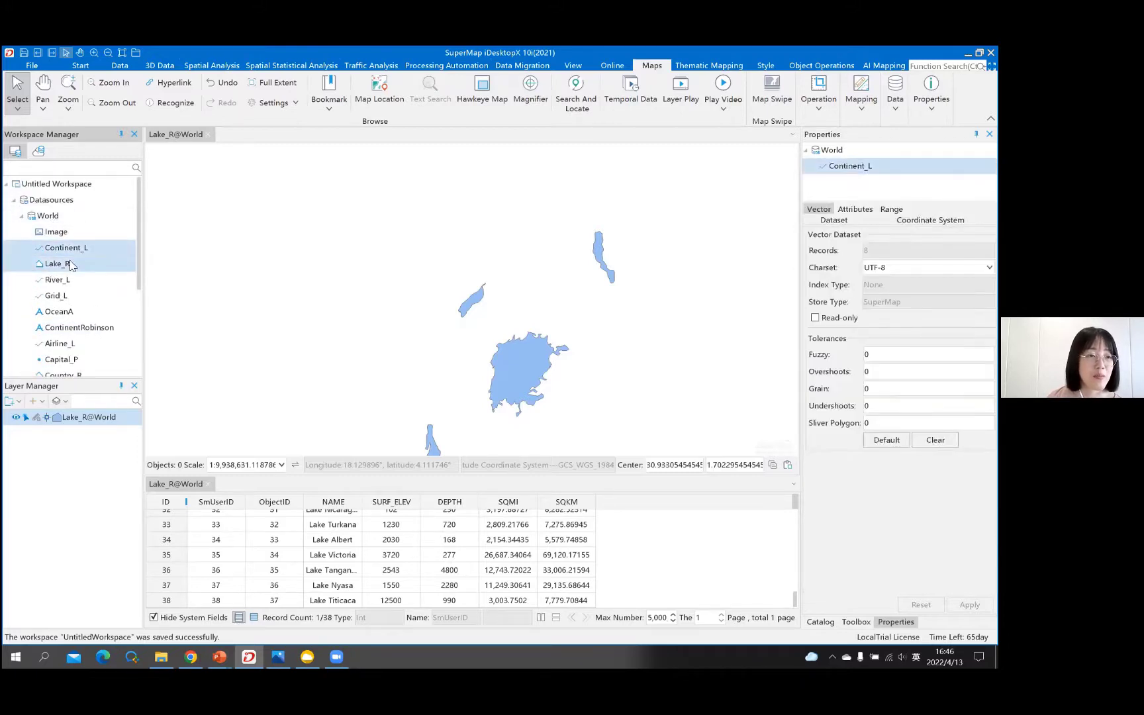
click(72, 265)
click(69, 281)
click(72, 297)
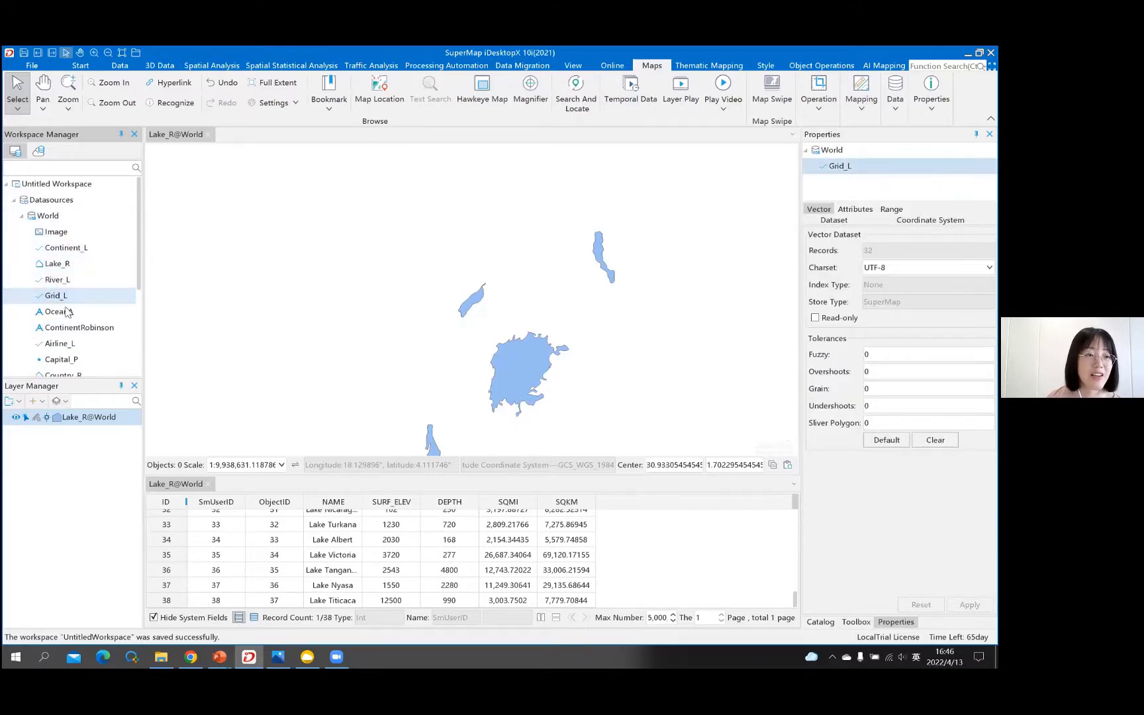
click(73, 312)
click(50, 329)
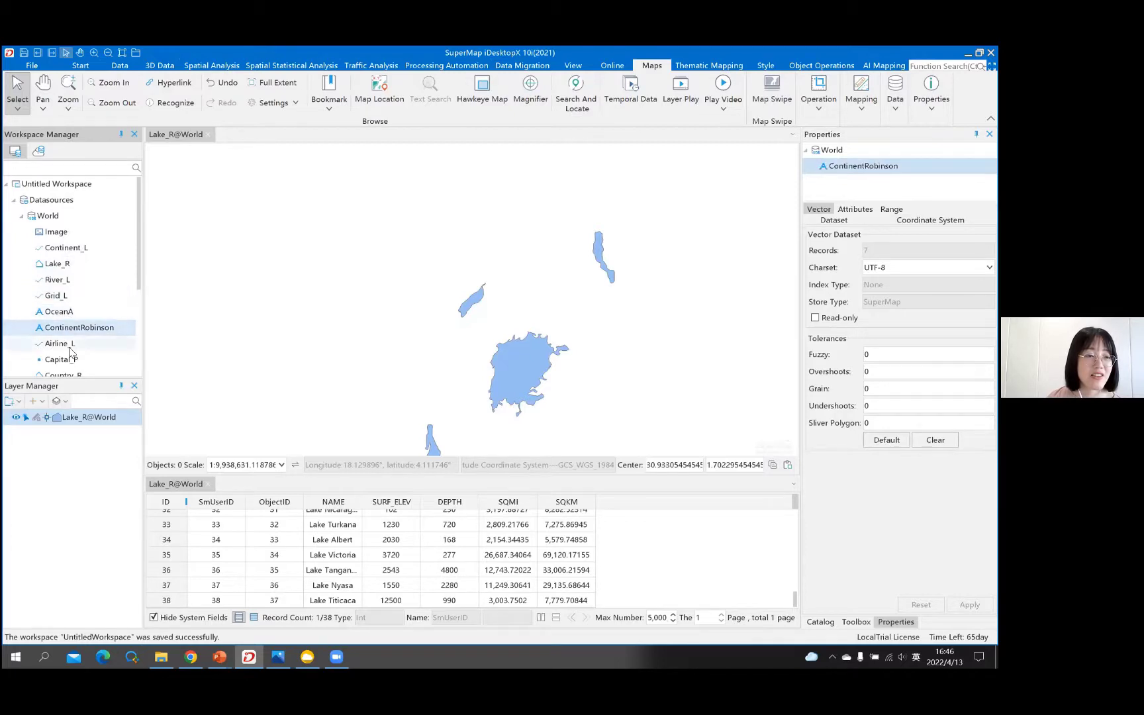
click(69, 344)
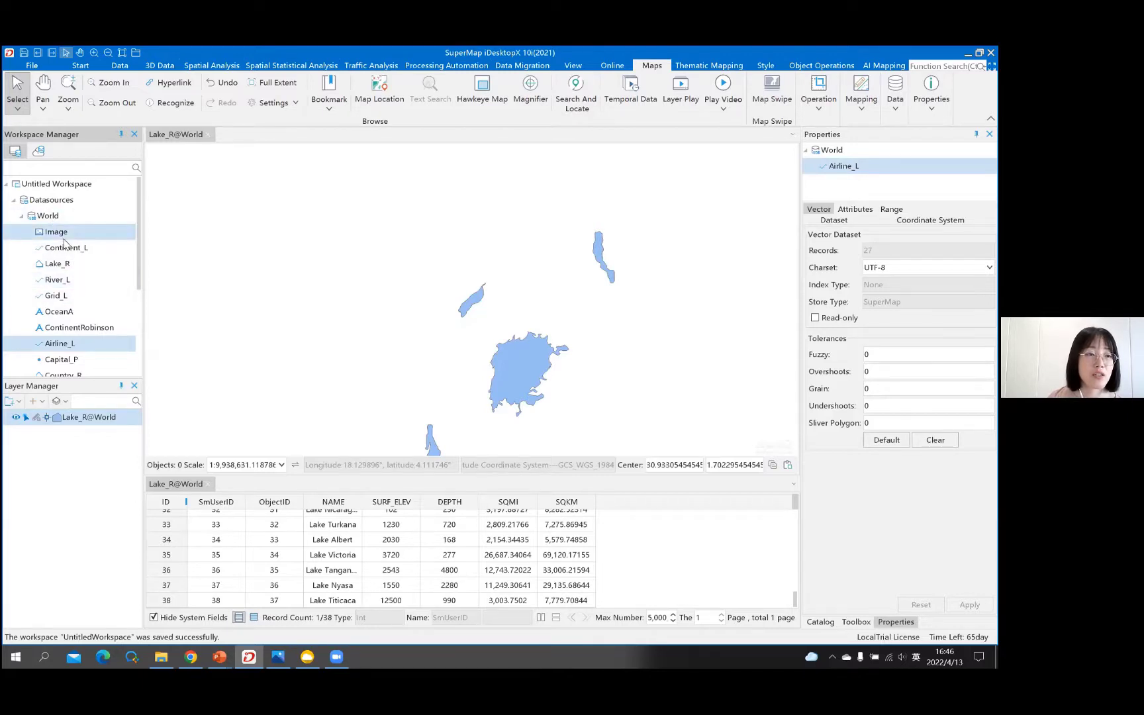
- Show the World datasource's connection details in the Properties panel
scroll(67, 245, down, 1)
scroll(66, 305, up, 1)
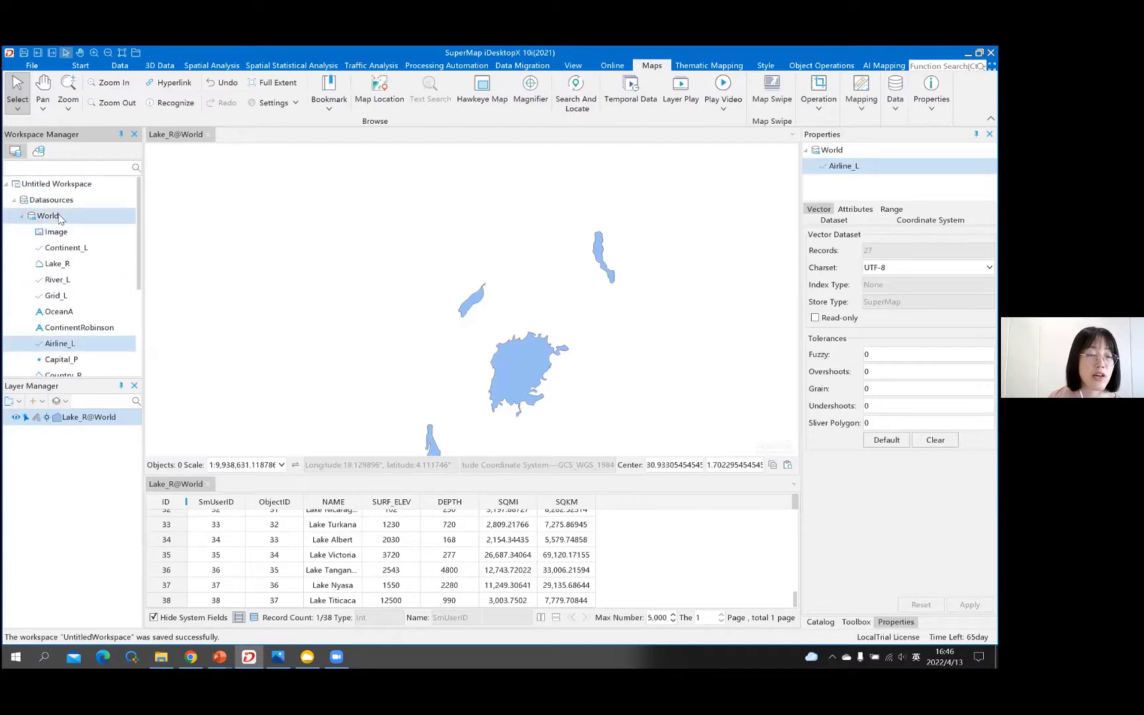
click(59, 218)
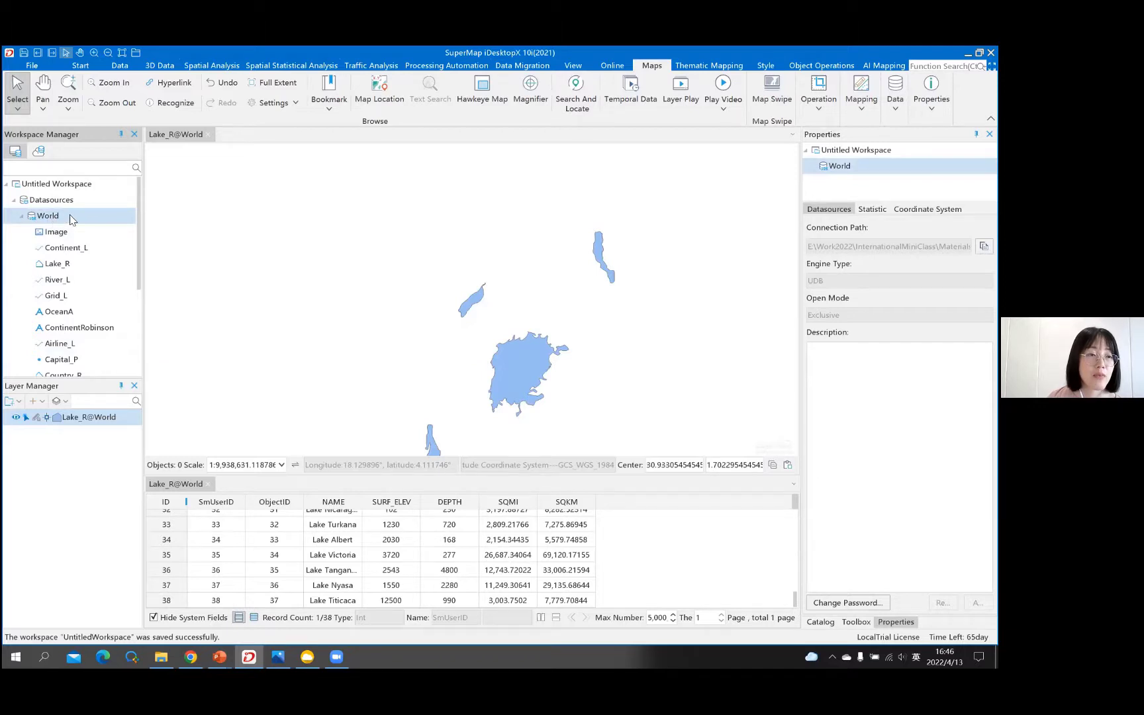
- Sort the World datasource's datasets alphabetically by name
right_click(72, 219)
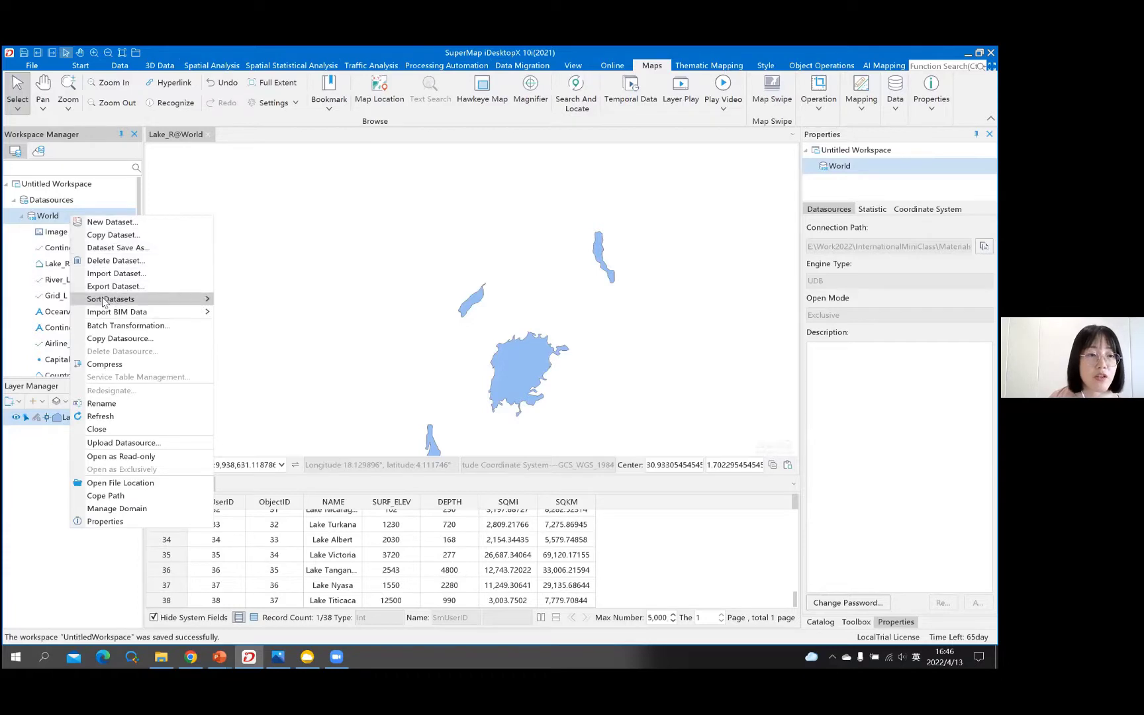
mouse_move(90, 303)
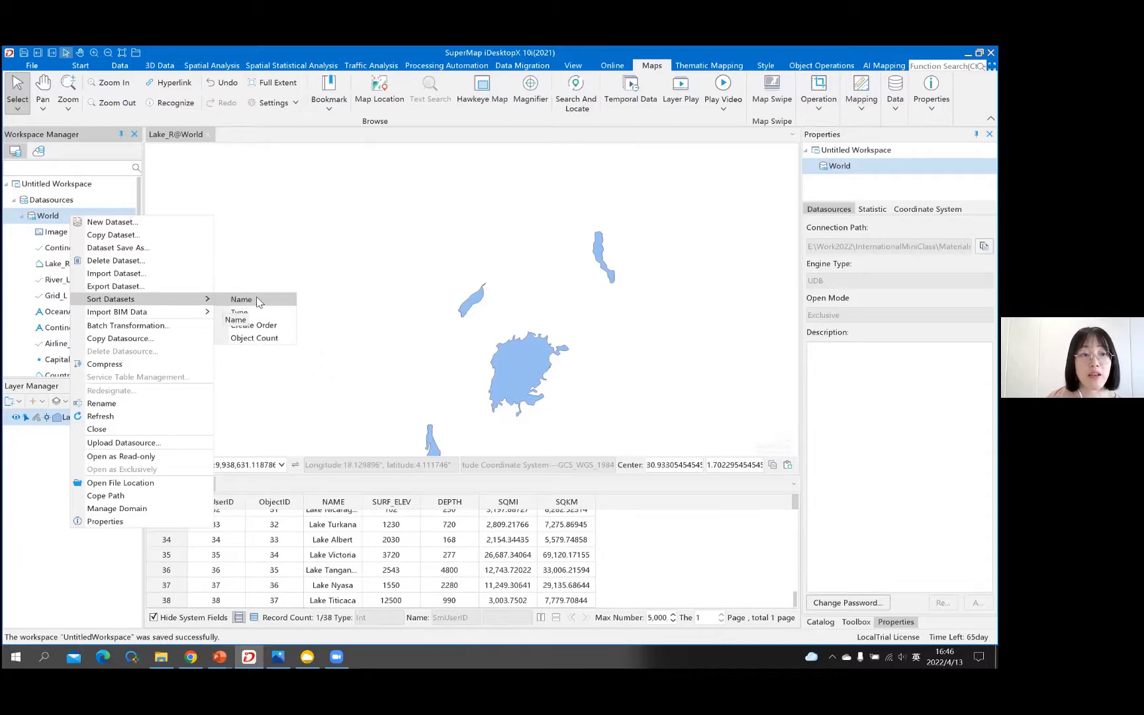
click(258, 301)
scroll(106, 281, down, 2)
scroll(78, 282, up, 2)
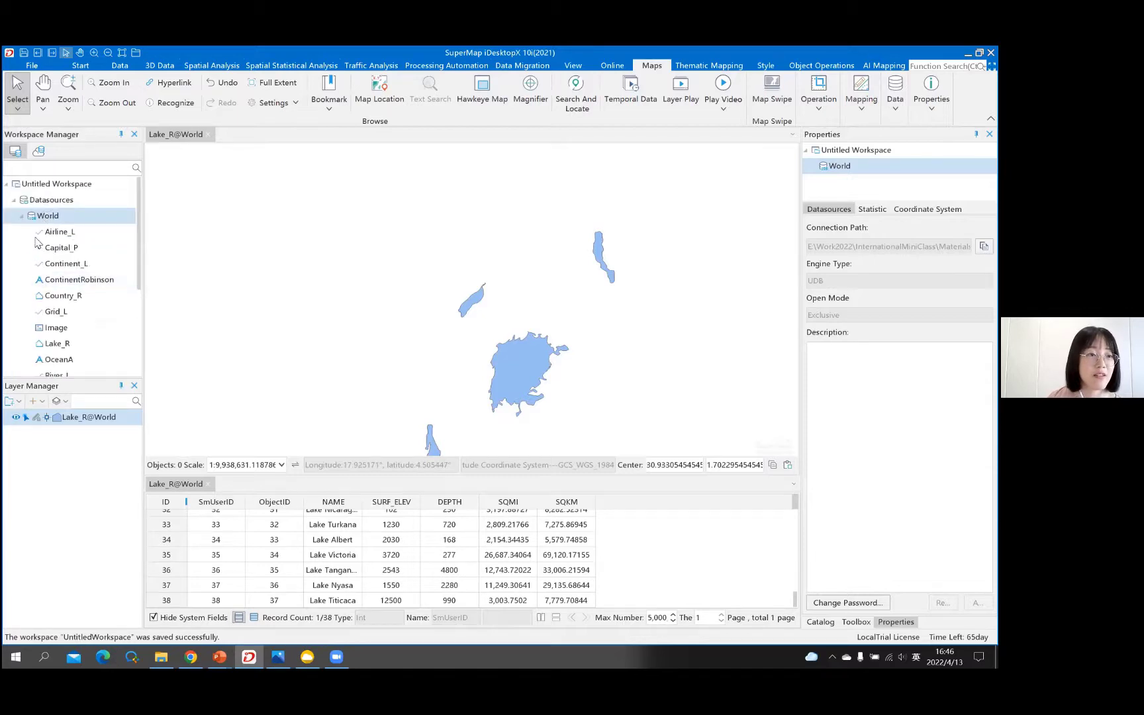
- Re-sort the World datasets by type, try adding Airline_L to the map, then bring up PowerPoint
right_click(81, 219)
mouse_move(213, 302)
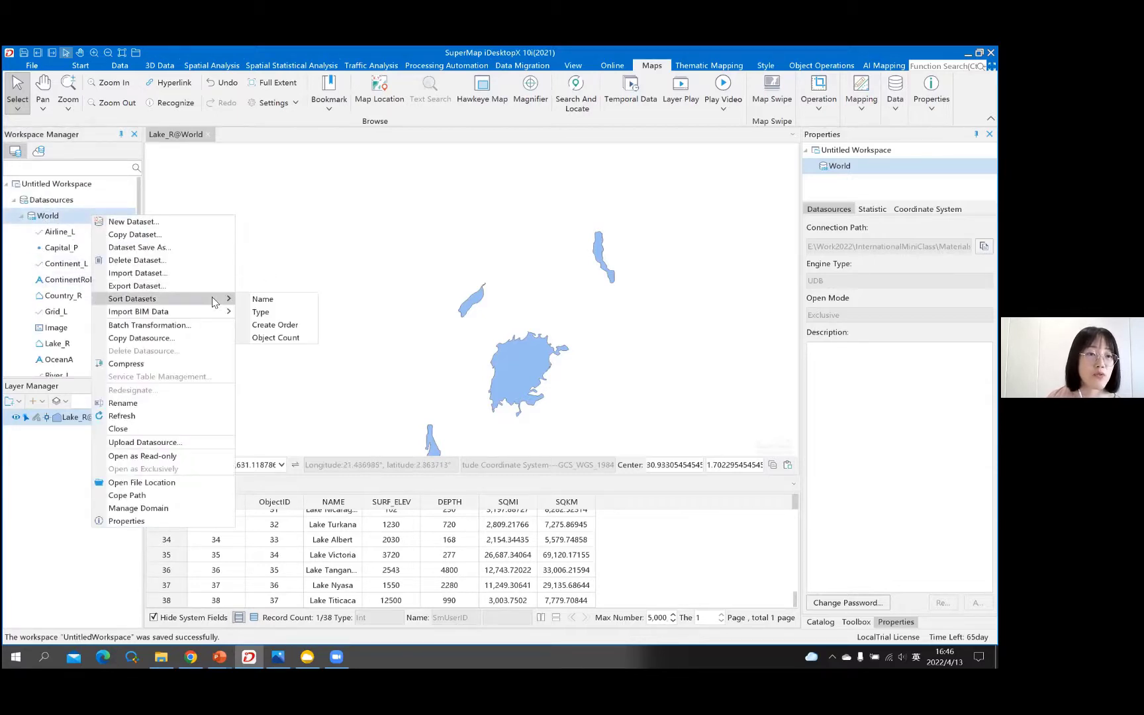
click(263, 315)
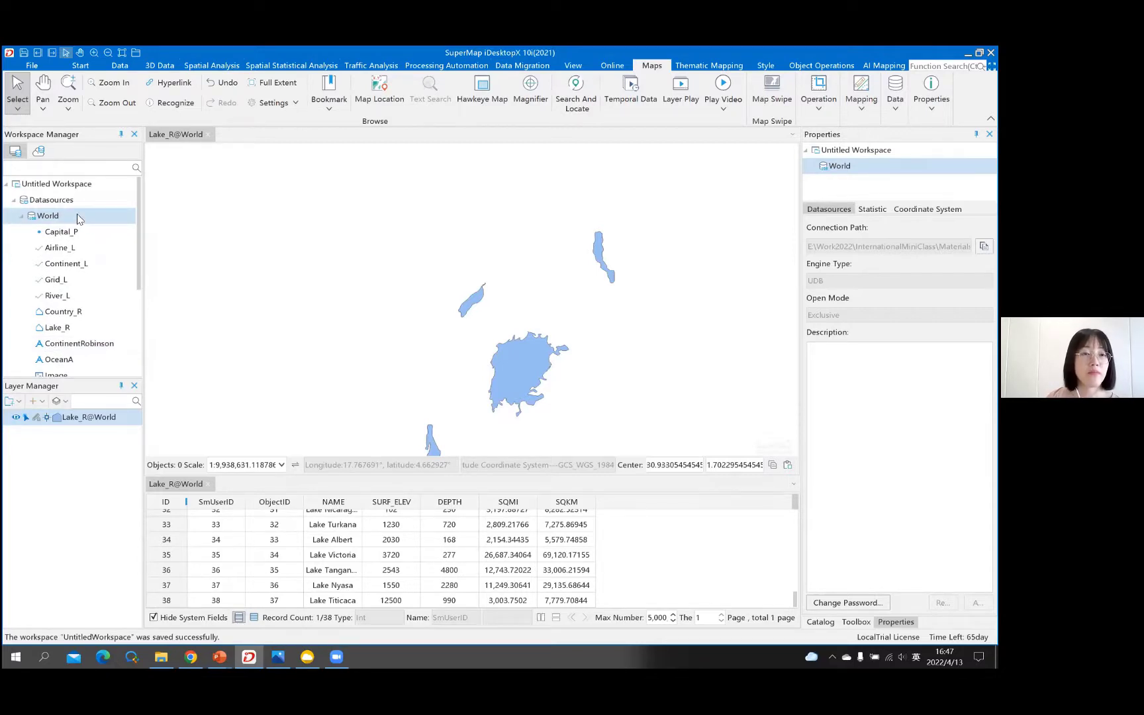
click(116, 264)
scroll(114, 263, down, 1)
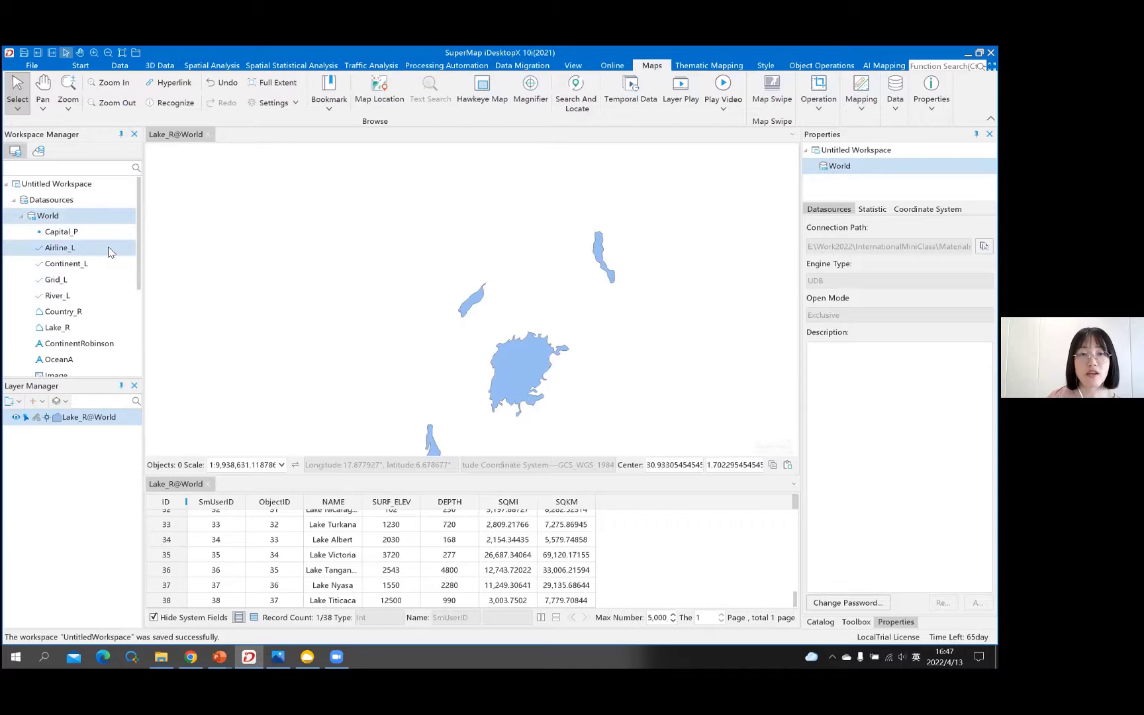
drag(106, 251, 429, 318)
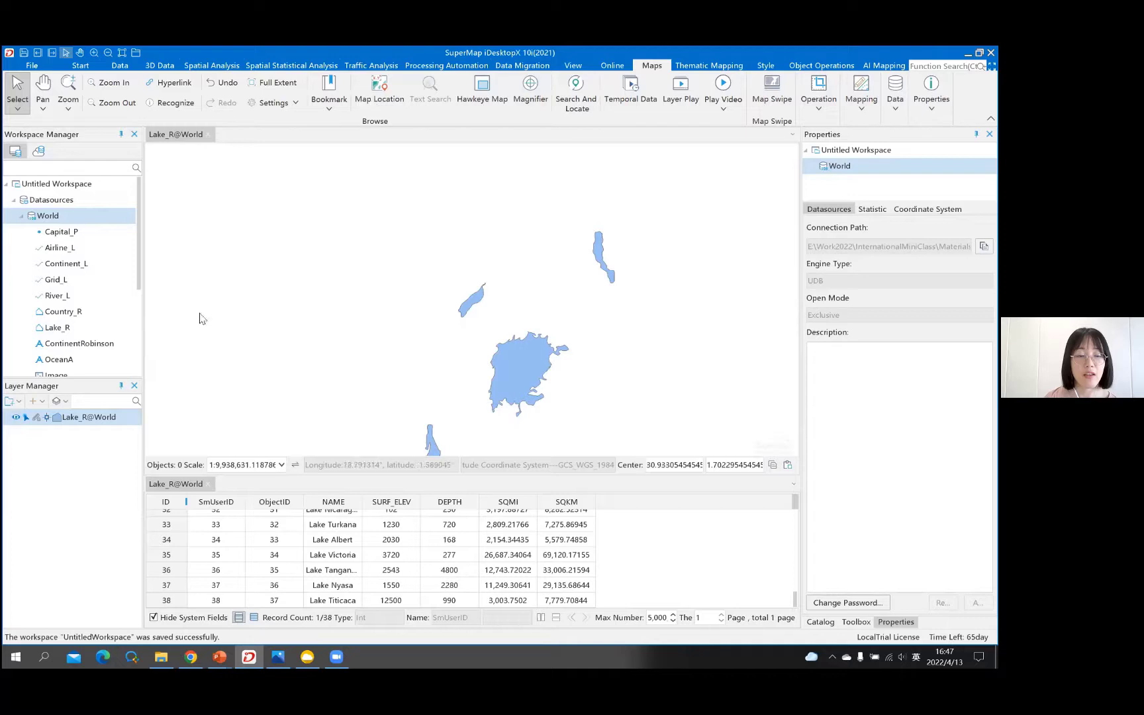
click(219, 656)
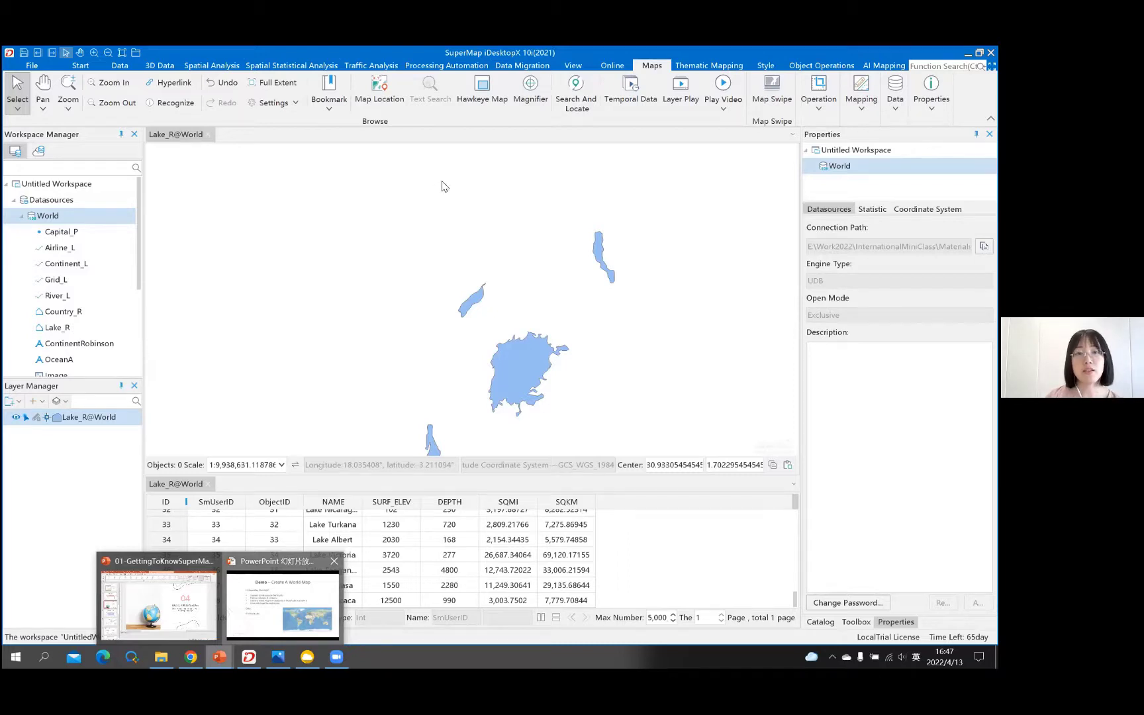
- Return to the full-screen slideshow and advance to the Connect to Data Source slide
key(alt+Tab)
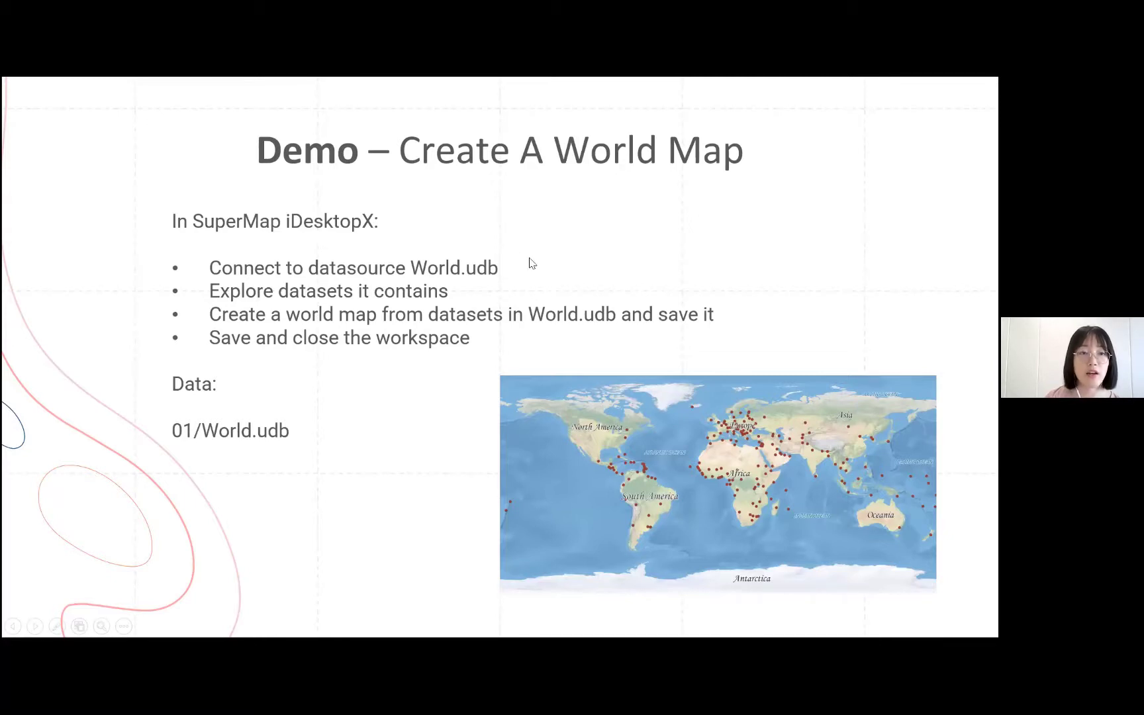
click(472, 237)
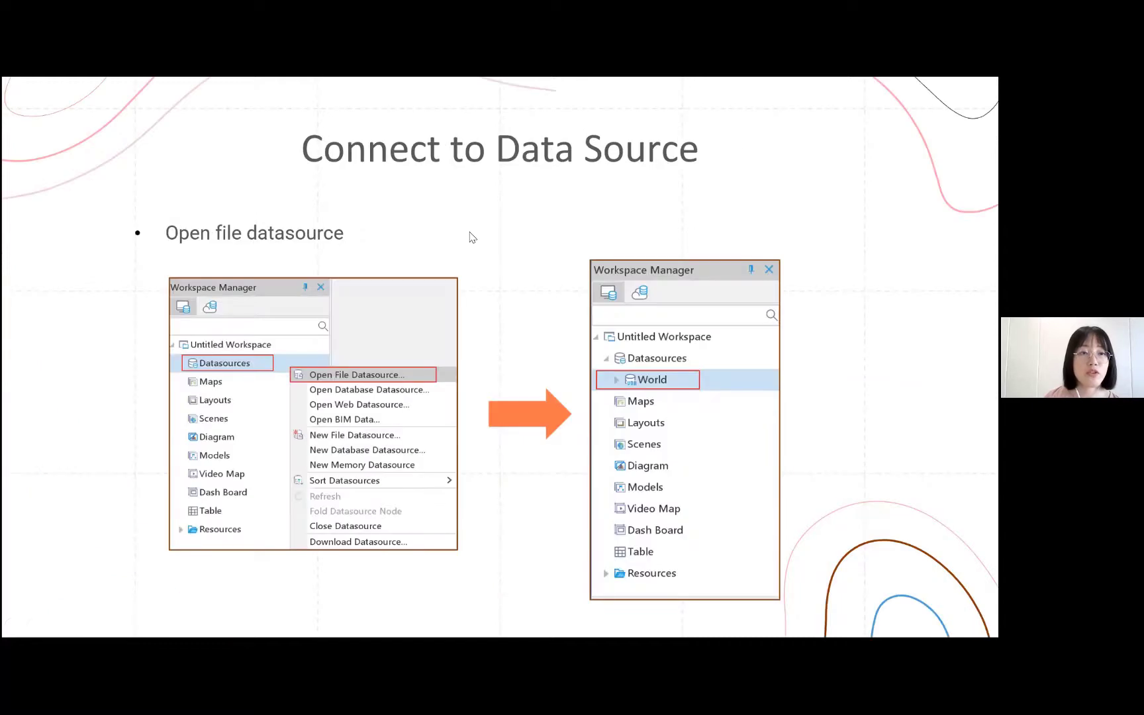
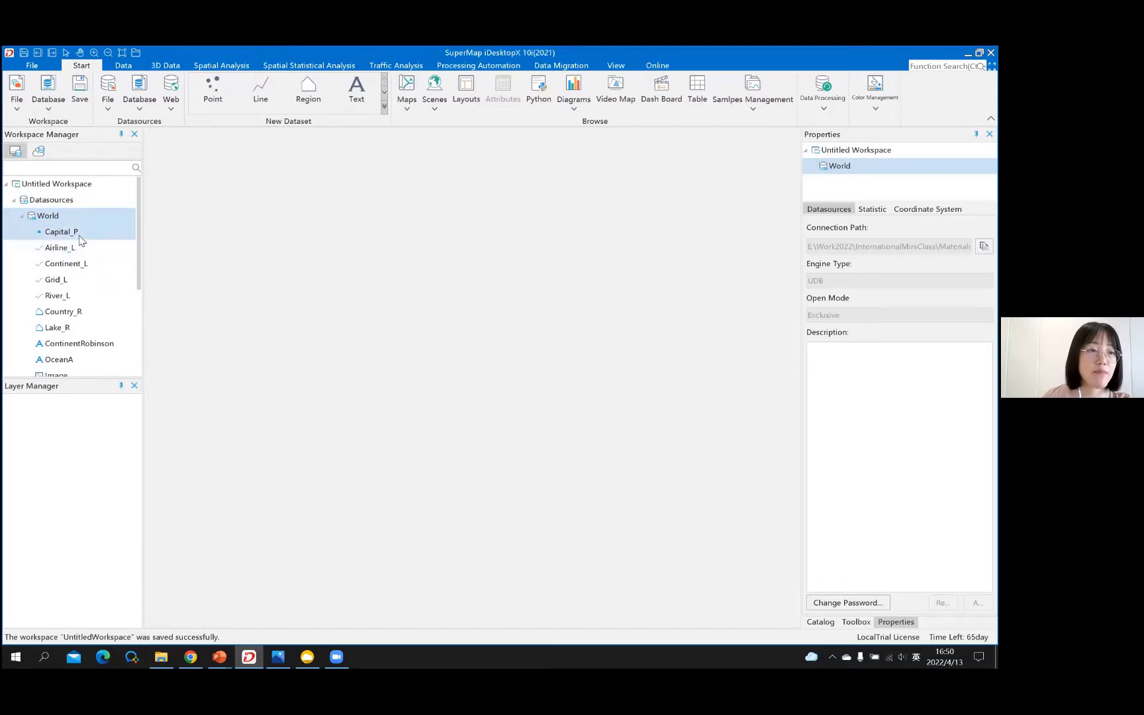
- Select the Capital_P dataset and add Lake_R to the selection
click(78, 239)
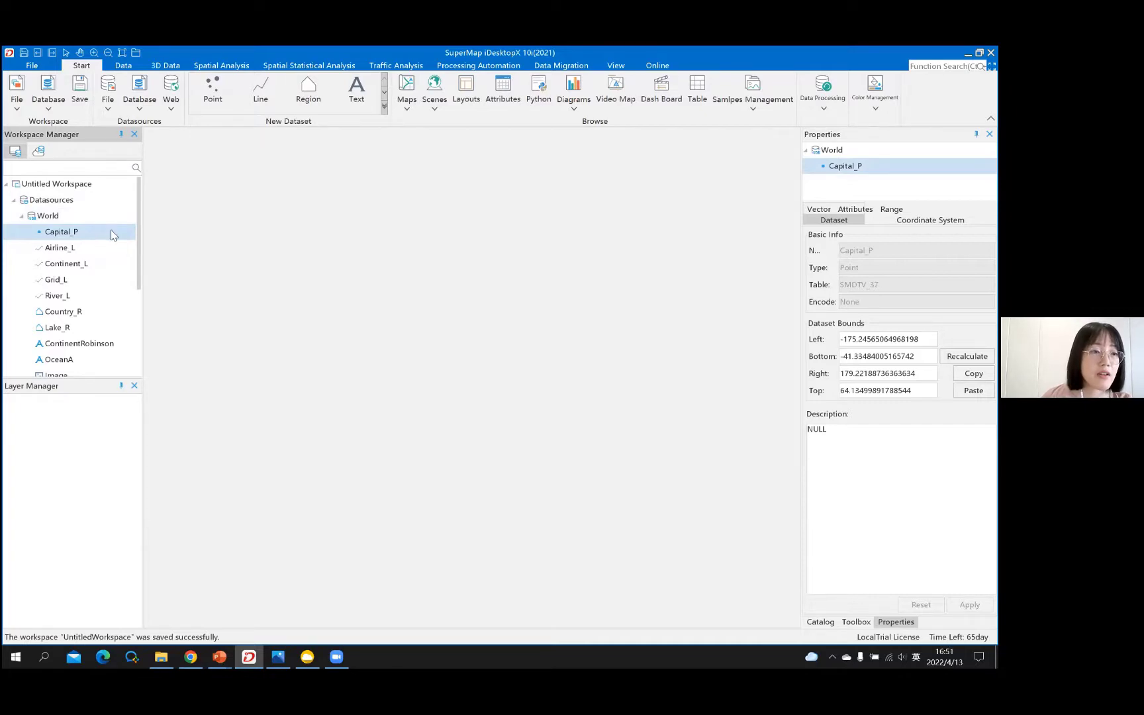
scroll(111, 235, down, 1)
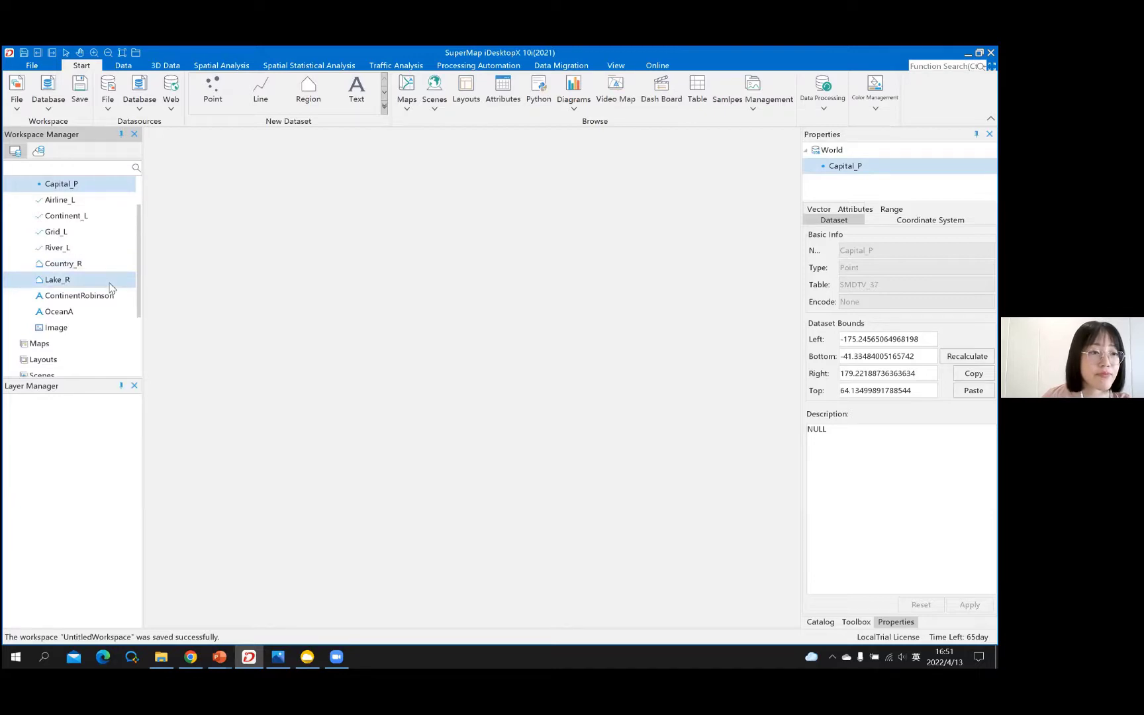
scroll(106, 282, up, 1)
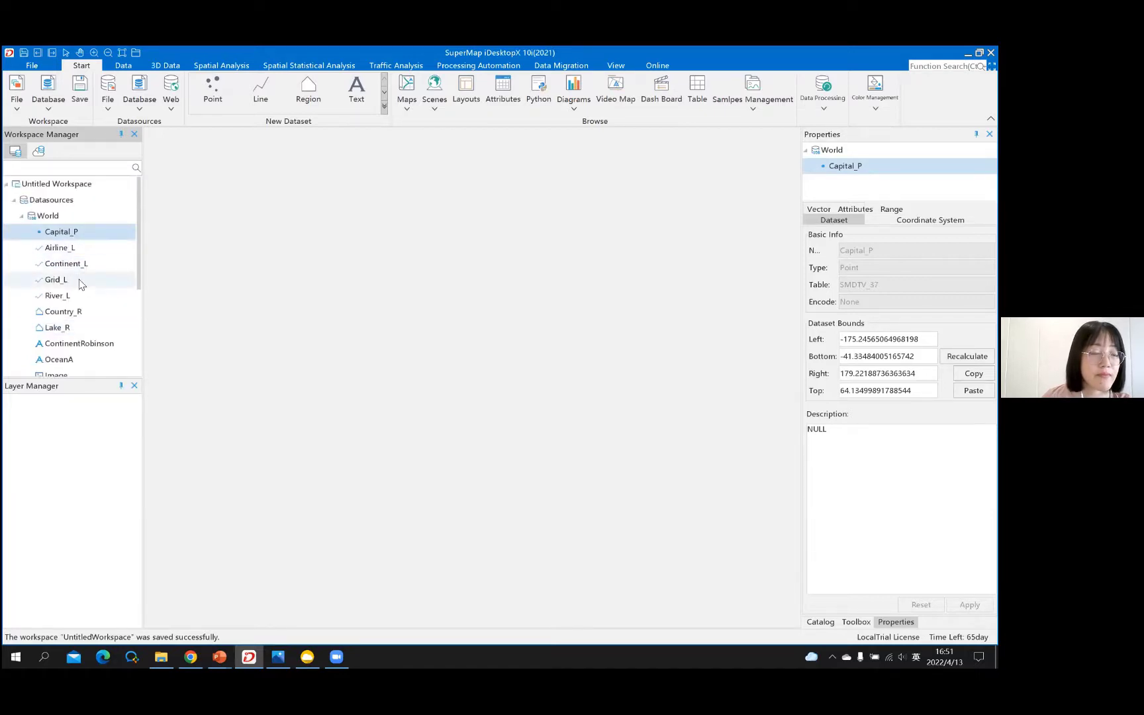
scroll(91, 287, down, 1)
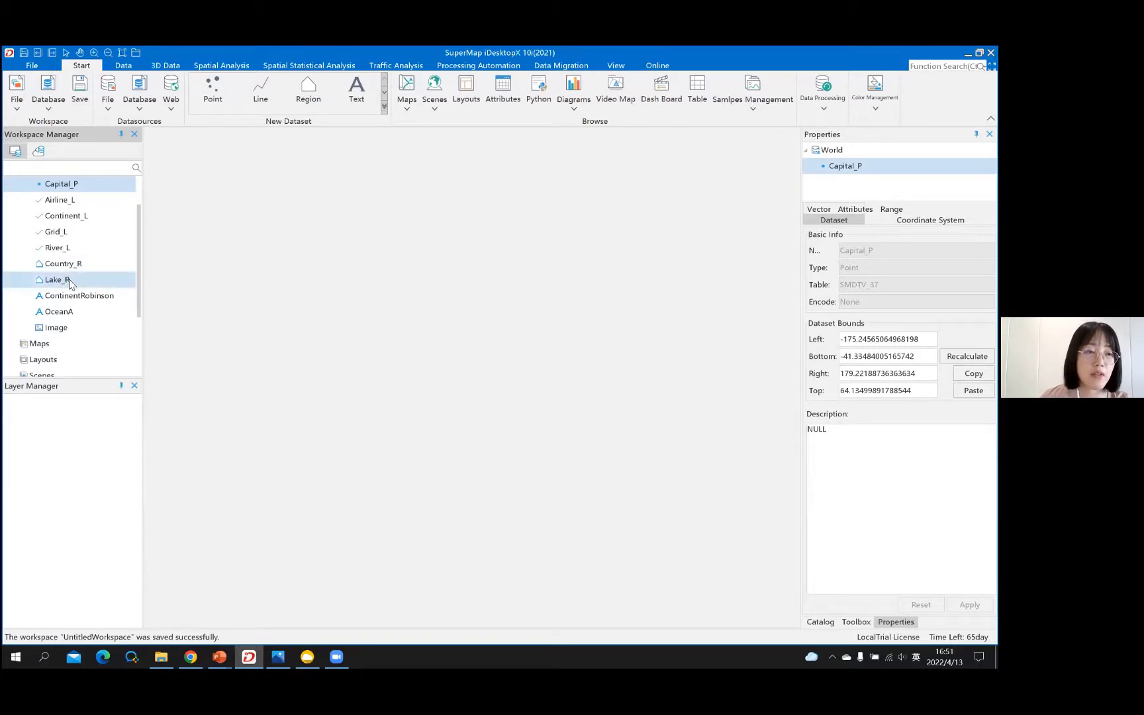
ctrl+click(67, 285)
ctrl+click(45, 259)
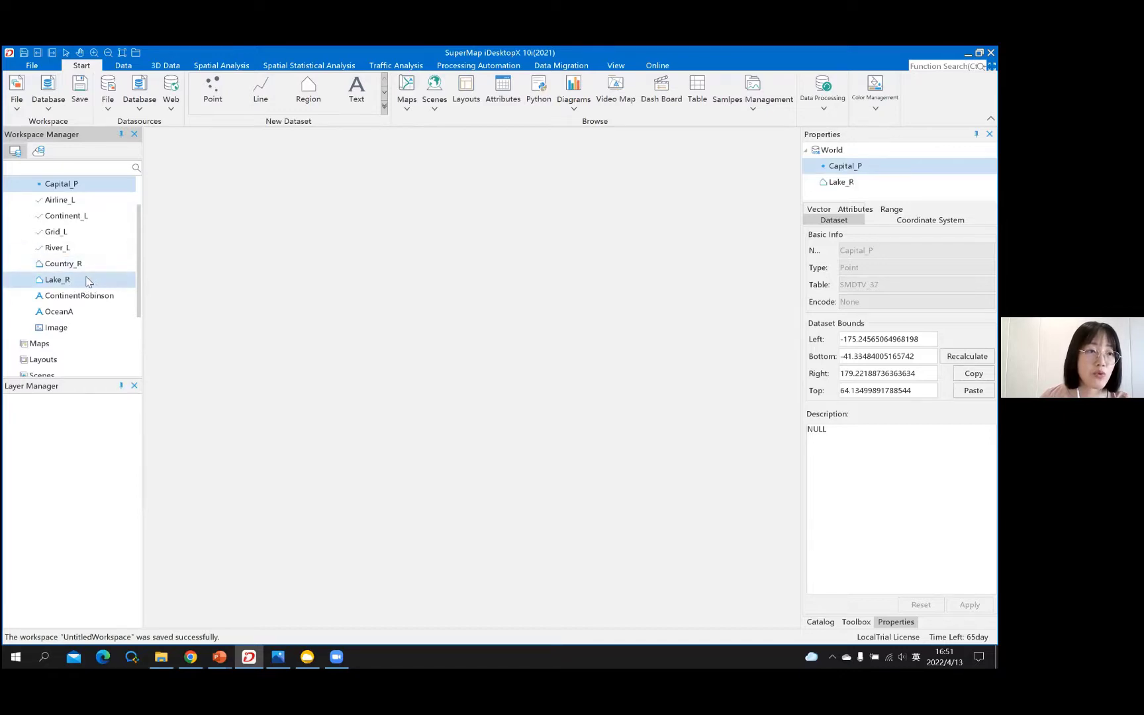
- Add ContinentRobinson, OceanA and Image to the dataset selection
scroll(91, 281, up, 1)
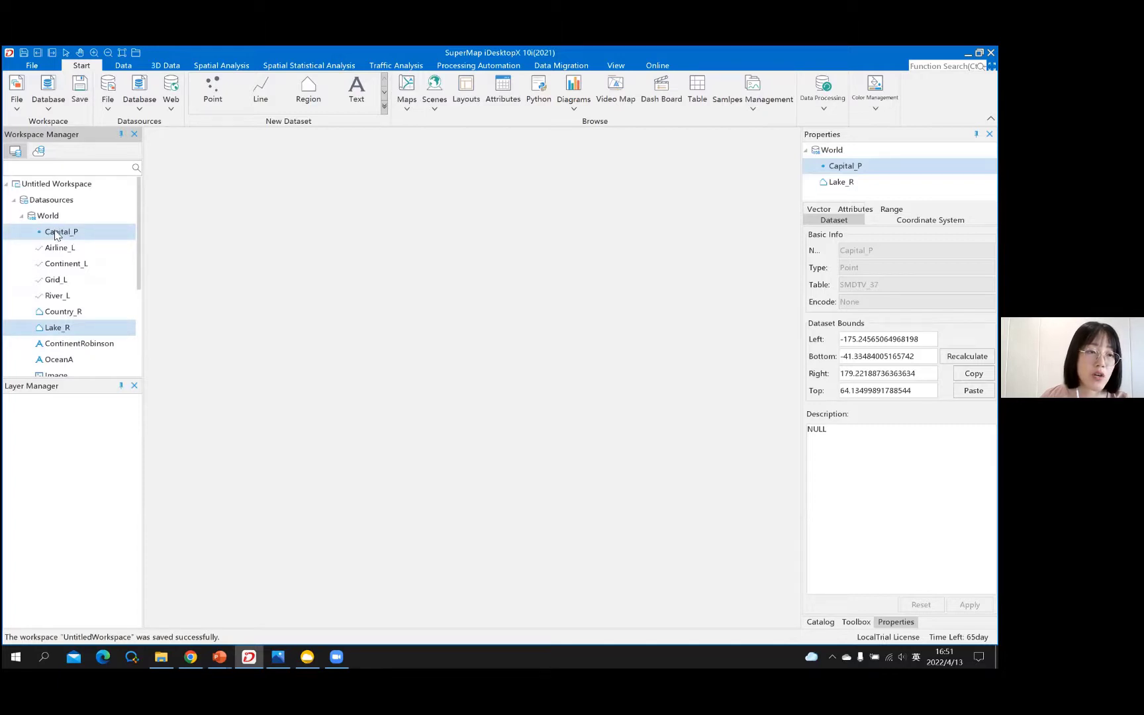
ctrl+click(80, 313)
scroll(86, 291, down, 1)
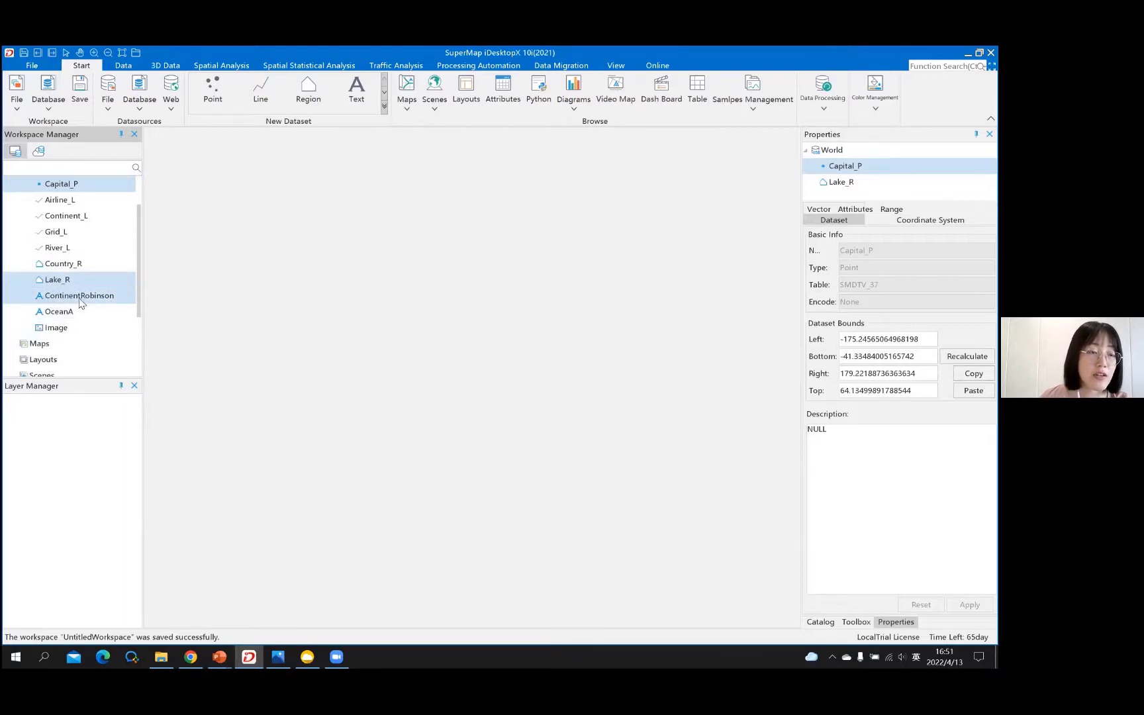
ctrl+click(80, 301)
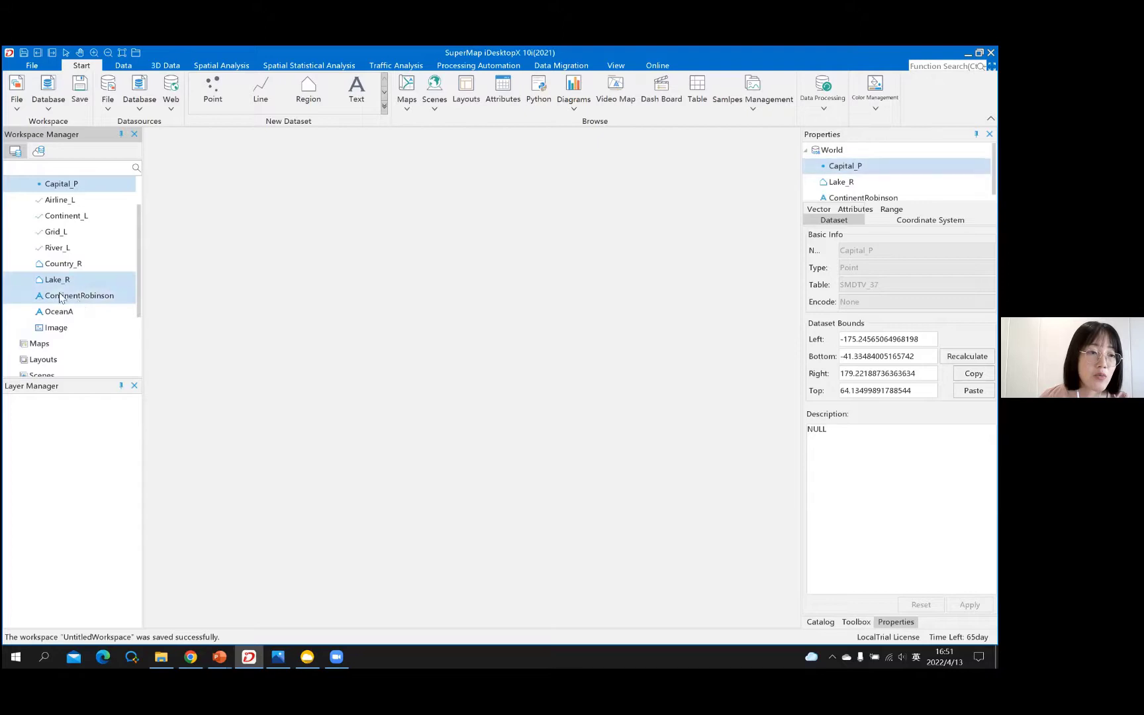
ctrl+click(55, 314)
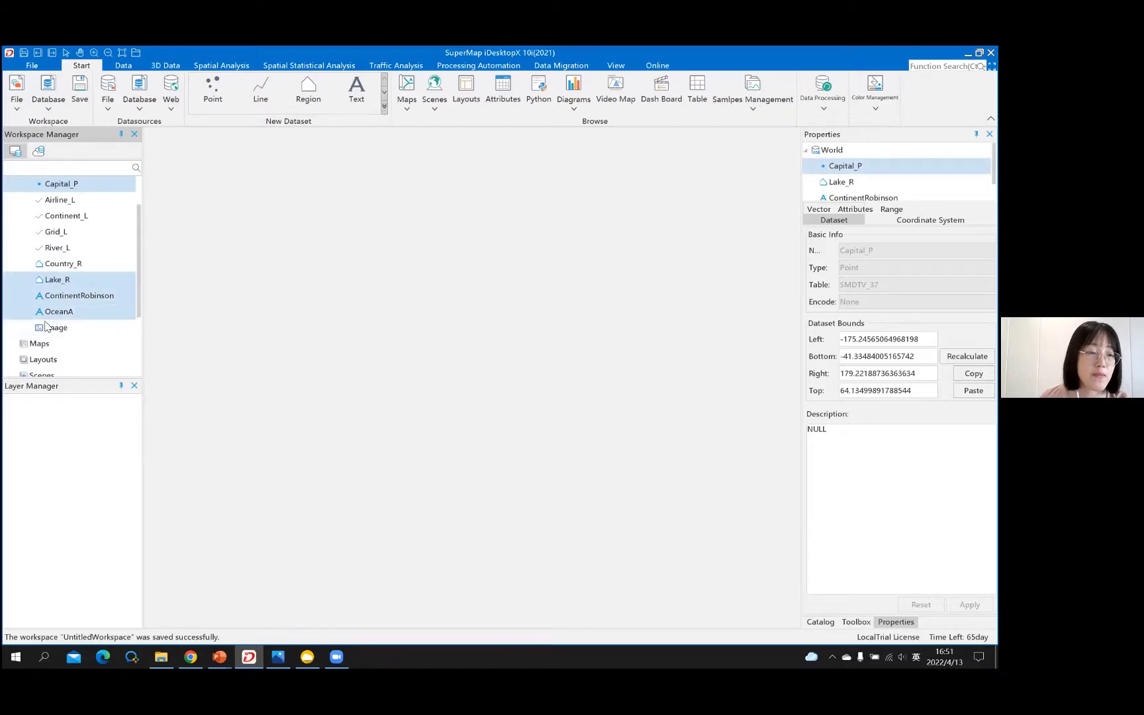
ctrl+click(56, 327)
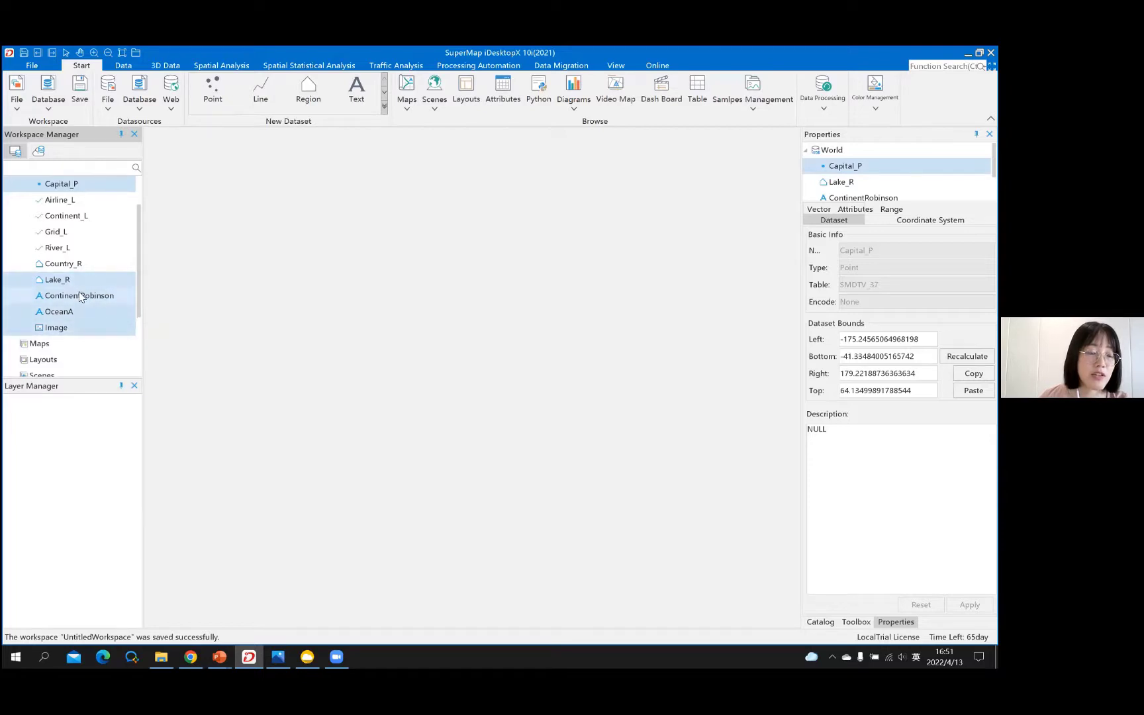
scroll(79, 296, up, 1)
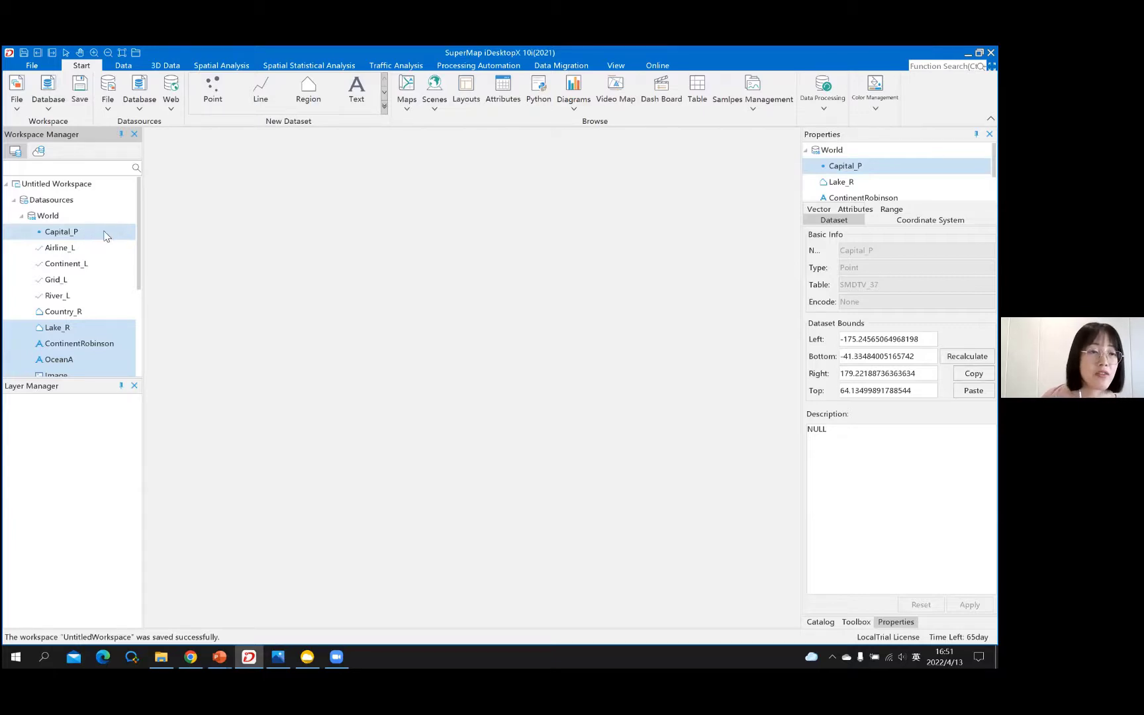
- Add the five selected datasets to a new map, then select only Airline_L
right_click(106, 236)
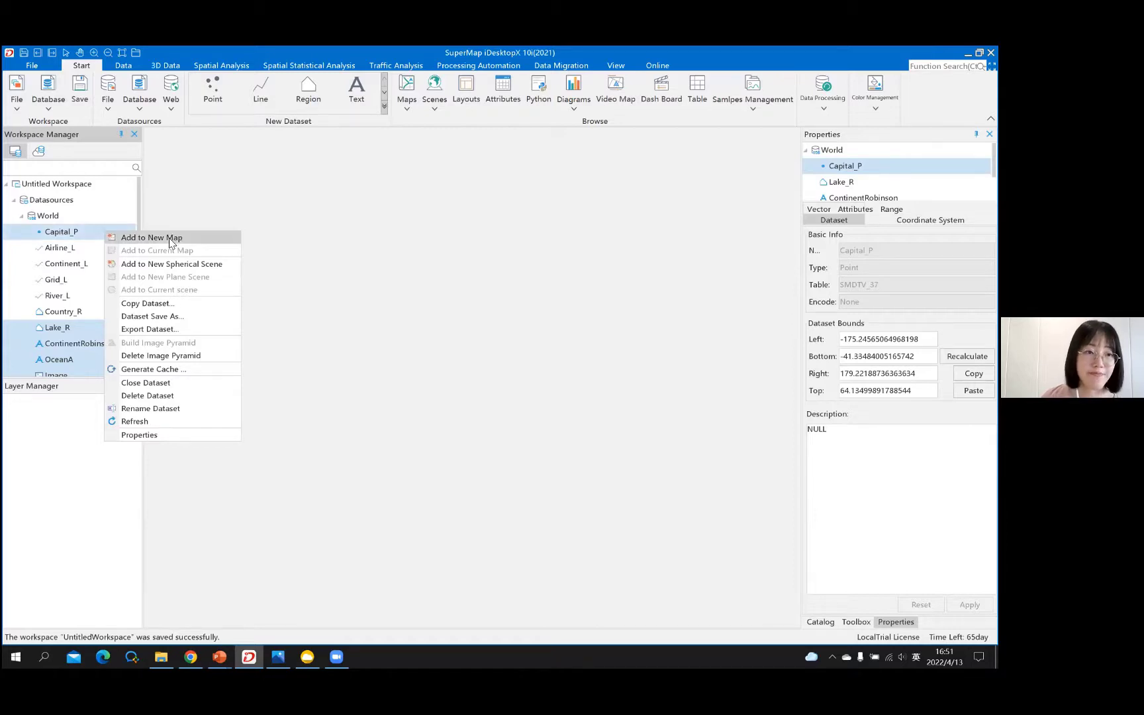
click(148, 240)
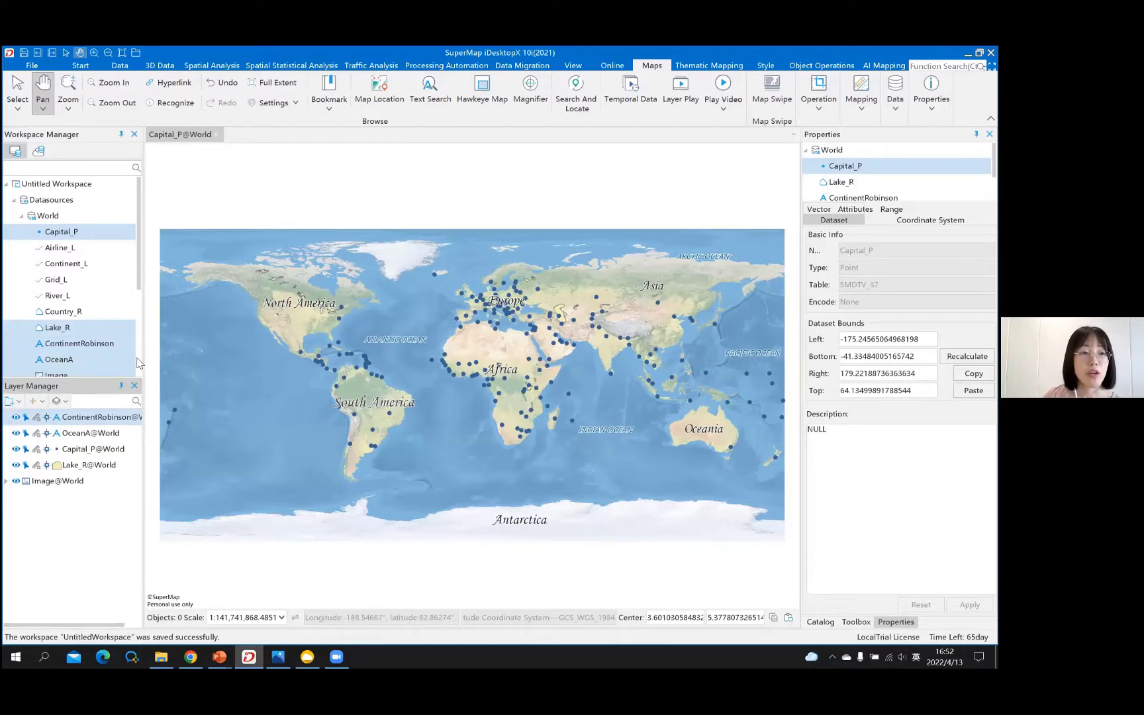
ctrl+click(96, 249)
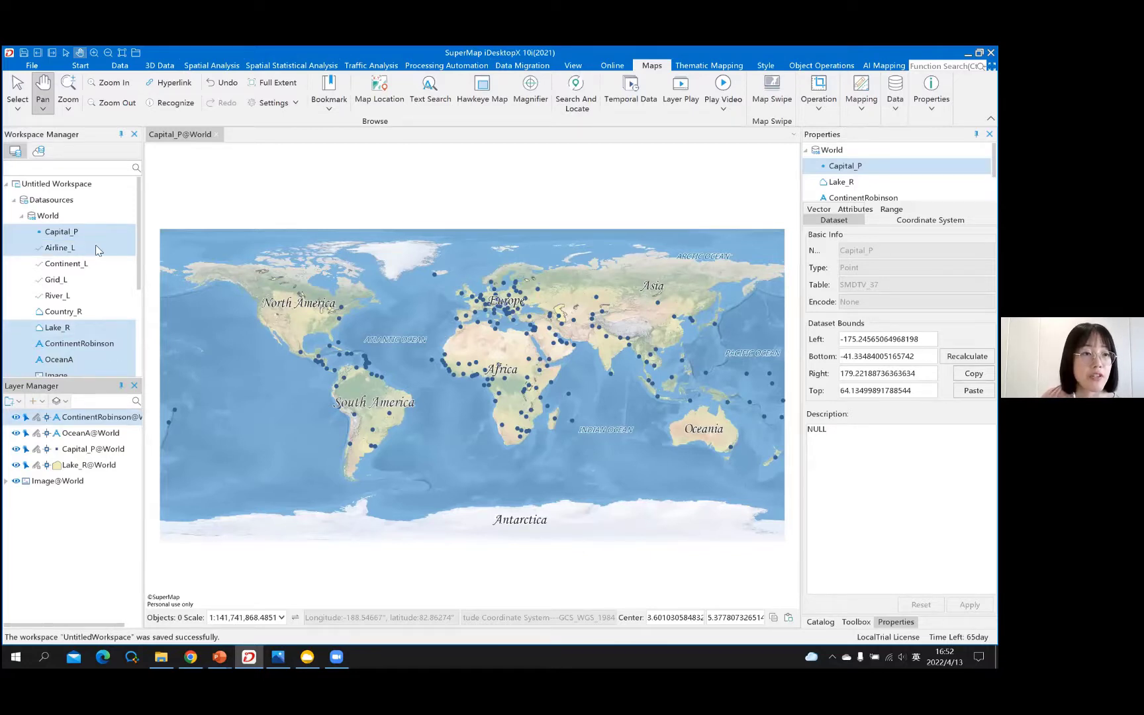
ctrl+click(97, 249)
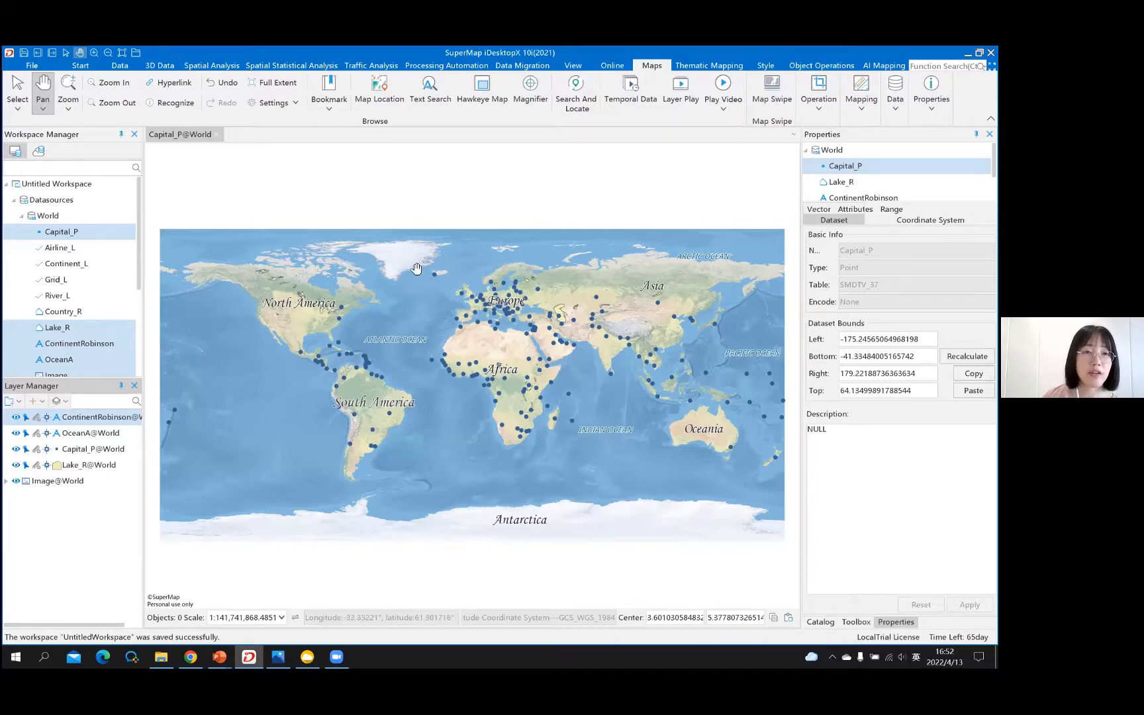
click(59, 250)
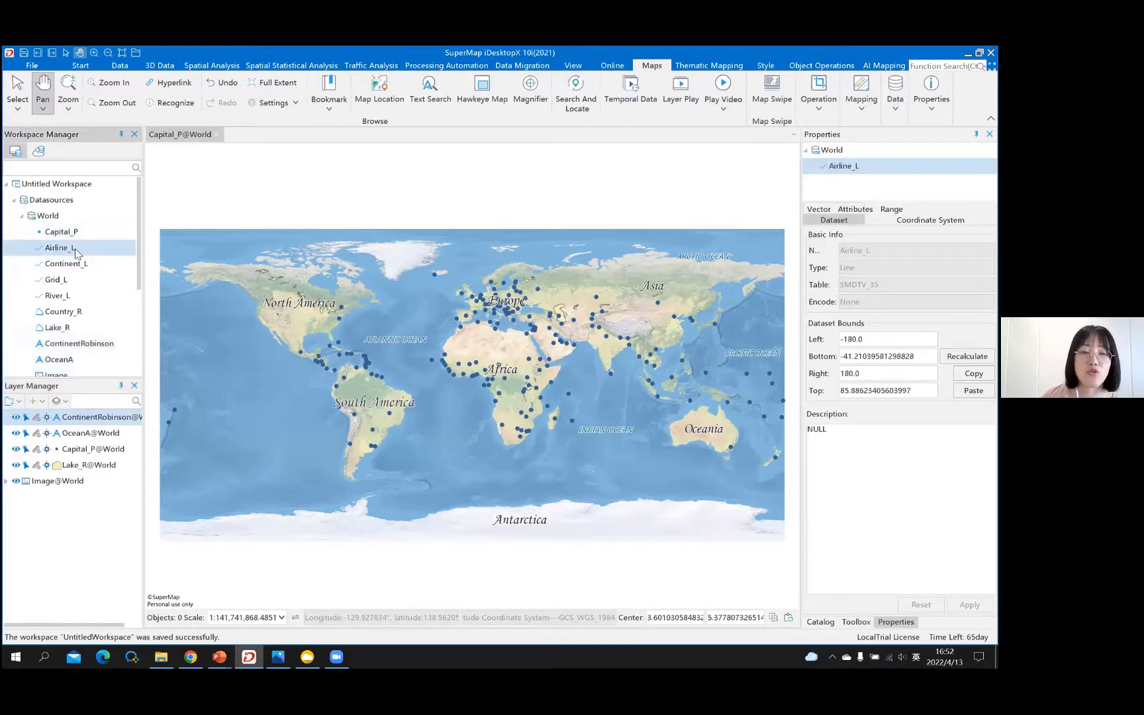
- Drag Airline_L onto the map as a sixth layer, then check the Image and Lake_R layers
drag(343, 288, 321, 306)
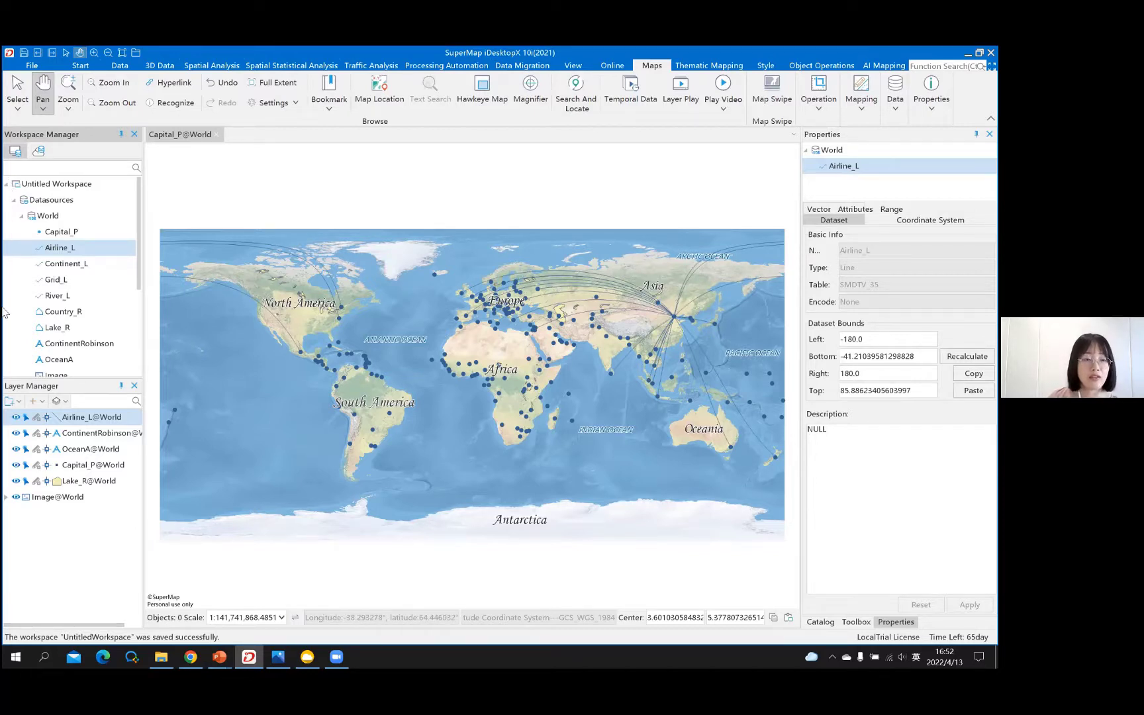
click(93, 496)
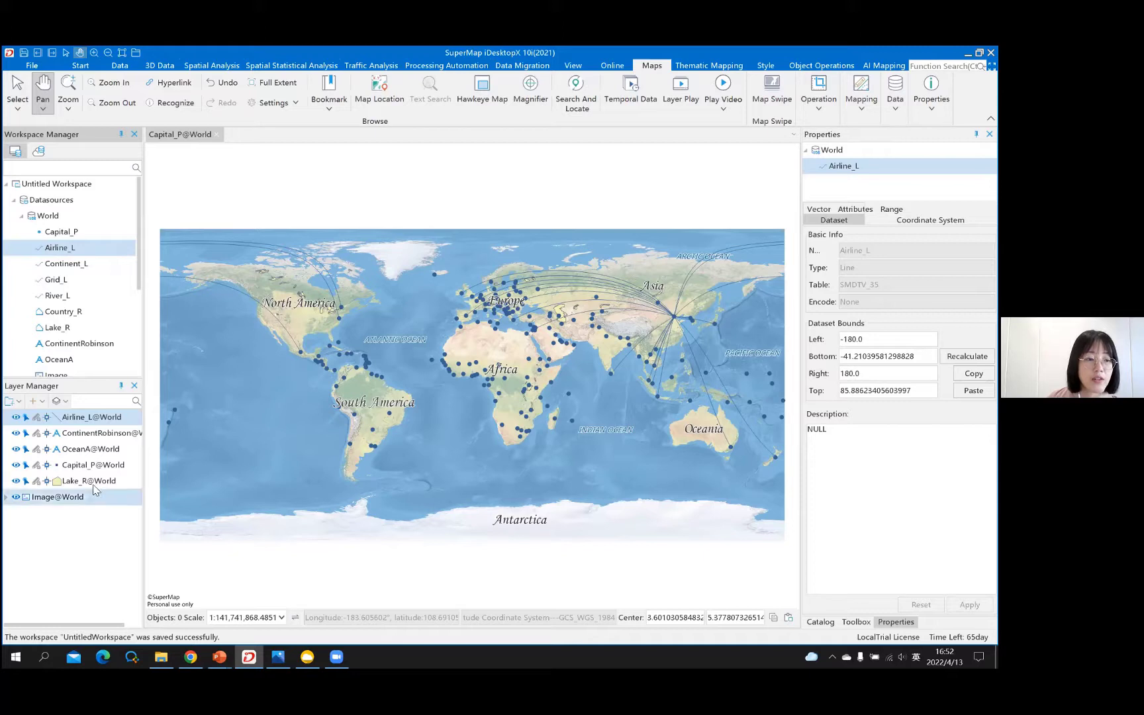
click(79, 481)
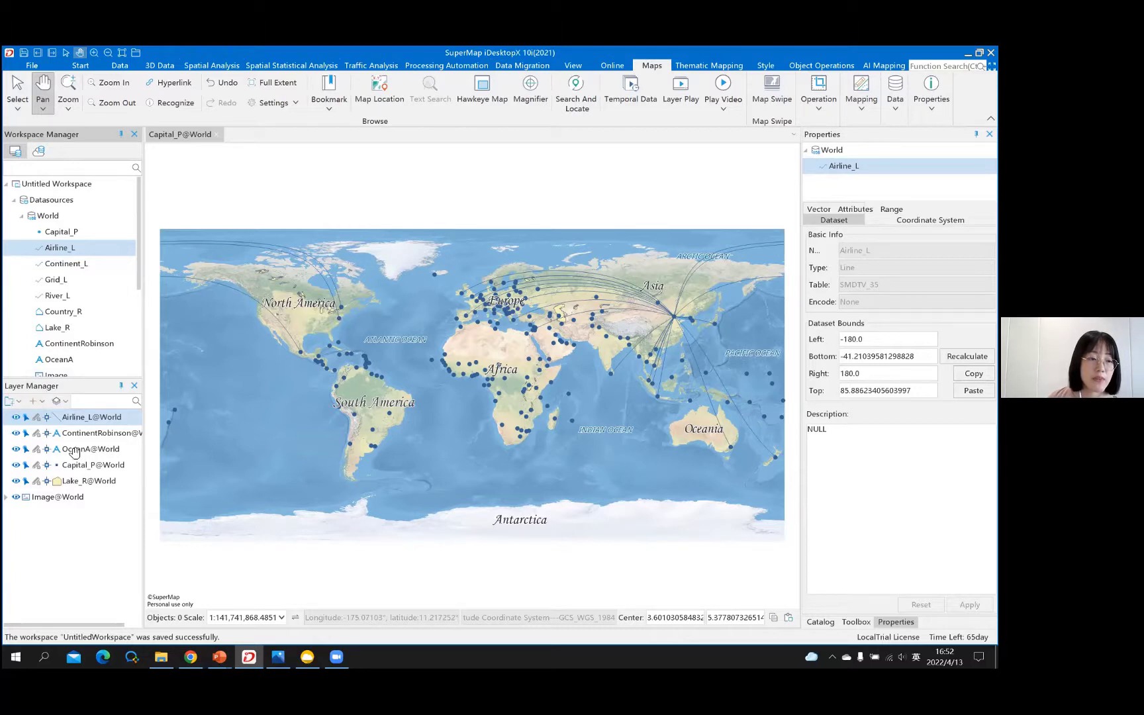
click(69, 496)
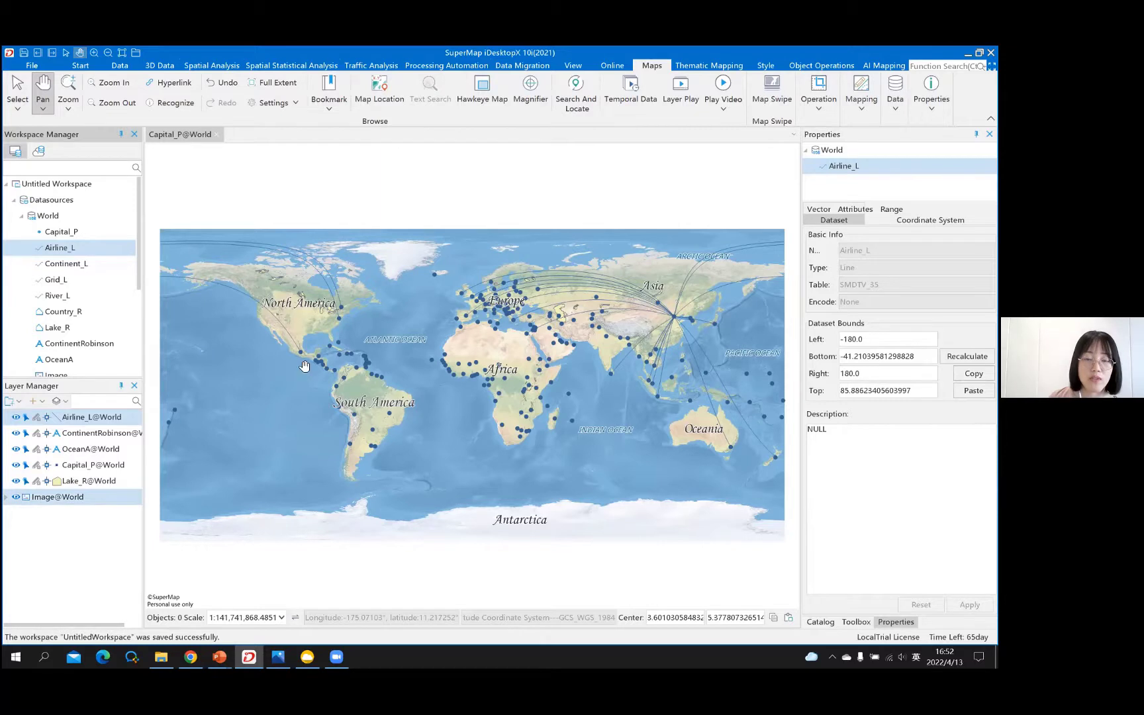
click(489, 394)
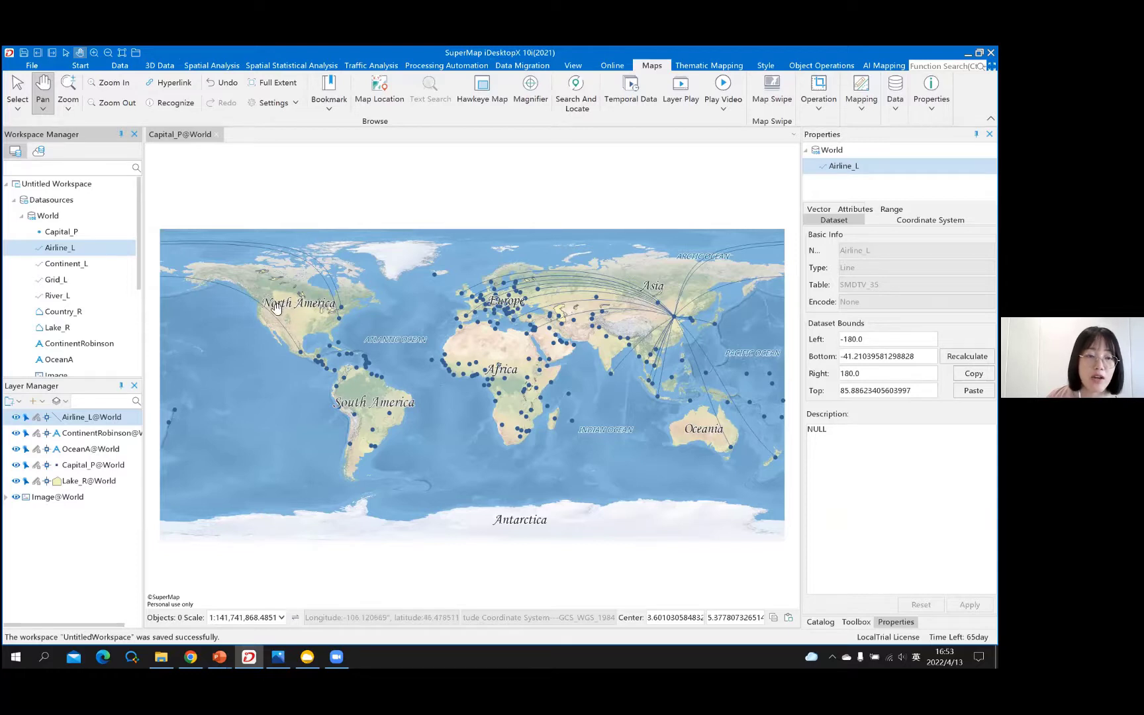
- Pan the map over North America and drag Lake_R@World above Airline_L@World
scroll(282, 309, up, 2)
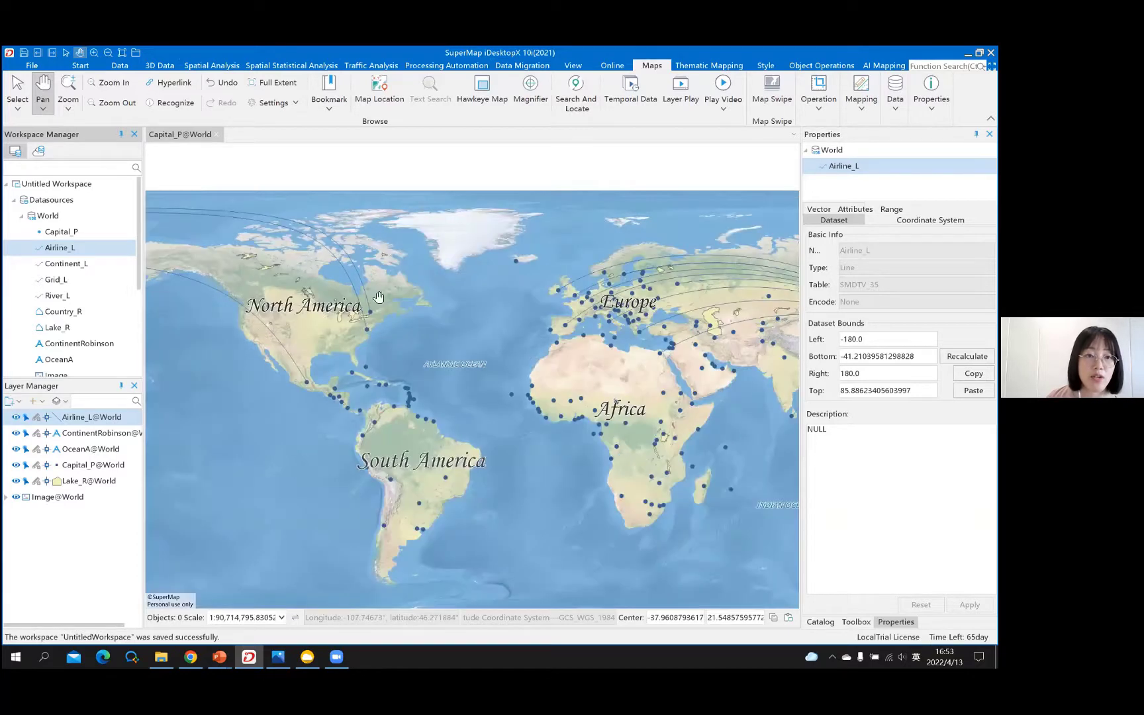
scroll(323, 321, up, 3)
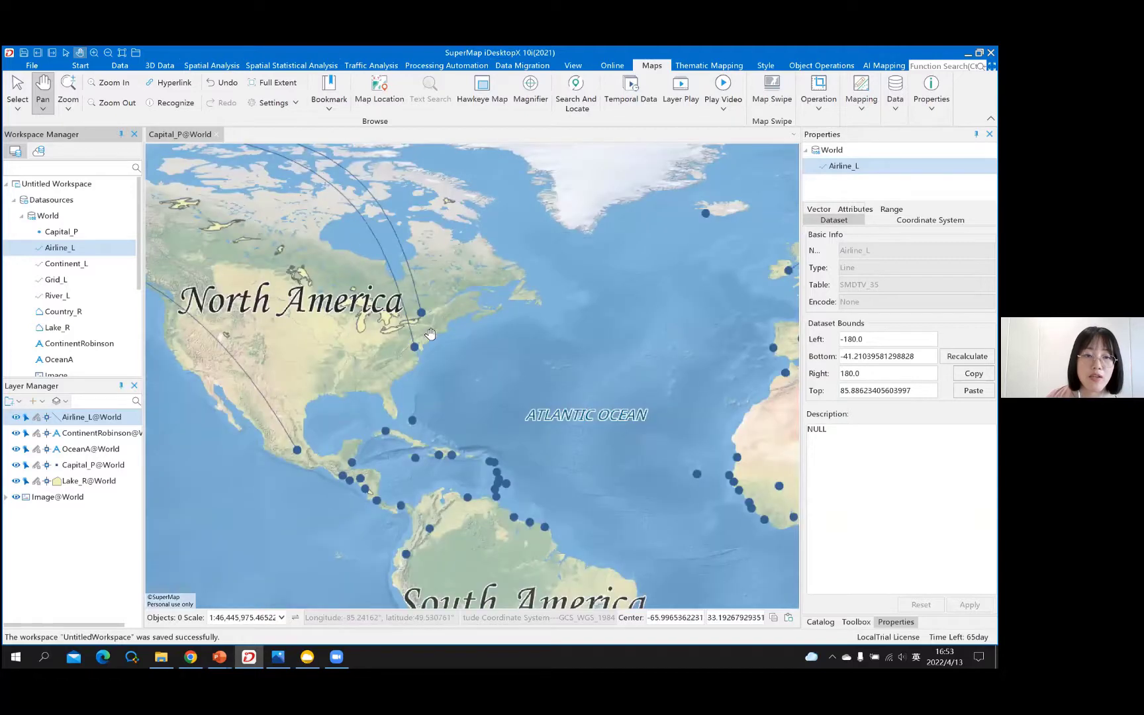
scroll(424, 315, up, 2)
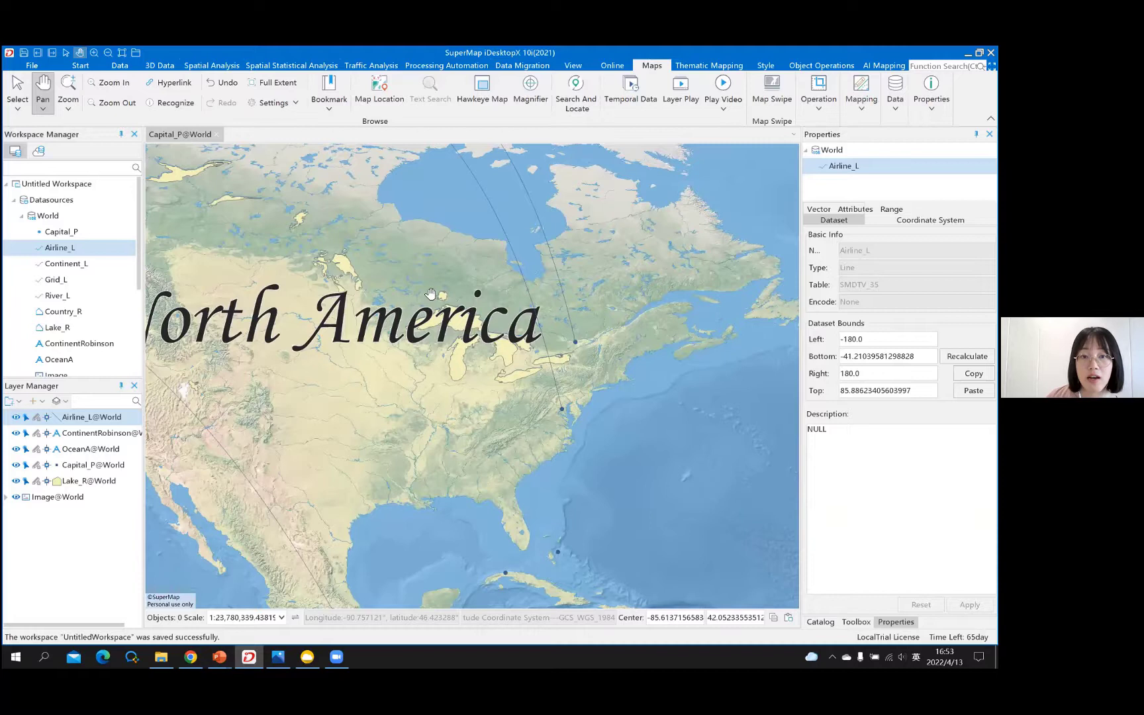
drag(445, 296, 506, 299)
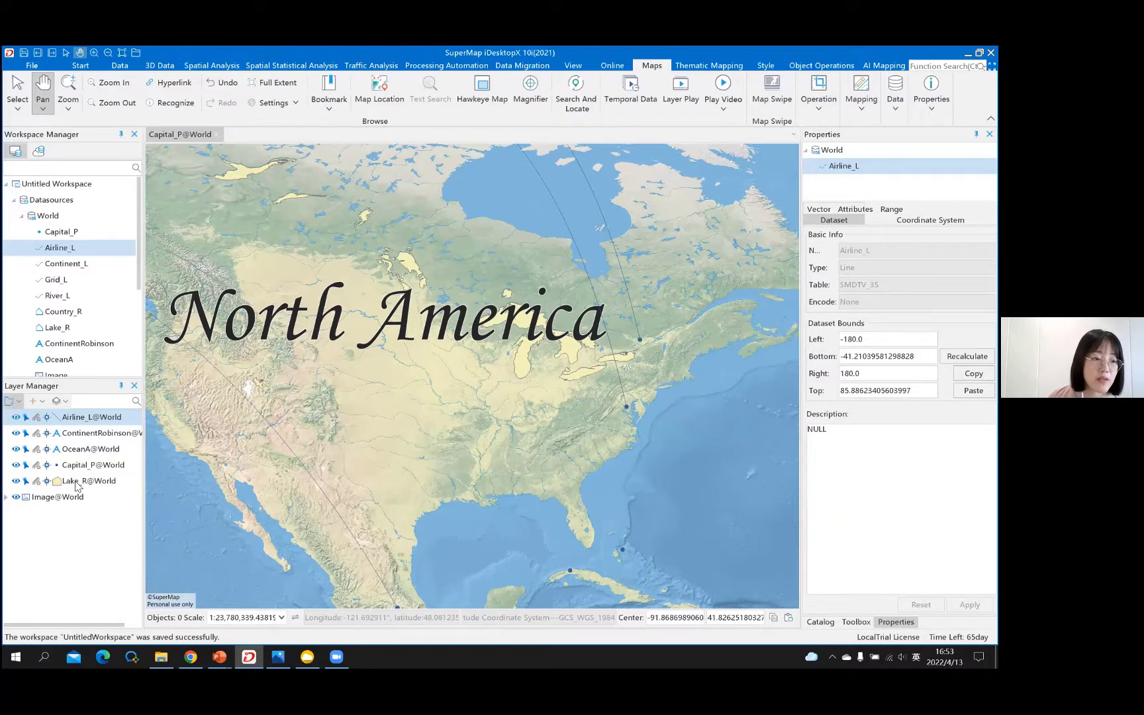
click(117, 484)
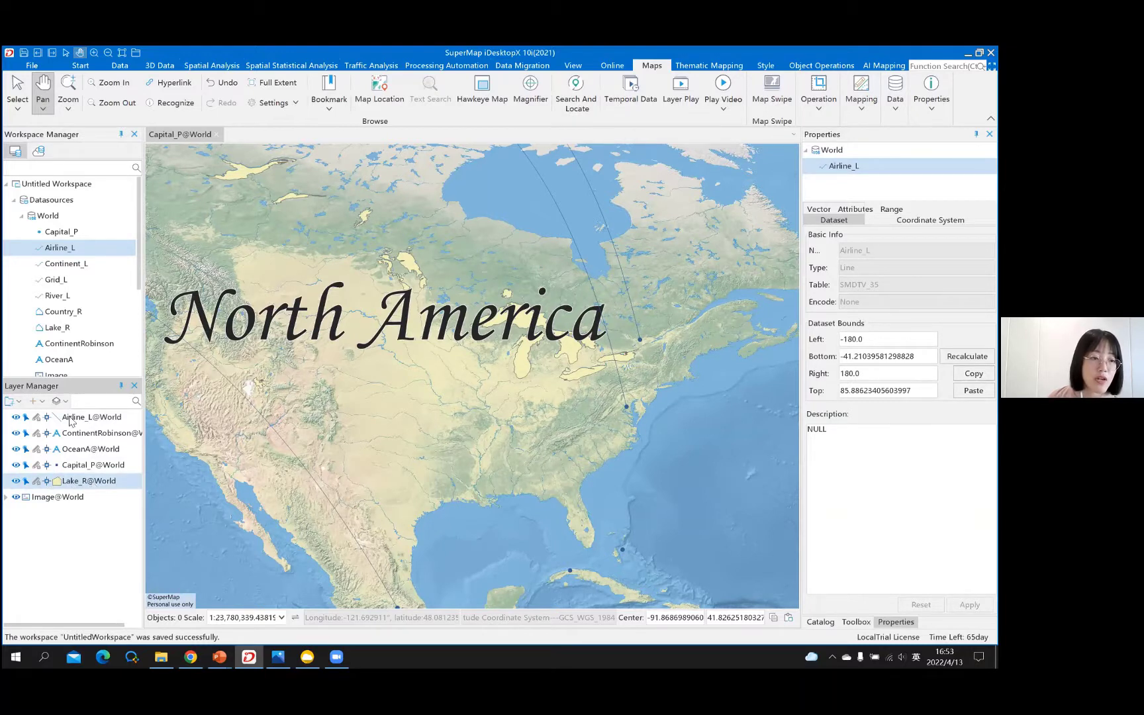
drag(71, 414, 72, 413)
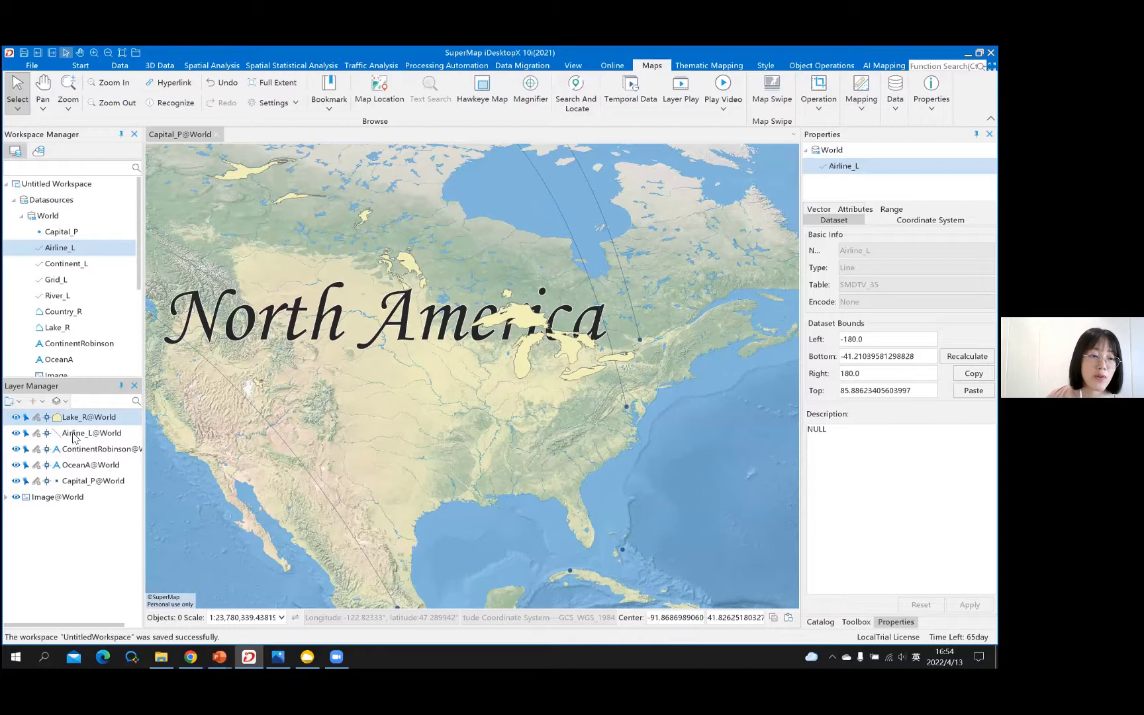
- Turn Lake_R@World's visibility off and back on, briefly selecting Airline_L in between
click(15, 417)
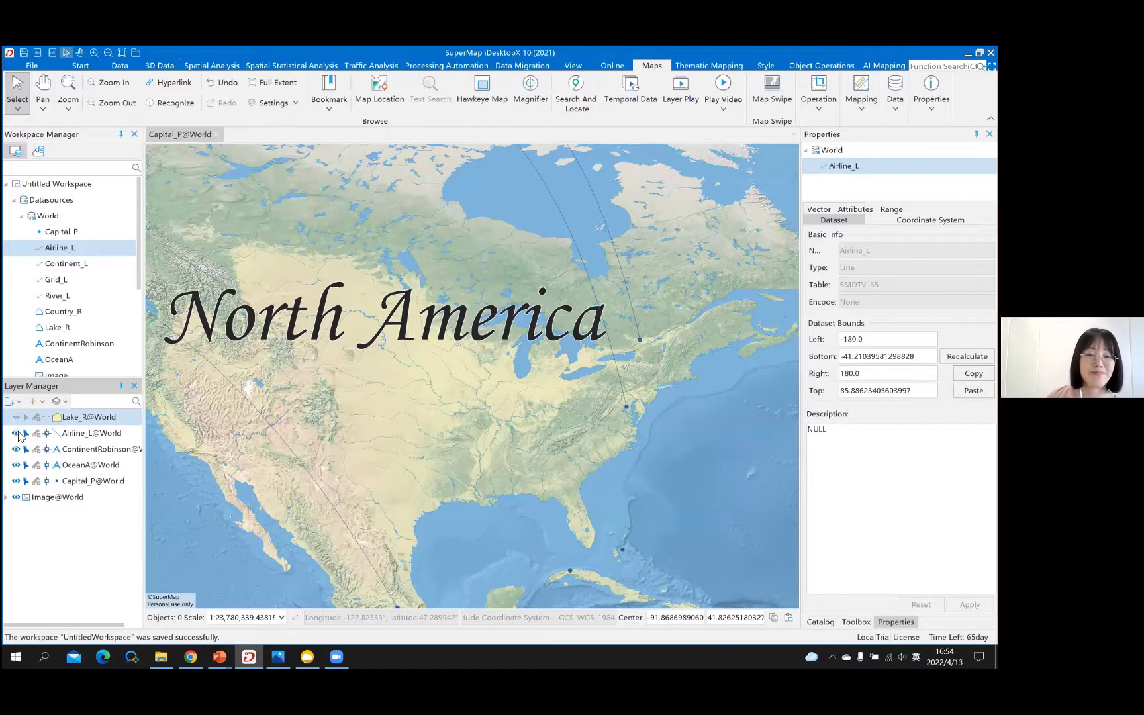
click(17, 434)
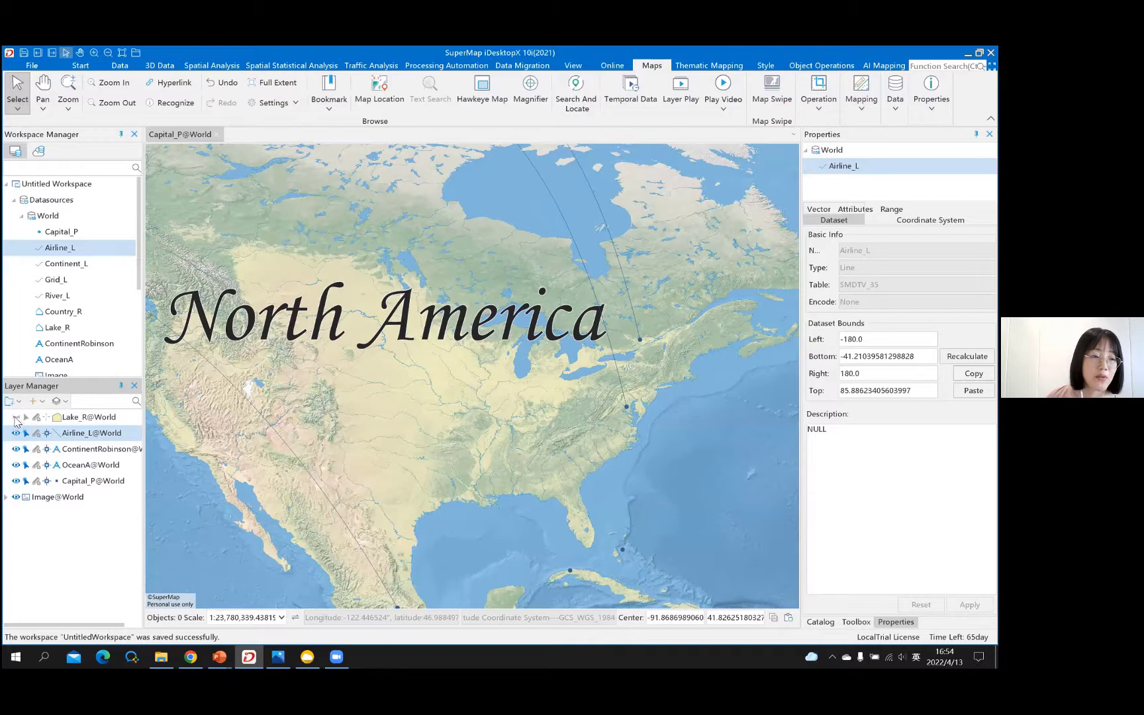
click(16, 418)
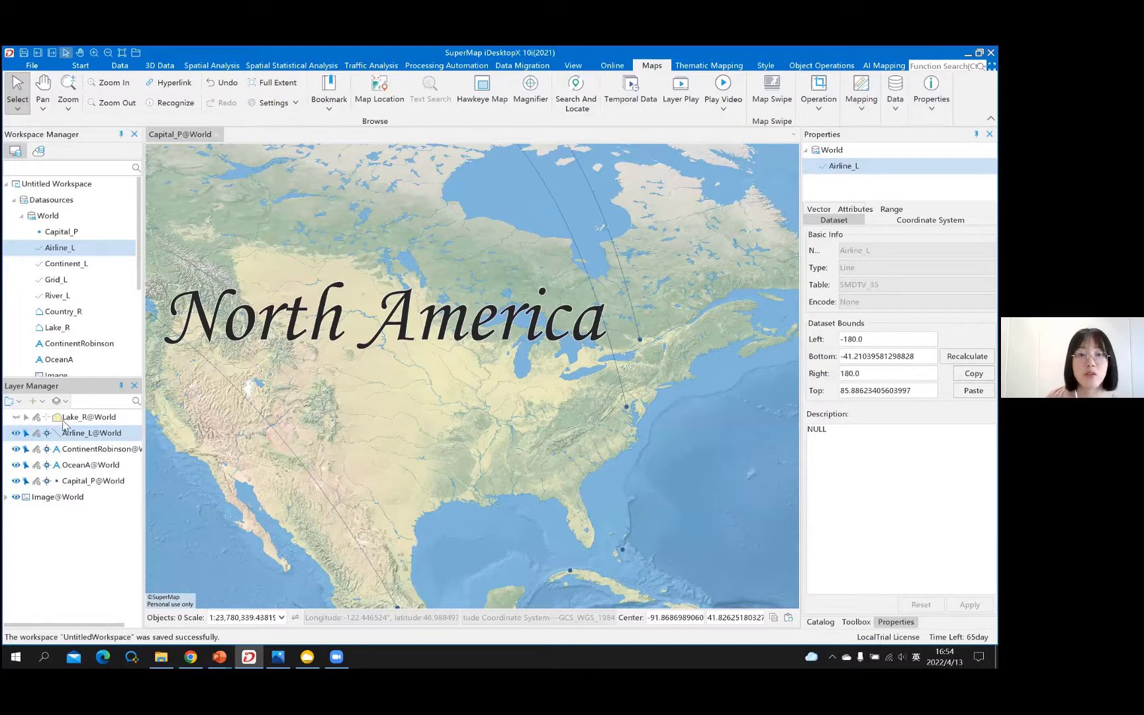
click(89, 421)
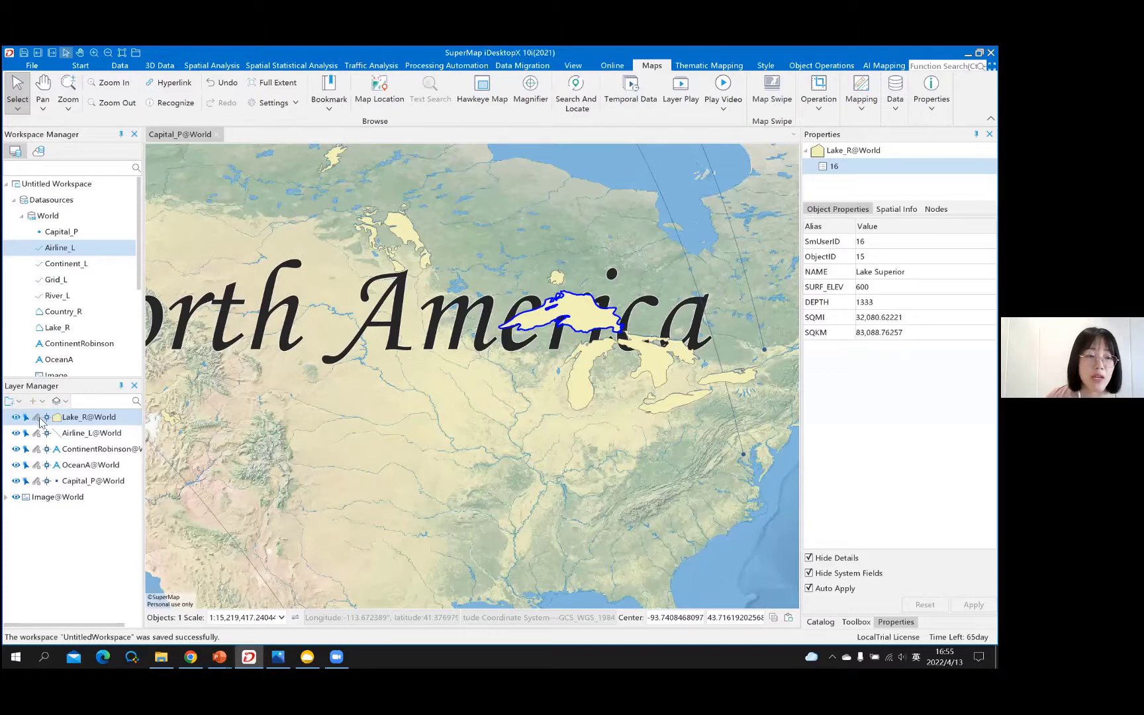
- Turn on the Editable toggle for Lake_R@World
click(36, 417)
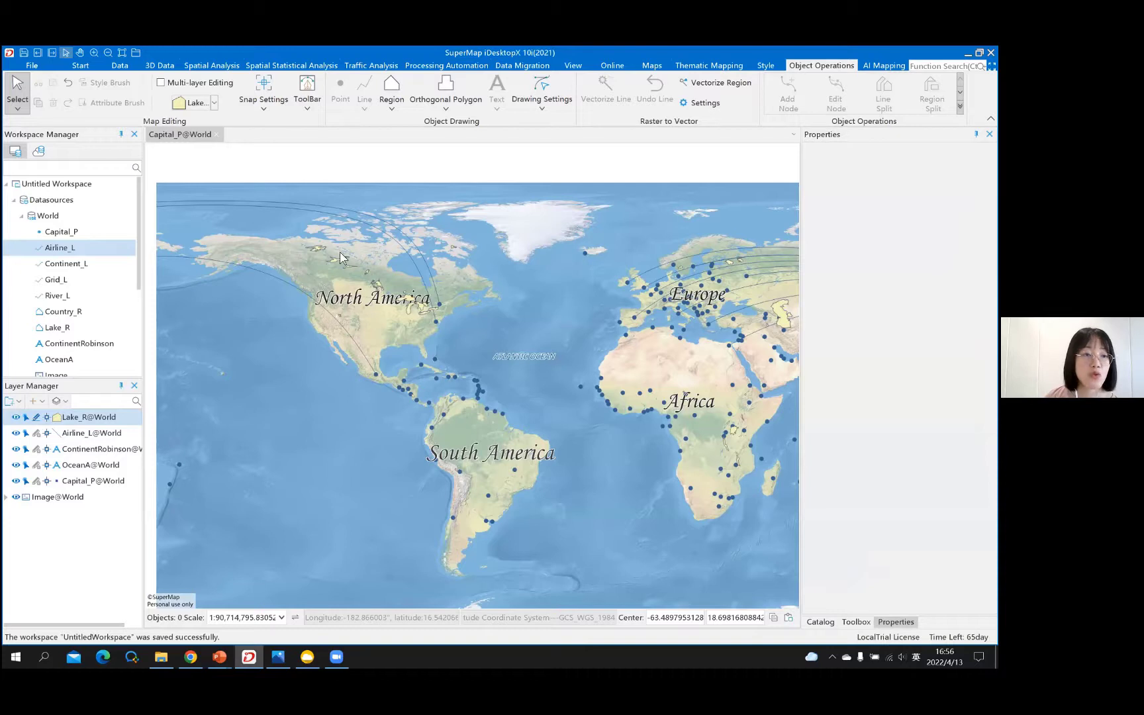
- Switch Lake_R@World editing on then off, and zoom the map to the whole world
click(37, 416)
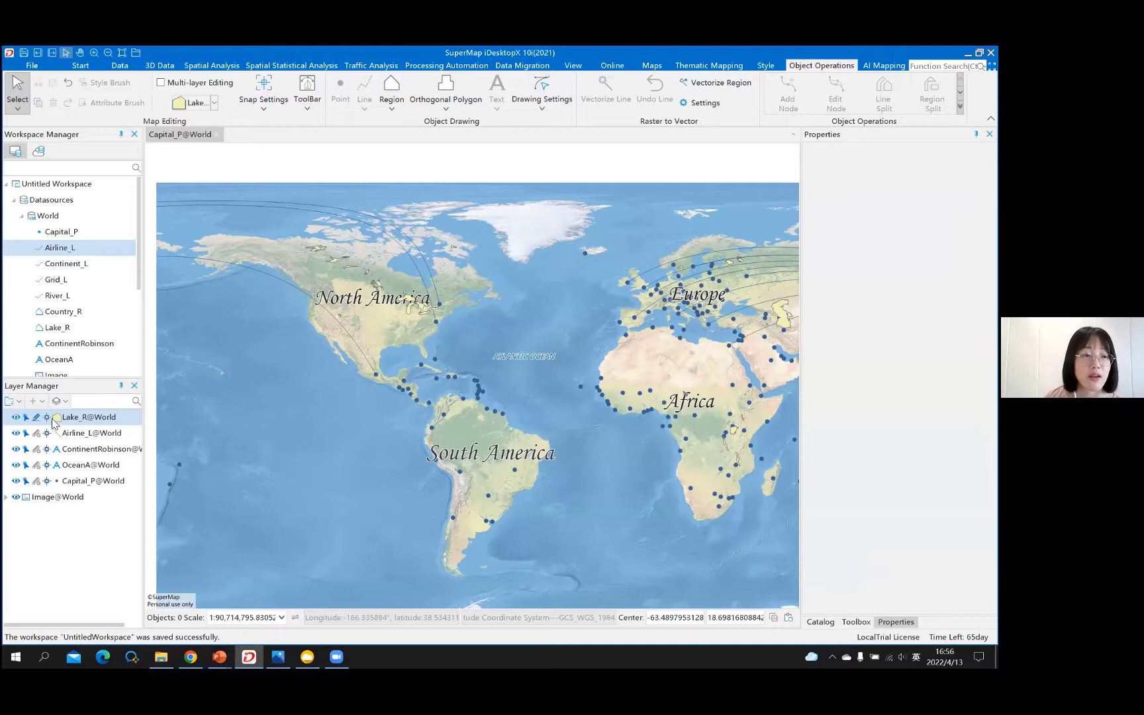
click(38, 417)
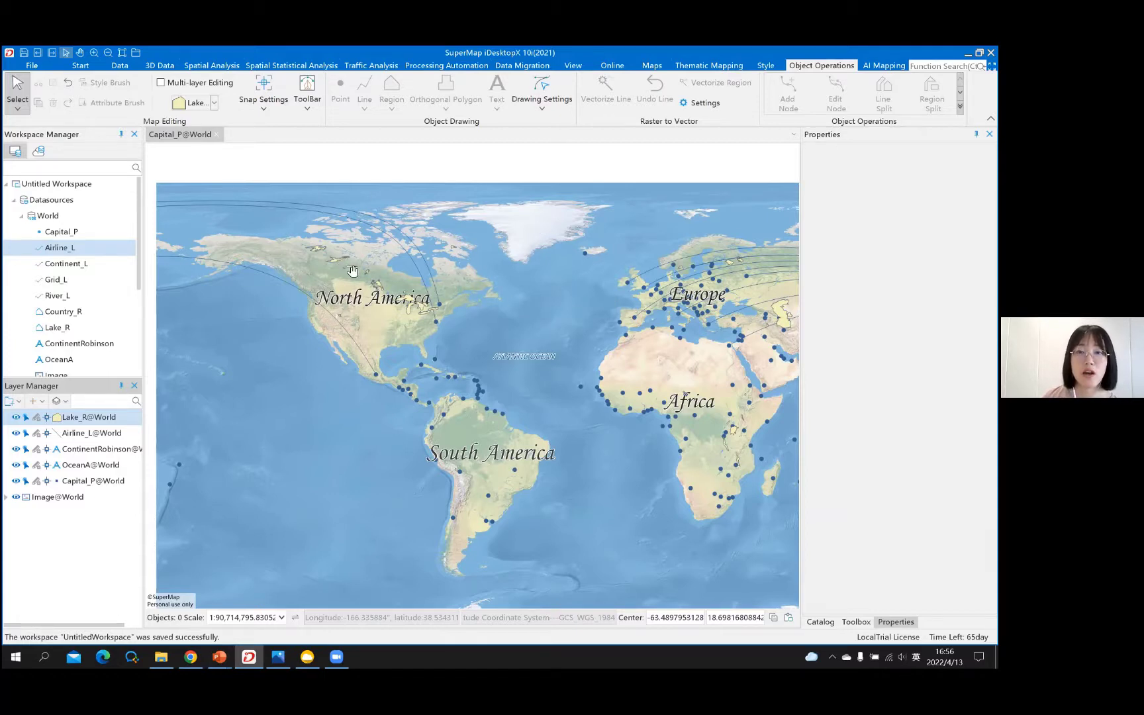
scroll(355, 271, down, 1)
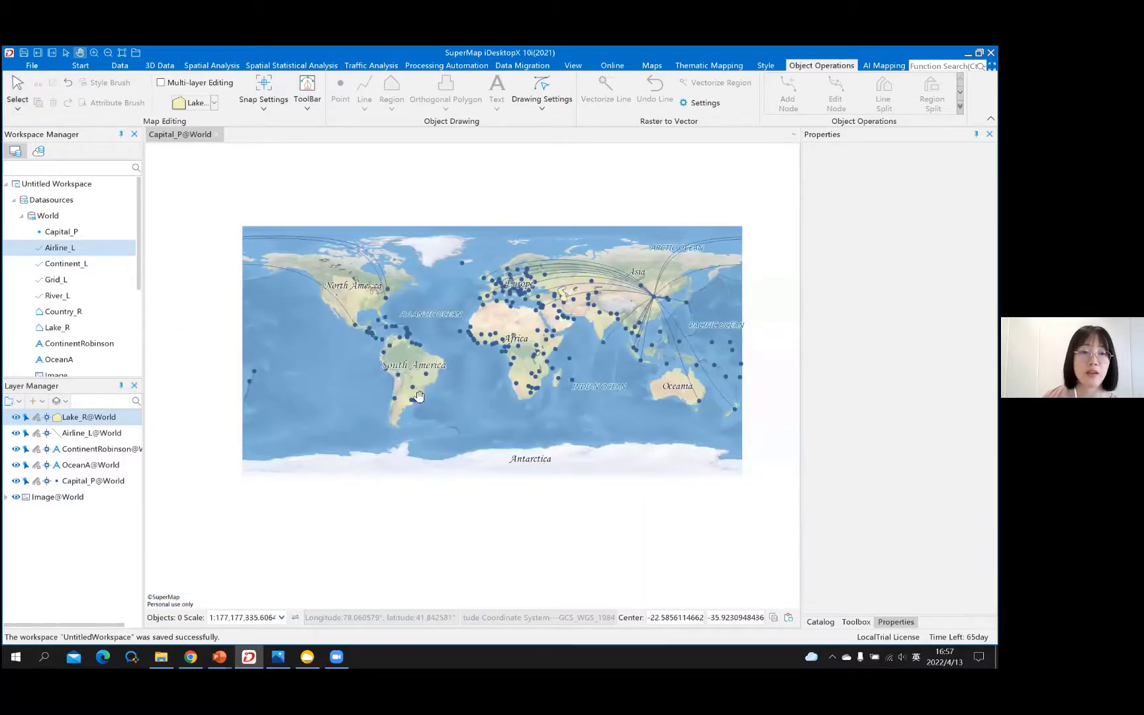
scroll(419, 398, up, 1)
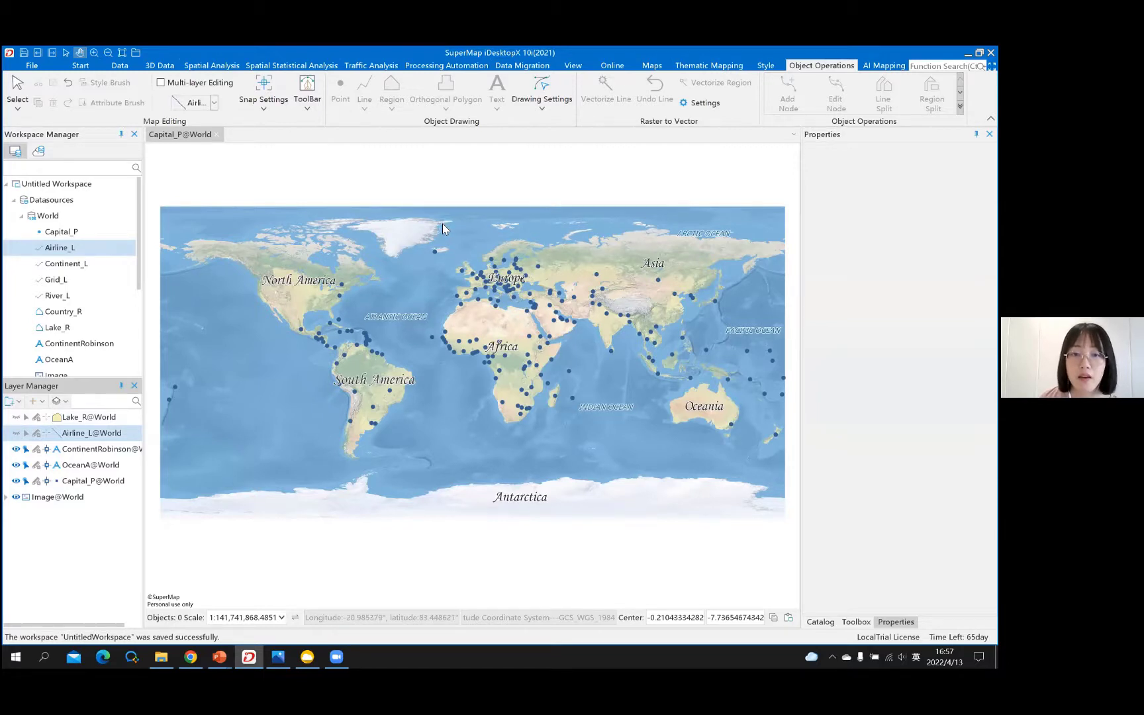
- Save the map as 'world map' and close its map window
right_click(442, 224)
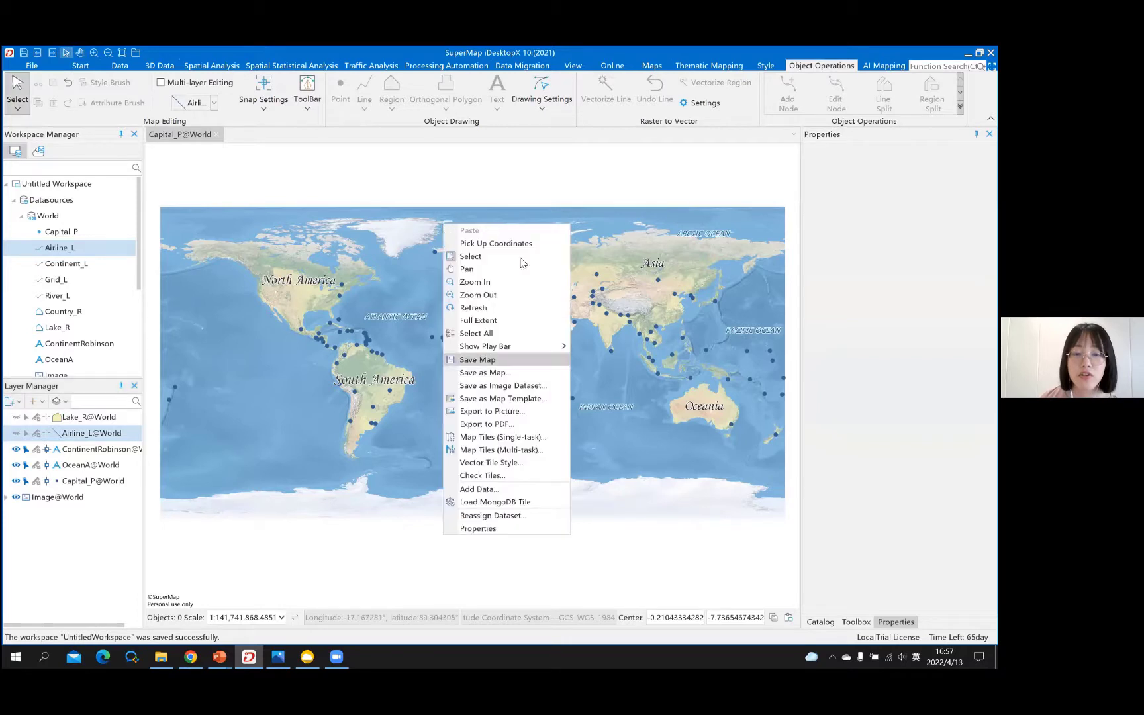
click(502, 358)
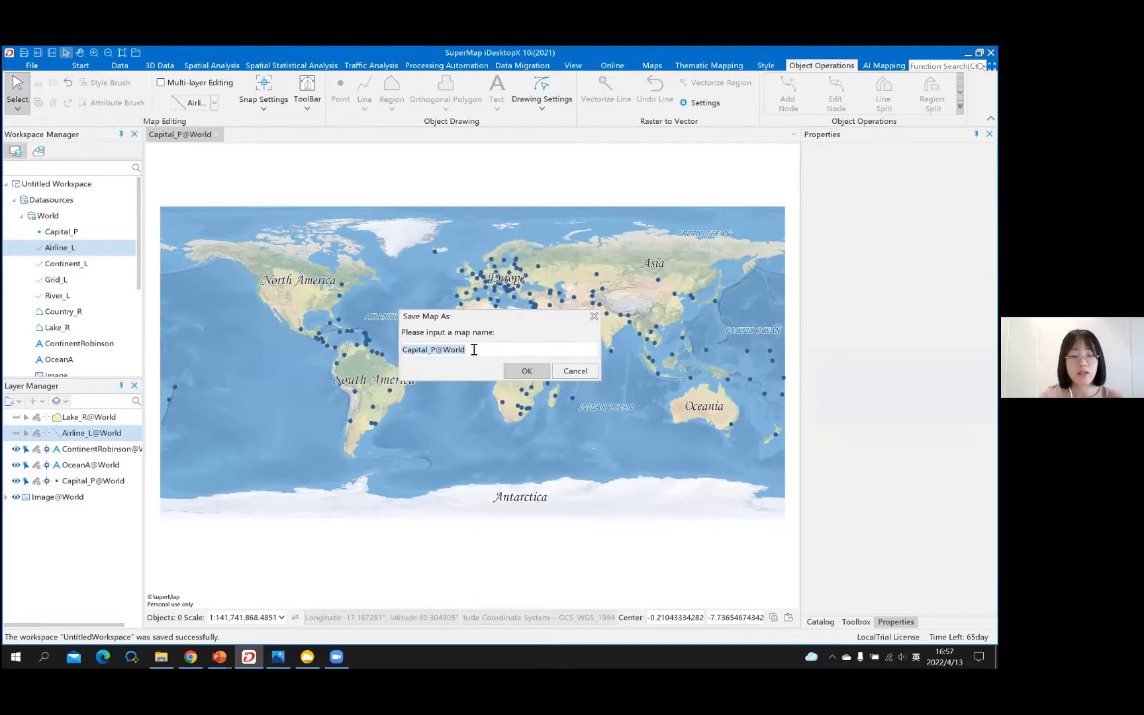
text(w)
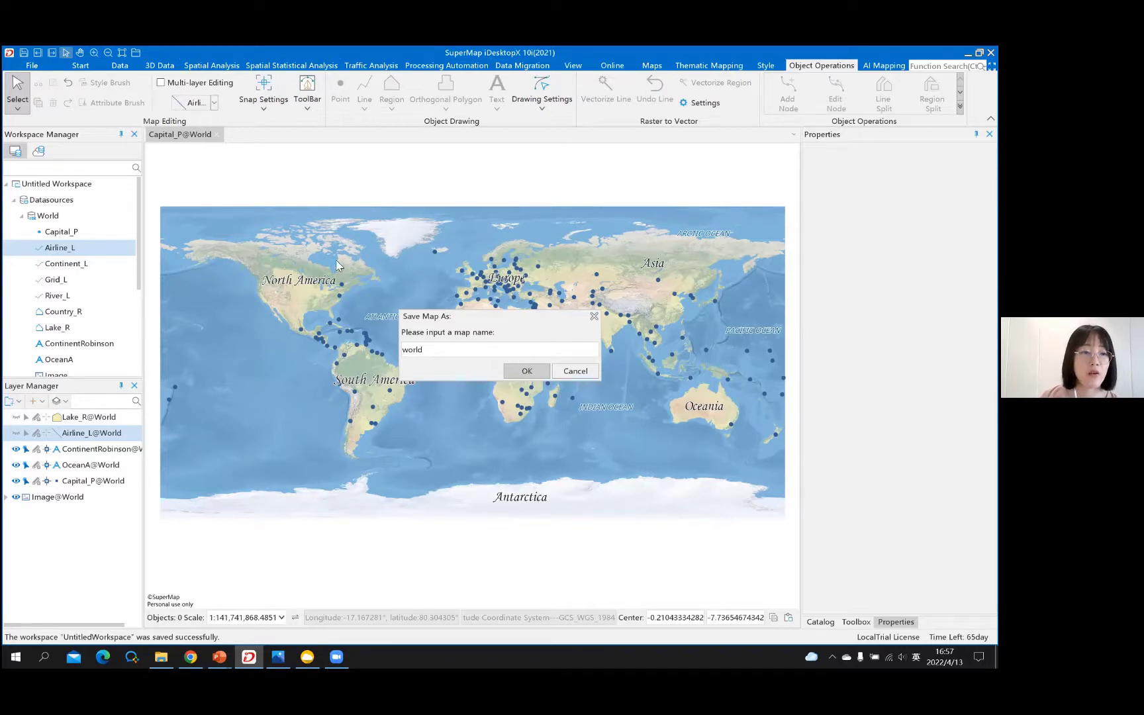
key(Return)
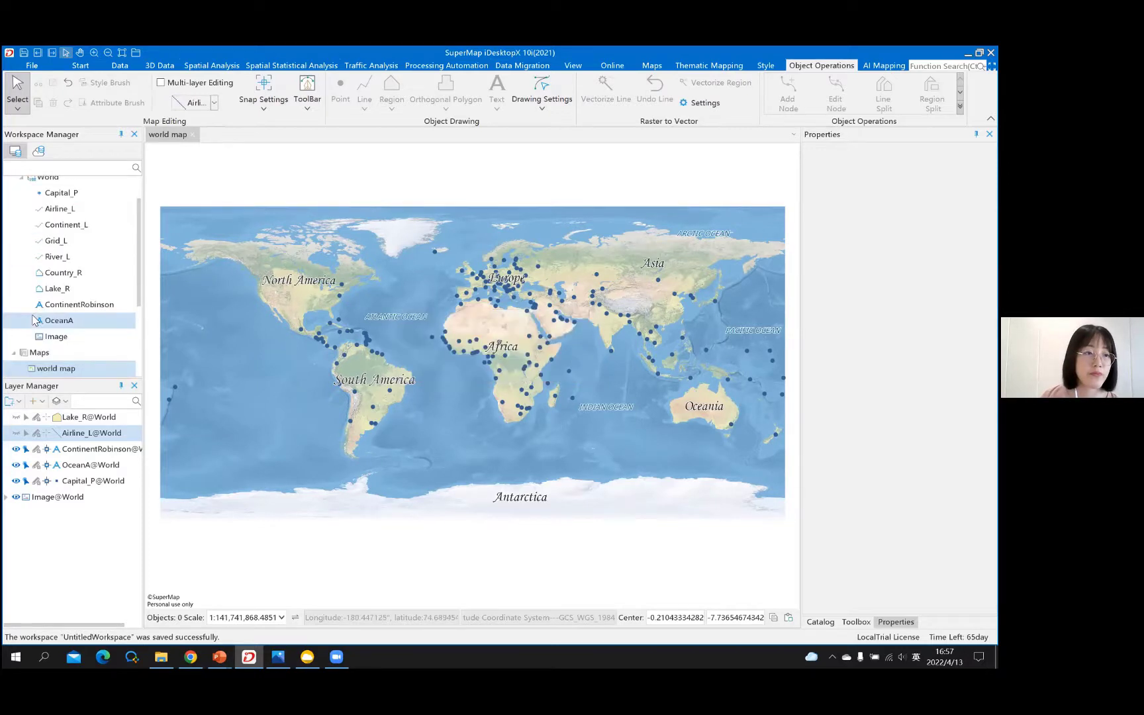
scroll(92, 244, down, 1)
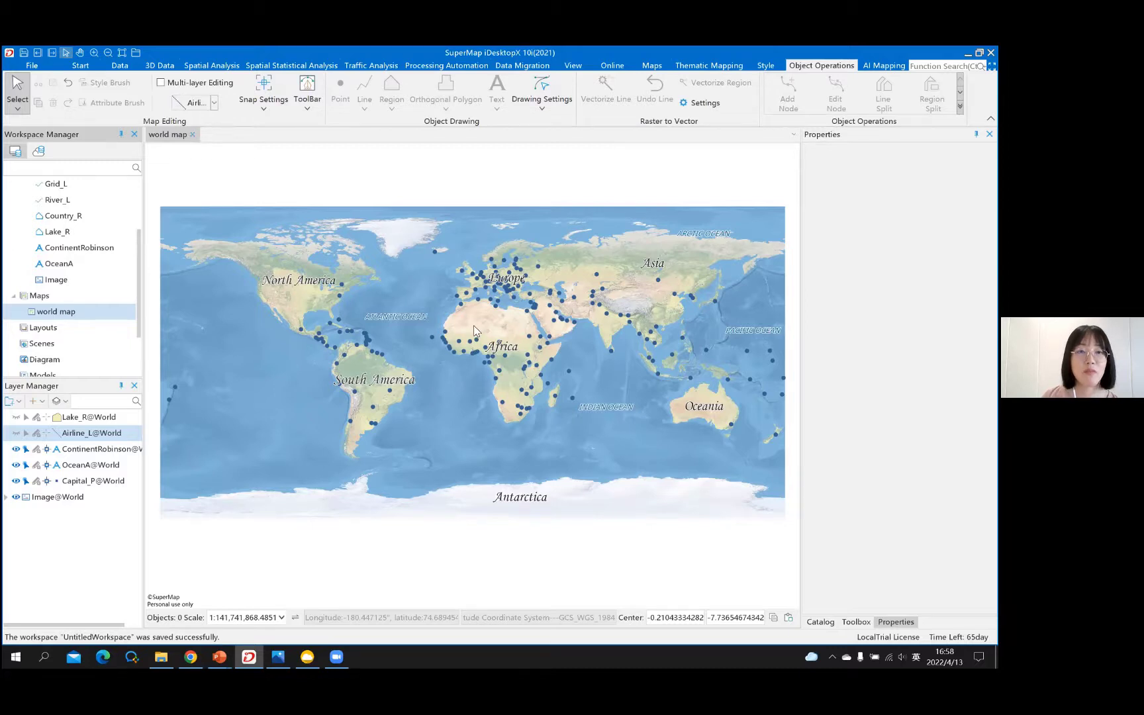
key(ctrl+w)
scroll(99, 258, up, 3)
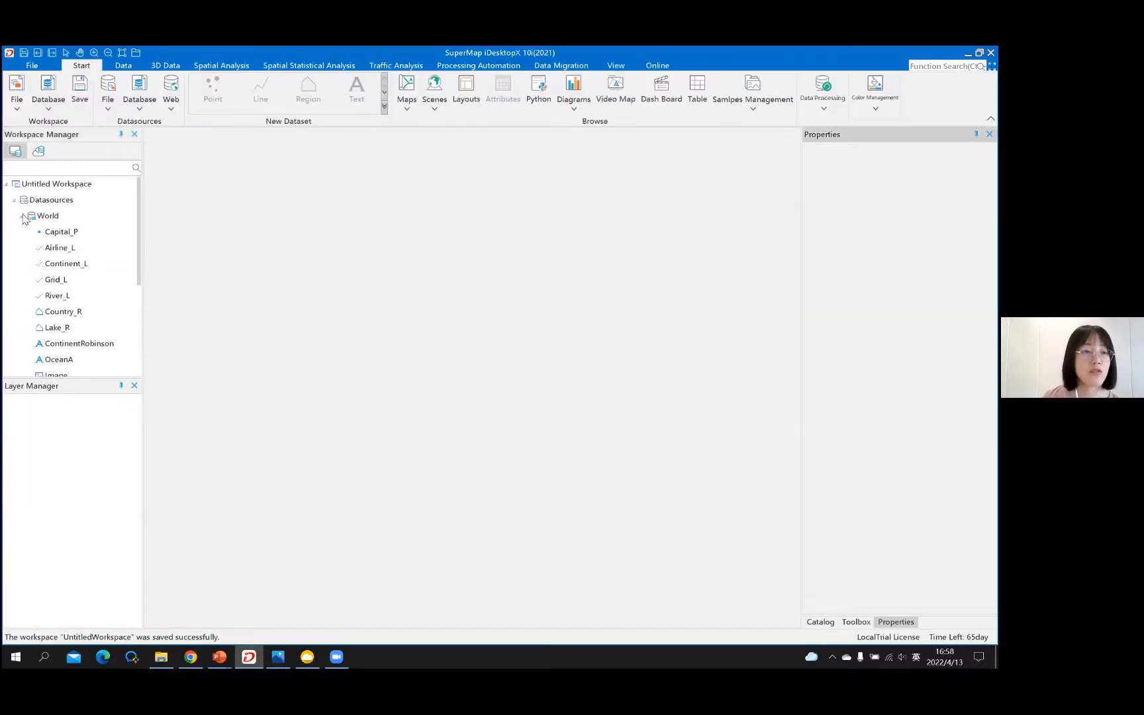
- Collapse World, reopen Maps > world map, and show Untitled Workspace's properties
click(24, 220)
click(23, 219)
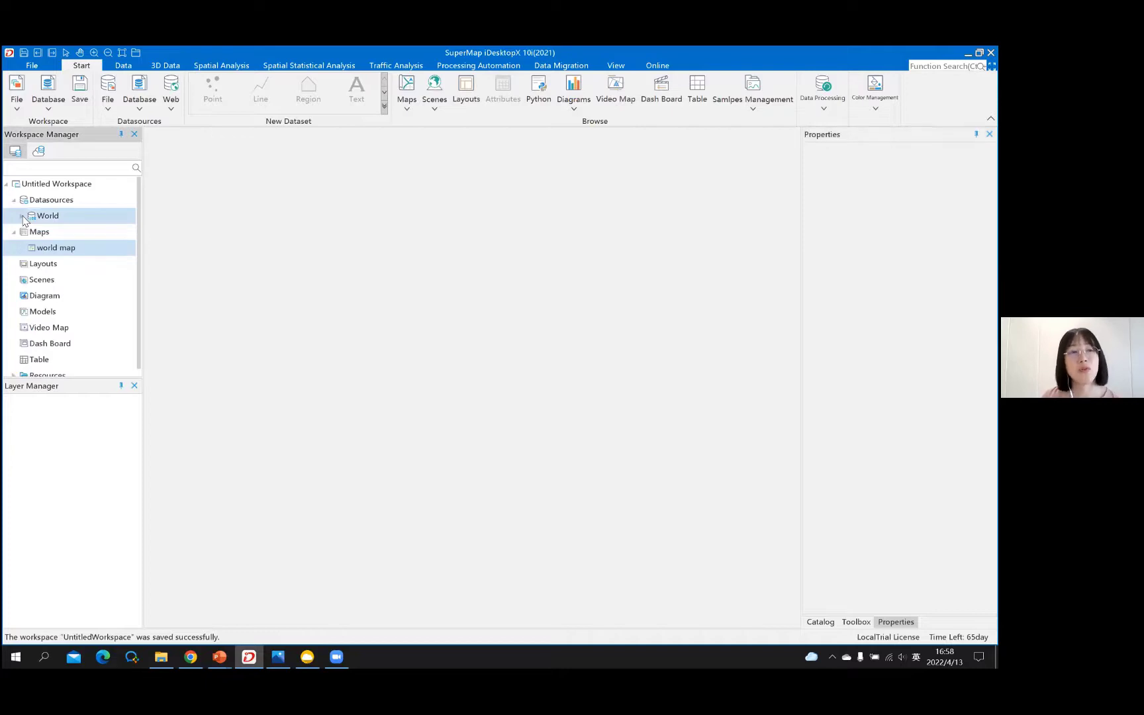
double_click(54, 253)
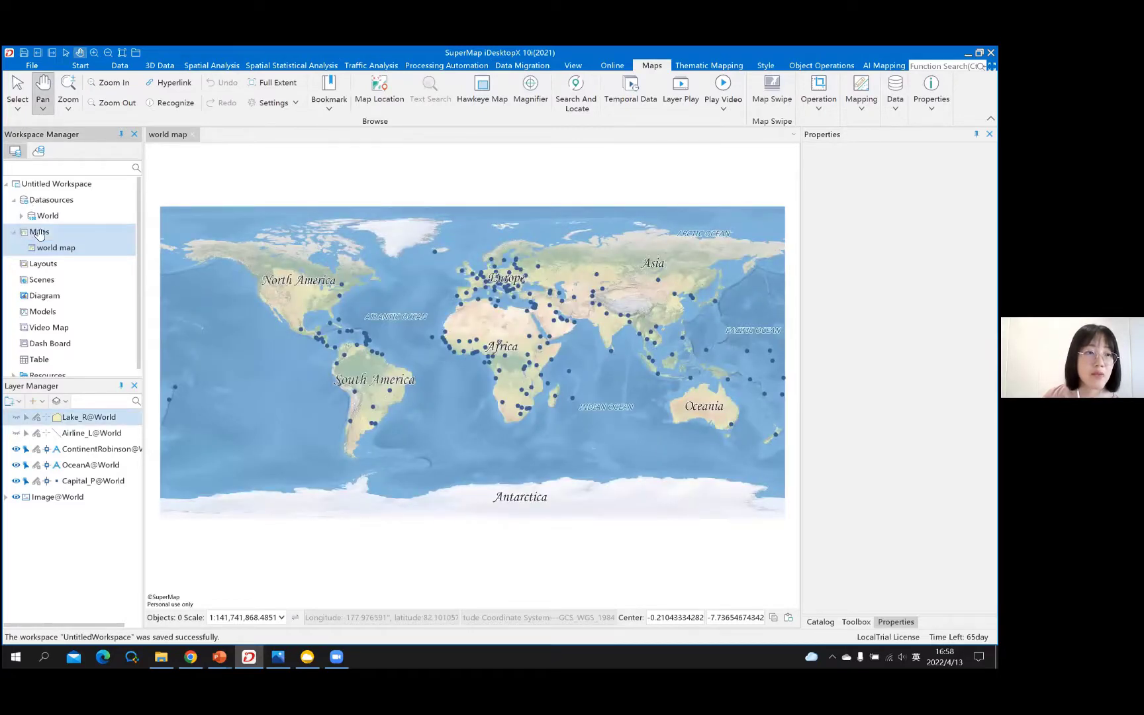
click(76, 199)
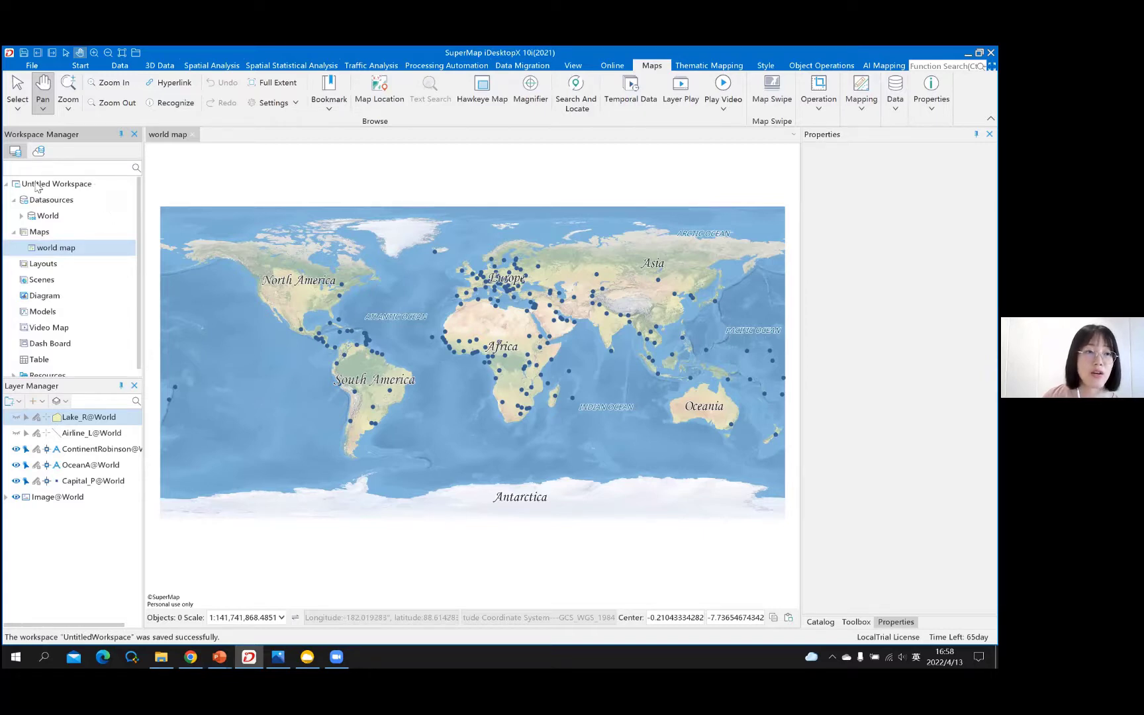
click(85, 187)
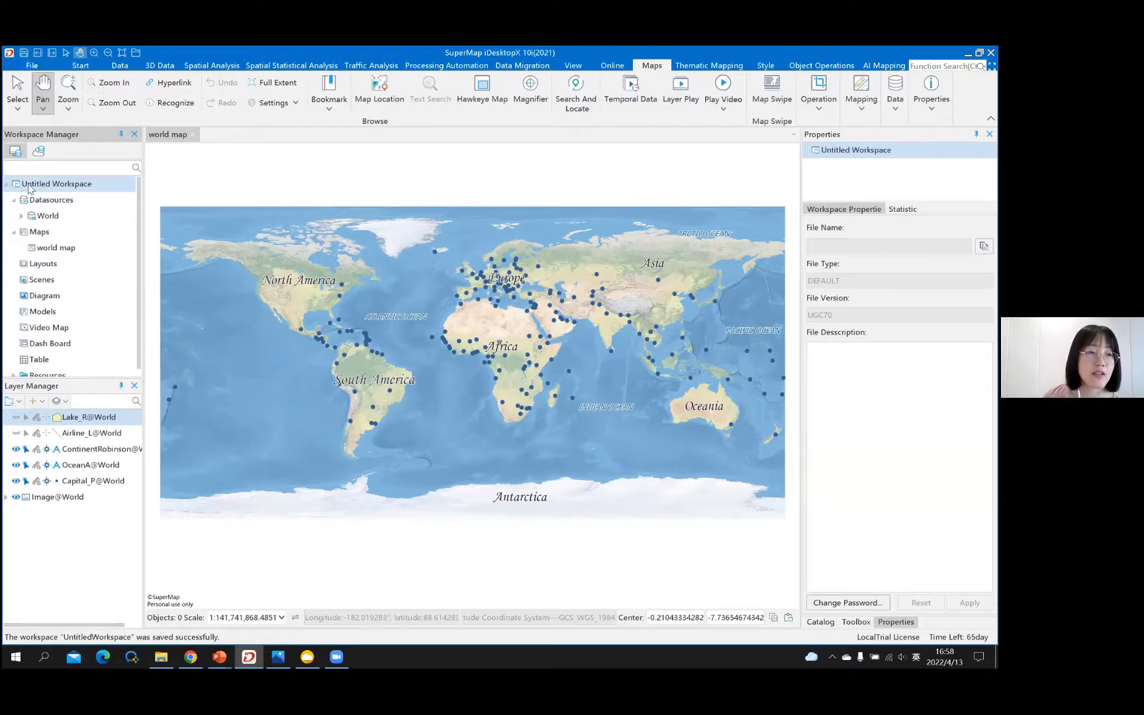
- Save the workspace as file workspace worldmap.smwu in the Materials\01 folder
right_click(104, 189)
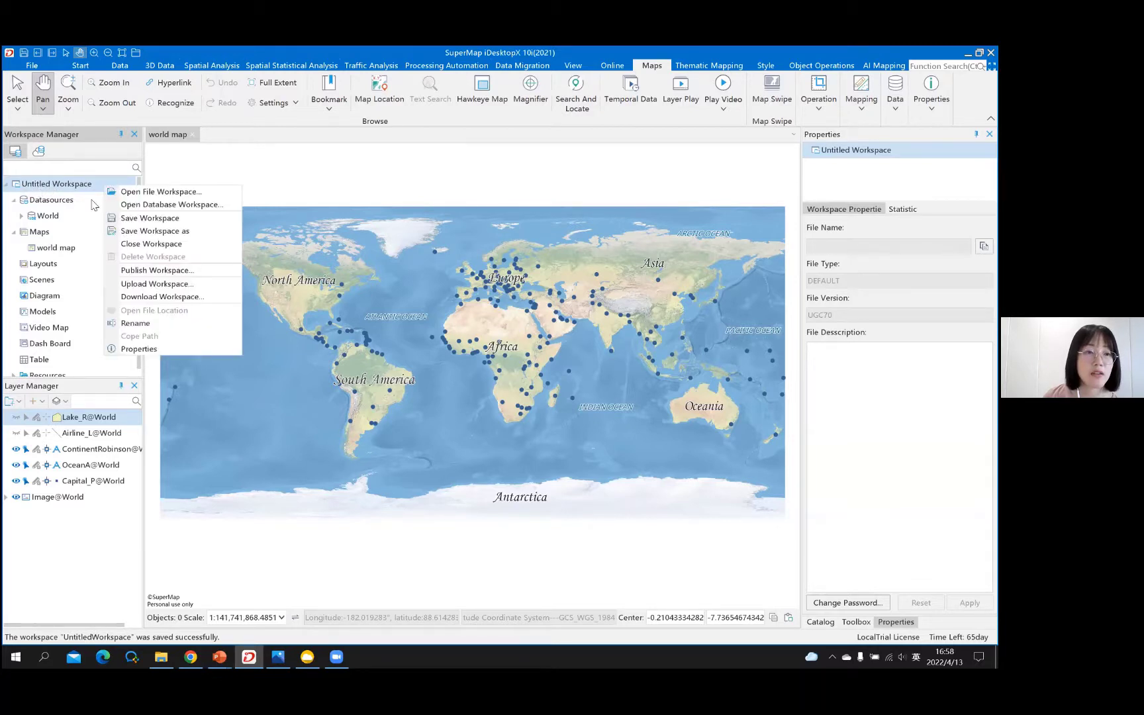
click(144, 223)
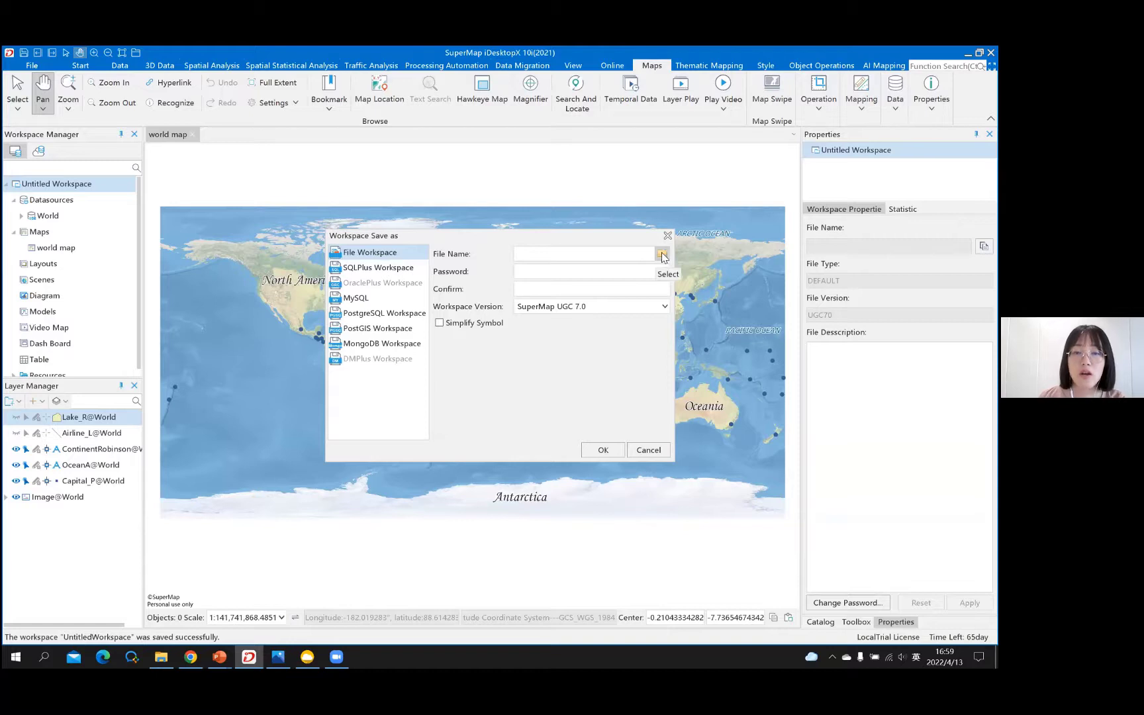
click(662, 255)
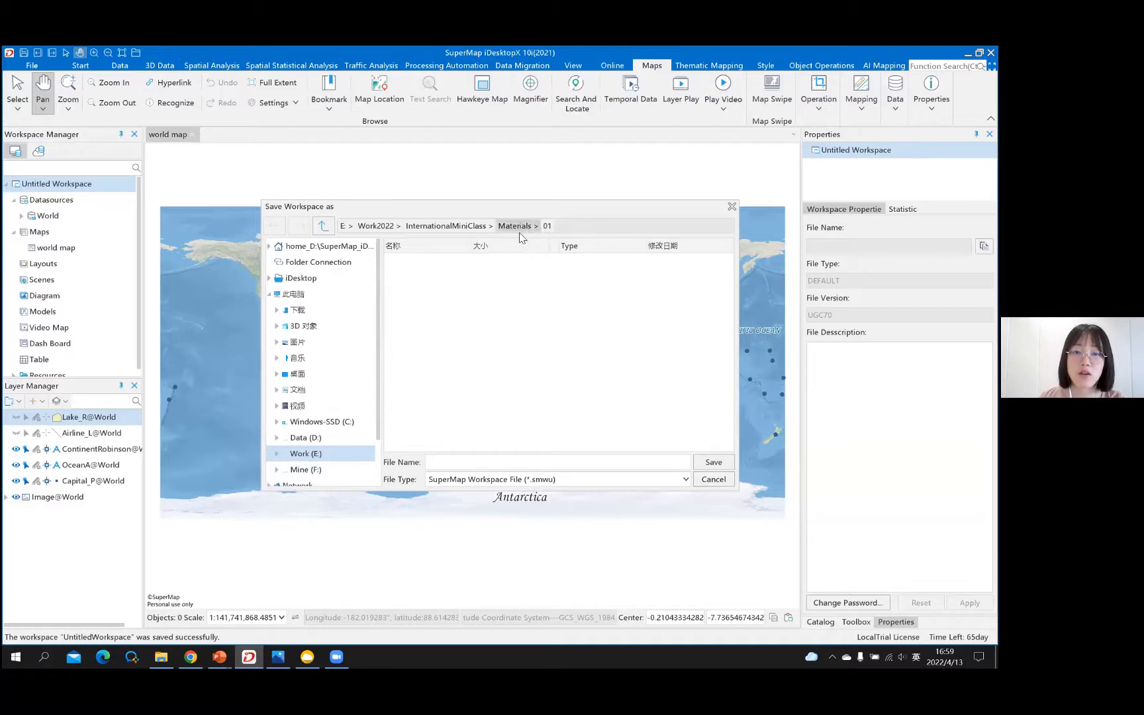
click(486, 465)
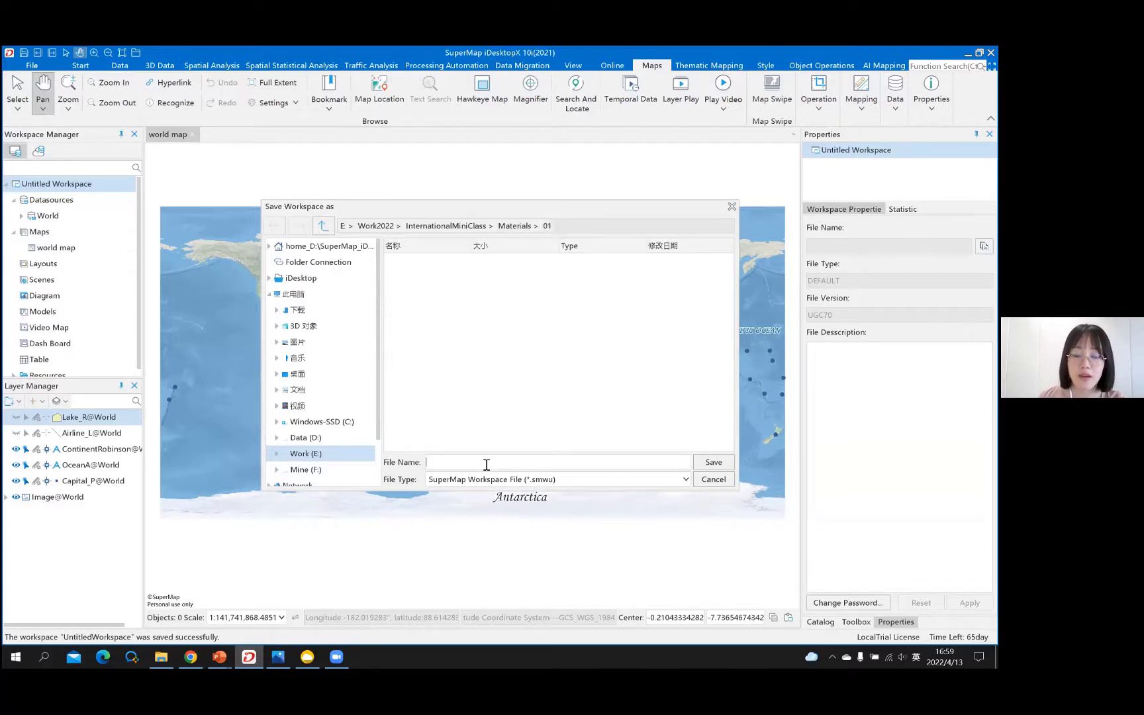
text(wor)
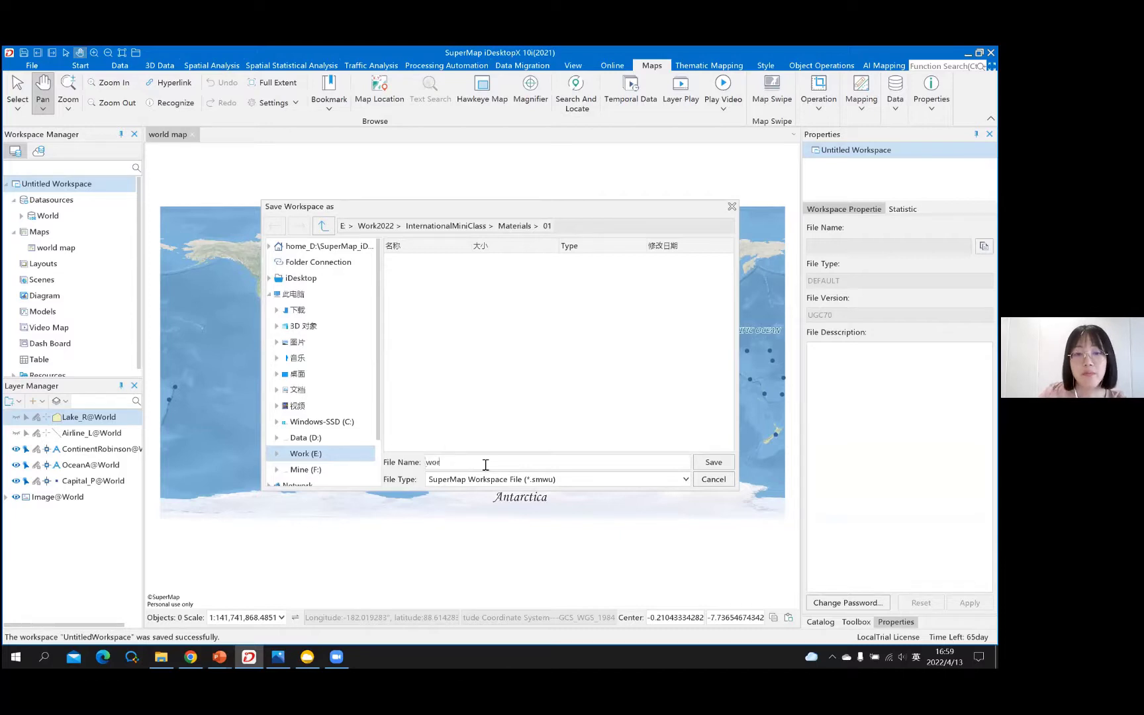
text(ld)
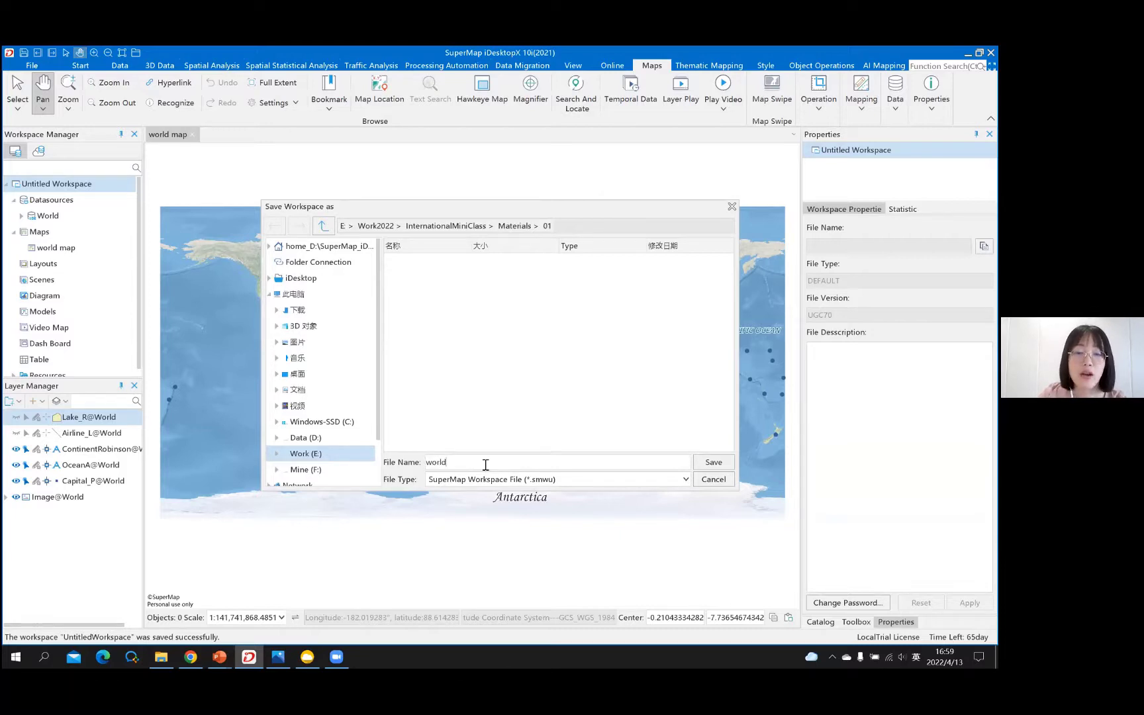
text(map)
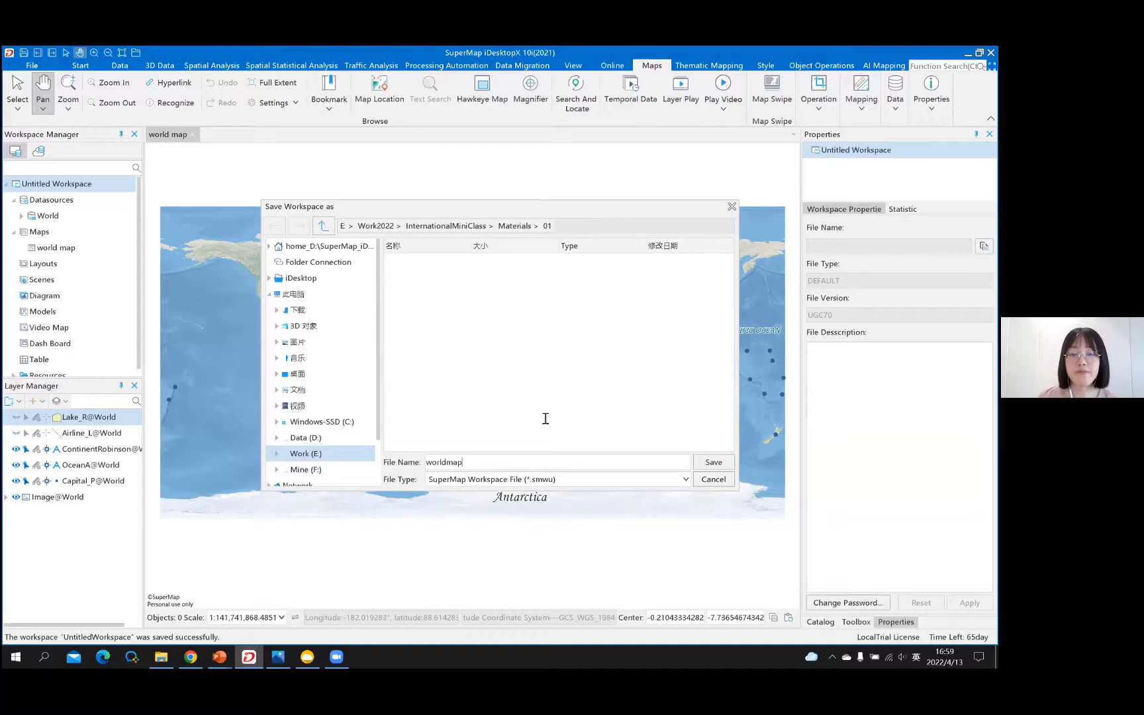
click(713, 462)
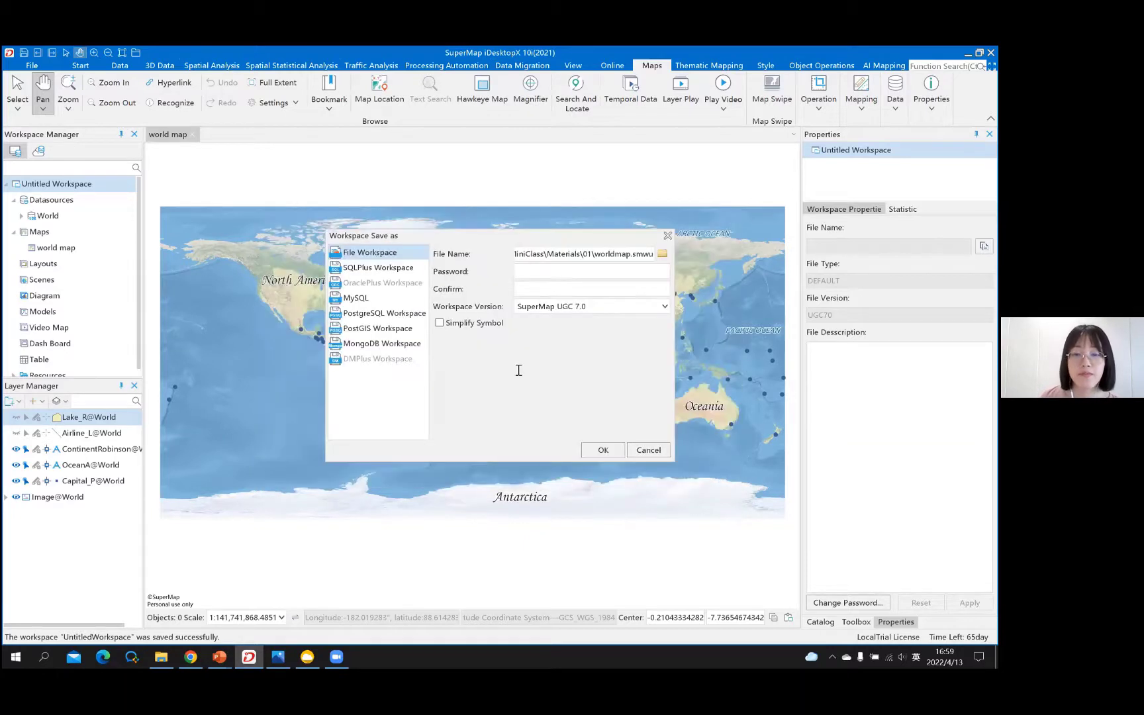
click(604, 450)
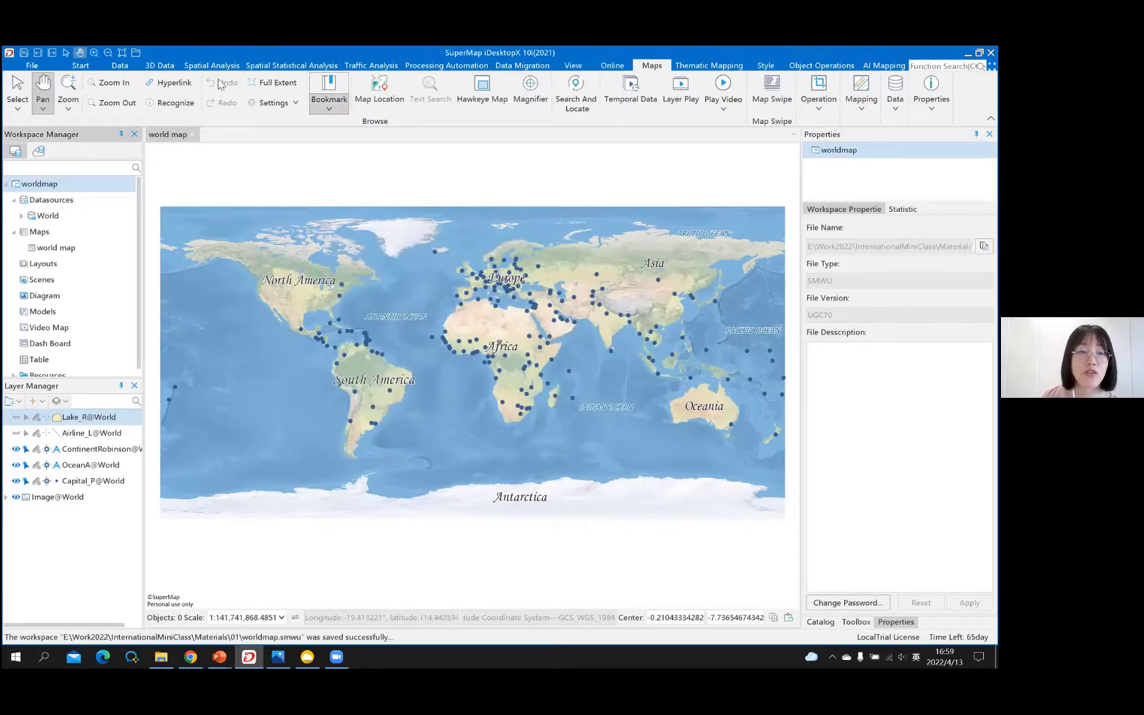
- Close the world map window and the worldmap workspace, leaving only Untitled Workspace
click(193, 135)
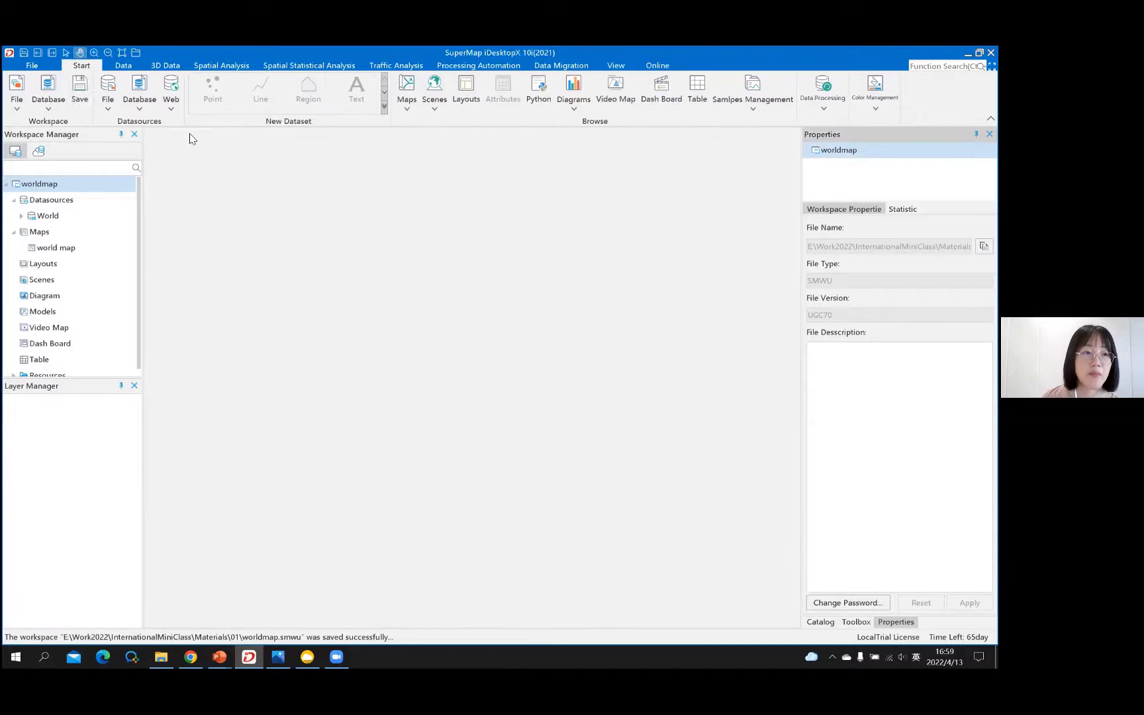
click(38, 187)
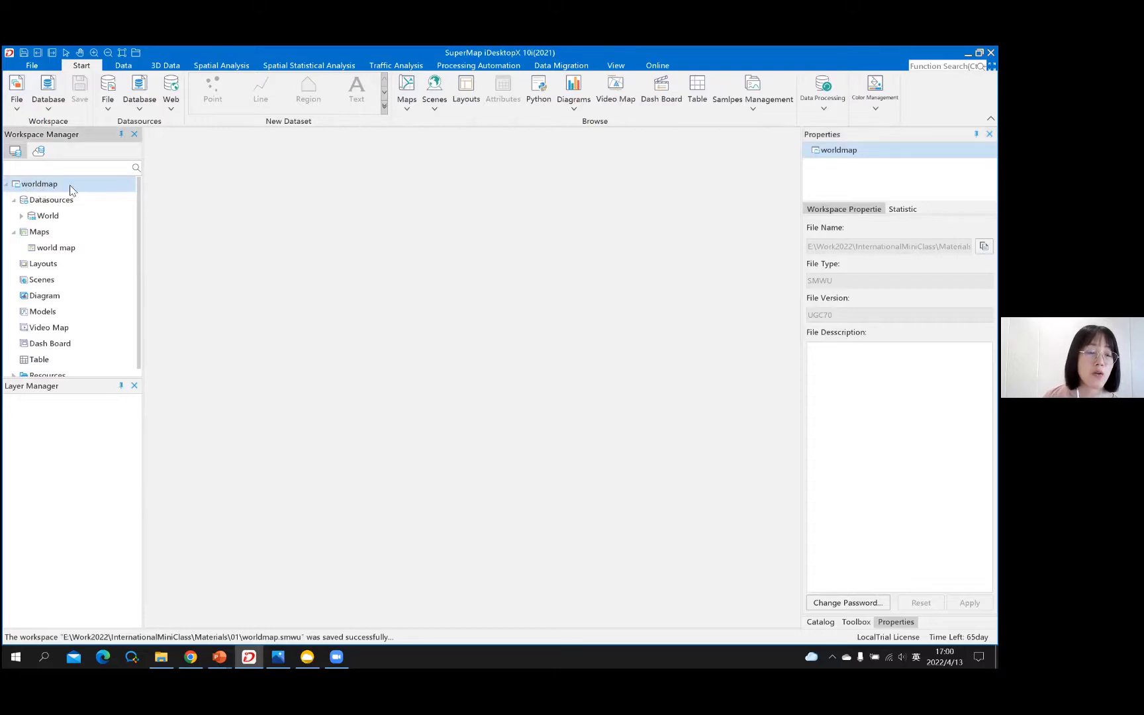
right_click(70, 186)
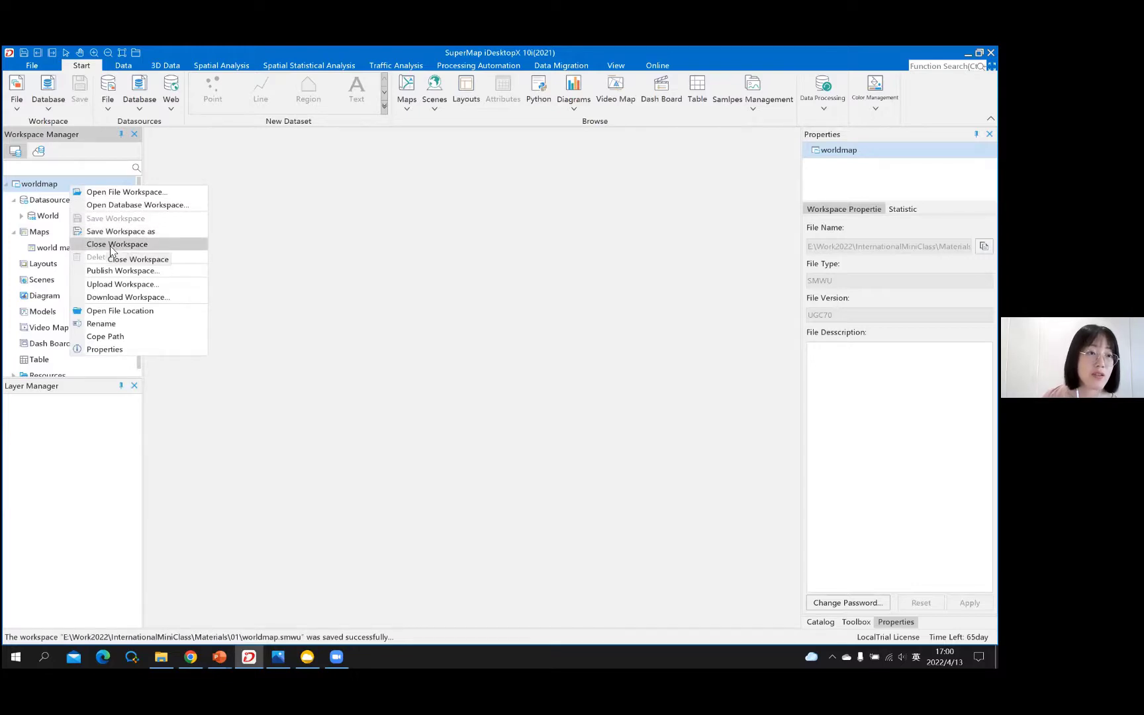
click(106, 250)
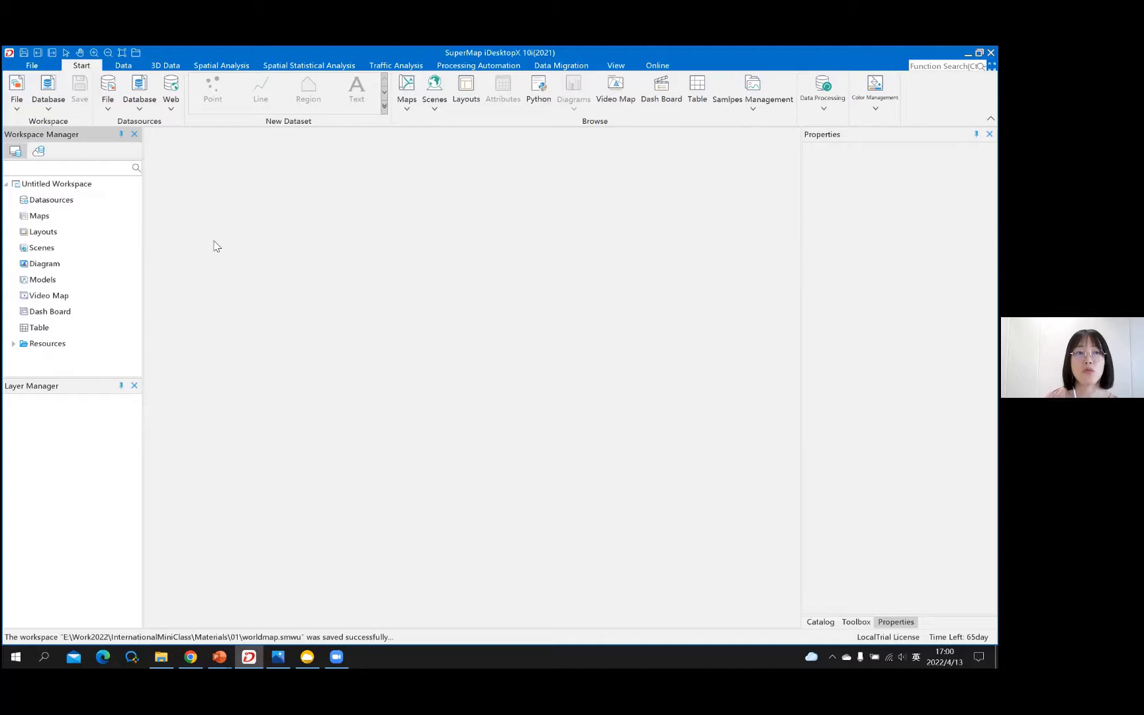
click(69, 186)
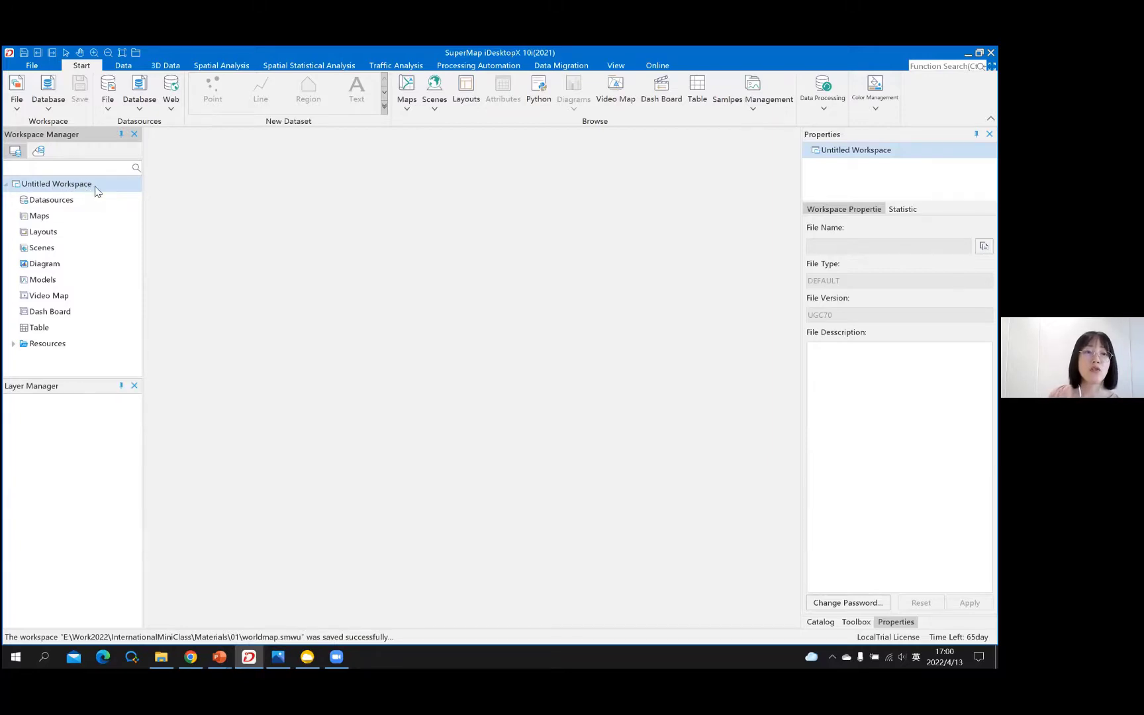
right_click(96, 190)
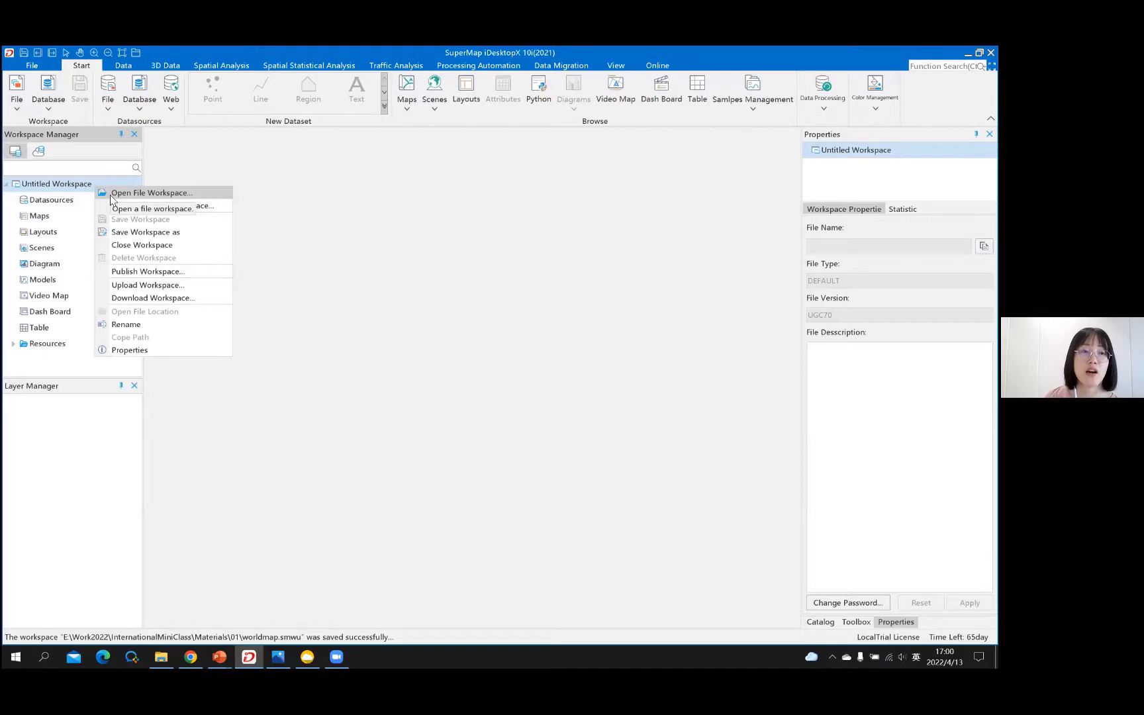
- Open the worldmap.smwu file workspace
click(110, 197)
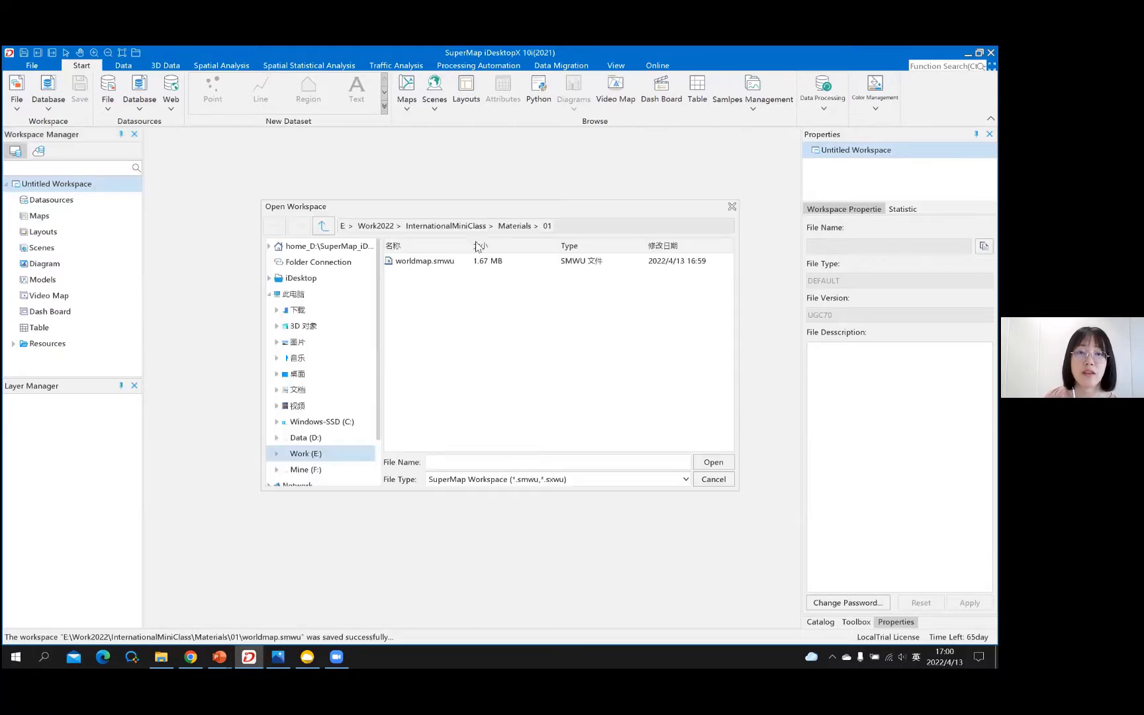
click(409, 262)
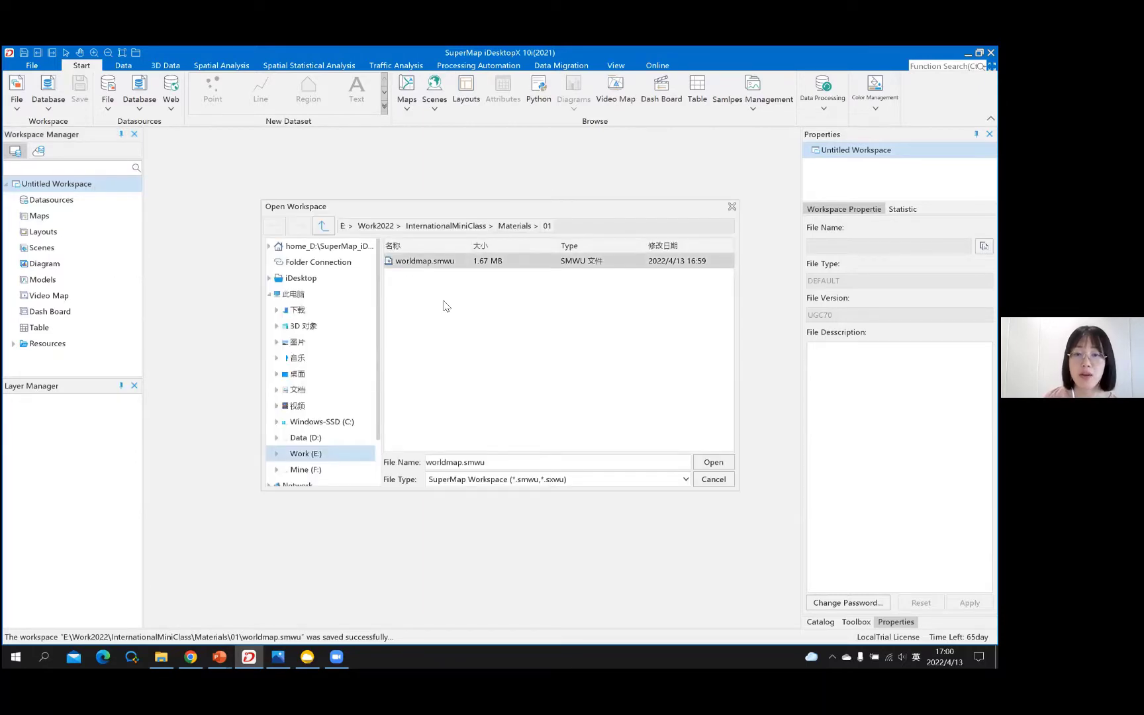
click(712, 463)
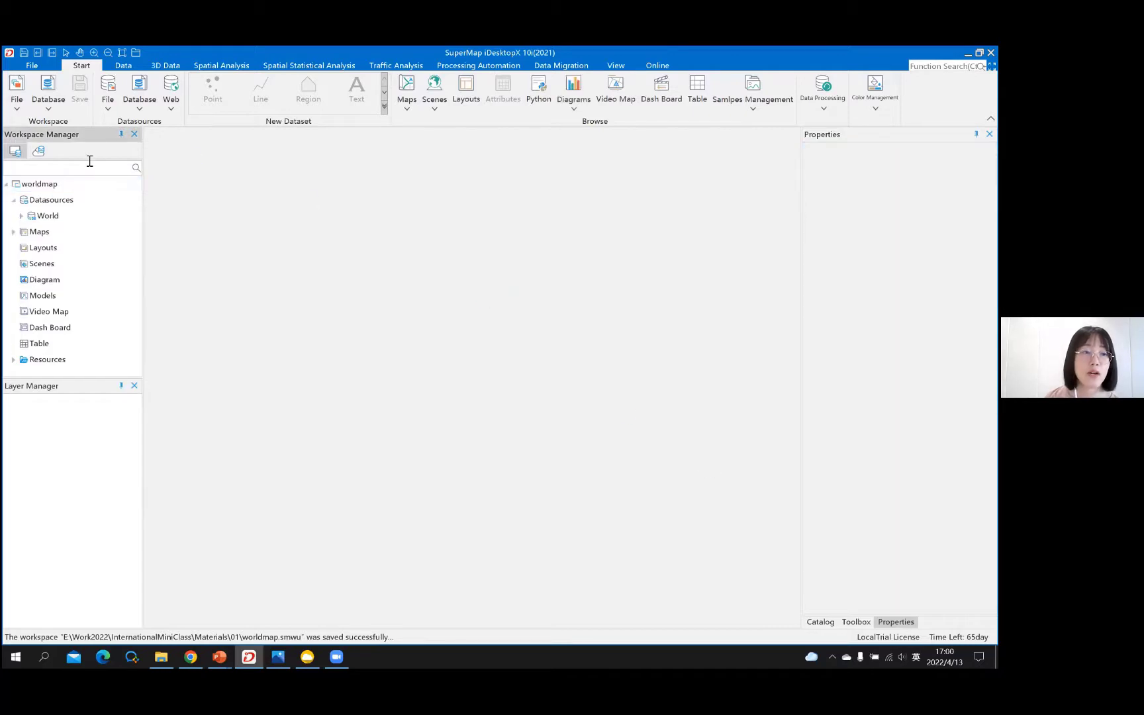
- Check the World datasource's datasets, then display the saved world map and close it
click(20, 200)
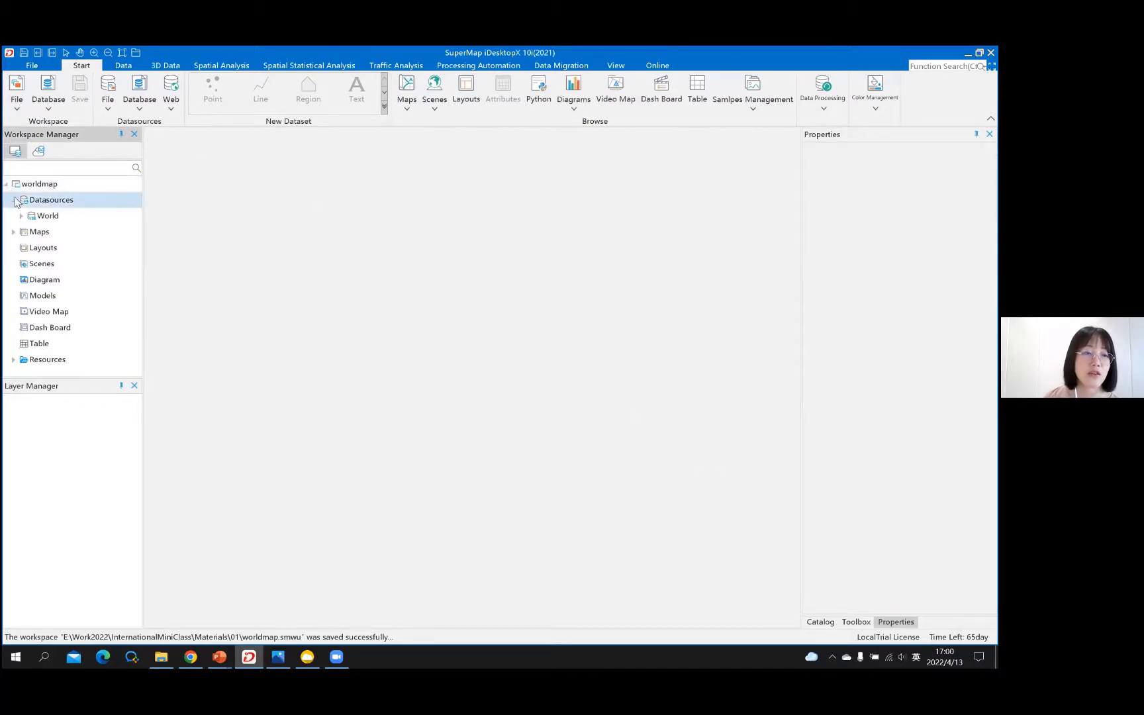
click(31, 217)
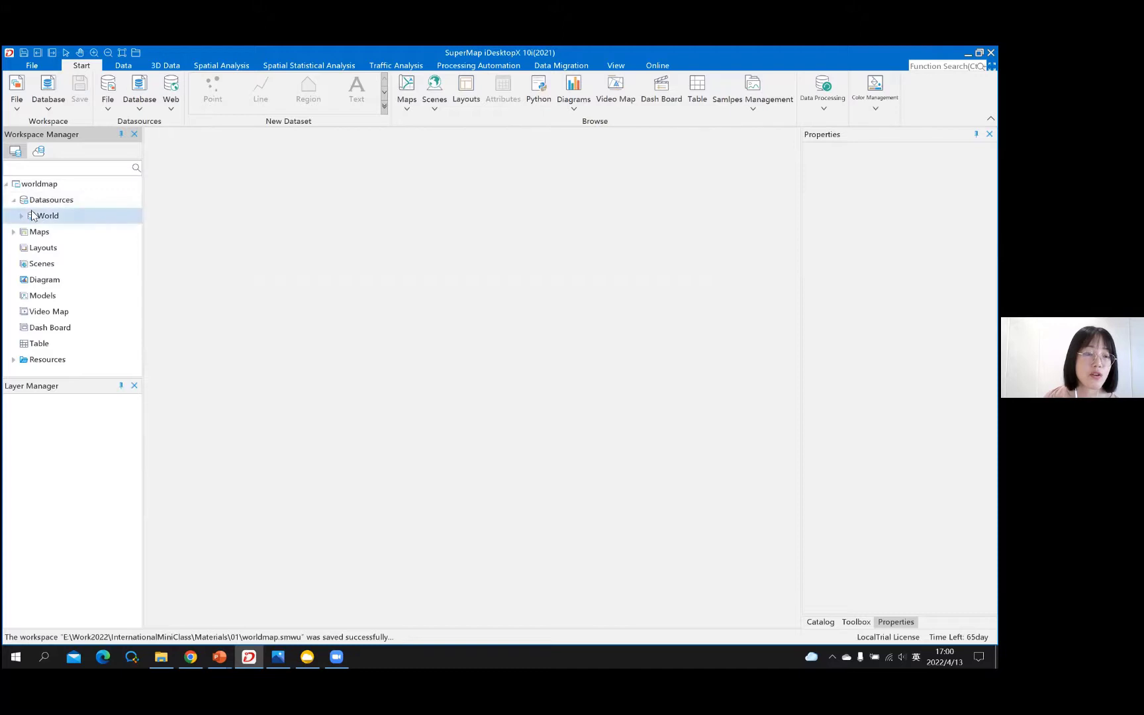
double_click(31, 216)
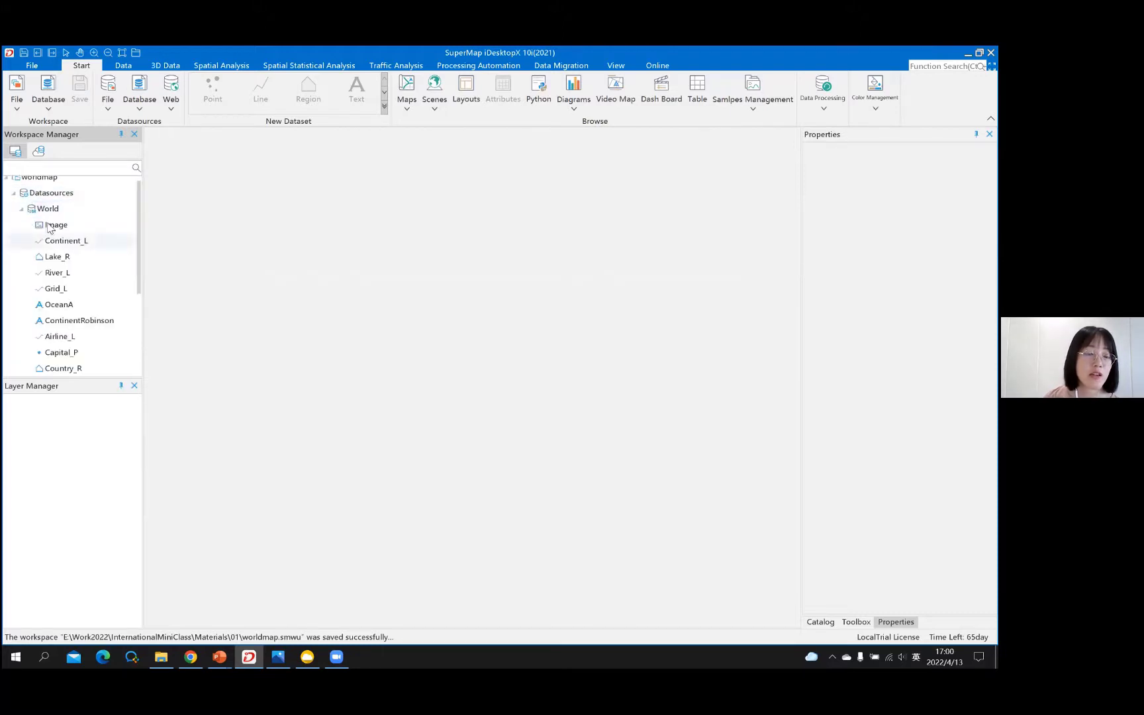
click(21, 216)
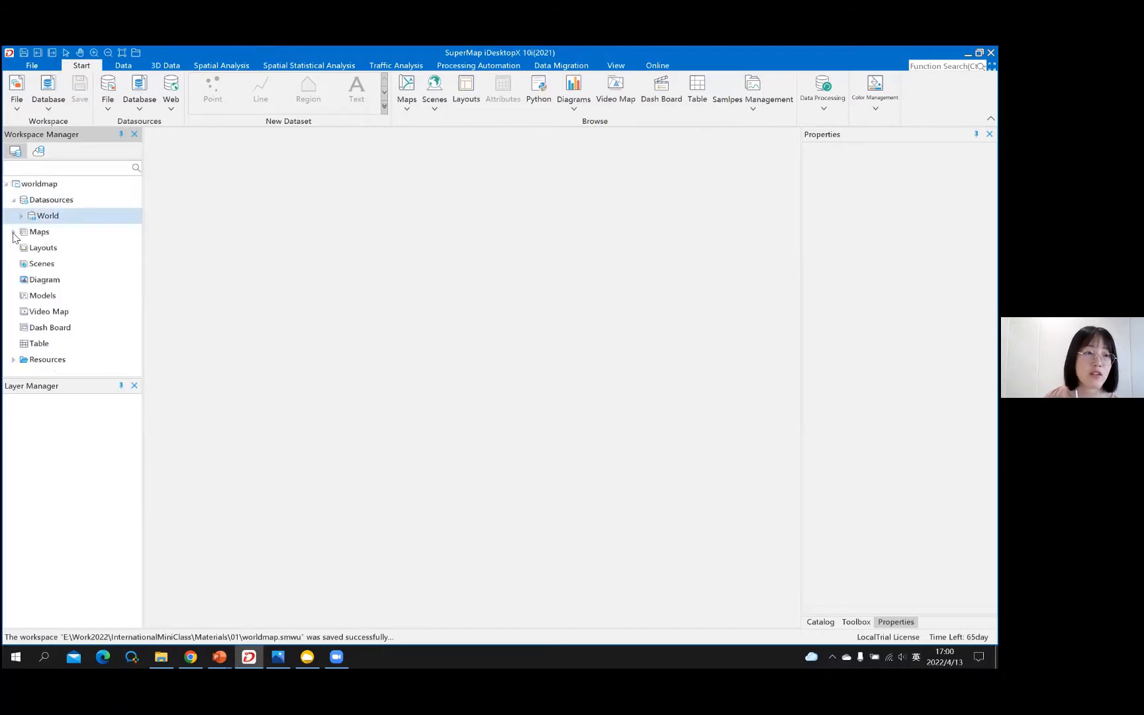
double_click(16, 234)
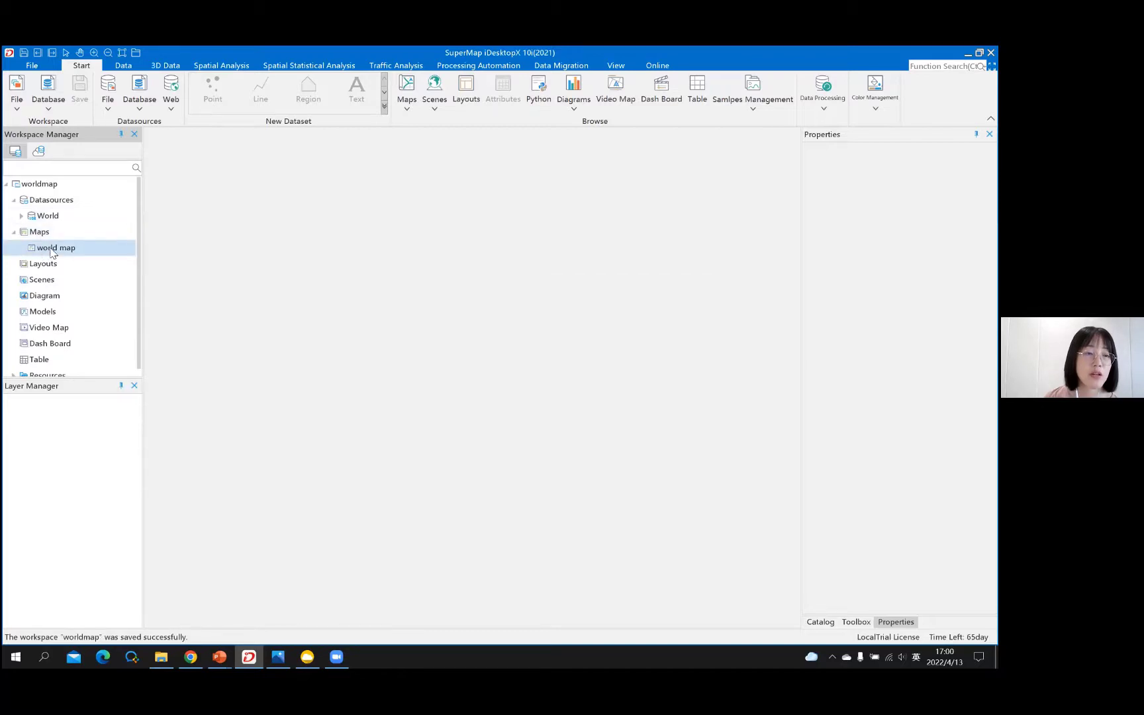
double_click(53, 248)
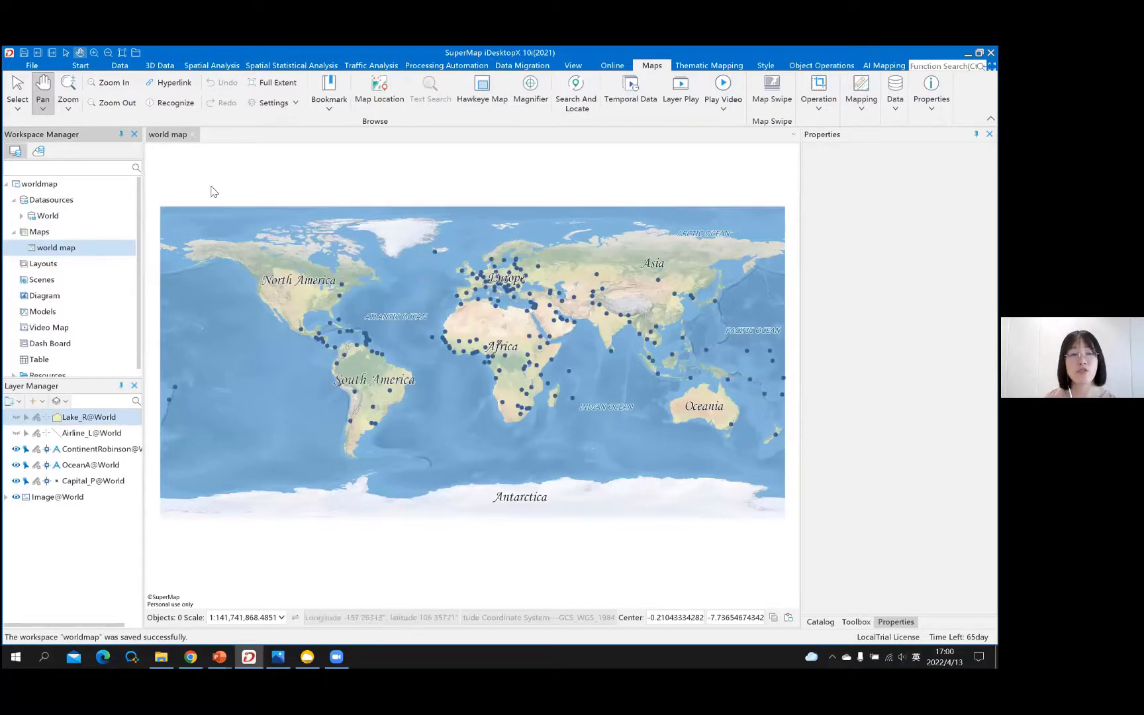
click(196, 134)
- Switch to the PowerPoint slideshow and advance to the 'Create Your First Map' slide
mouse_move(229, 656)
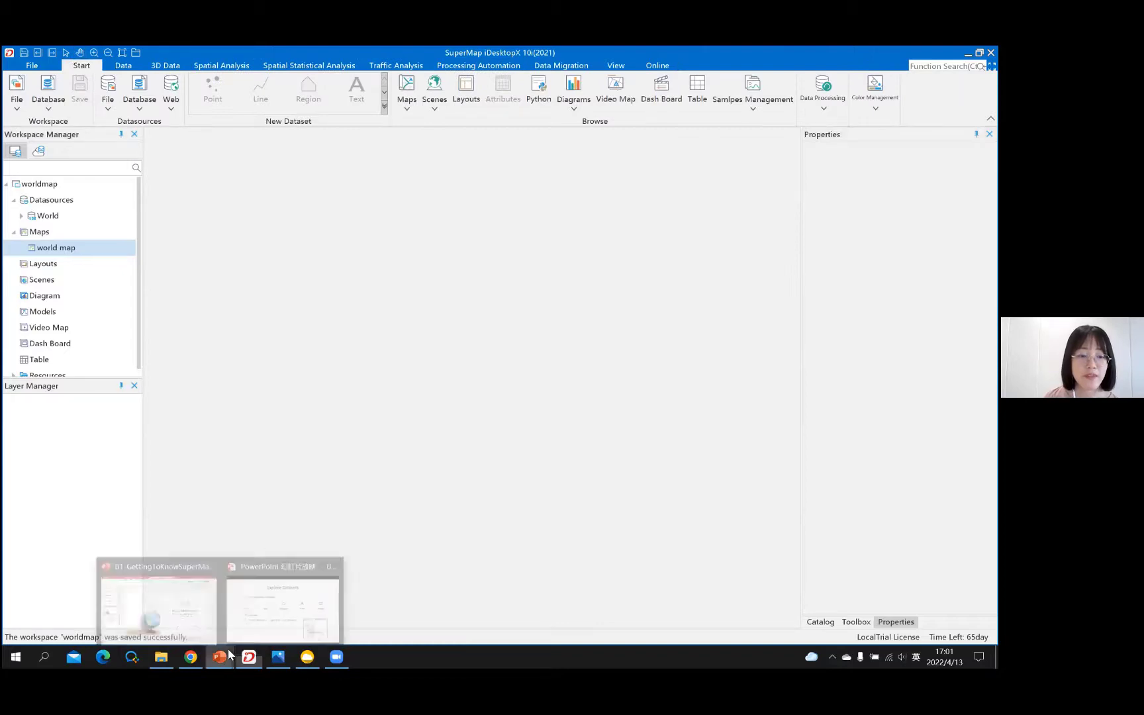
click(281, 596)
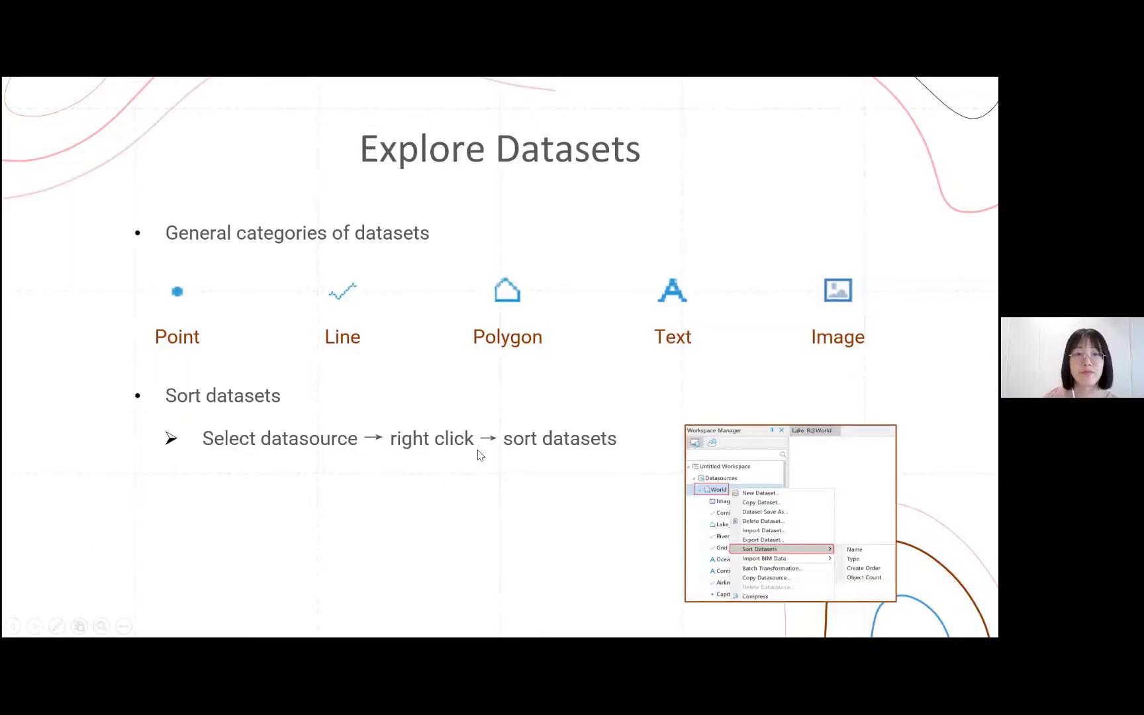
click(476, 444)
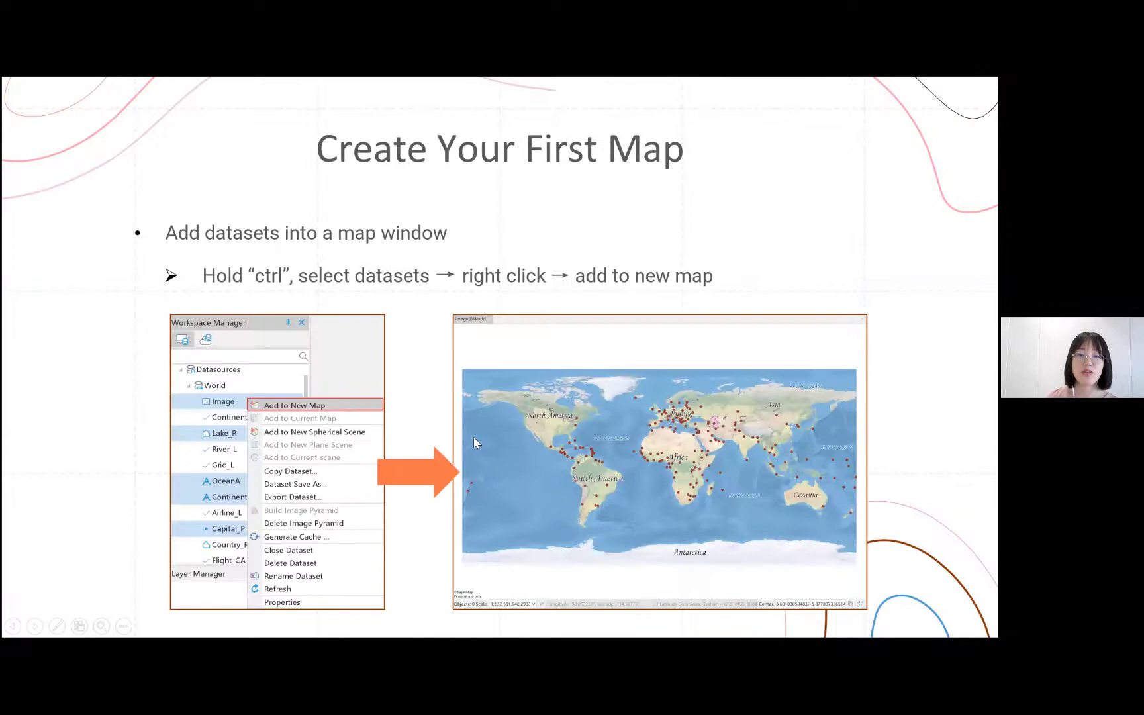